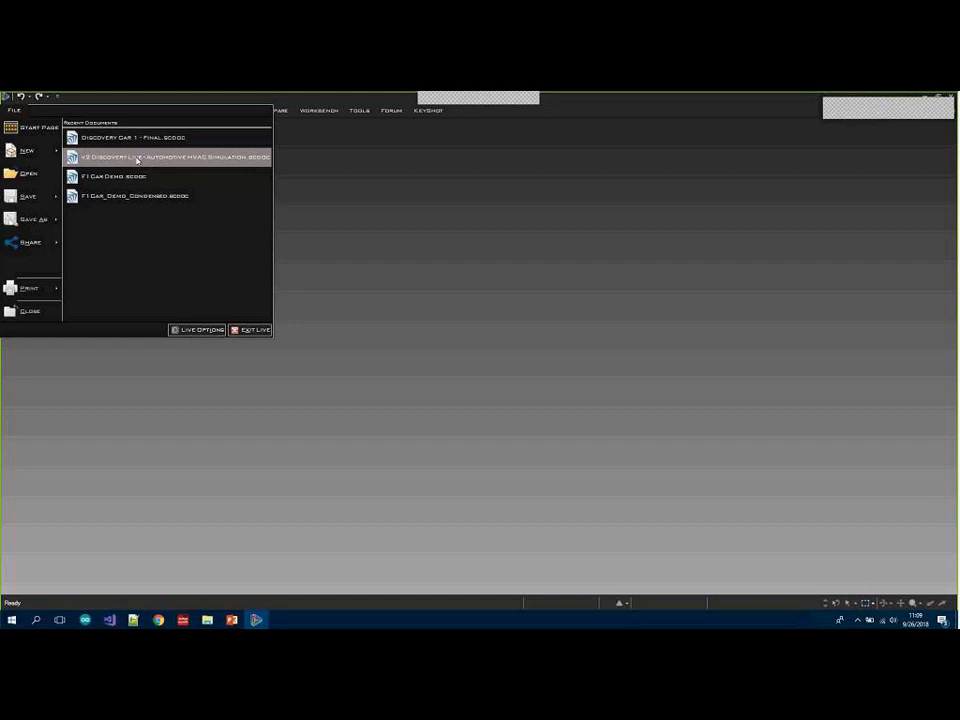
Open the recent document "v2 Discovery Live-Automotive HVAC Simulation.scdoc" and view the duct model from several angles.
click(137, 160)
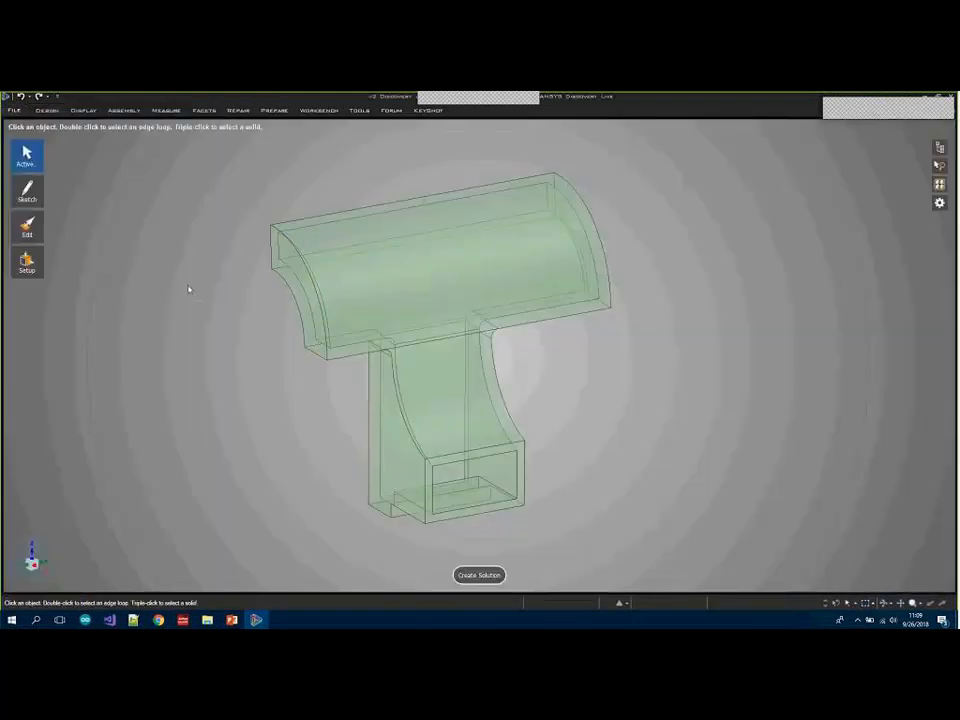
mouse_move(209, 300)
middle_down()
mouse_move(285, 324)
mouse_move(189, 321)
mouse_move(244, 302)
mouse_move(255, 311)
mouse_move(194, 313)
mouse_move(210, 300)
mouse_move(231, 313)
mouse_move(238, 291)
mouse_move(216, 285)
middle_up()
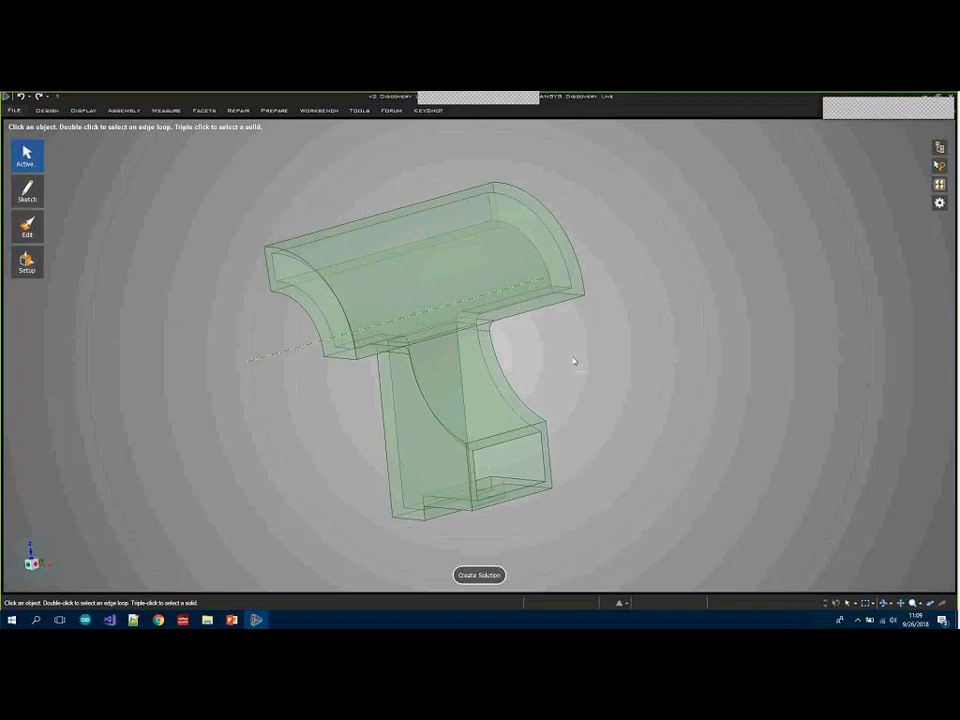
mouse_move(593, 340)
middle_down()
mouse_move(752, 334)
mouse_move(572, 330)
mouse_move(540, 320)
middle_up()
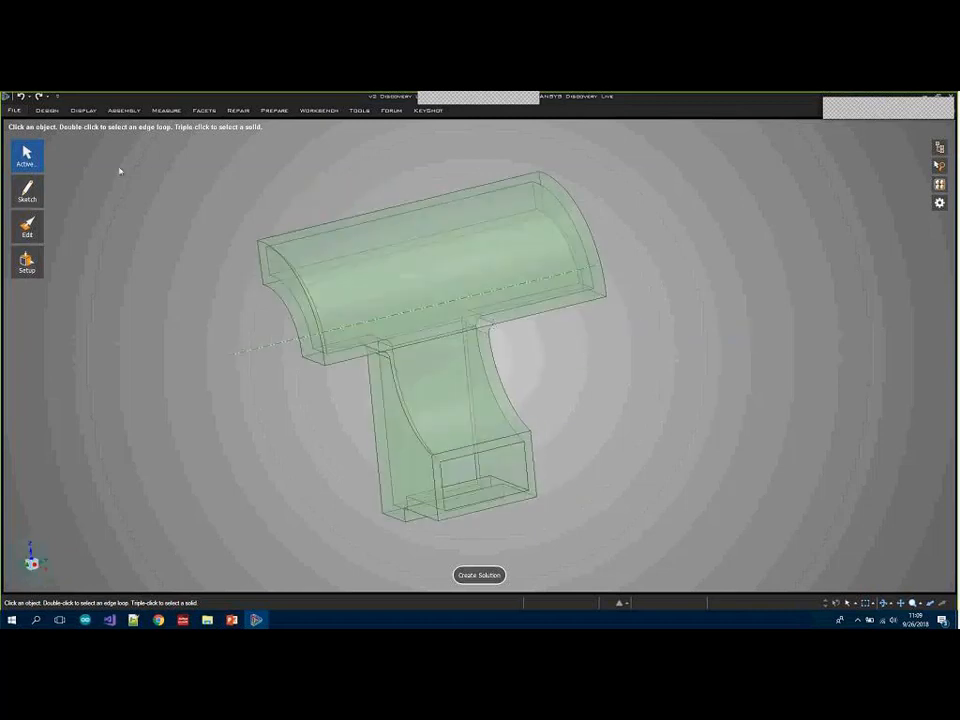
click(47, 110)
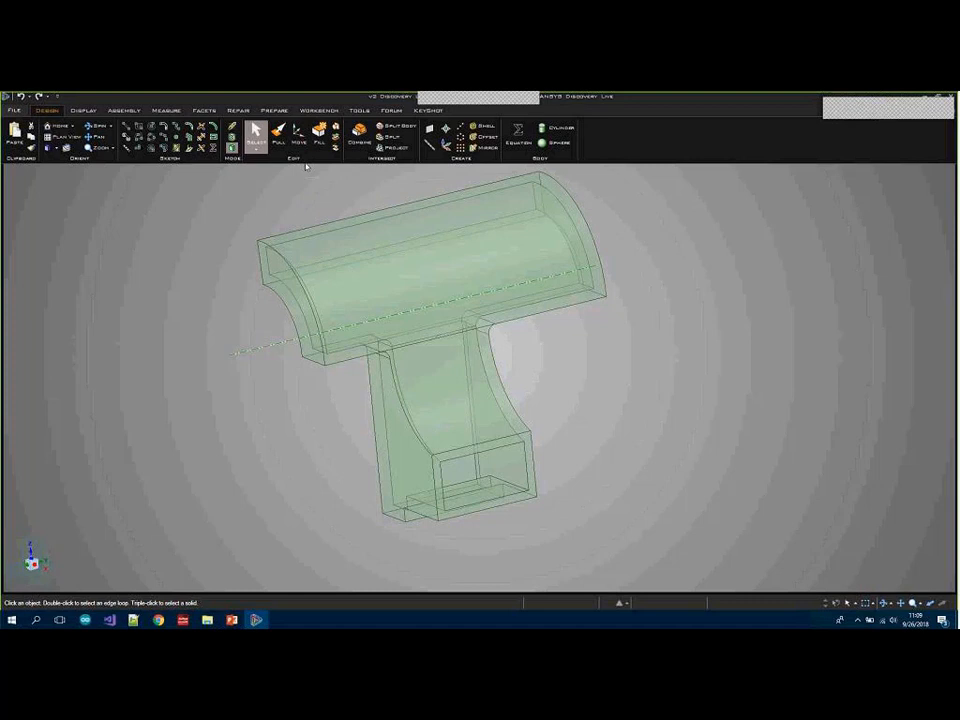
click(187, 244)
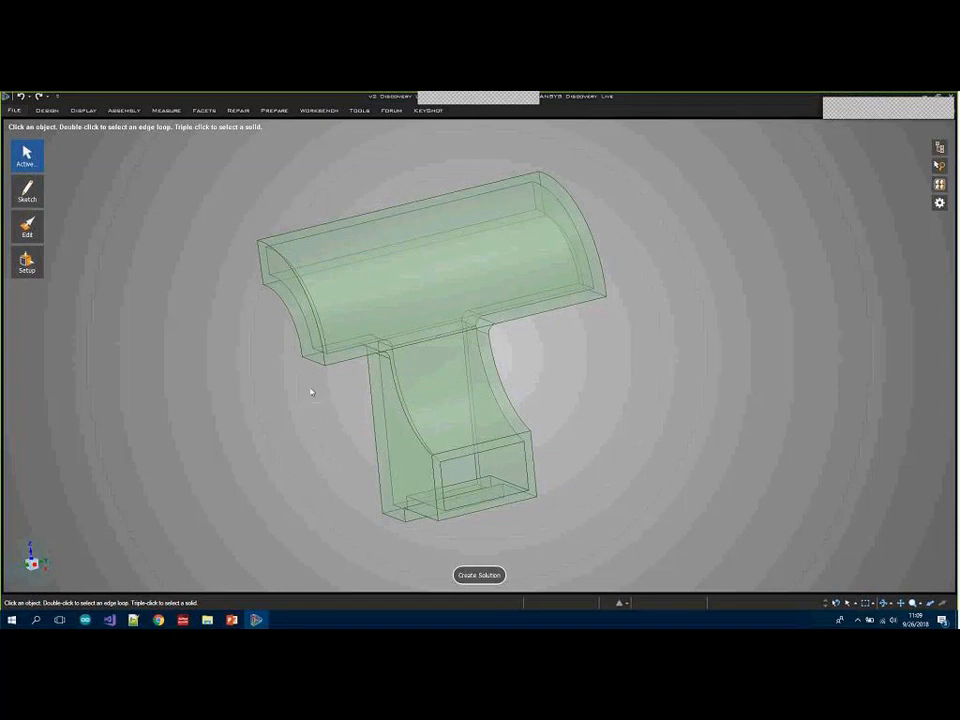
middle_drag(244, 403, 266, 400)
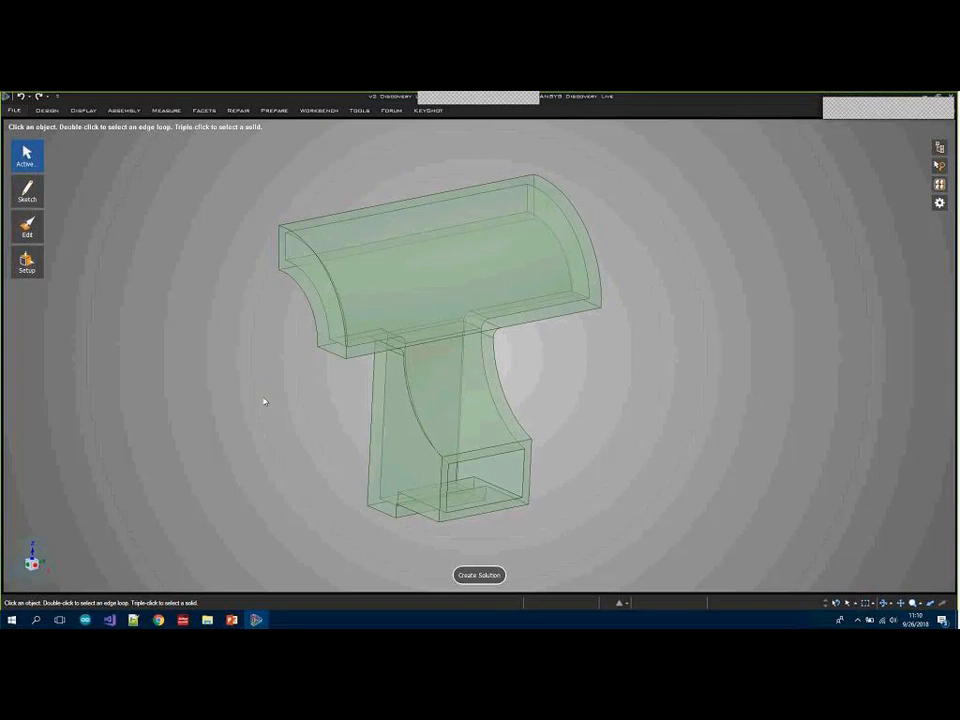
Create a fluid behaviour solution using Air (Room Temperature), with a fluid volume created for internal flow.
click(476, 576)
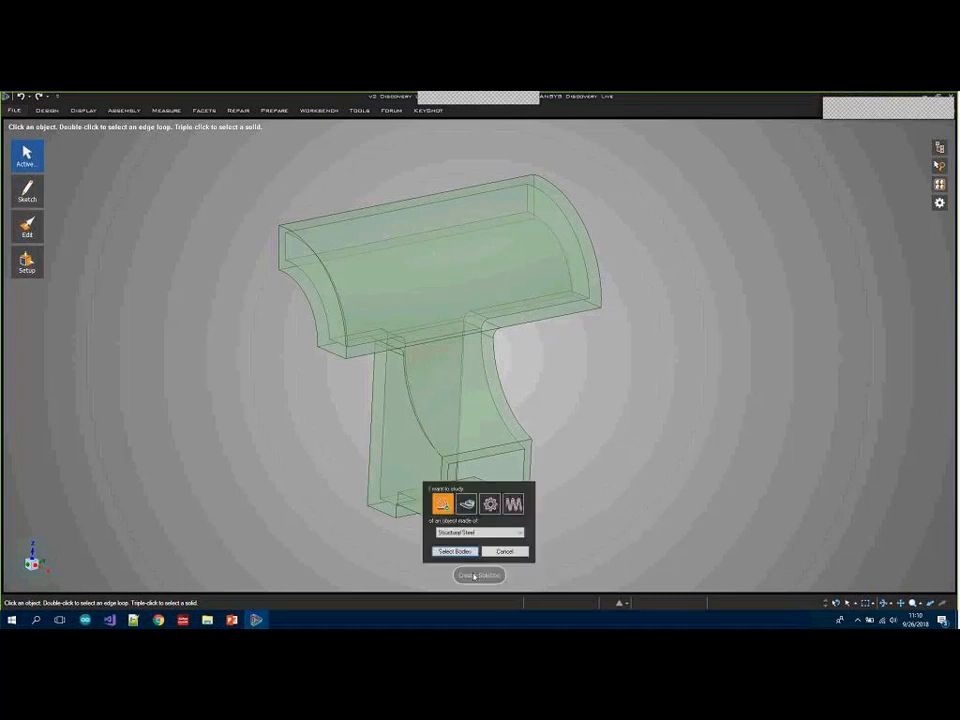
click(443, 506)
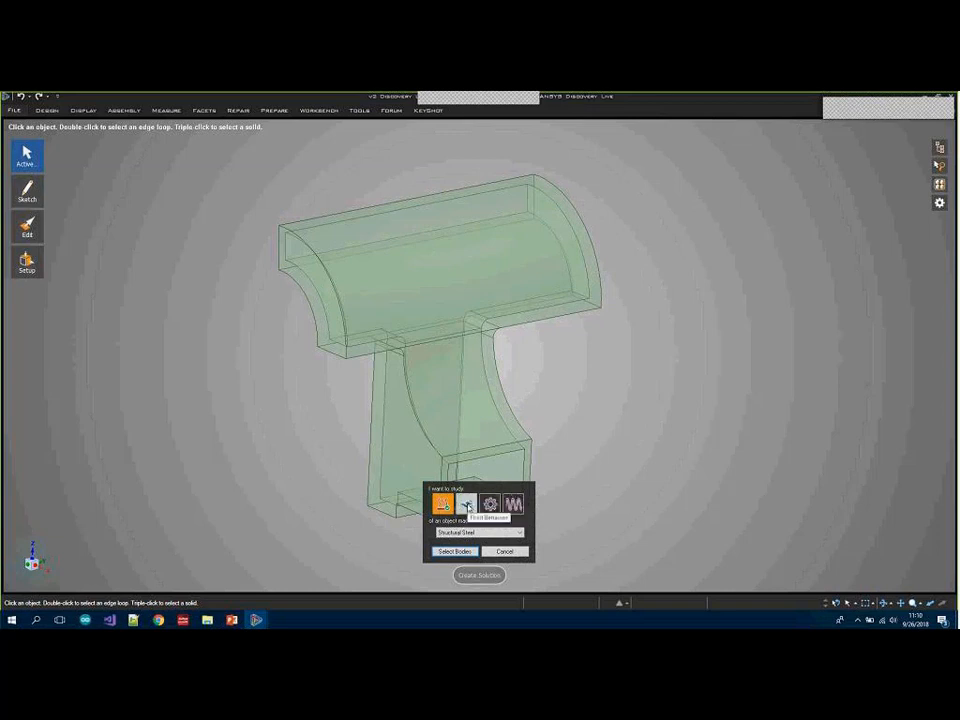
click(466, 505)
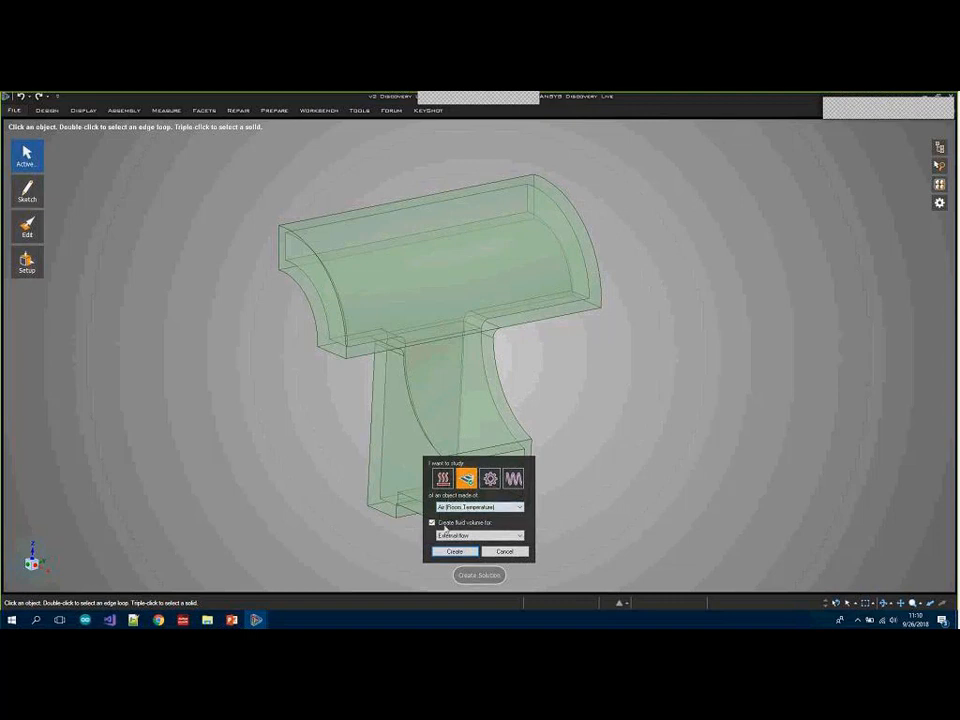
click(470, 536)
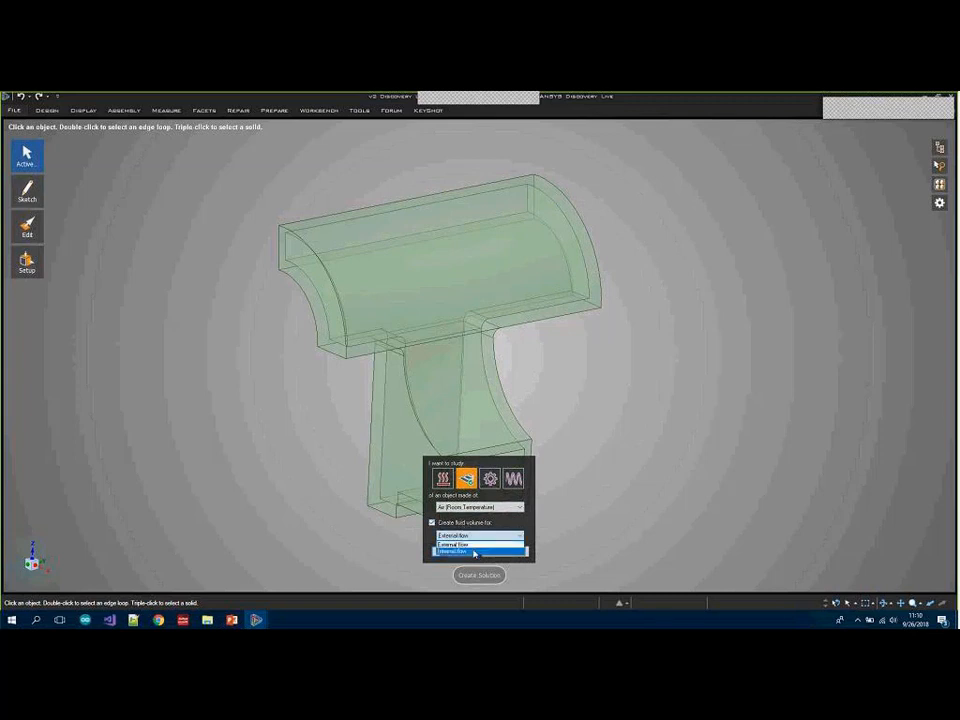
click(474, 552)
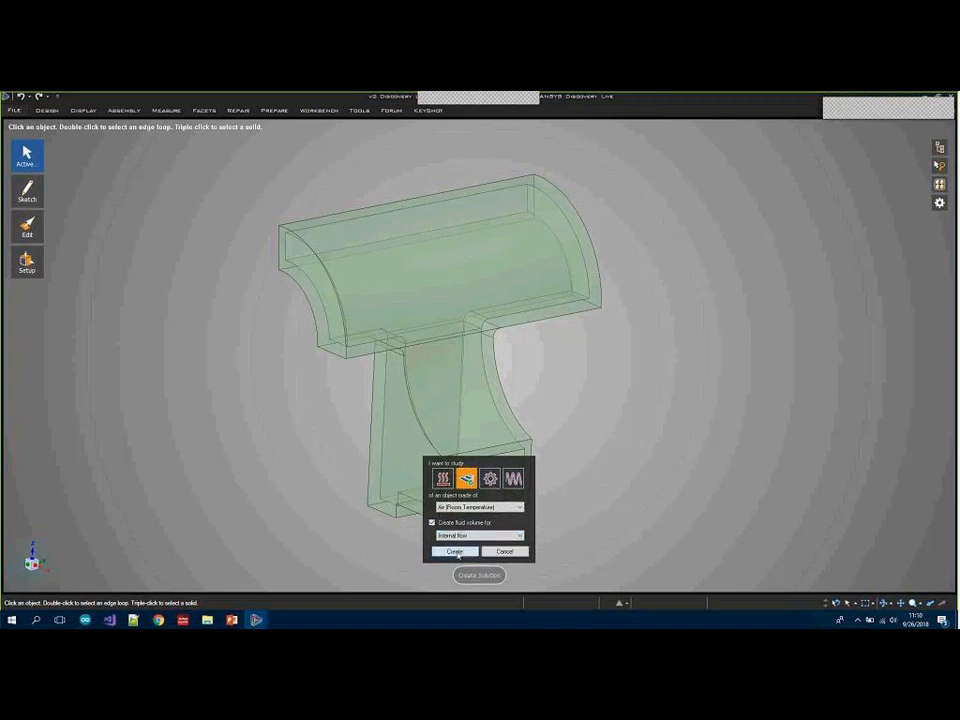
click(457, 552)
click(479, 575)
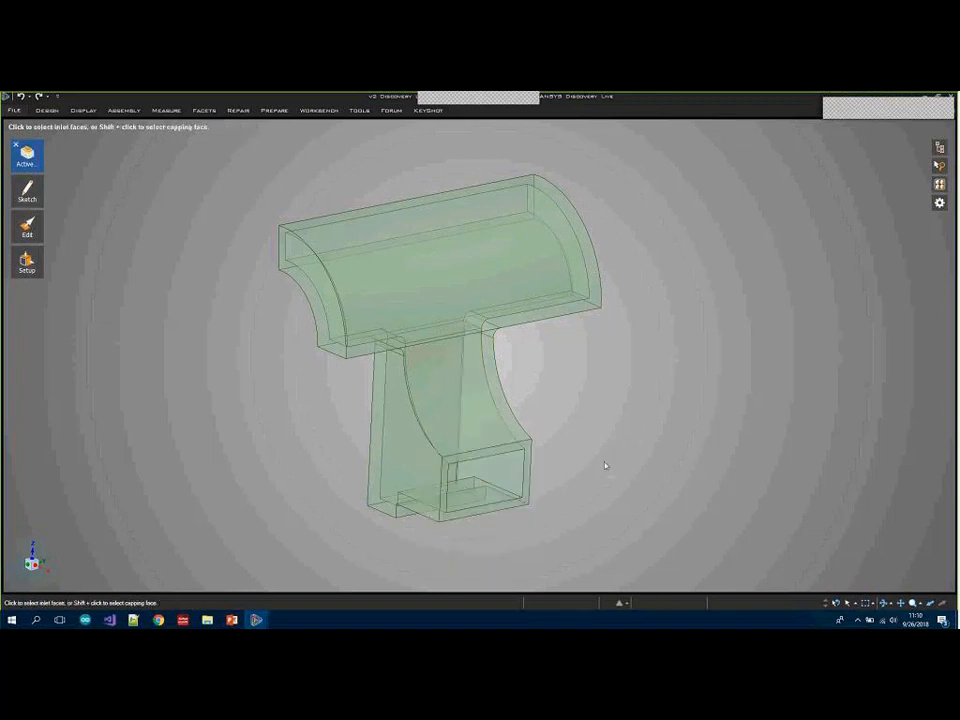
Assign the rectangular opening at the duct's lower end as the inlet and the upper curved section's opening as the flow exit.
scroll(597, 446, up, 2)
mouse_move(596, 446)
middle_down()
mouse_move(577, 435)
mouse_move(598, 441)
middle_up()
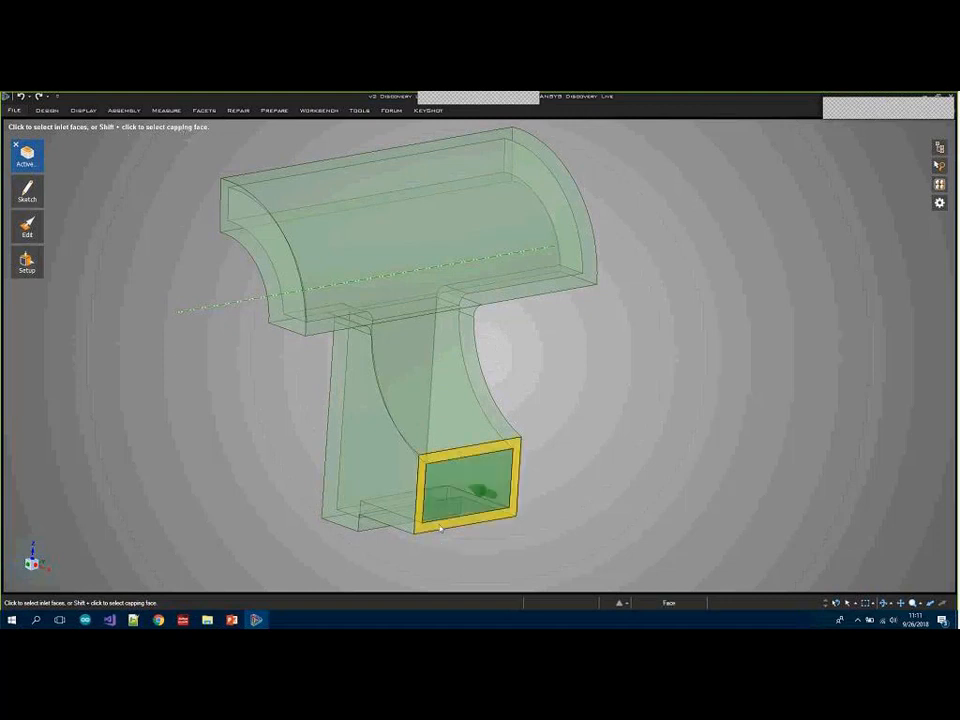
click(484, 492)
middle_drag(214, 431, 399, 394)
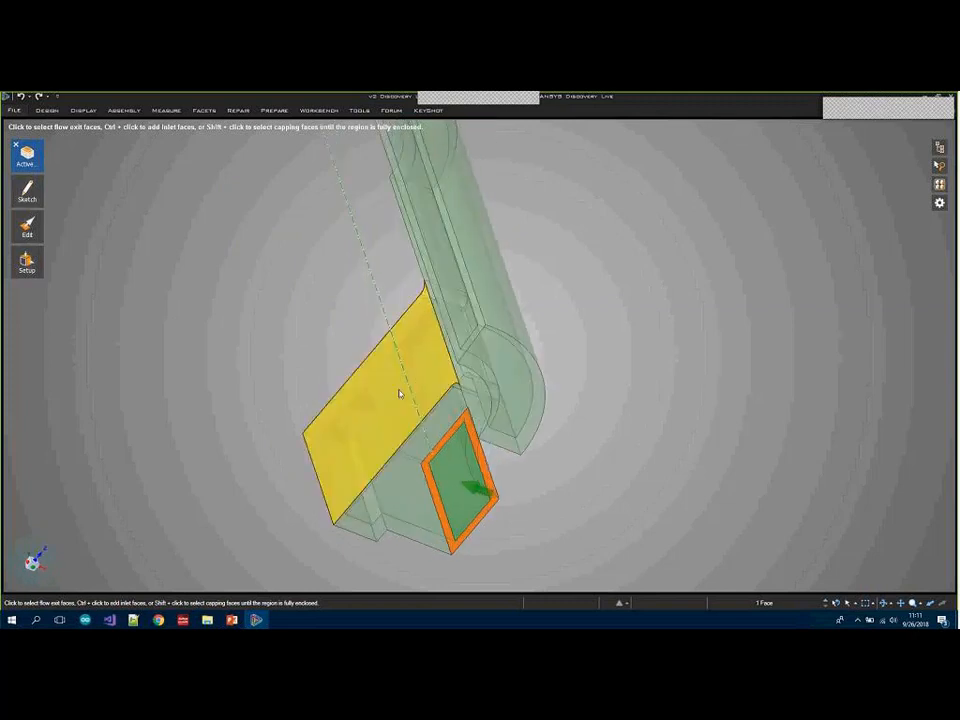
click(458, 356)
scroll(279, 360, down, 2)
middle_drag(279, 371, 593, 370)
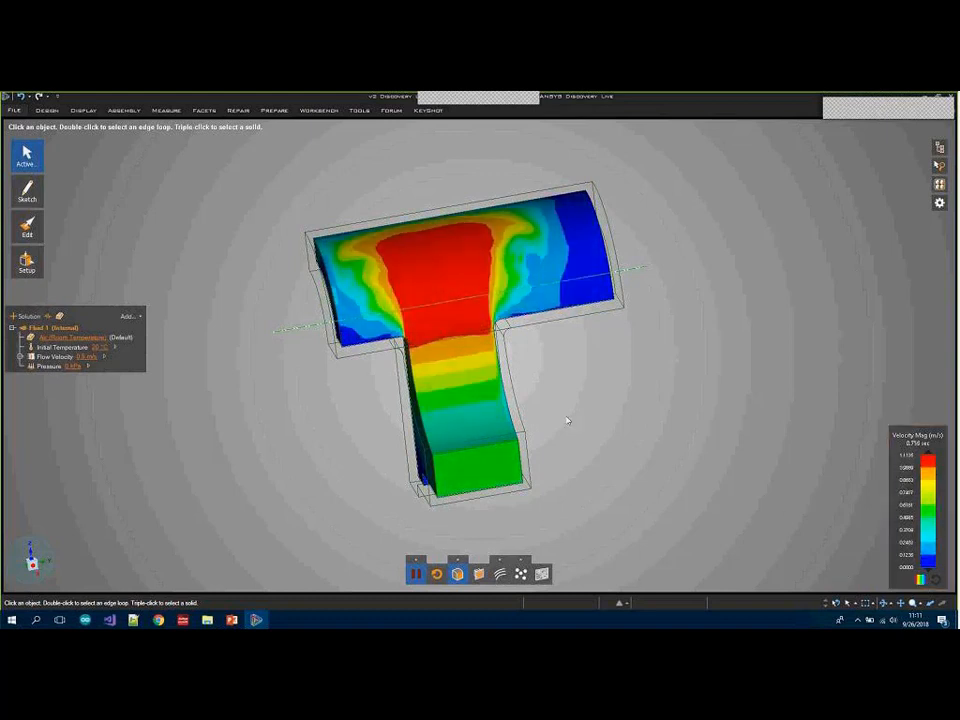
Show the velocity result's display options and set the inlet flow velocity to 1 m/s.
mouse_move(568, 420)
middle_down()
mouse_move(602, 433)
mouse_move(585, 424)
middle_up()
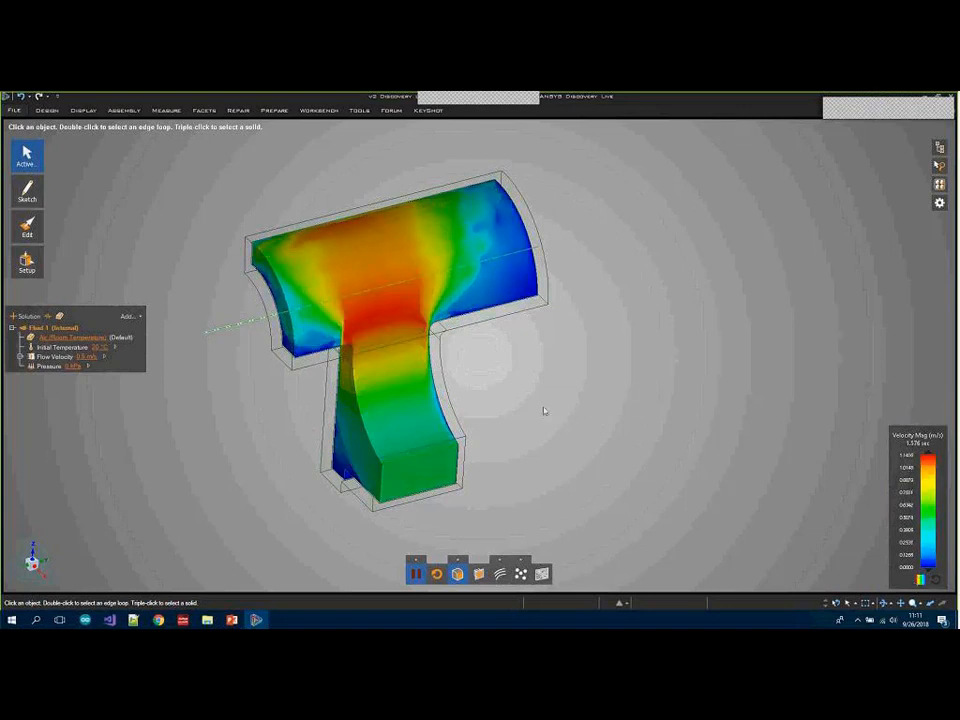
mouse_move(542, 409)
middle_down()
mouse_move(503, 387)
mouse_move(516, 393)
middle_up()
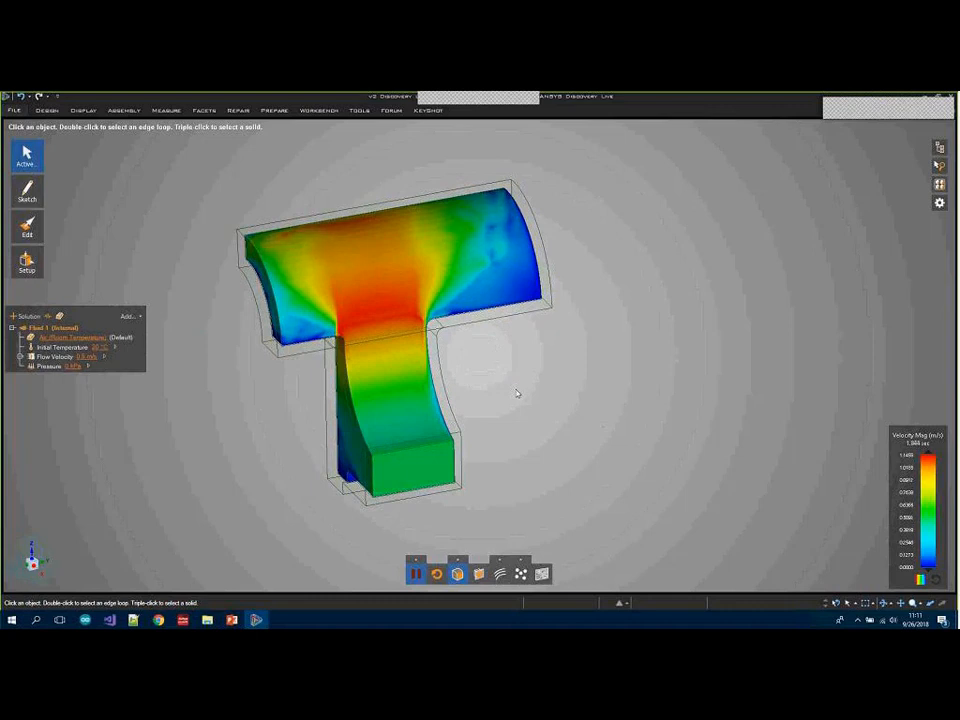
mouse_move(512, 398)
middle_down()
mouse_move(692, 407)
mouse_move(551, 405)
mouse_move(516, 454)
middle_up()
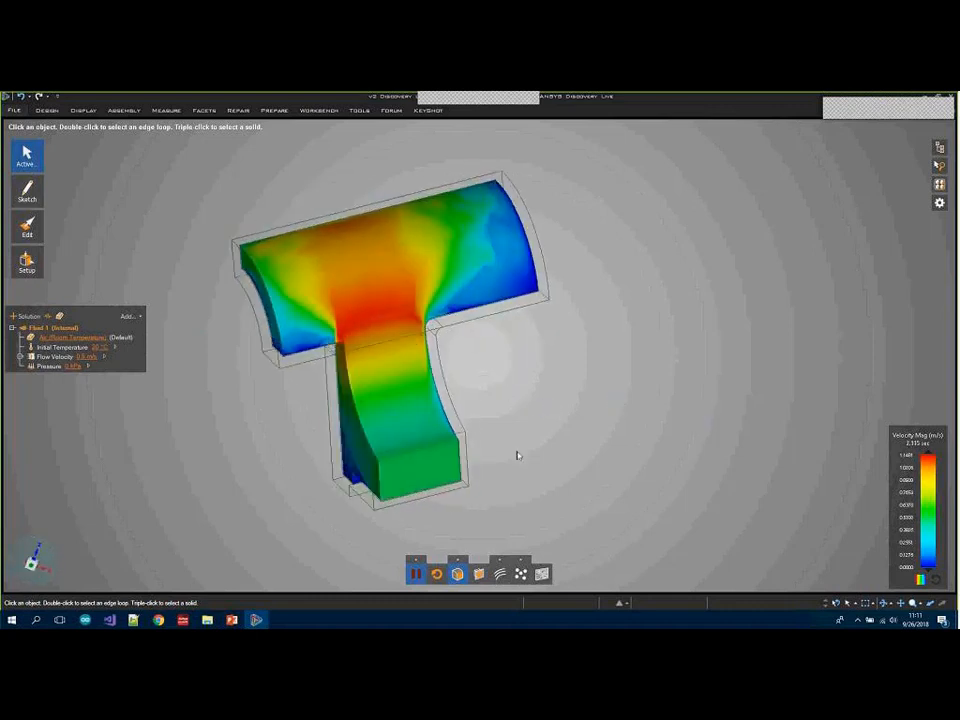
click(462, 561)
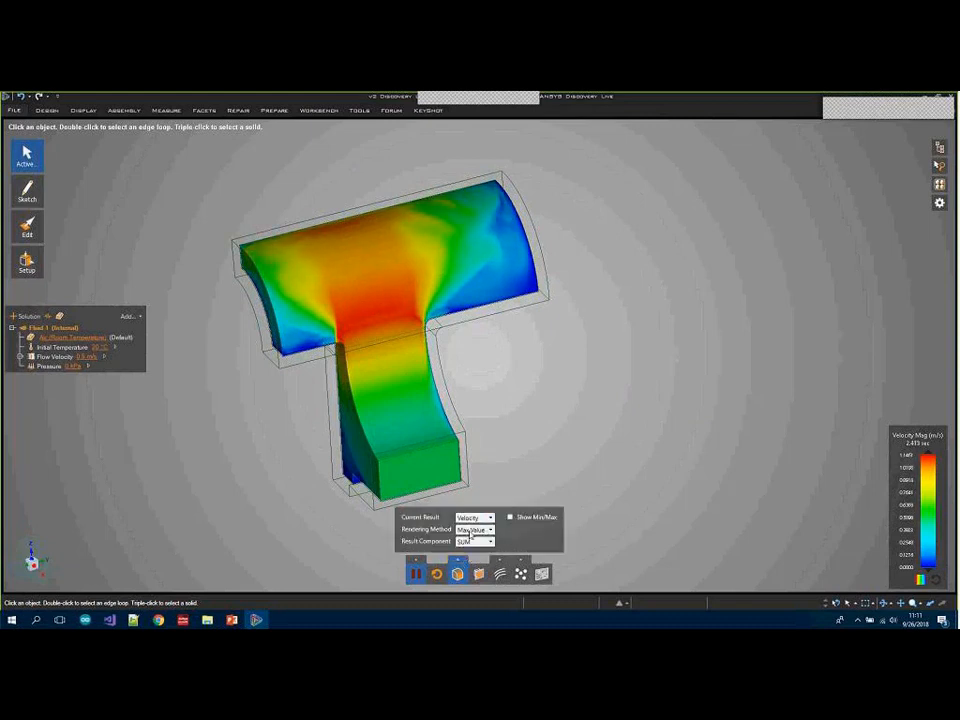
click(85, 366)
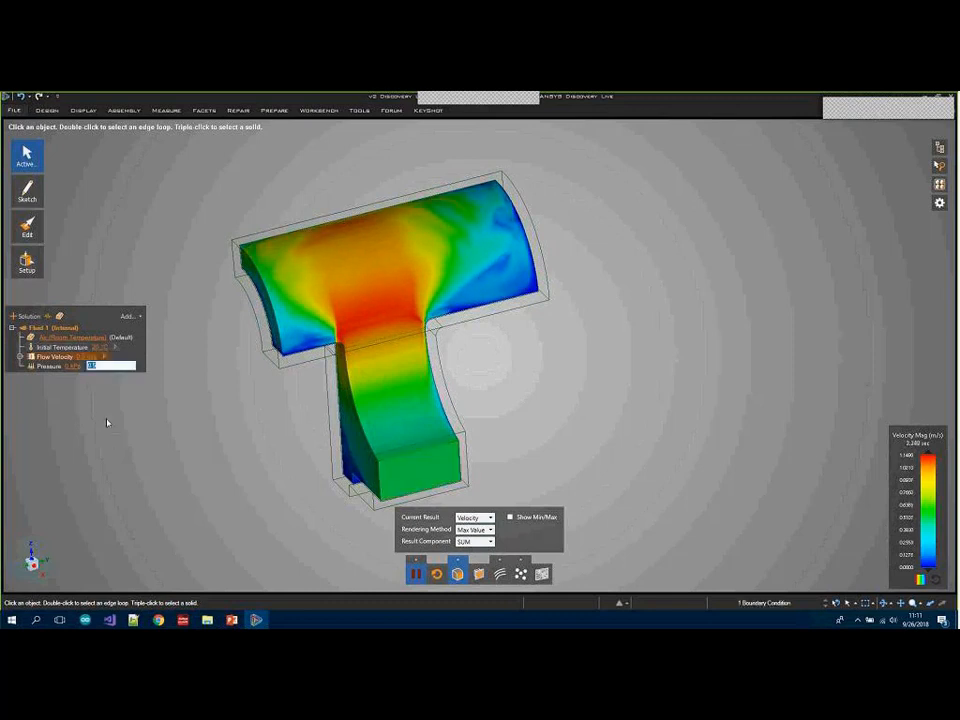
text(1)
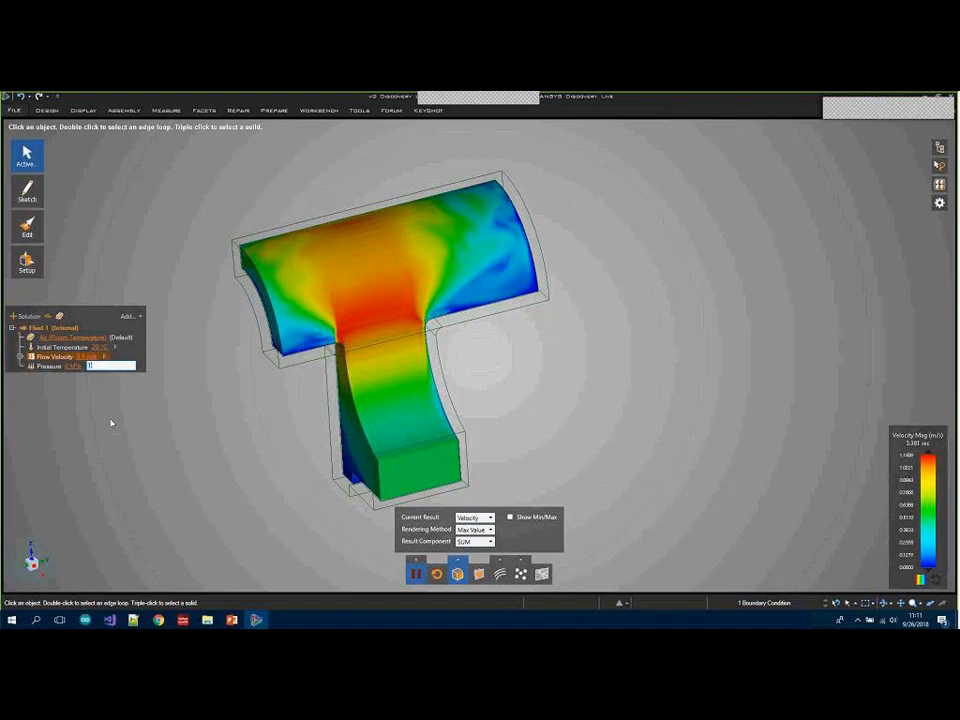
key(Return)
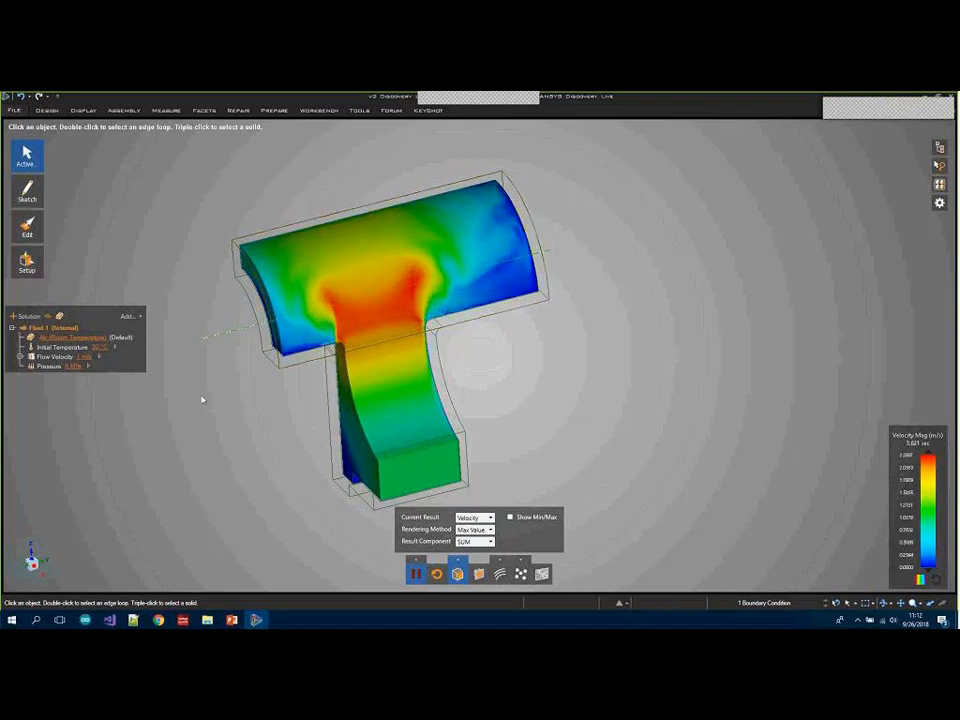
Change the velocity result's rendering method to Surface and examine the duct's outer flow surfaces.
mouse_move(202, 400)
middle_down()
mouse_move(264, 381)
mouse_move(236, 381)
middle_up()
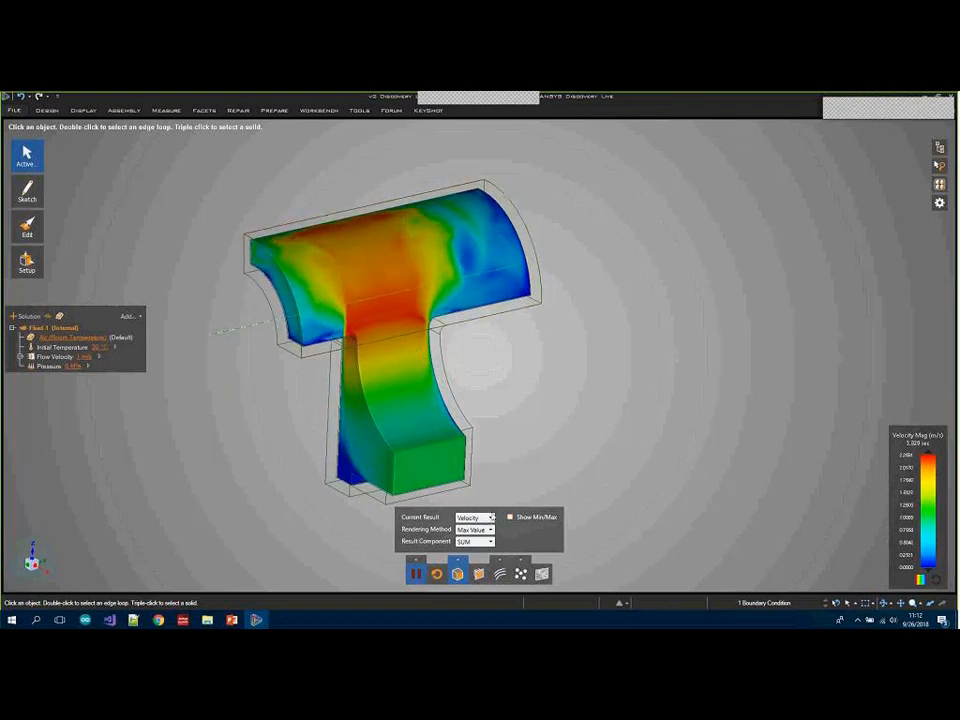
click(491, 529)
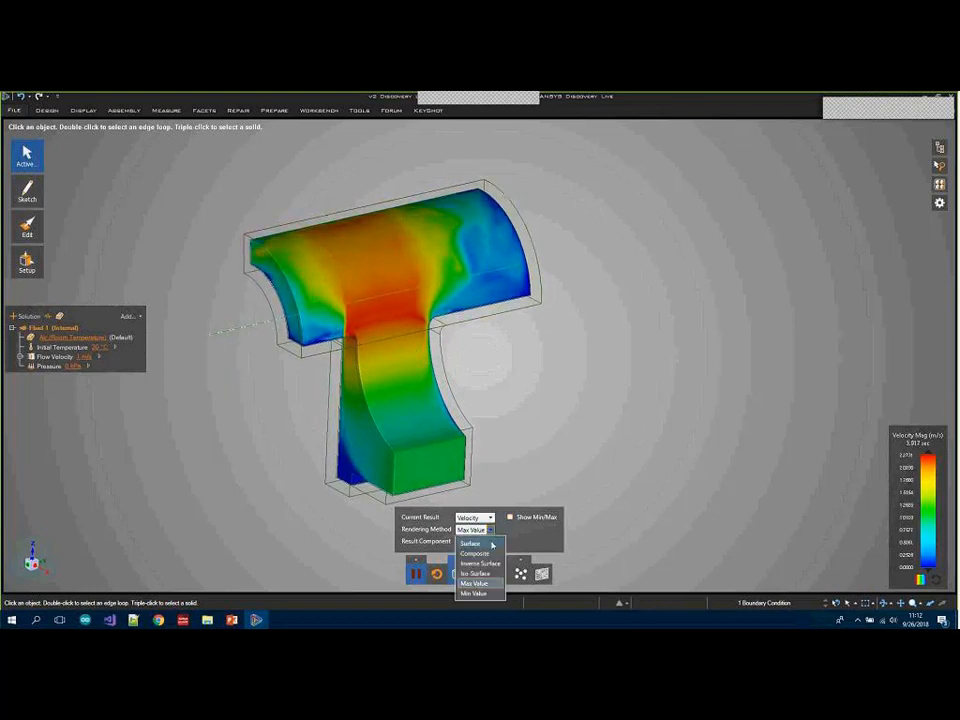
click(491, 543)
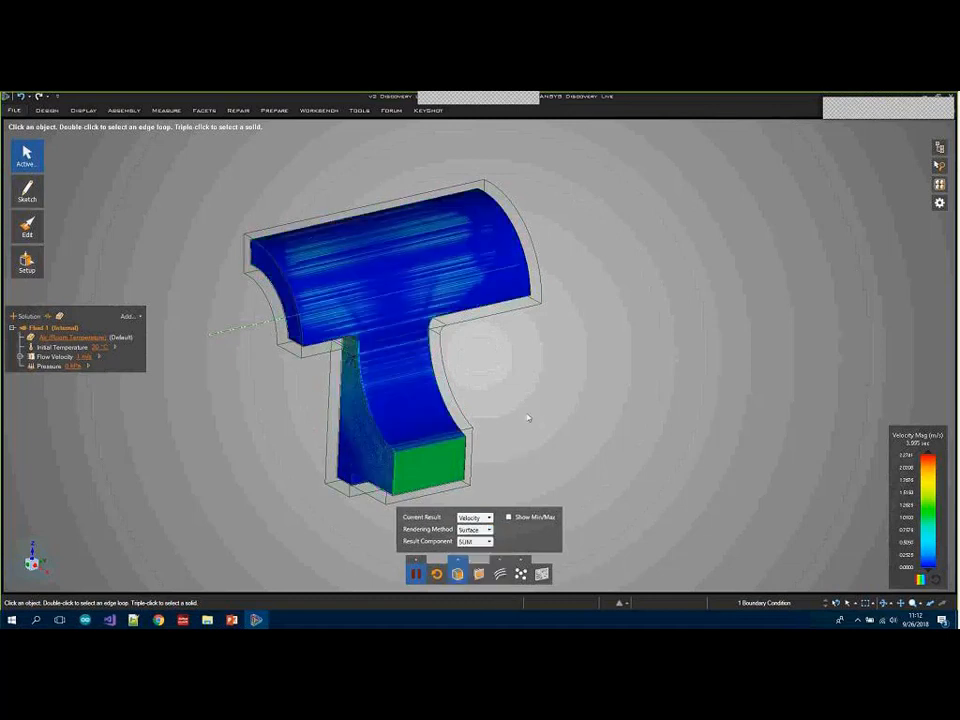
middle_drag(527, 418, 420, 455)
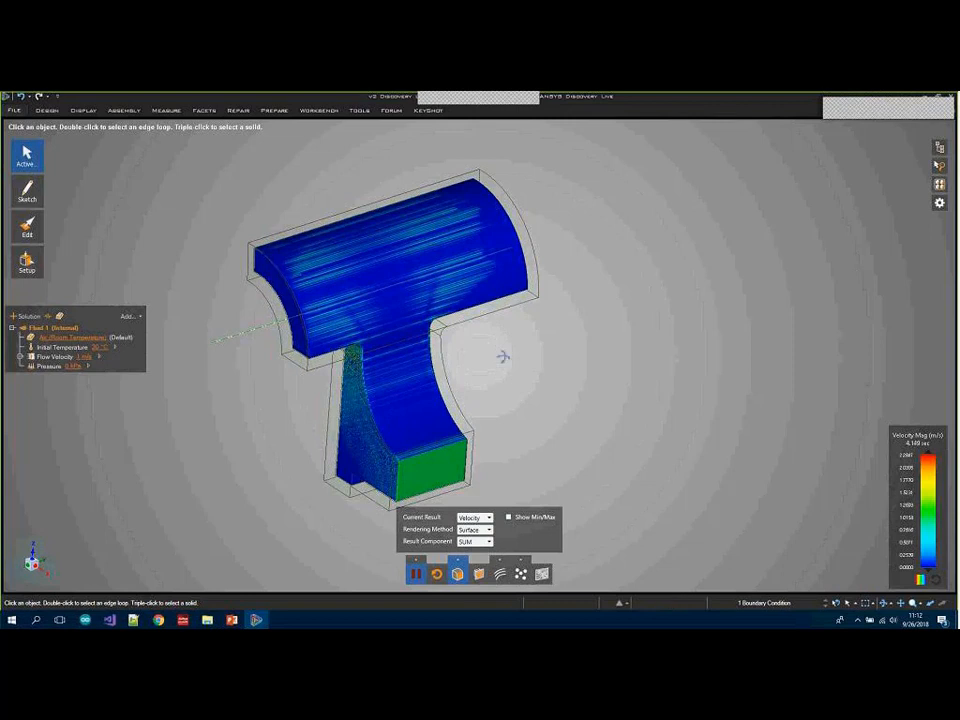
middle_drag(504, 356, 482, 500)
Change the velocity result's rendering method to Composite and inspect the flow through the duct.
click(476, 529)
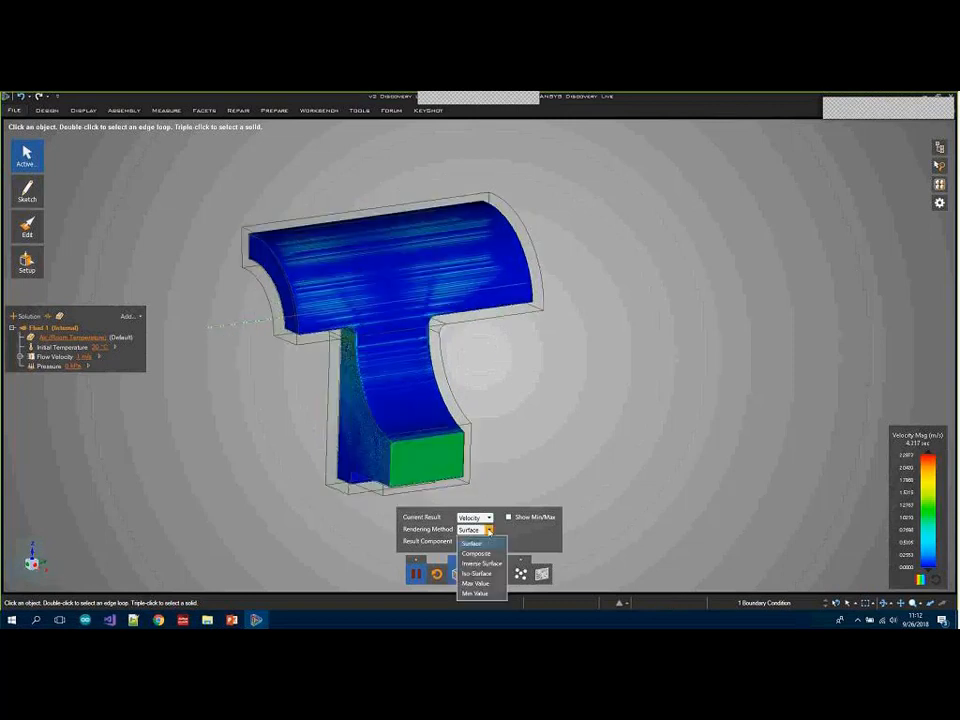
click(478, 546)
middle_drag(523, 396, 543, 401)
scroll(465, 270, up, 5)
scroll(503, 406, down, 3)
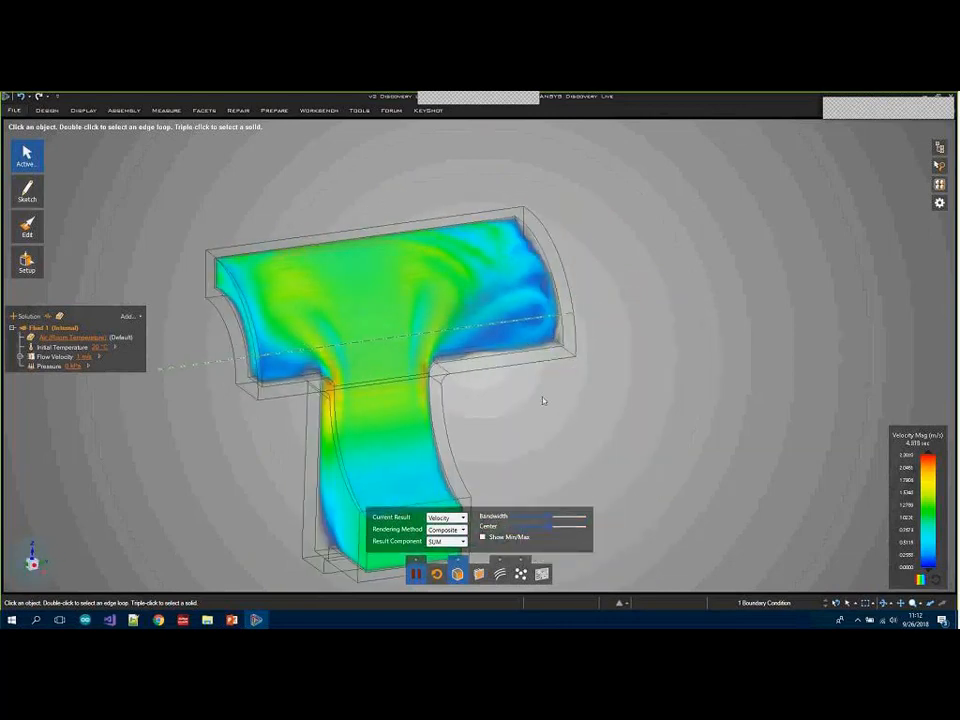
scroll(507, 446, down, 3)
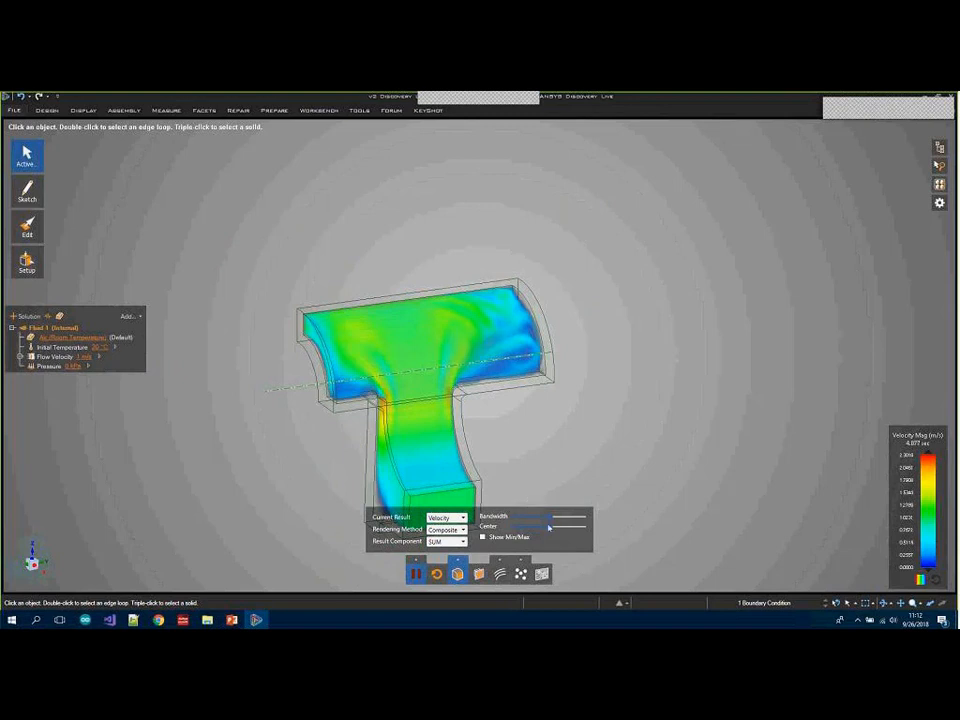
Narrow the composite bandwidth and raise its center to the maximum to isolate the fastest flow, inspecting the duct junction.
drag(551, 516, 541, 518)
mouse_move(531, 517)
mouse_down()
mouse_move(521, 516)
mouse_move(557, 516)
mouse_move(523, 518)
mouse_move(549, 518)
mouse_up()
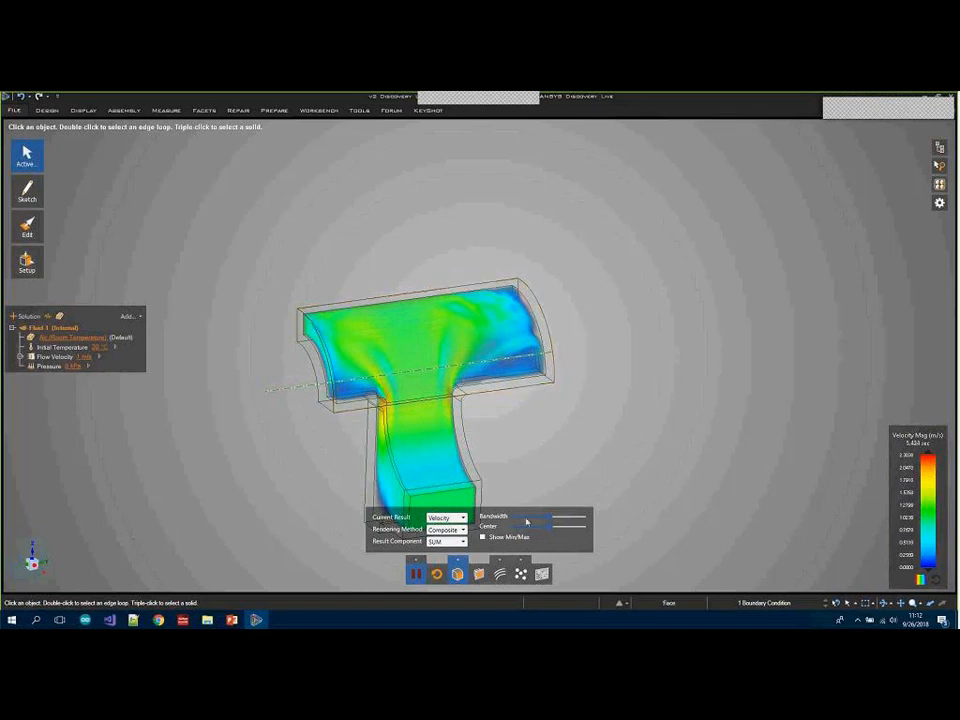
drag(552, 526, 525, 523)
scroll(385, 412, up, 10)
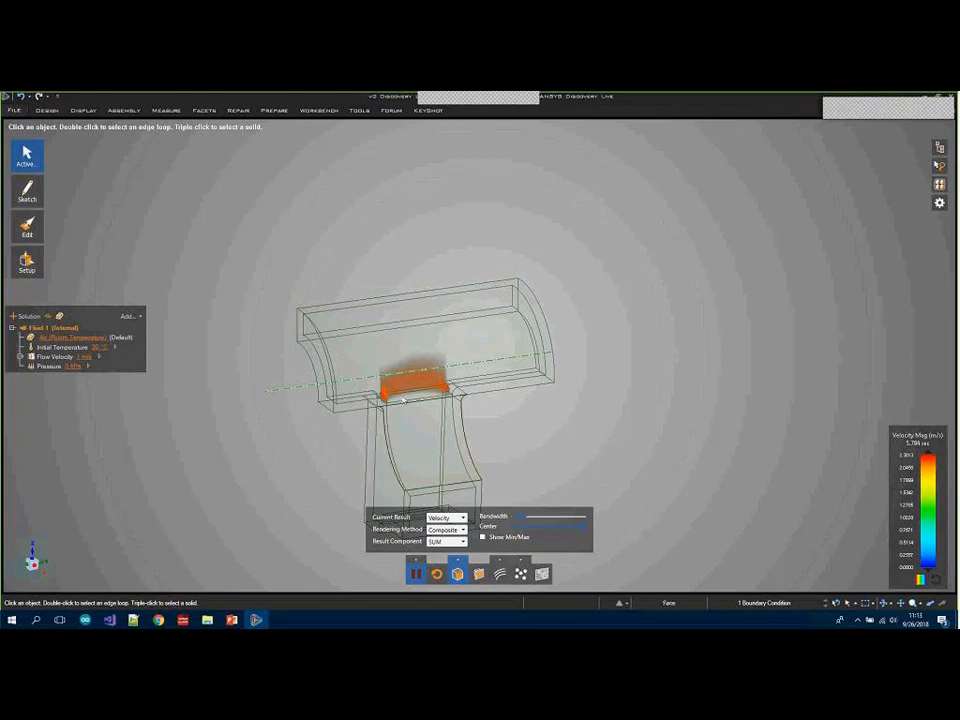
middle_drag(386, 413, 340, 420)
scroll(380, 425, down, 6)
Return the composite rendering's bandwidth and center to the middle of their ranges.
drag(522, 519, 551, 519)
scroll(545, 453, down, 3)
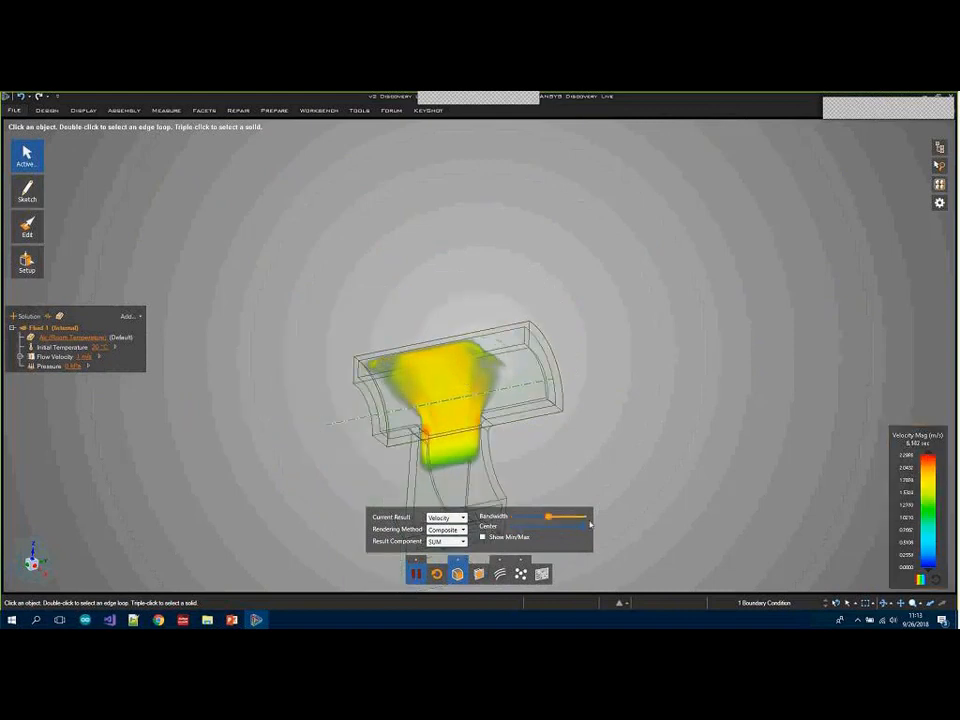
drag(587, 526, 551, 528)
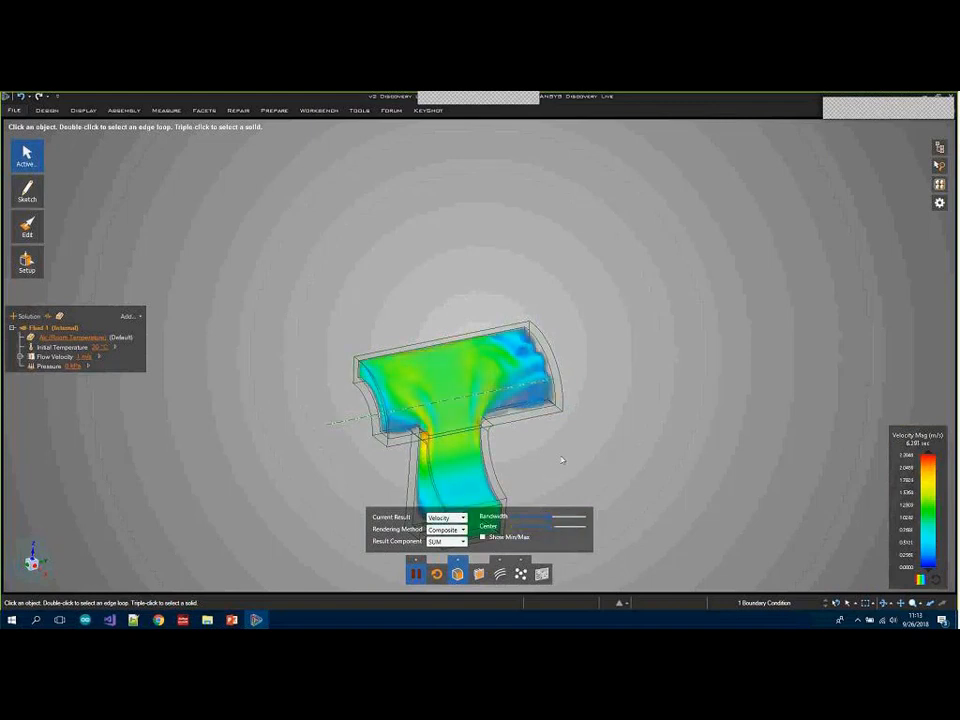
Change the velocity result's rendering method to Inverse Surface and to Iso-Surface to compare the flow inside the duct.
middle_drag(562, 460, 433, 367)
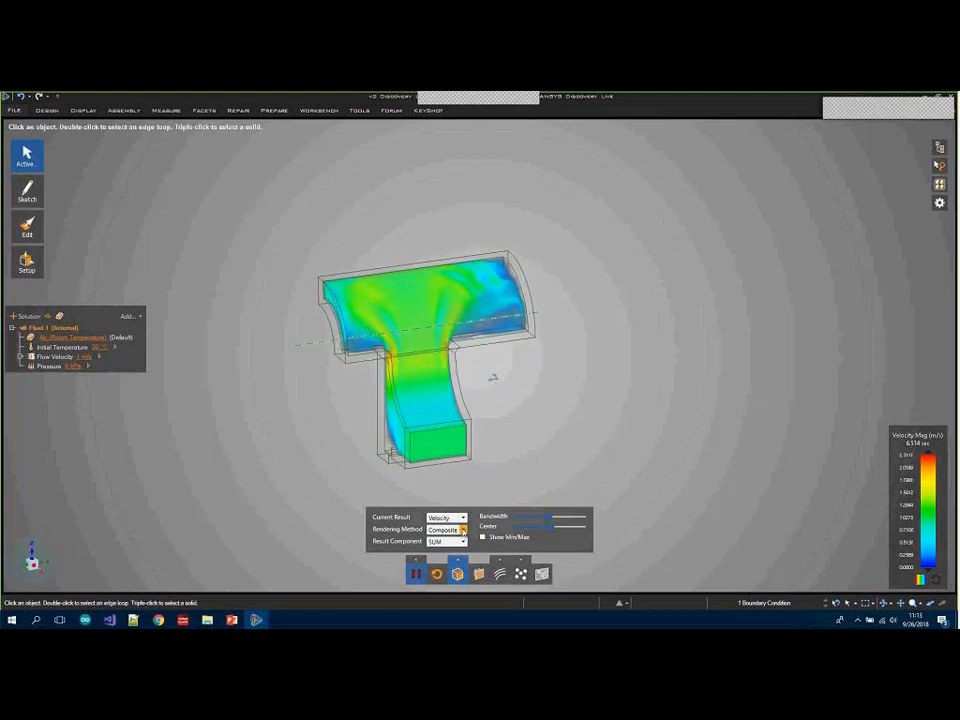
click(463, 530)
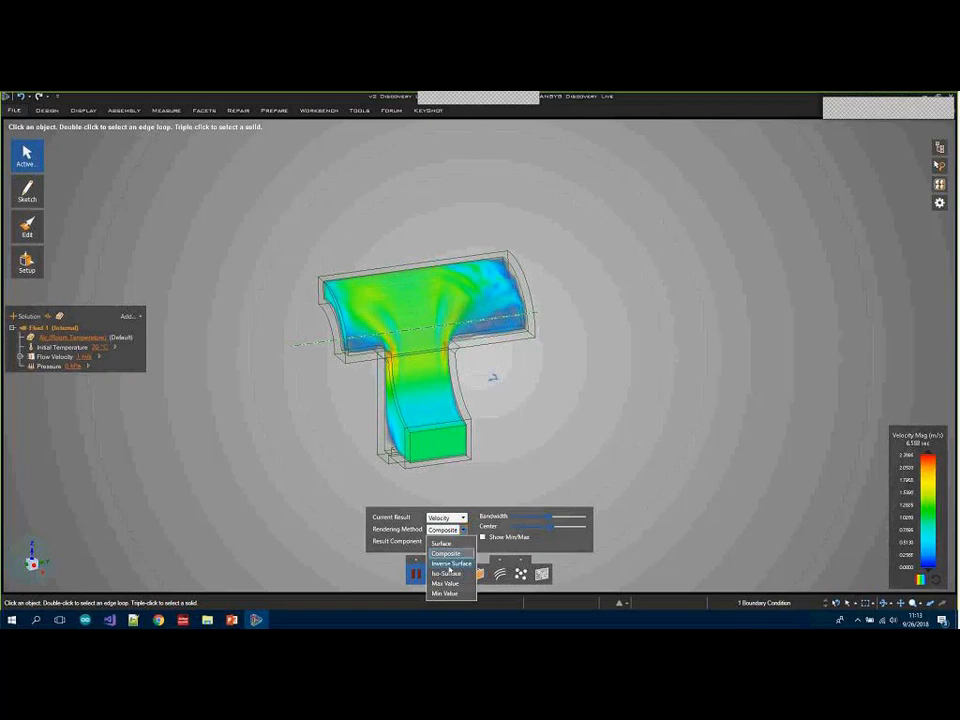
click(450, 564)
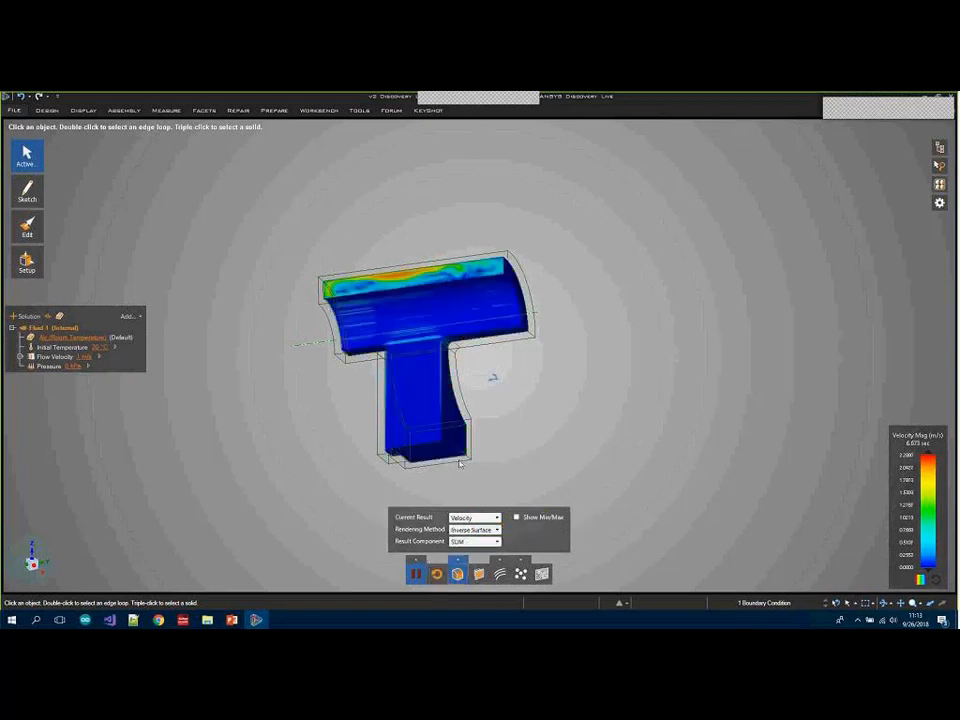
click(475, 530)
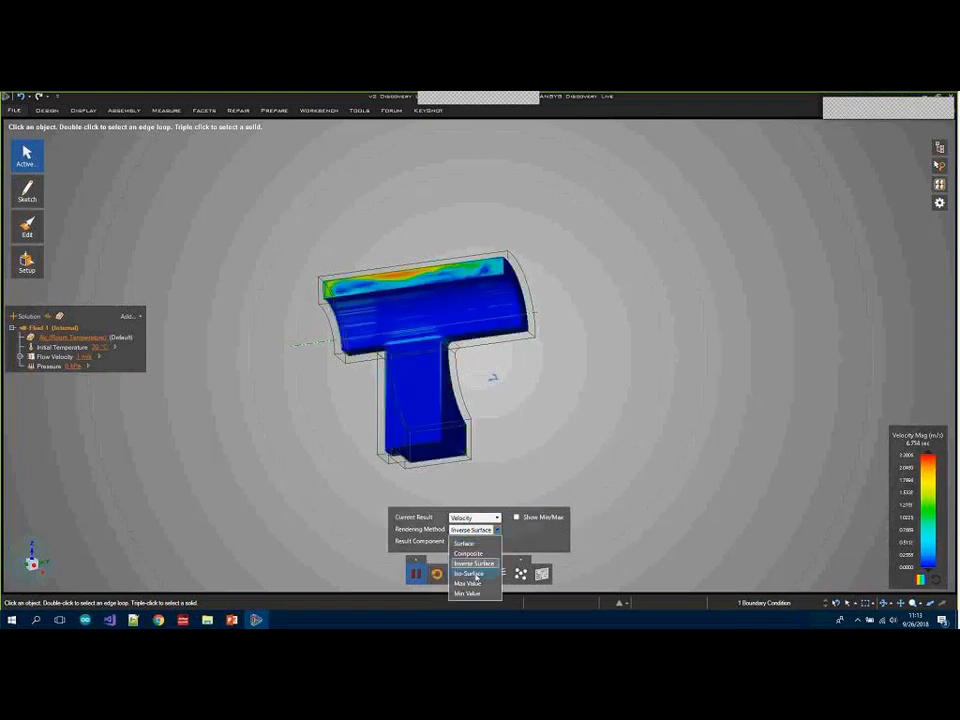
click(476, 574)
mouse_move(525, 414)
middle_down()
mouse_move(590, 397)
mouse_move(671, 401)
mouse_move(520, 412)
middle_up()
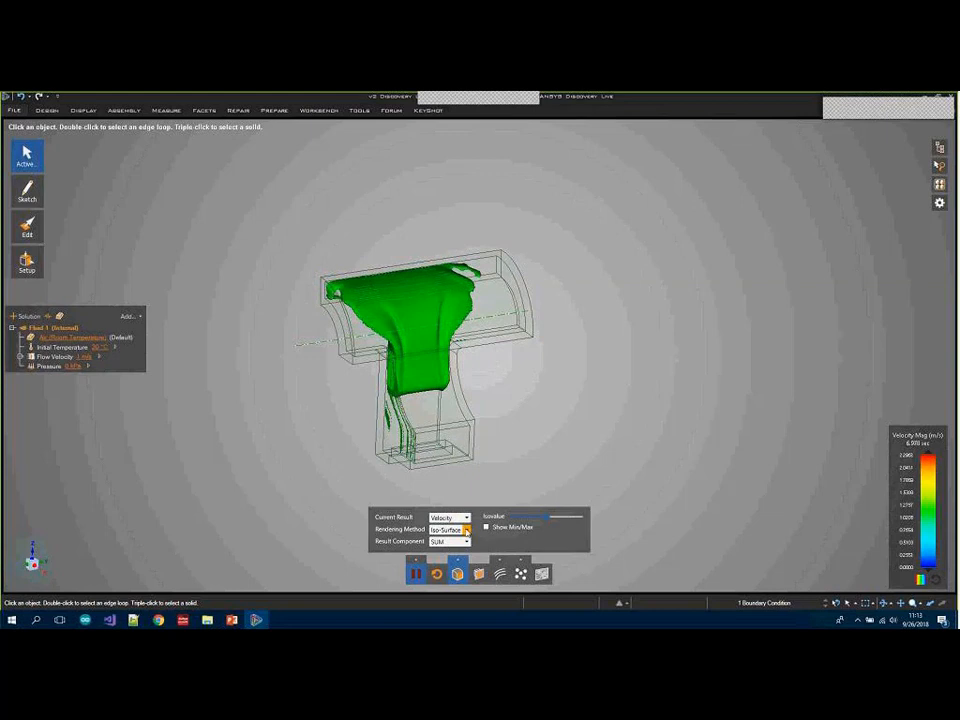
Set the velocity result's rendering method to Max Value and examine the duct from a slightly rotated angle.
click(466, 530)
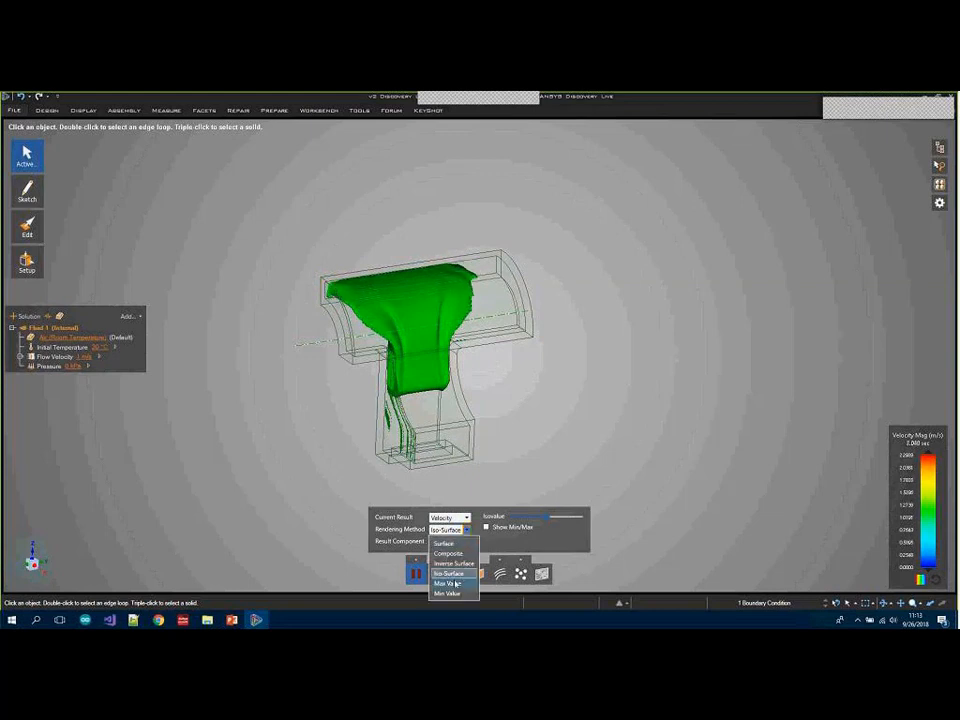
click(455, 583)
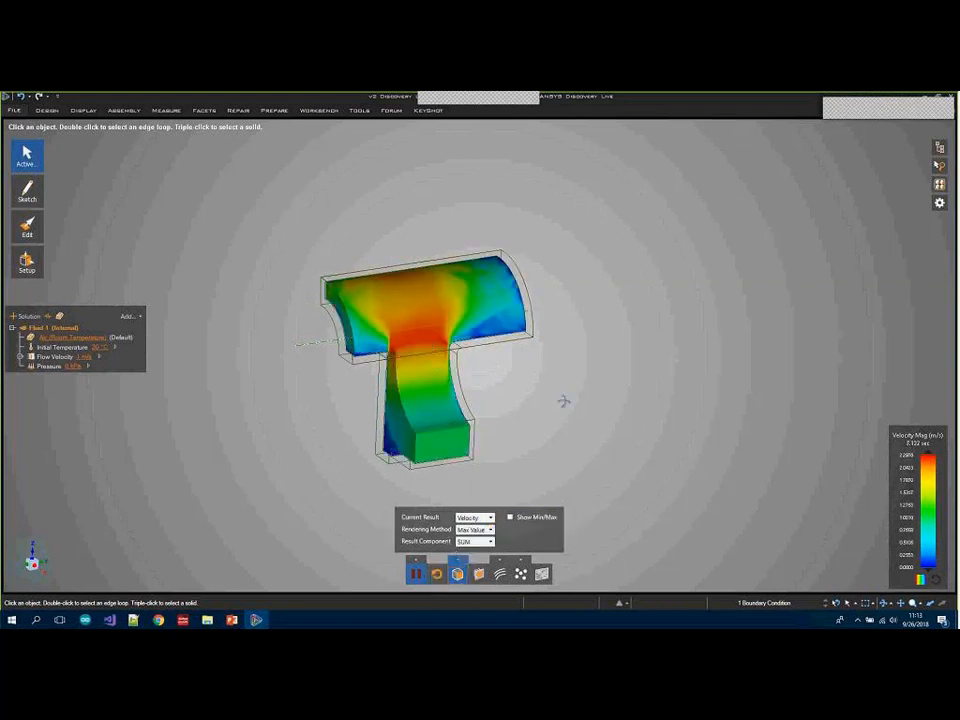
middle_drag(564, 401, 522, 394)
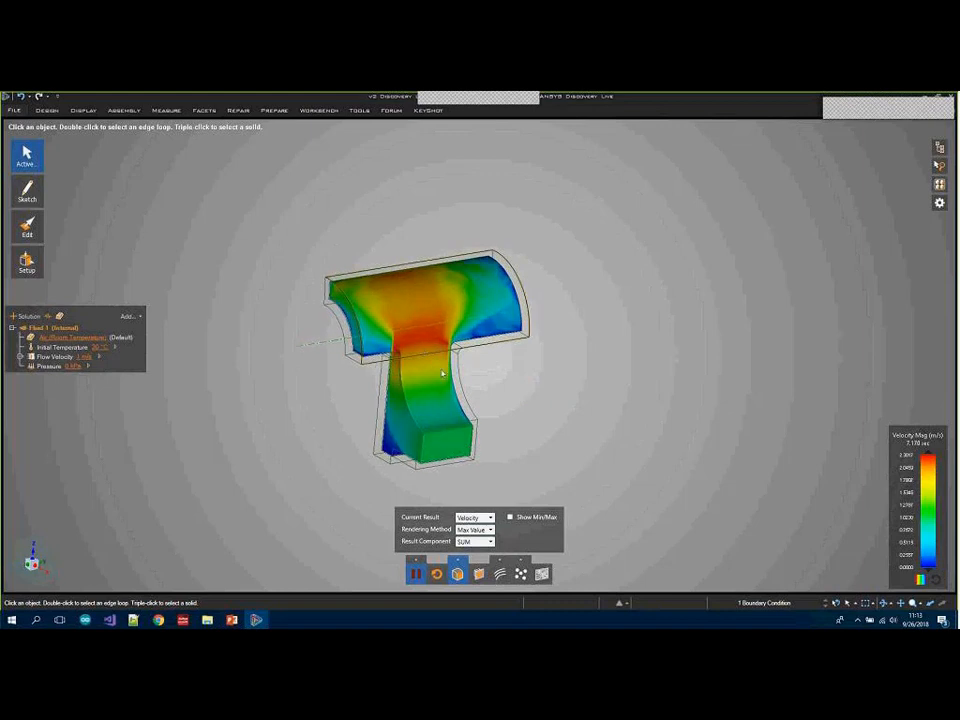
Show the velocity result with Min Value rendering, and return the rendering method to Max Value.
click(491, 543)
click(491, 532)
click(491, 532)
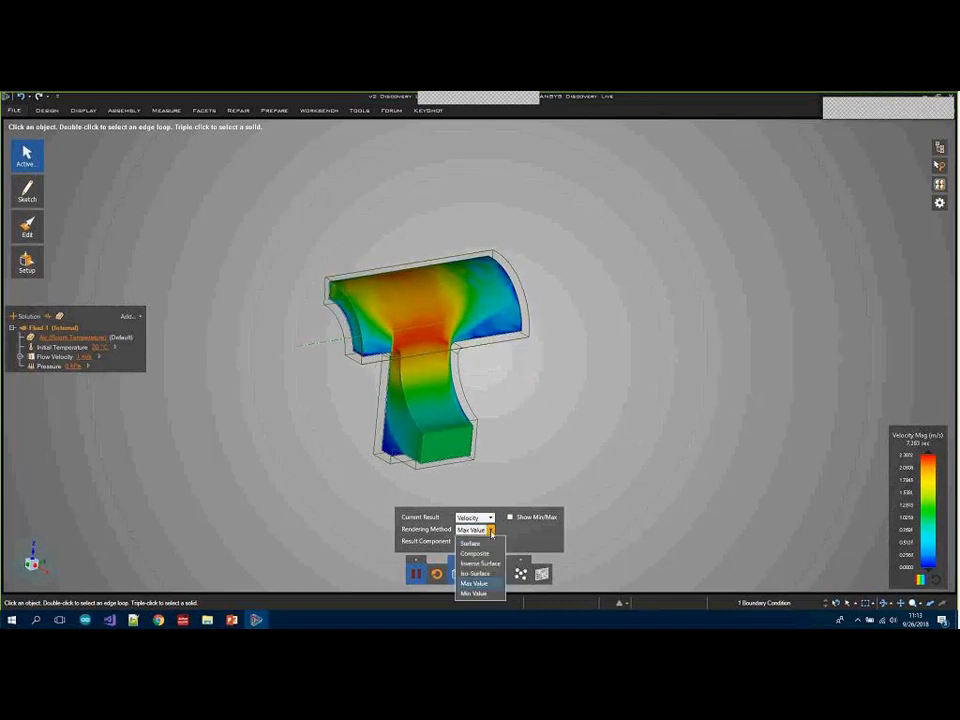
click(474, 594)
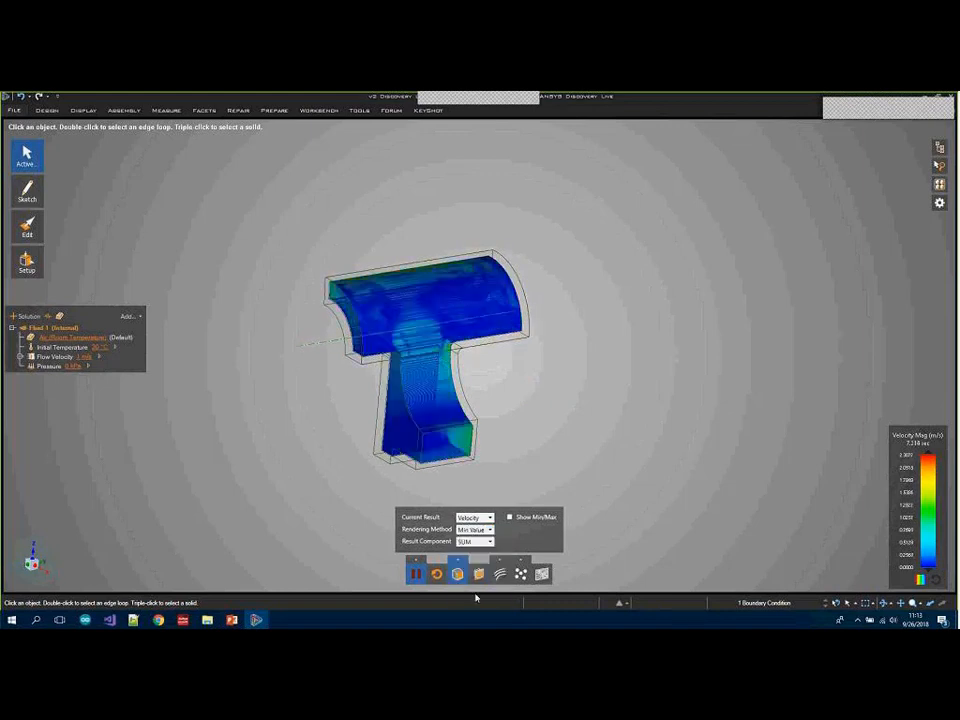
click(491, 530)
click(472, 582)
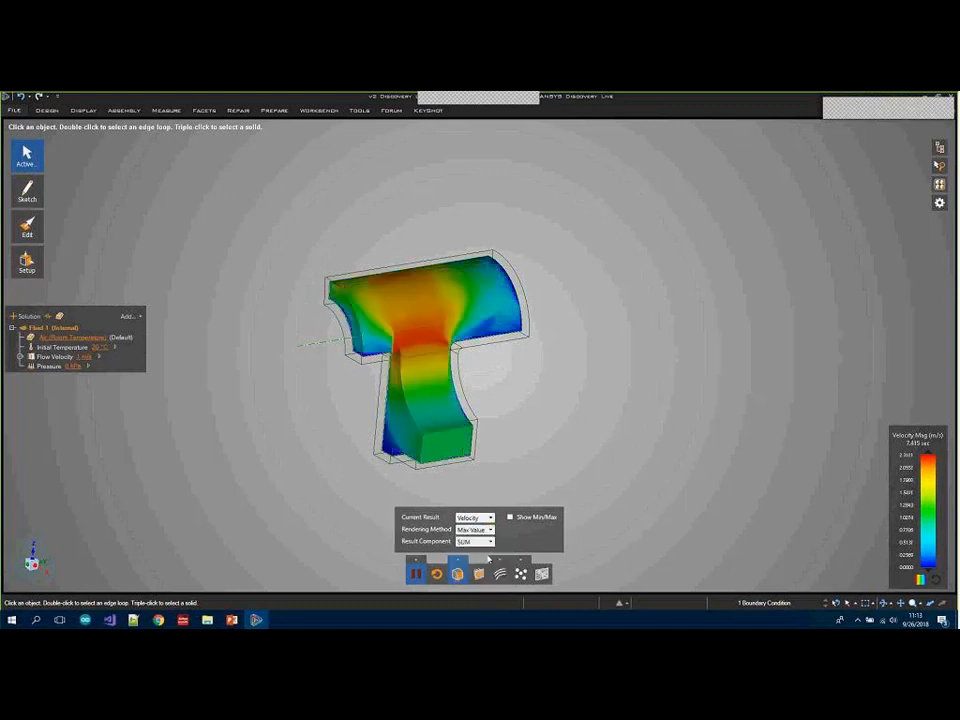
View the X, Y and Z components of the velocity result one after another.
click(490, 542)
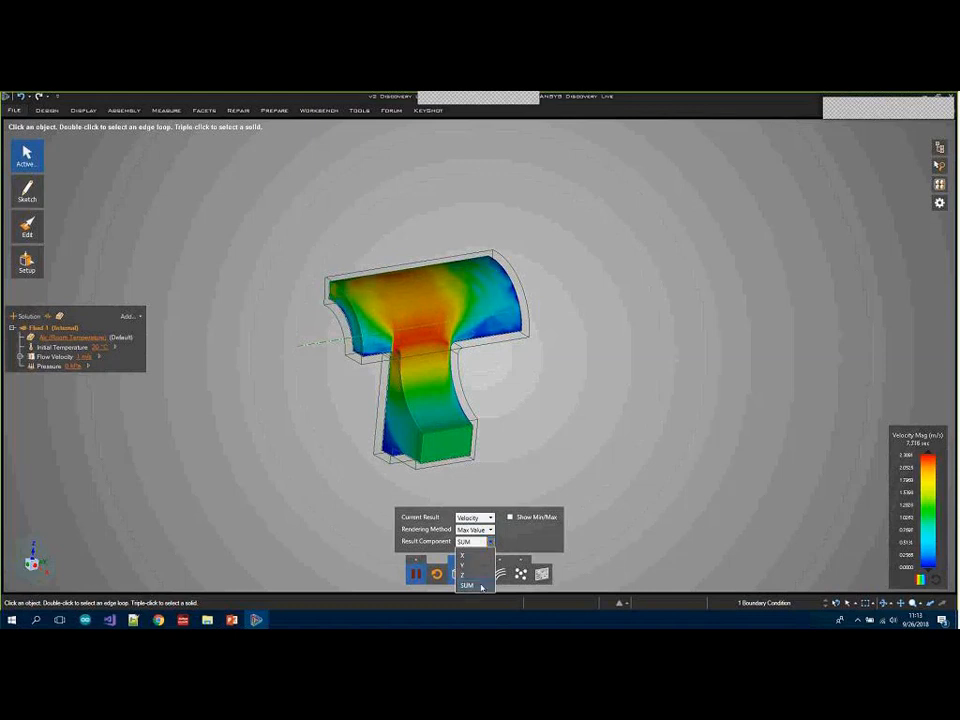
click(462, 554)
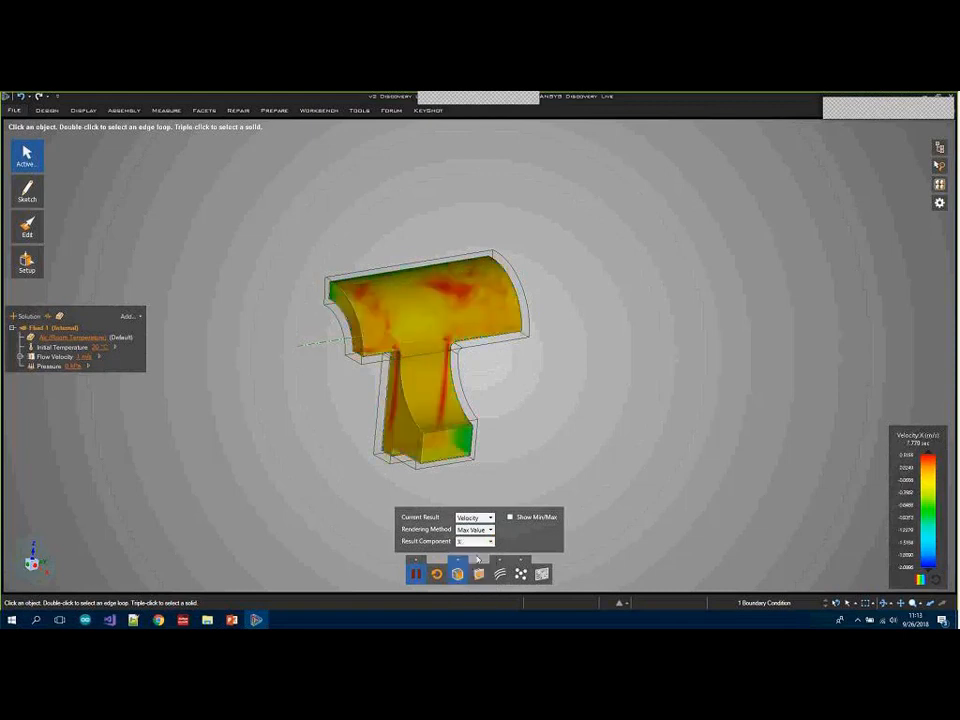
click(490, 542)
click(470, 566)
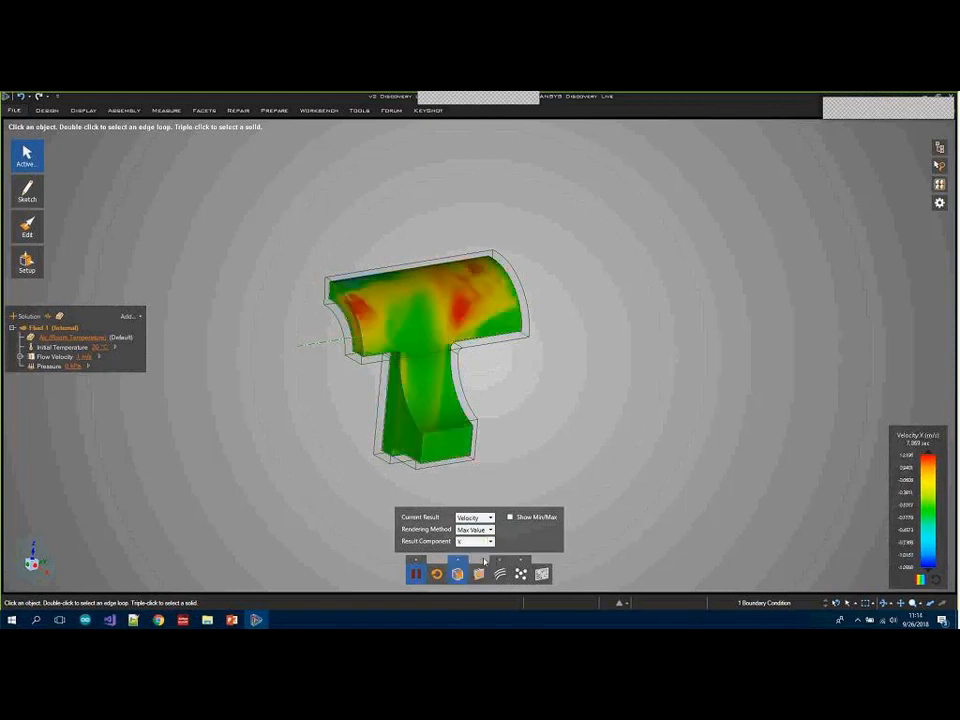
click(489, 542)
click(476, 573)
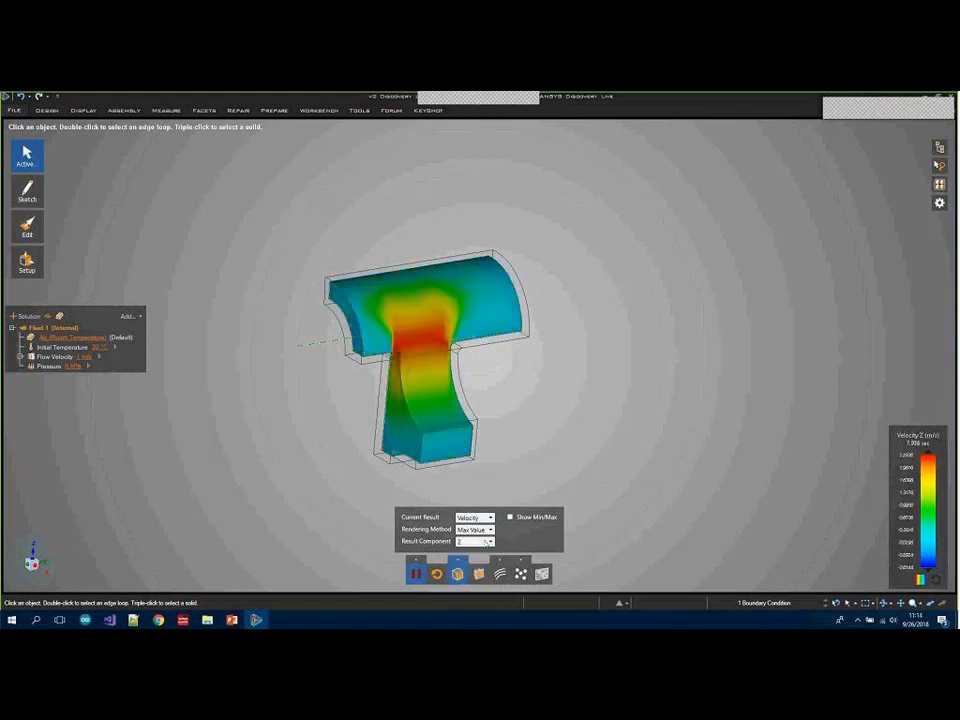
Return the velocity result component to SUM and examine the duct's flow.
click(490, 542)
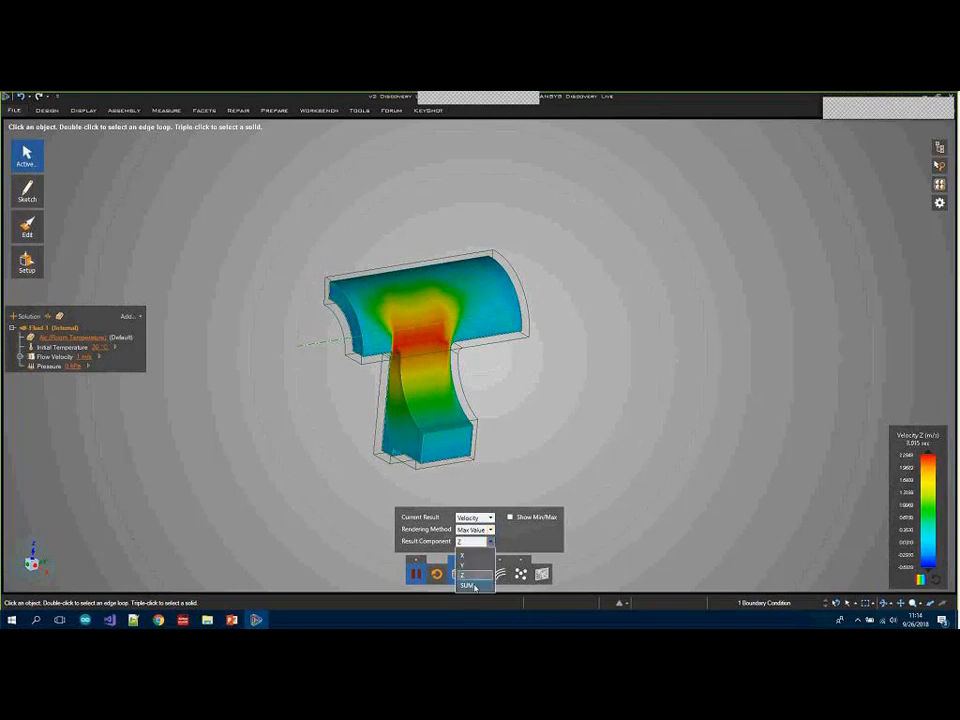
click(475, 586)
middle_drag(521, 434, 497, 429)
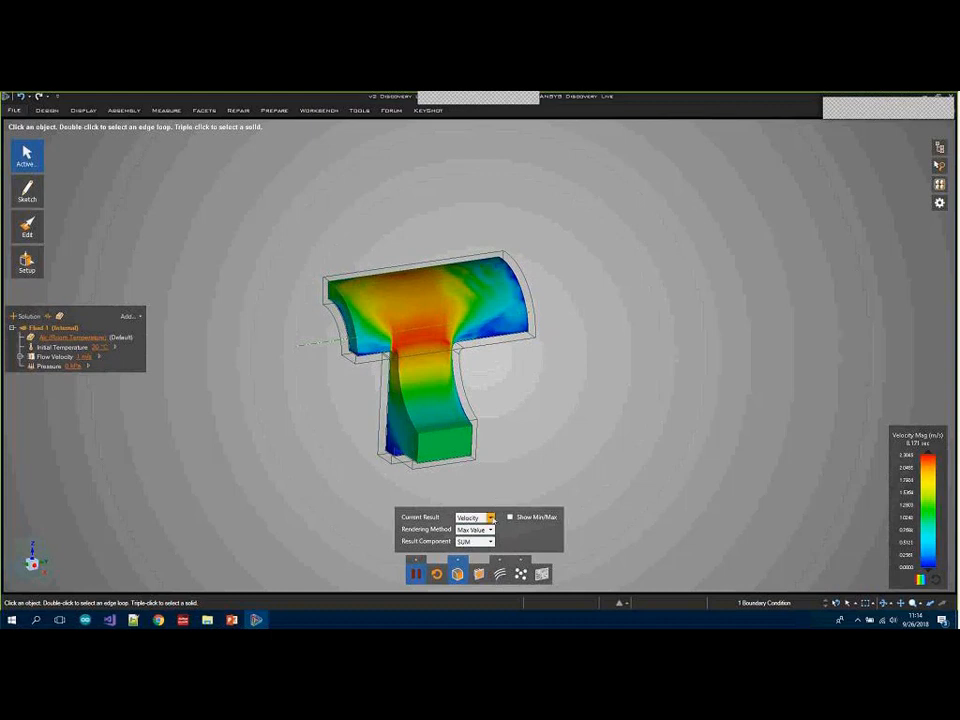
Switch the current result to Pressure and render it with the Composite method.
click(490, 517)
click(471, 541)
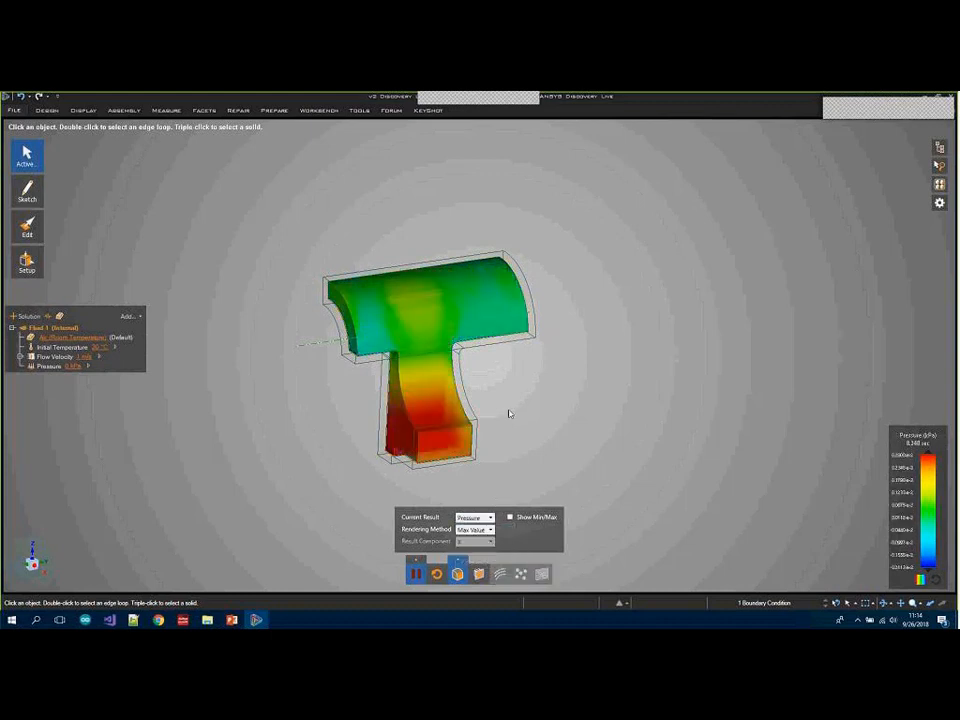
mouse_move(510, 414)
middle_down()
mouse_move(476, 416)
mouse_move(604, 414)
mouse_move(505, 414)
middle_up()
click(490, 529)
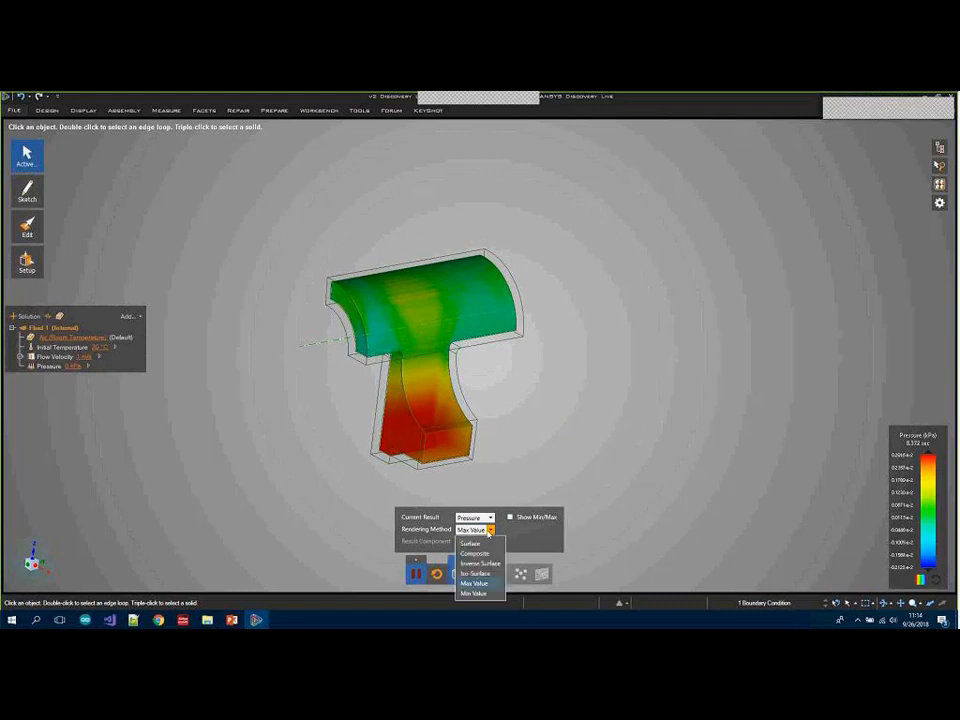
click(475, 553)
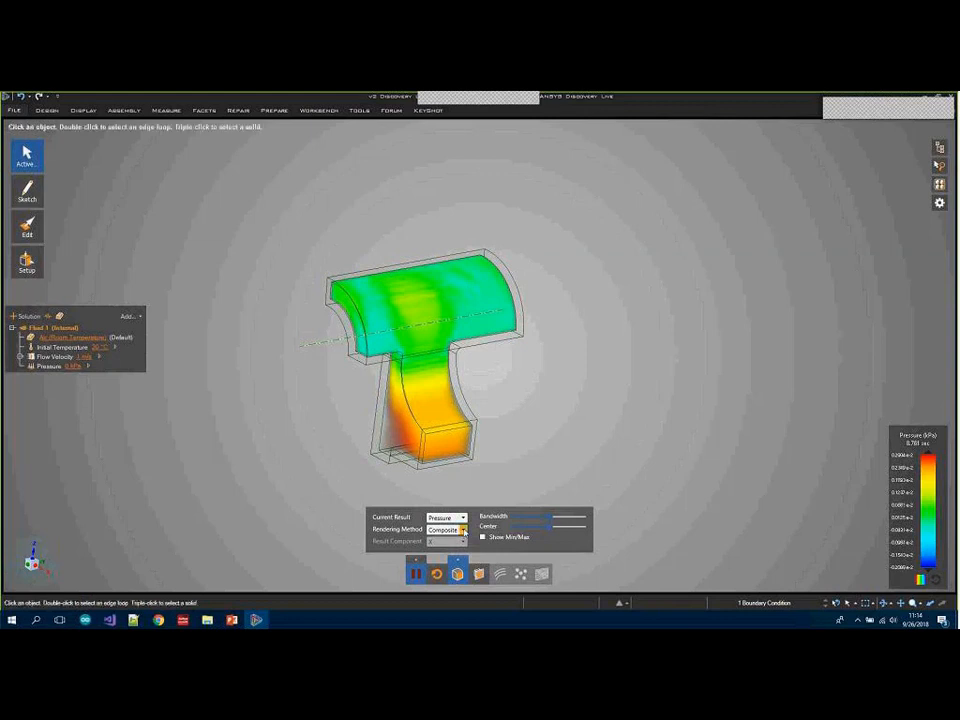
Render the pressure result as Iso-Surface and vary the isovalue to inspect the pressure regions in the duct.
click(462, 529)
click(447, 573)
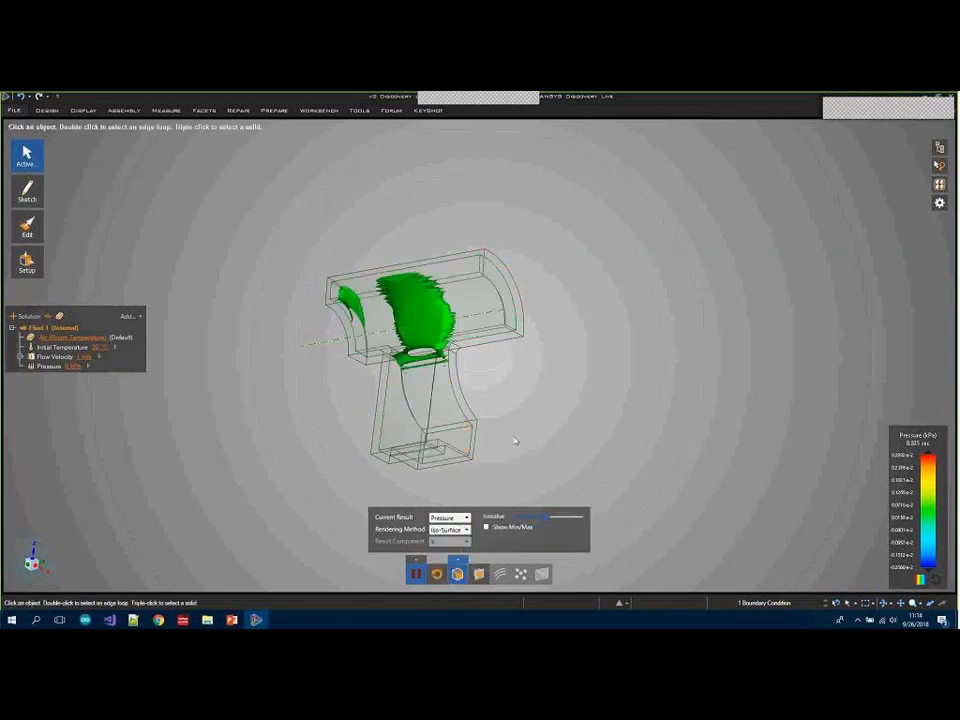
mouse_move(534, 522)
mouse_down()
mouse_move(549, 516)
mouse_move(519, 516)
mouse_move(578, 516)
mouse_move(531, 521)
mouse_move(547, 518)
mouse_up()
Set the rendering method to Max Value and switch the current result to Temperature, inspecting the duct.
click(465, 529)
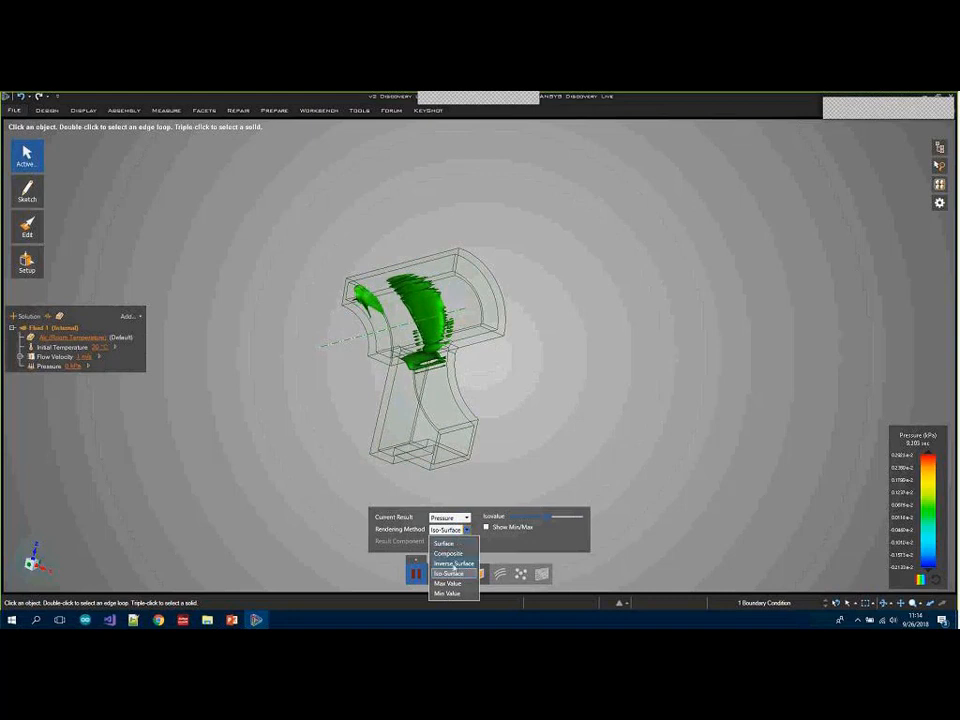
click(448, 573)
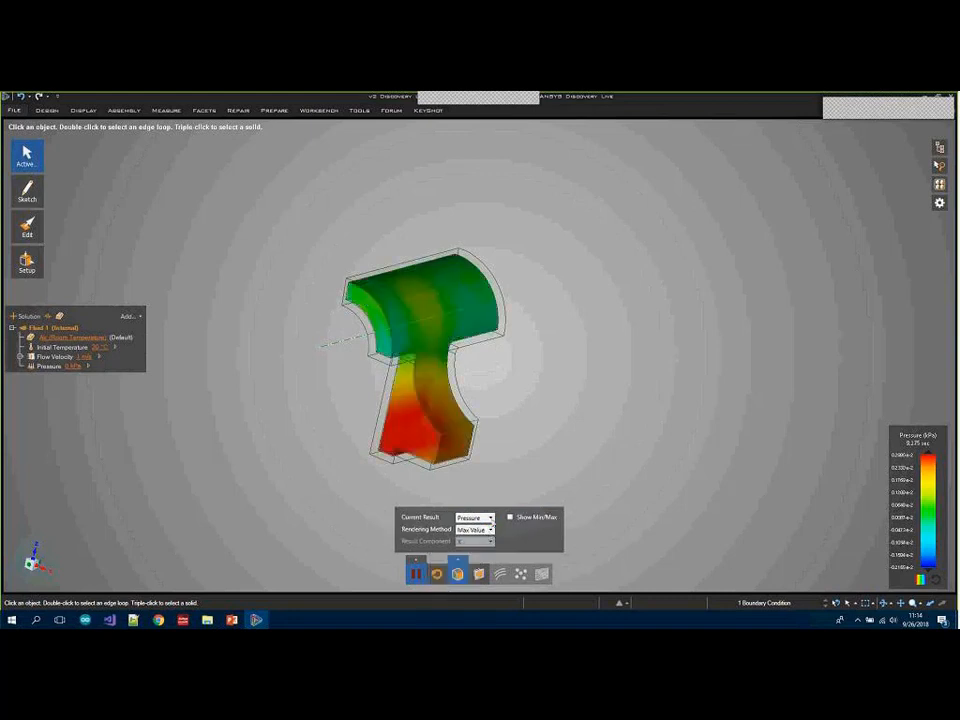
click(474, 517)
click(477, 551)
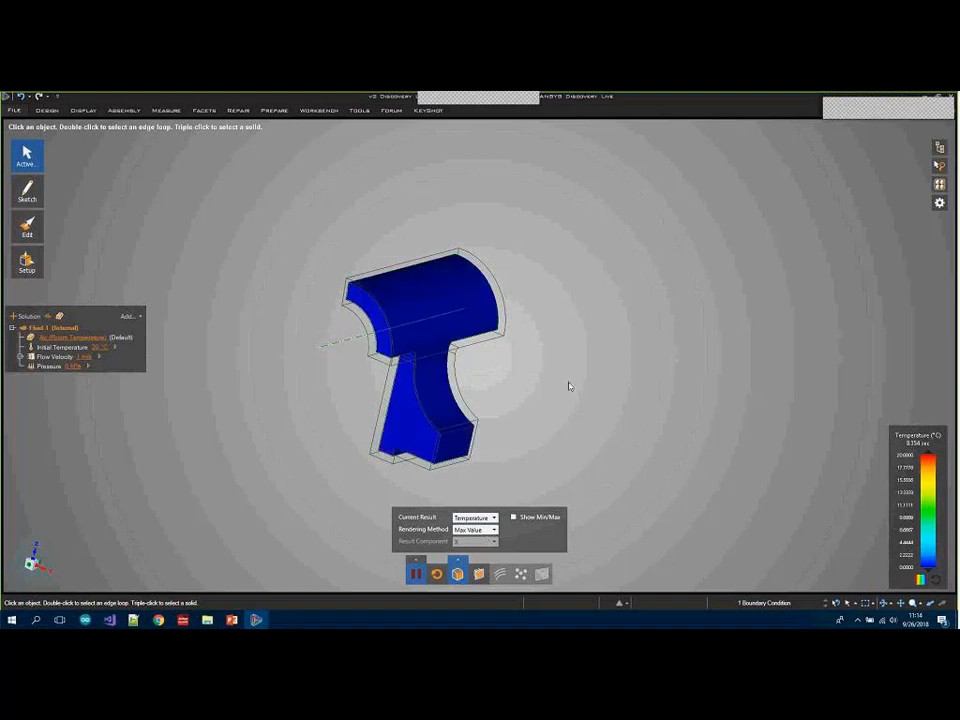
mouse_move(570, 386)
middle_down()
mouse_move(508, 388)
mouse_move(430, 367)
mouse_move(505, 383)
middle_up()
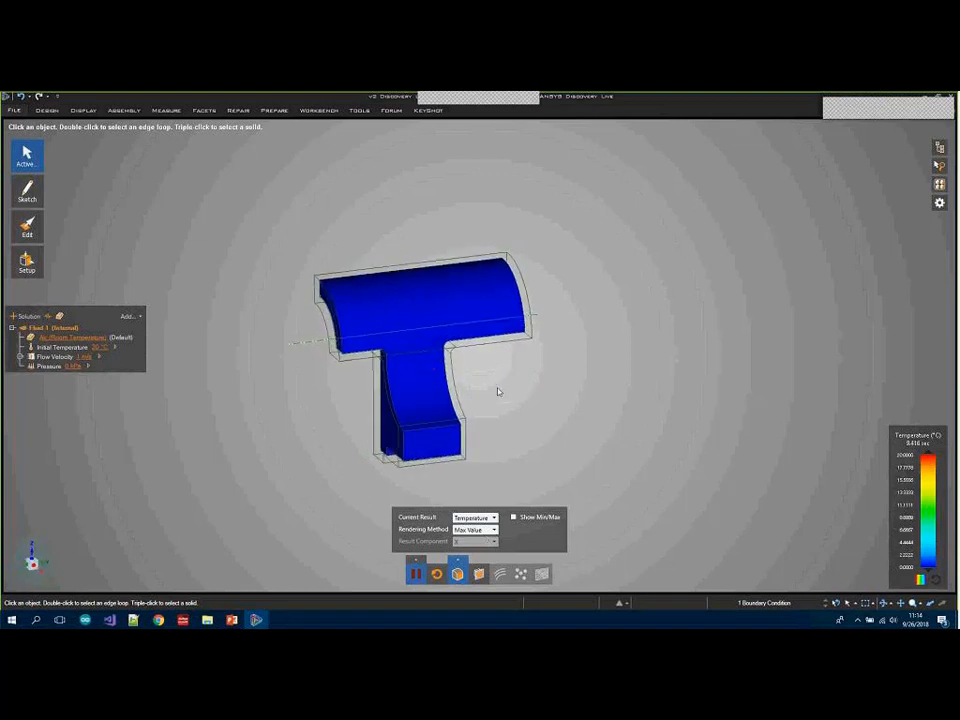
click(27, 262)
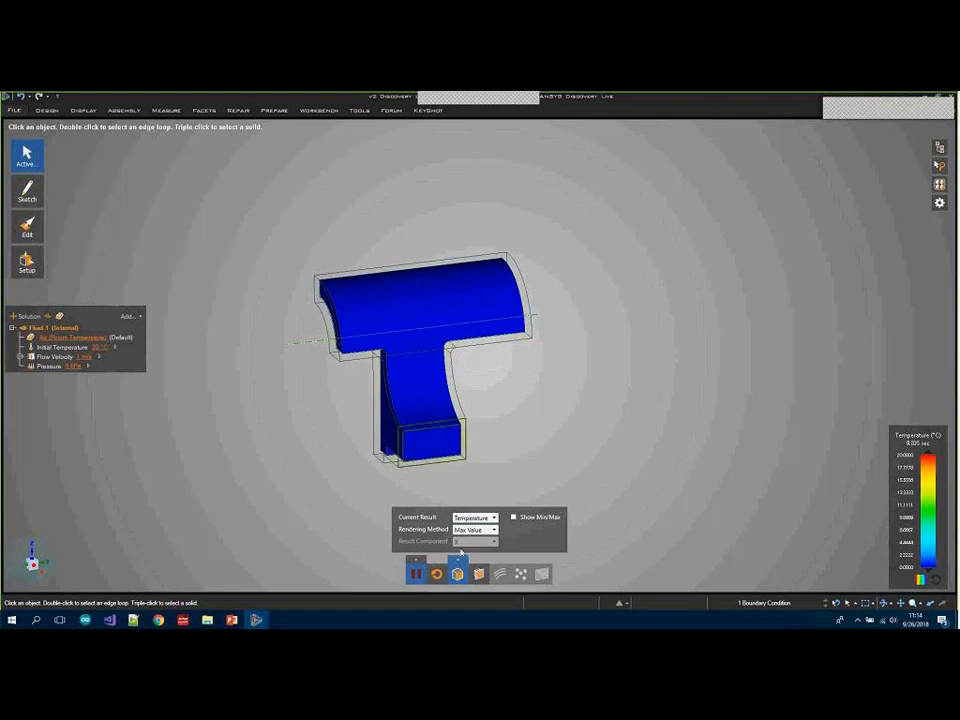
Switch the current result to Vortices (Lambda 2) and render it as Composite to examine the vortices in the duct.
click(482, 530)
click(478, 518)
click(477, 518)
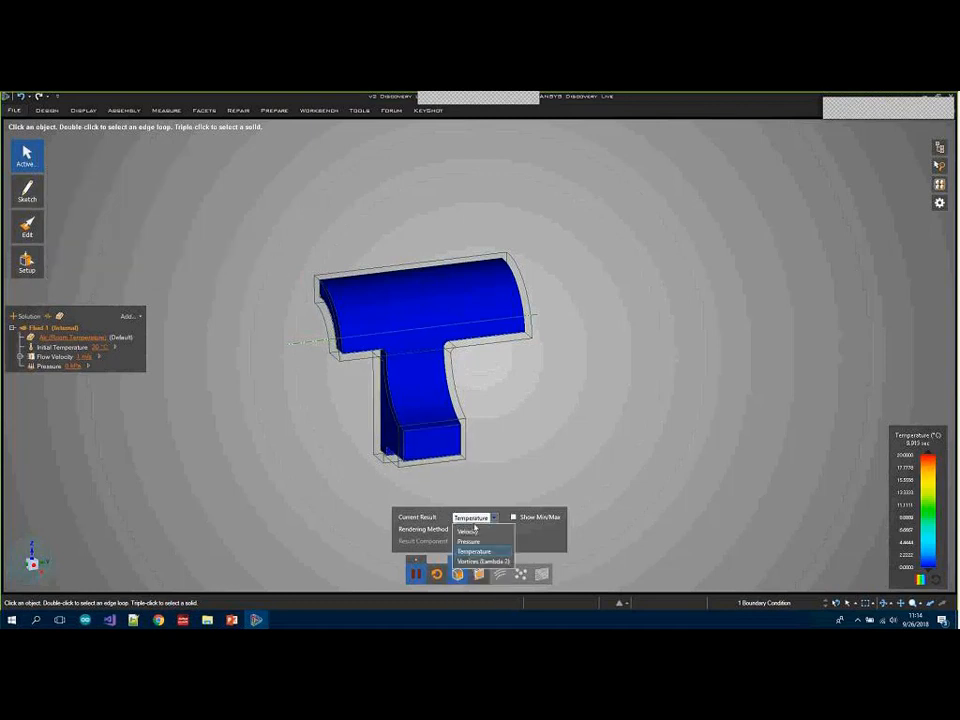
click(476, 562)
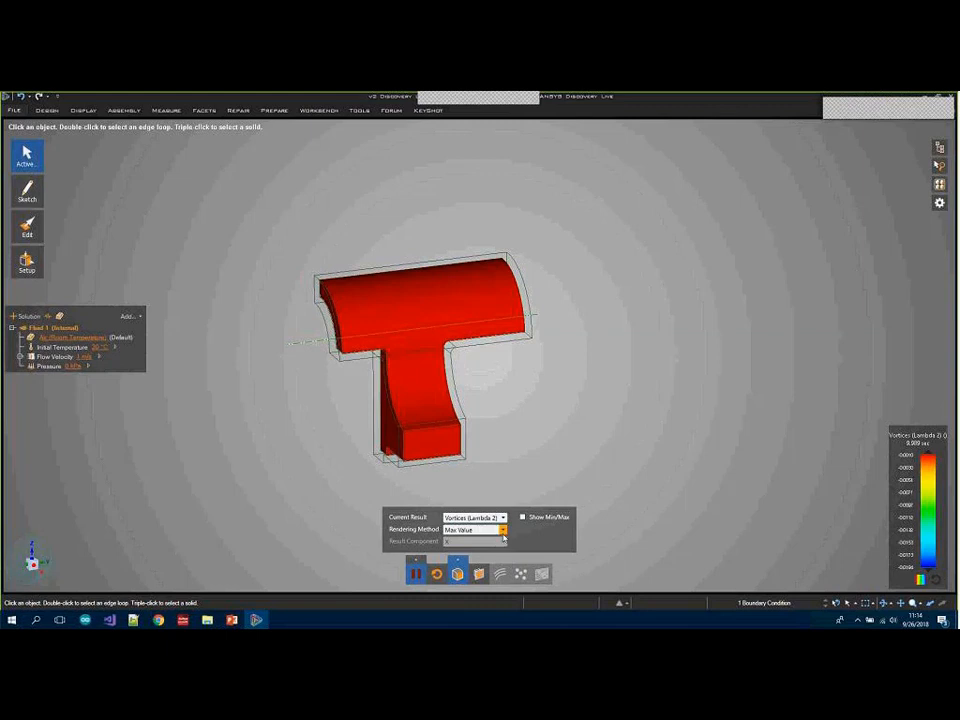
click(498, 533)
click(482, 553)
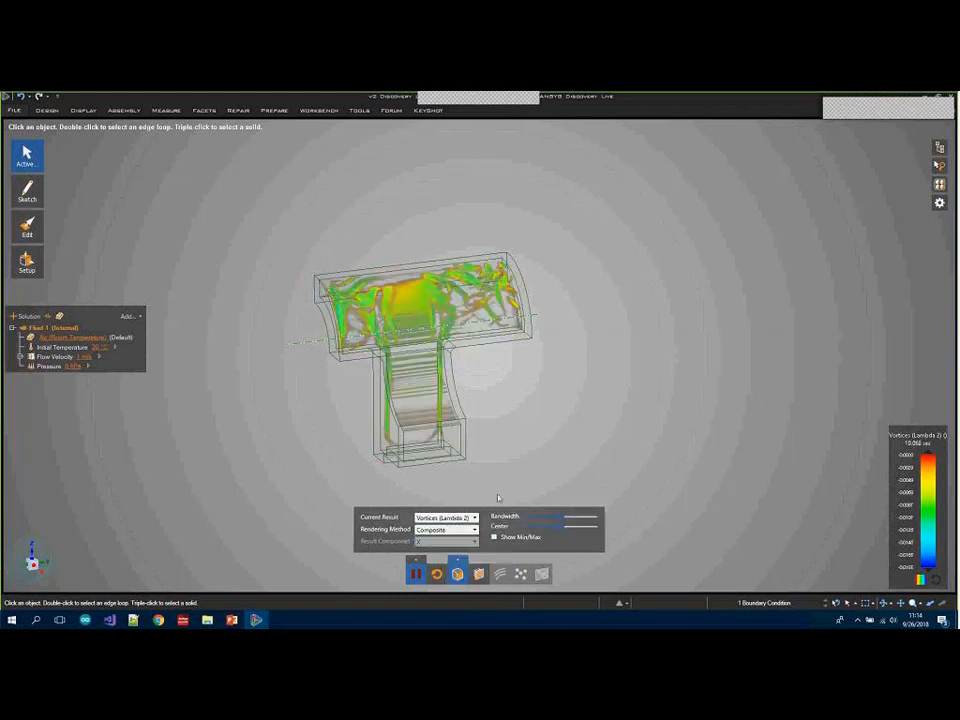
middle_drag(566, 443, 515, 475)
Switch the current result back to Velocity and inspect the composite flow through the duct up close.
click(470, 517)
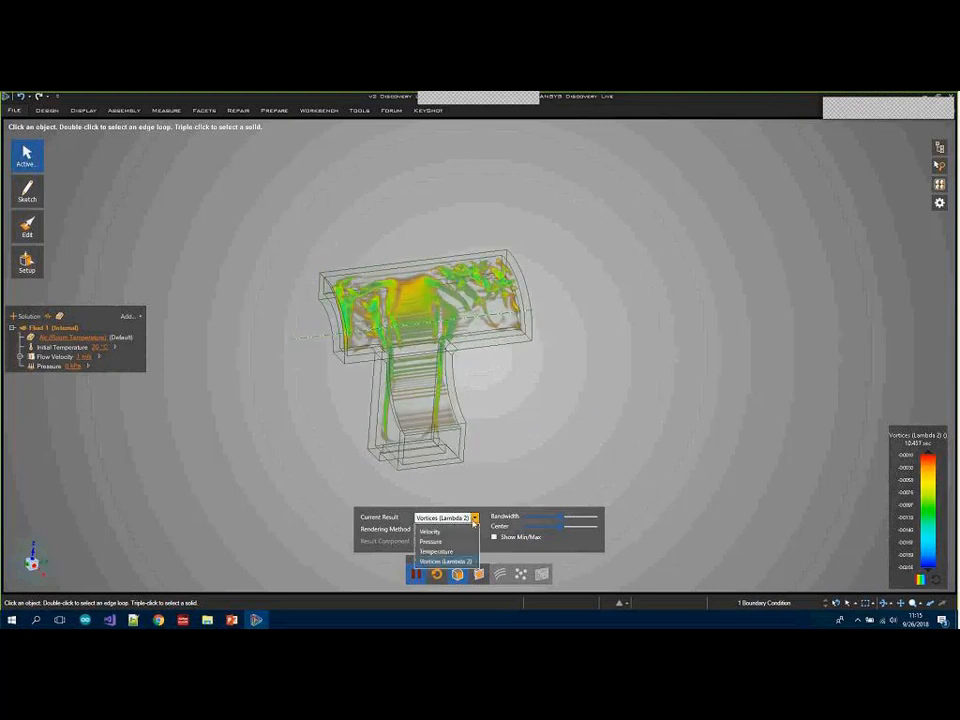
click(429, 529)
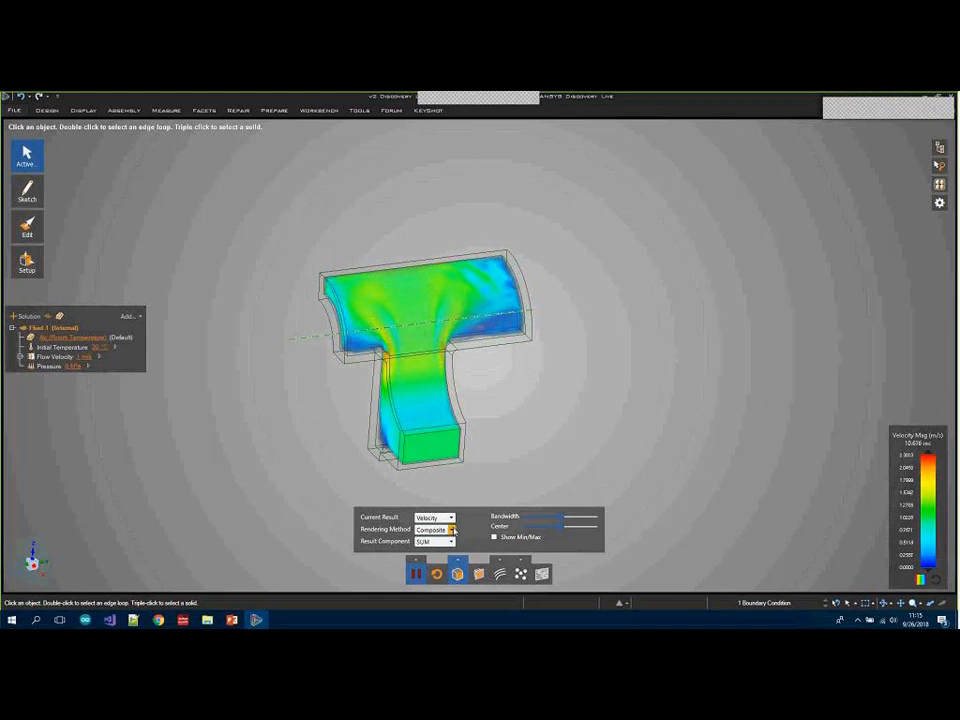
scroll(538, 313, up, 5)
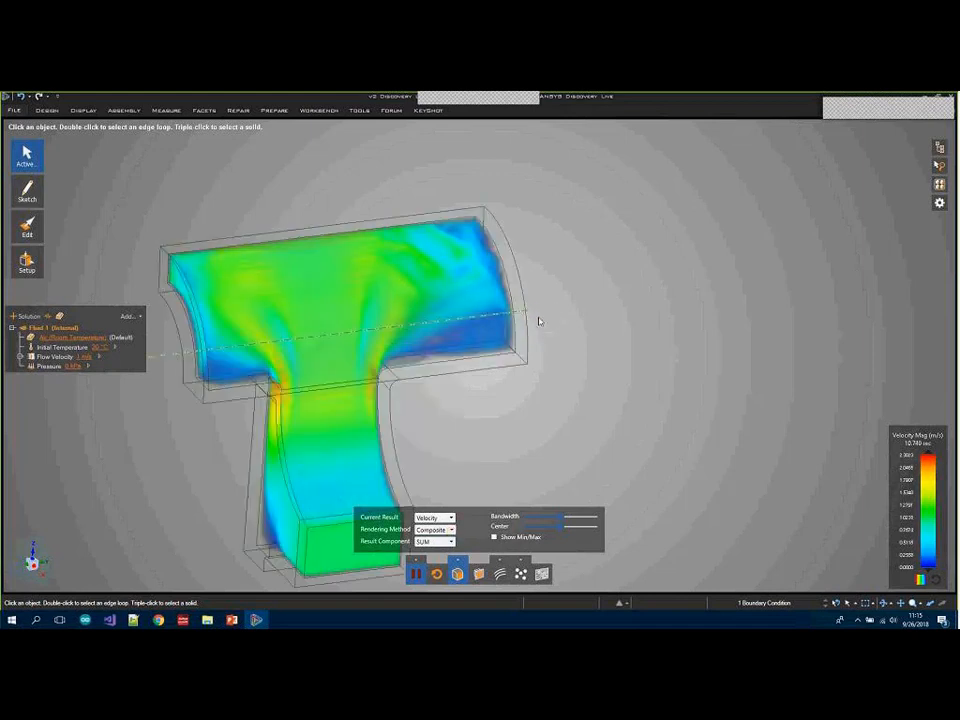
scroll(596, 275, down, 2)
scroll(598, 278, down, 3)
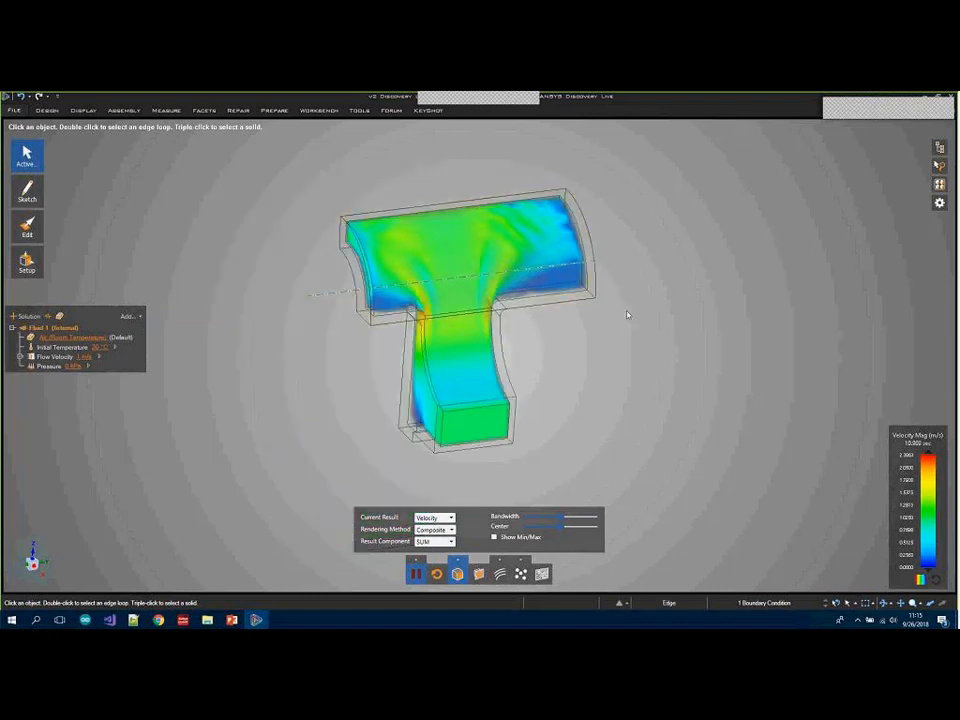
middle_drag(628, 317, 588, 320)
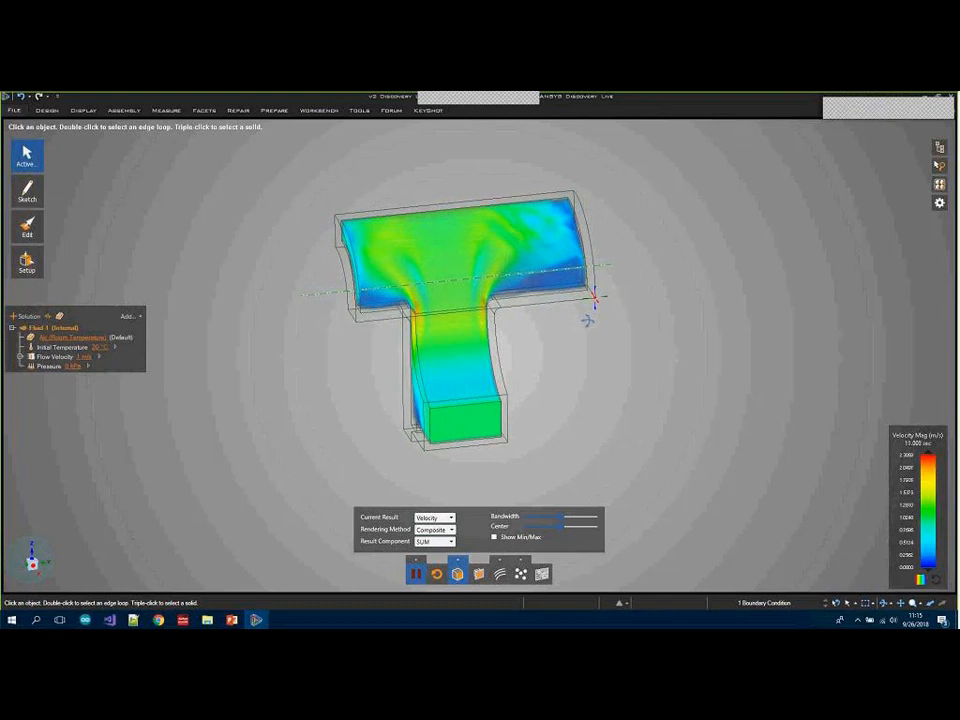
Show the First Fin component in the duct and inspect the velocity flow around it, toggling the result display off and on.
click(939, 147)
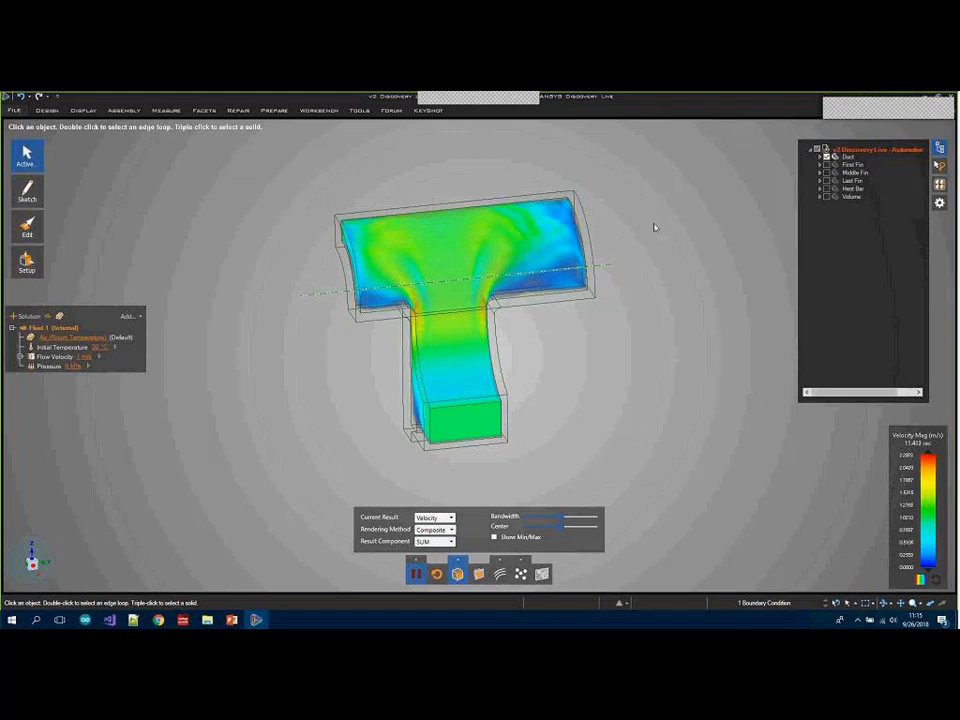
click(826, 164)
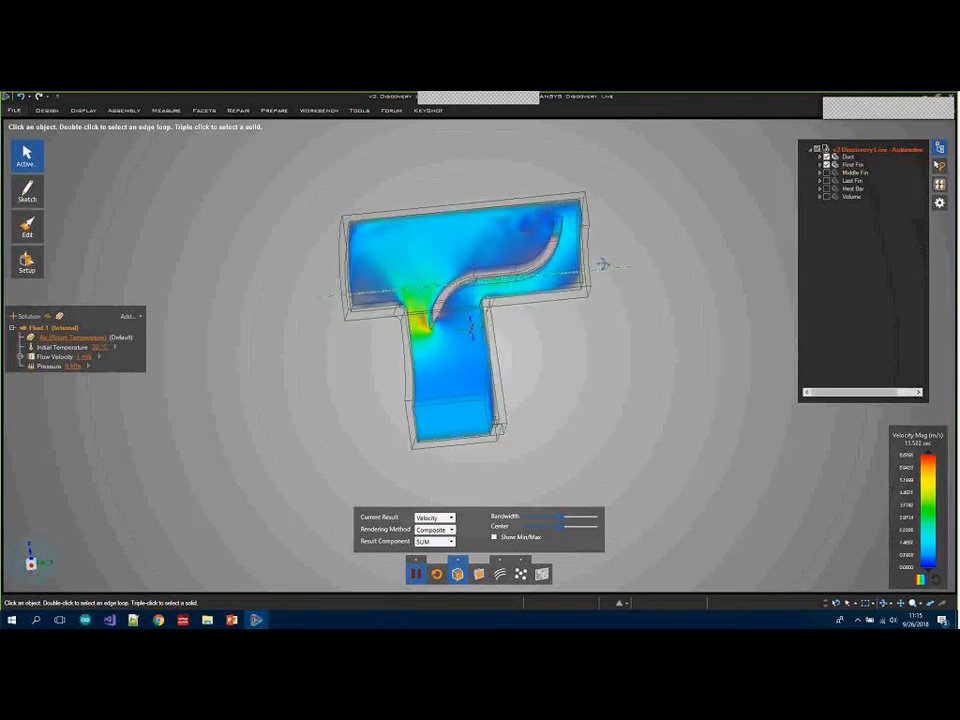
middle_drag(471, 328, 561, 351)
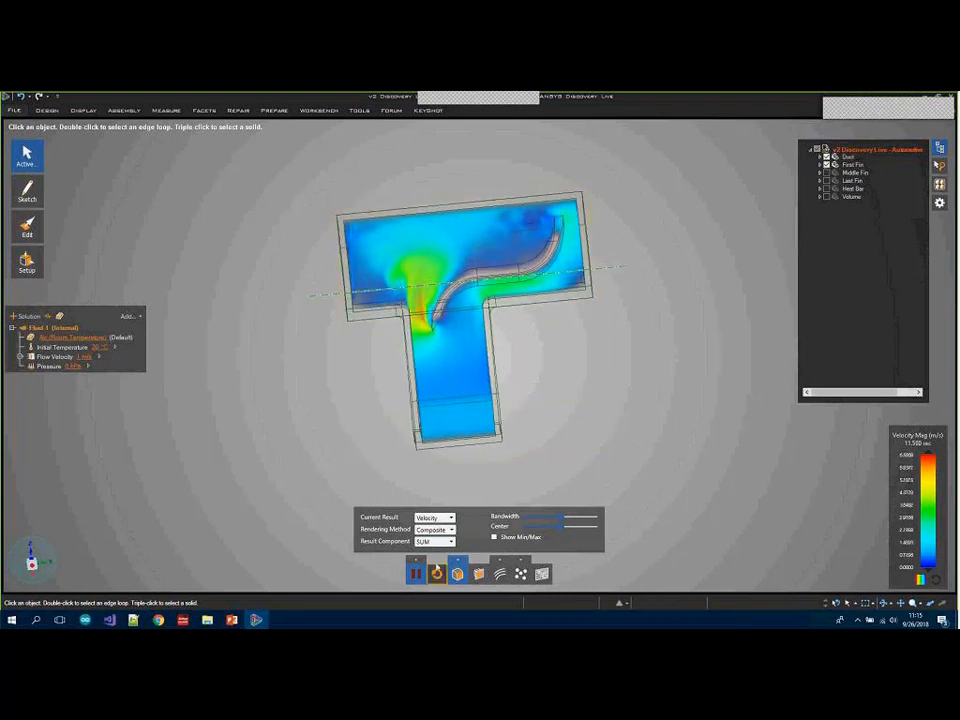
click(457, 573)
mouse_move(570, 360)
middle_down()
mouse_move(637, 361)
mouse_move(582, 364)
middle_up()
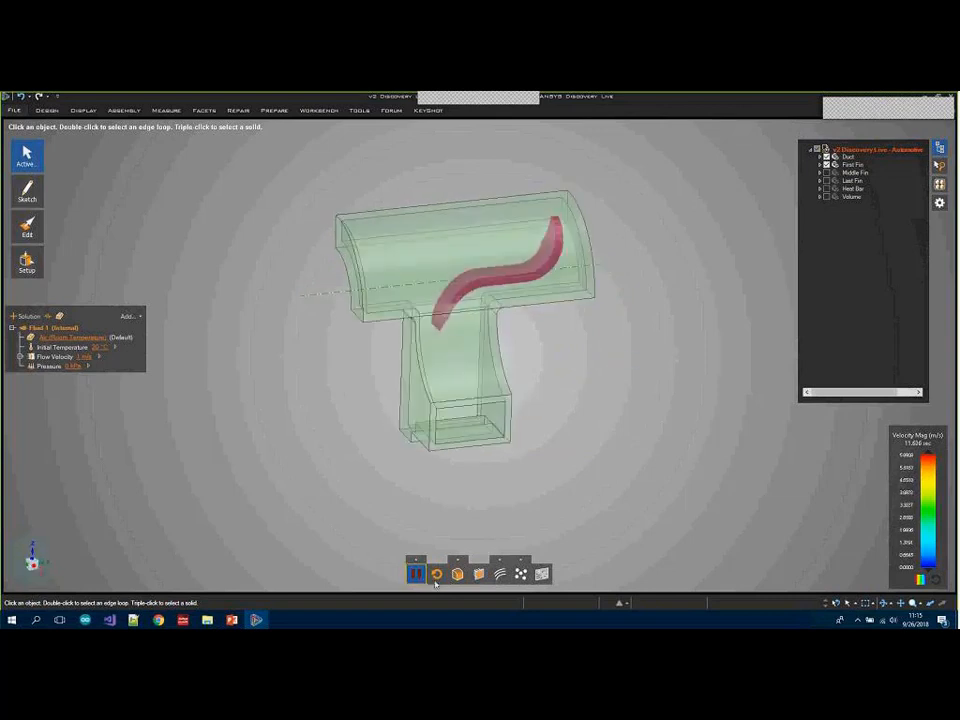
click(457, 573)
middle_drag(649, 324, 619, 298)
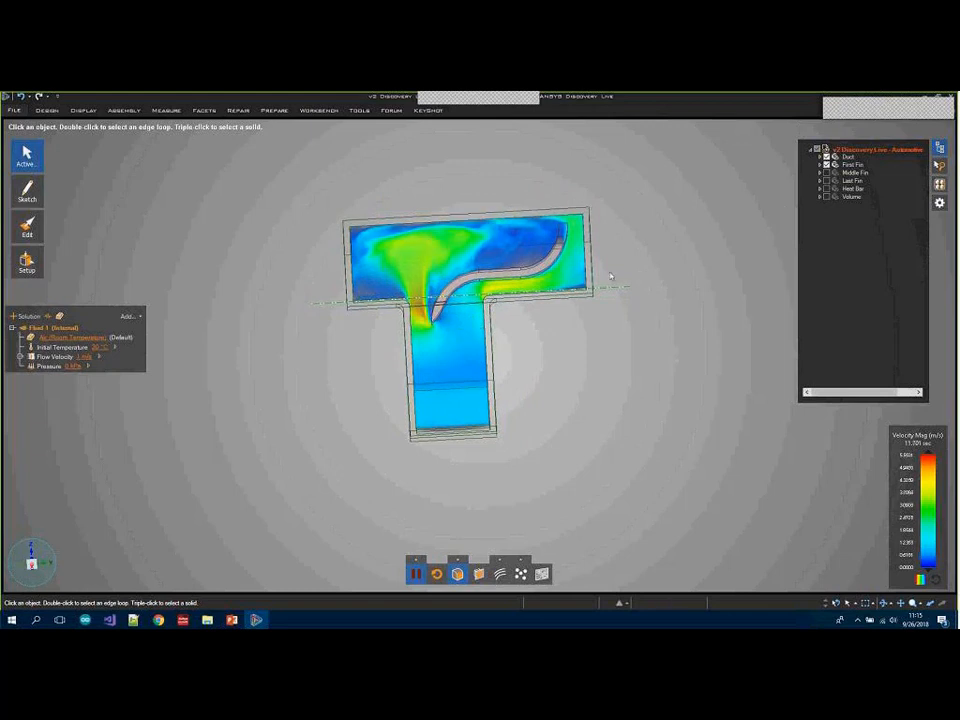
click(452, 317)
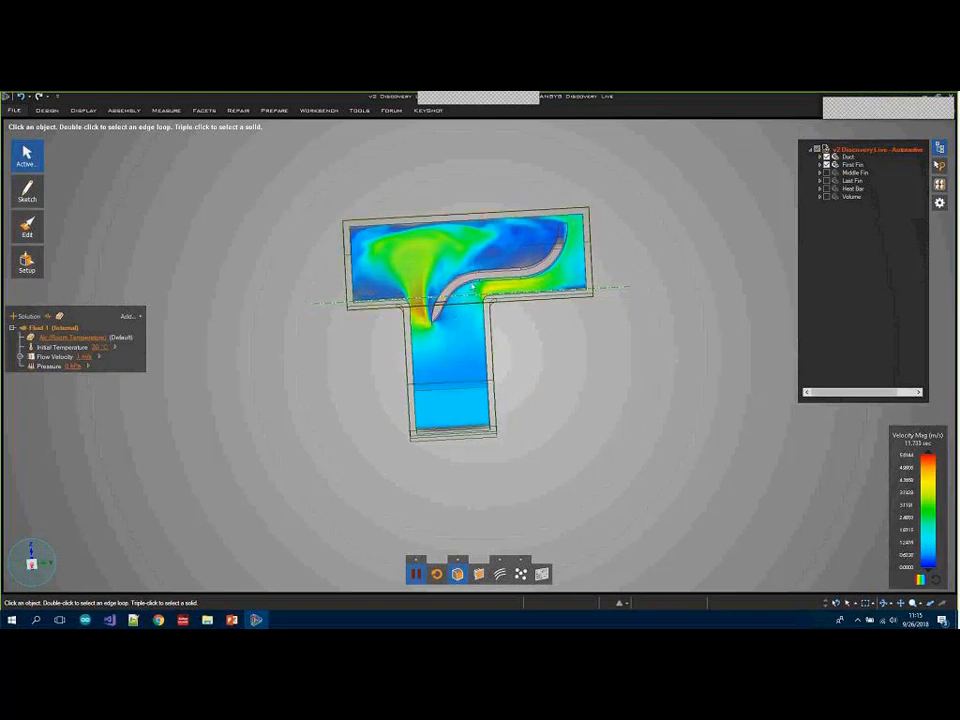
click(616, 248)
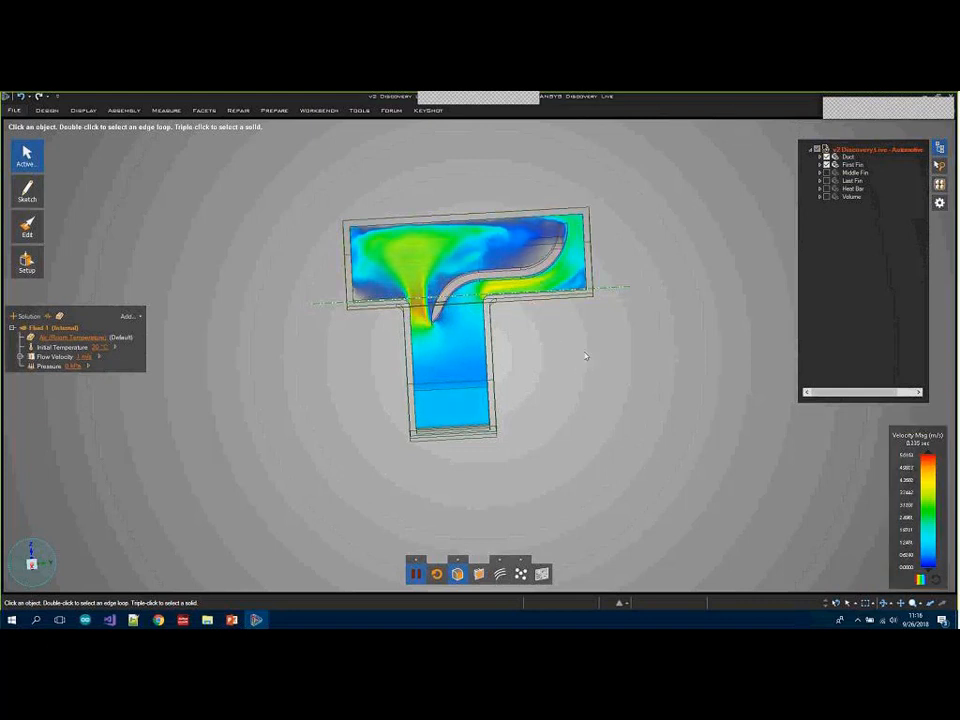
Move the duct's inner and outer end faces at the fin's curved end outward together, extending the duct to about double its length.
middle_drag(586, 355, 580, 280)
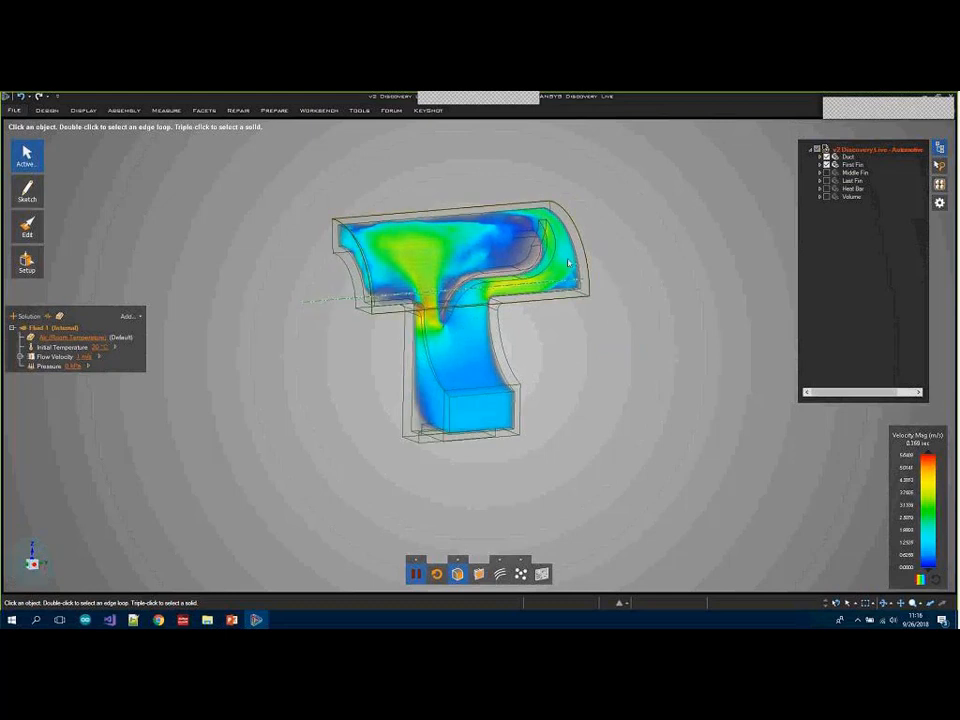
click(569, 262)
click(569, 262)
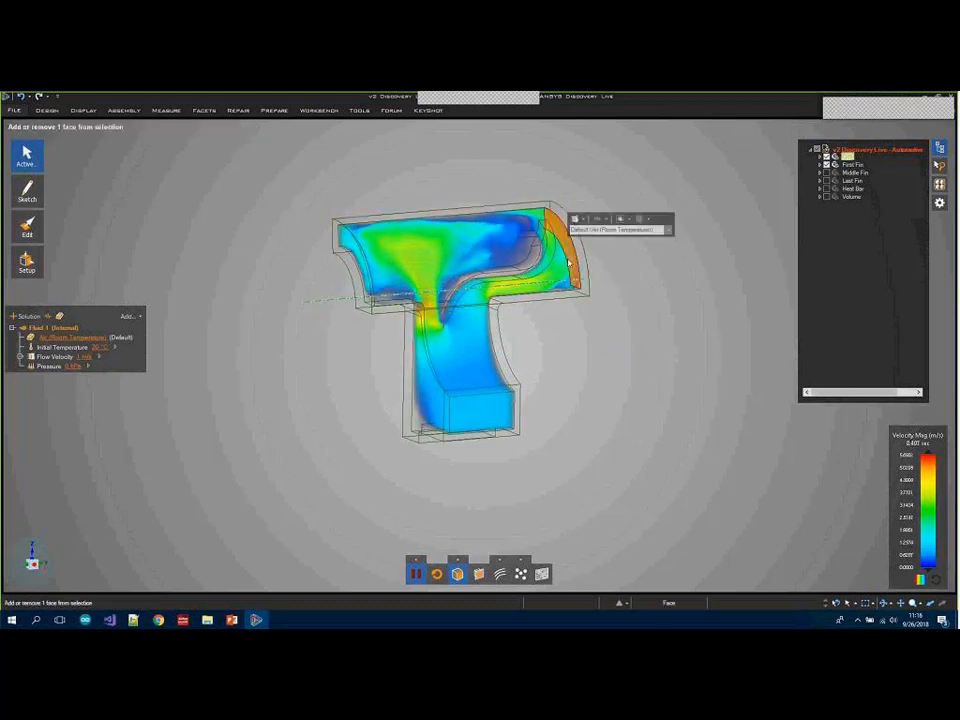
middle_drag(596, 264, 585, 262)
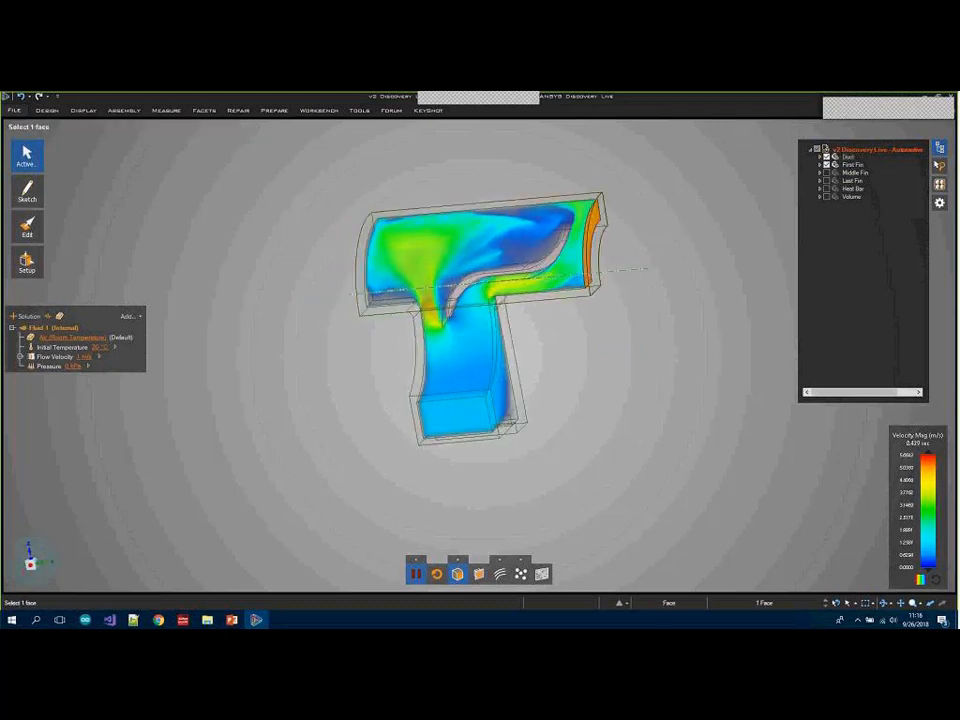
ctrl+click(599, 239)
ctrl+middle_drag(626, 376, 322, 340)
mouse_move(506, 388)
middle_down()
mouse_move(488, 399)
mouse_move(478, 390)
mouse_move(510, 388)
middle_up()
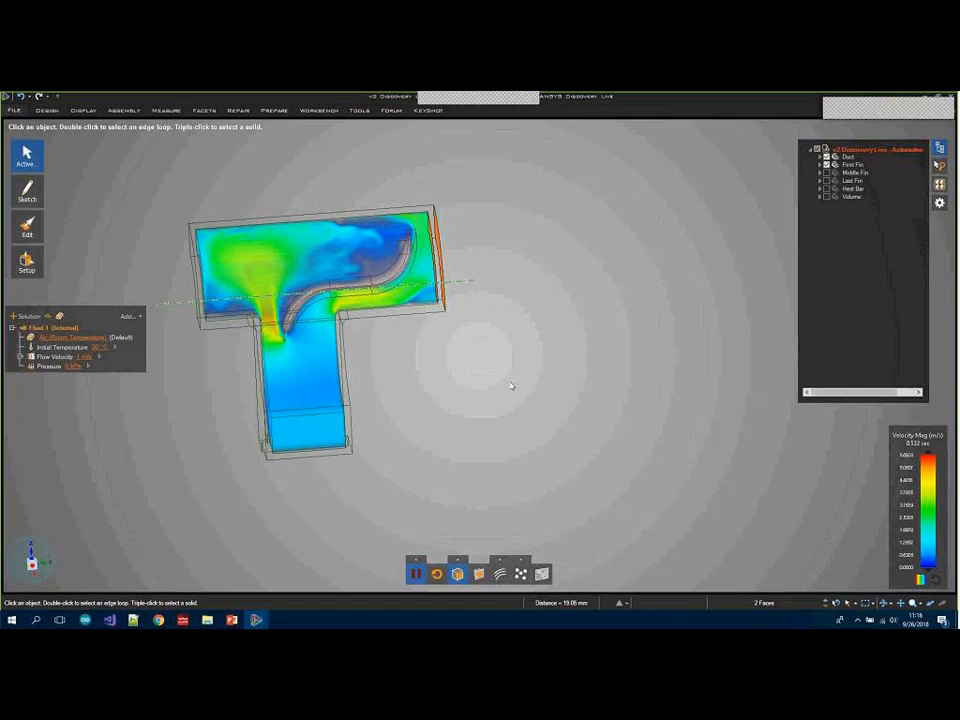
click(42, 112)
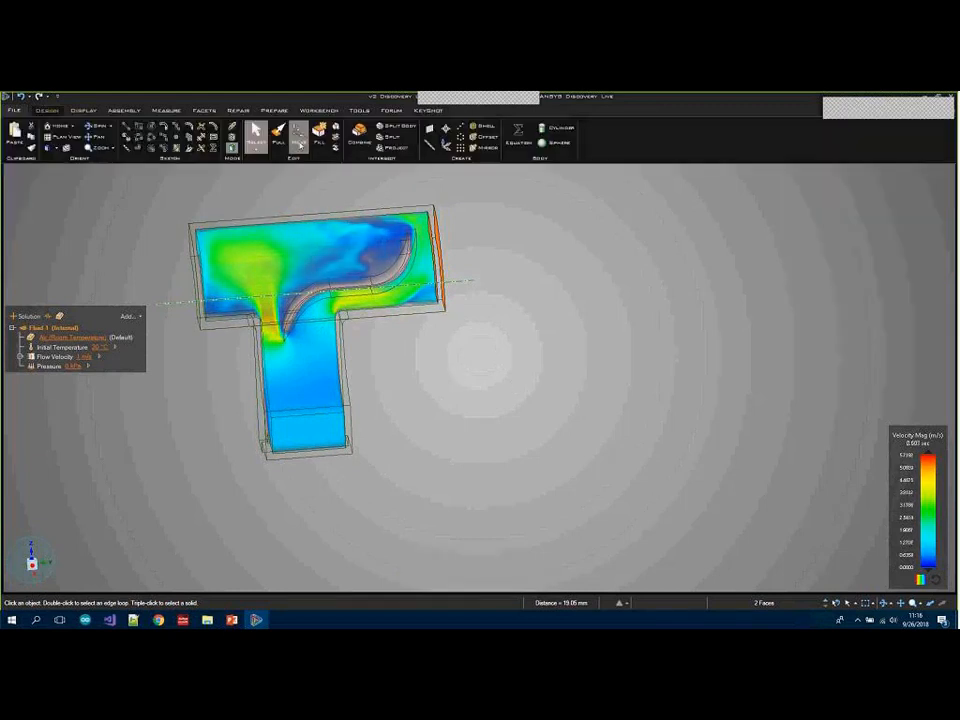
click(298, 137)
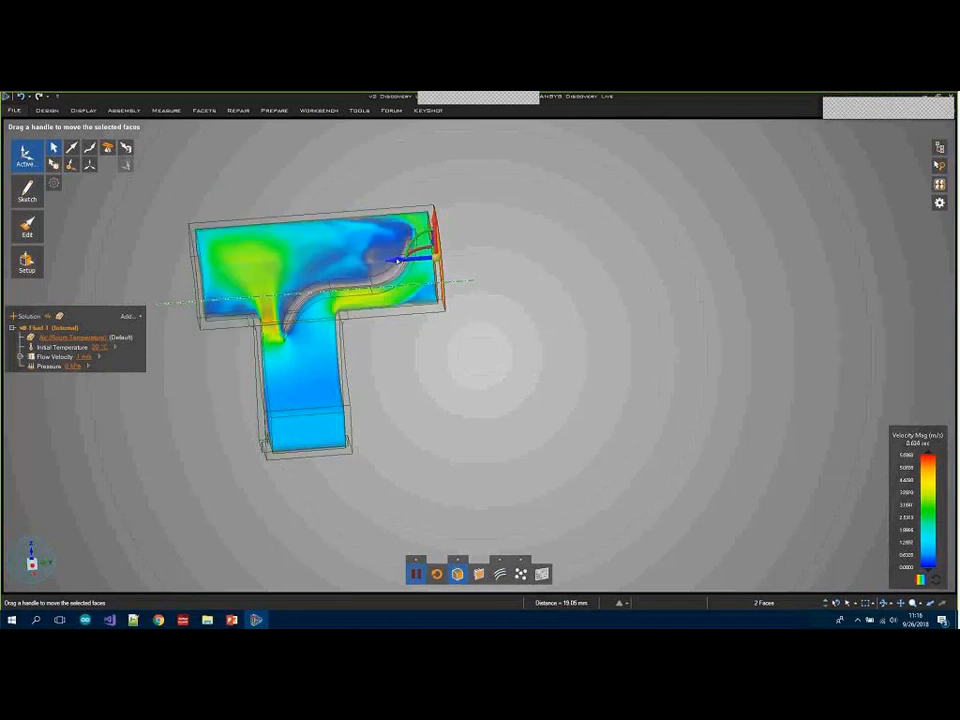
drag(420, 260, 680, 237)
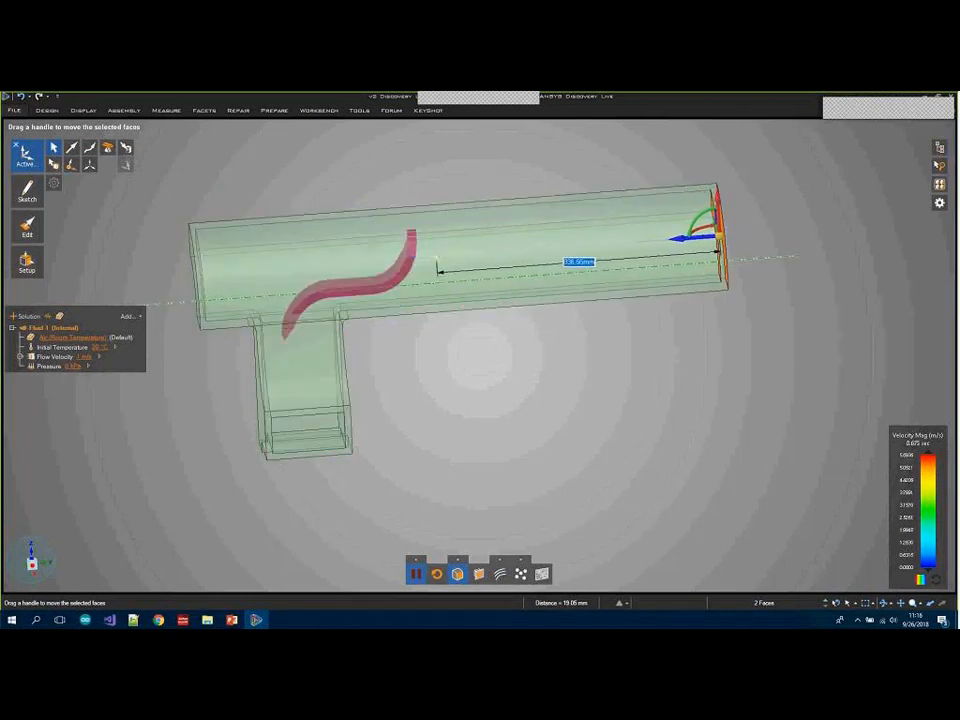
click(615, 343)
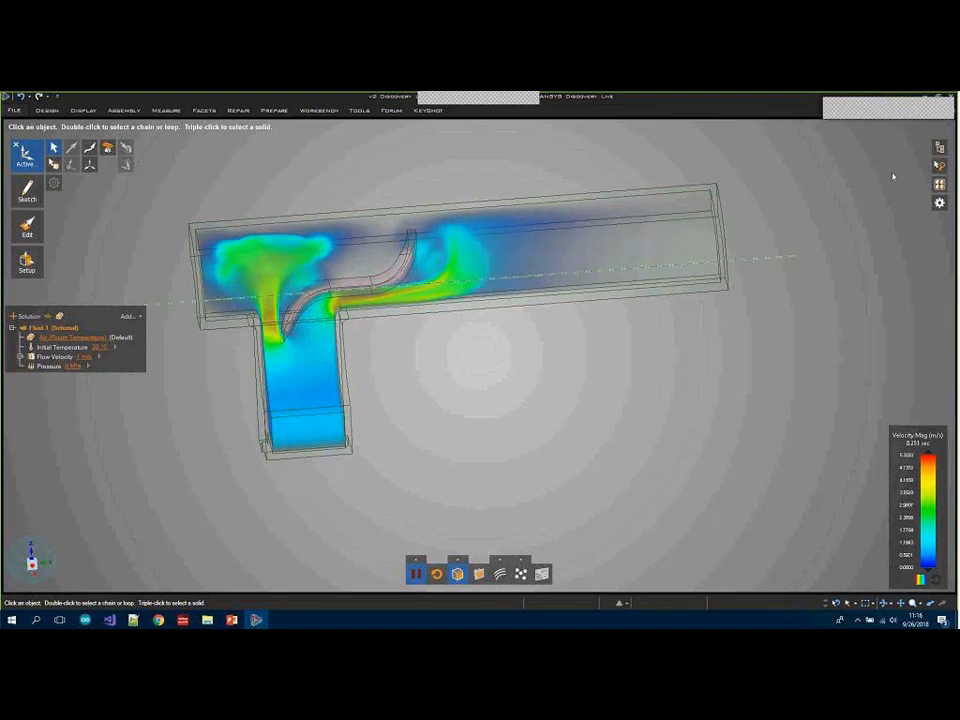
Show the Middle Fin and Last Fin components in the extended duct and inspect the velocity flow around all three fins.
click(939, 148)
click(851, 172)
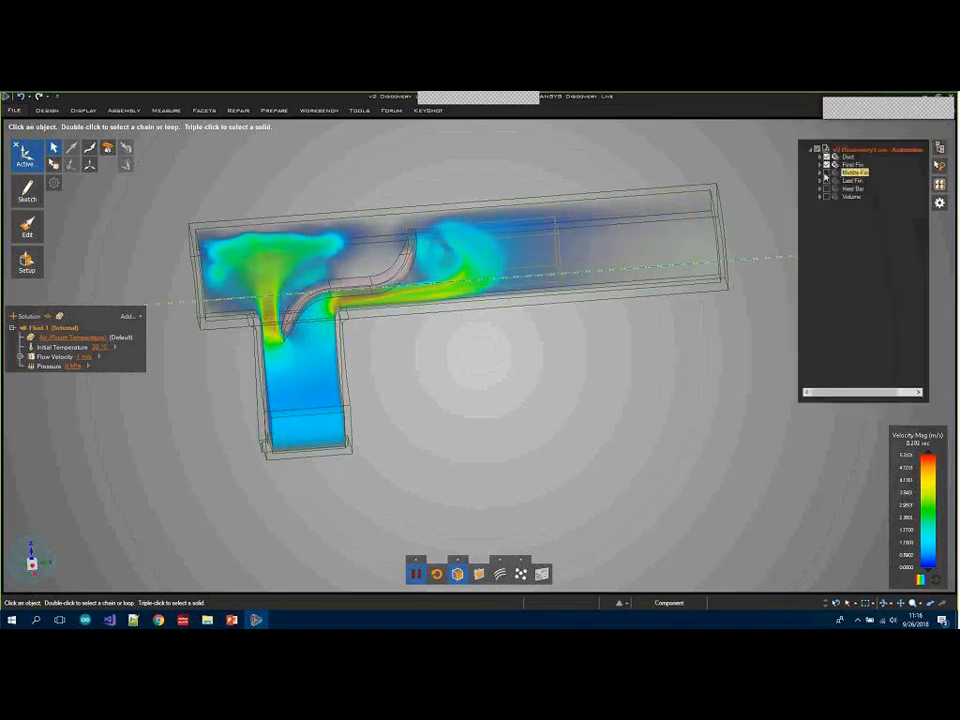
click(826, 174)
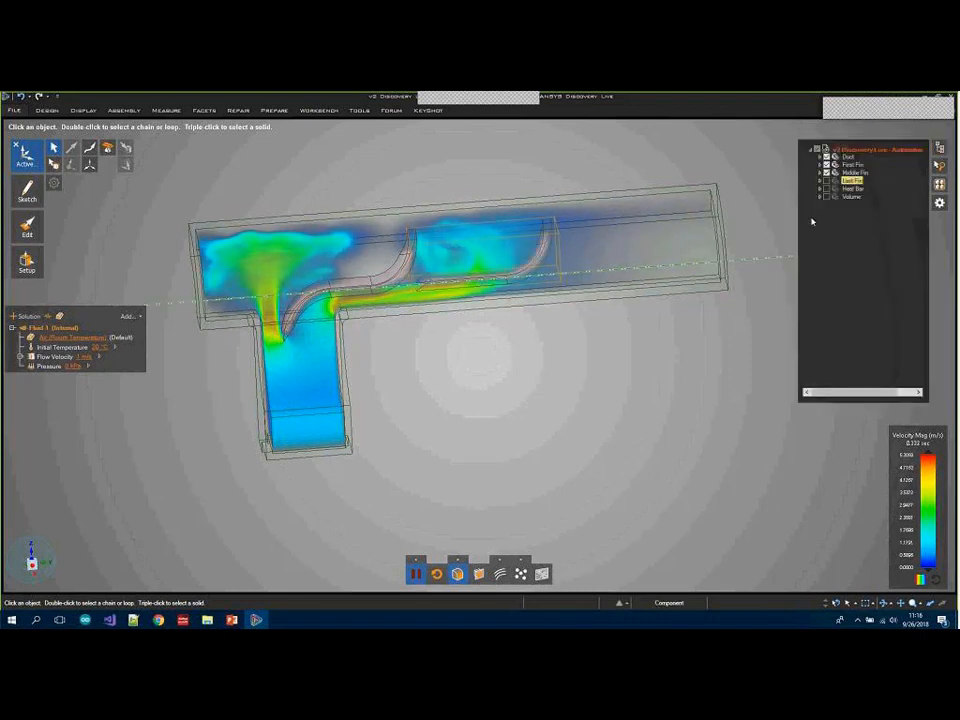
middle_drag(658, 376, 635, 365)
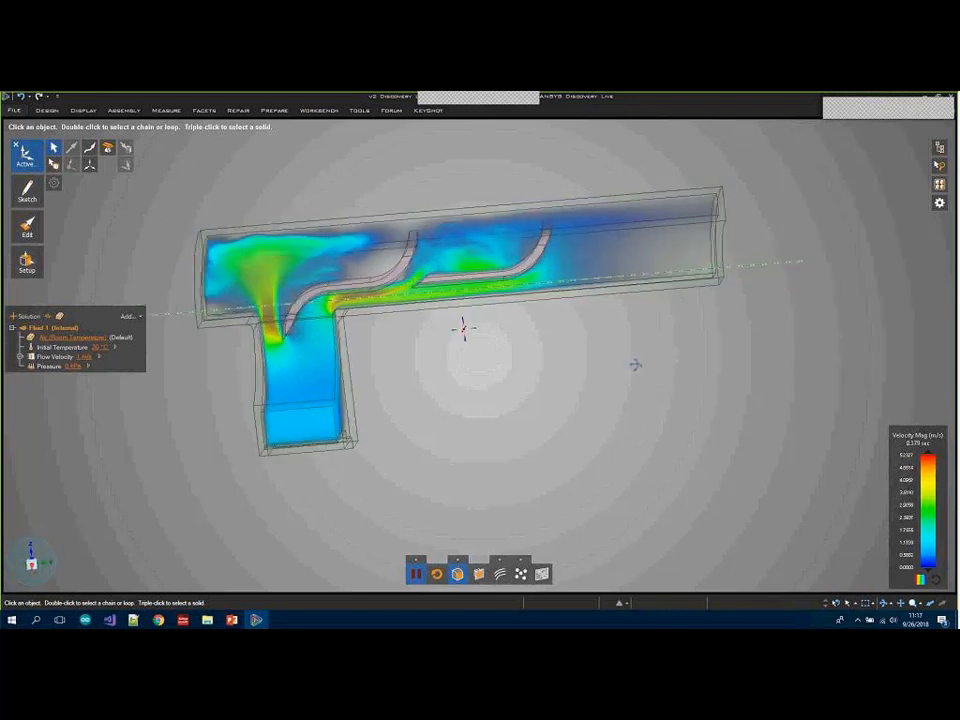
mouse_move(939, 147)
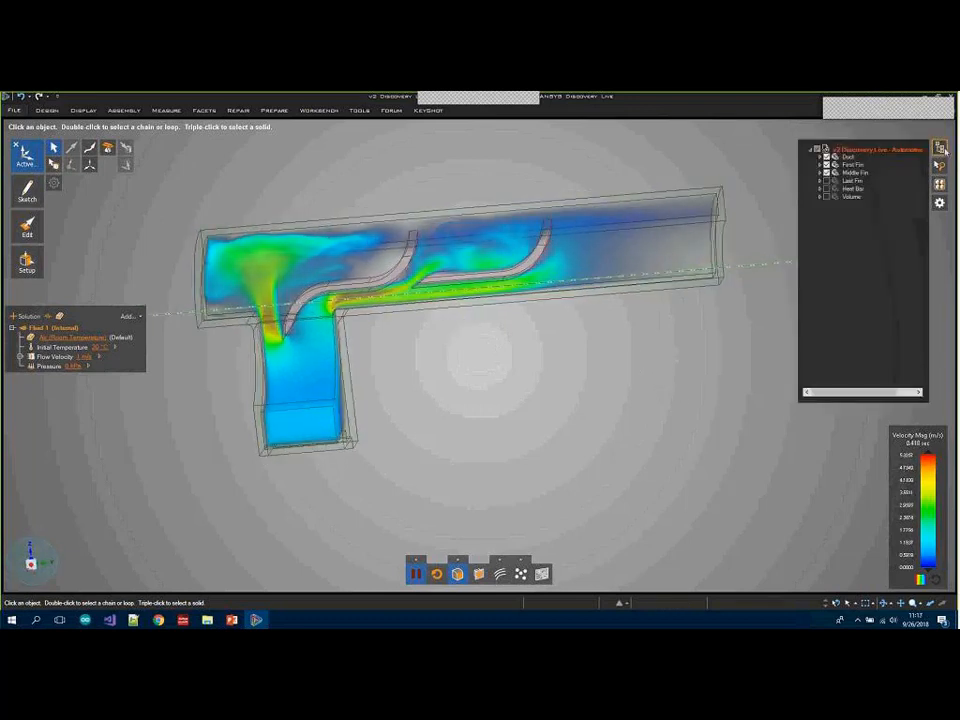
click(826, 181)
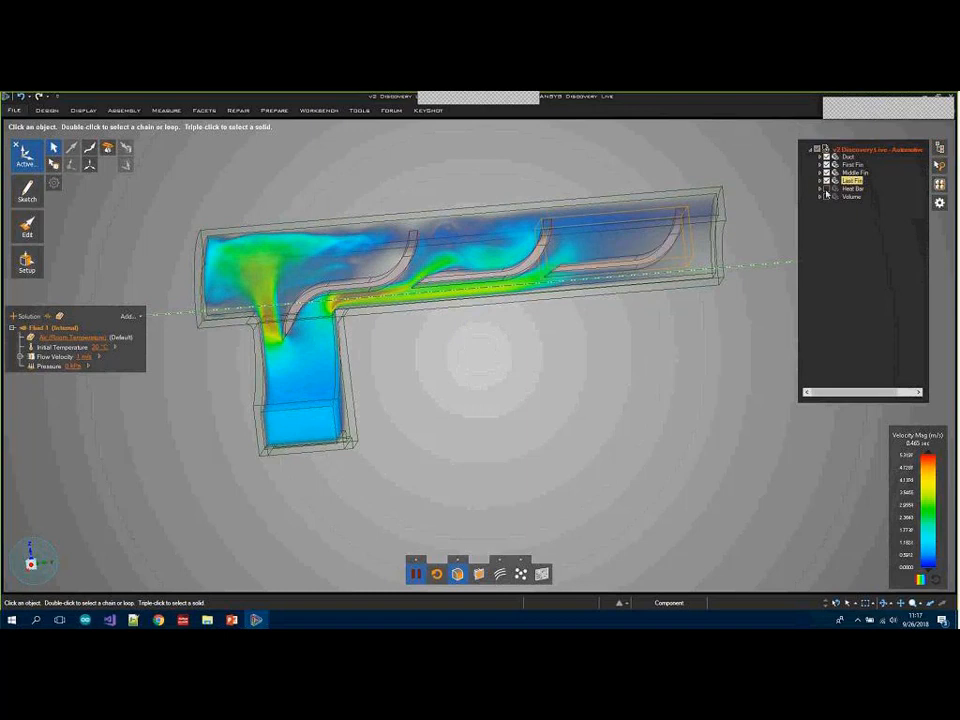
middle_drag(555, 401, 551, 423)
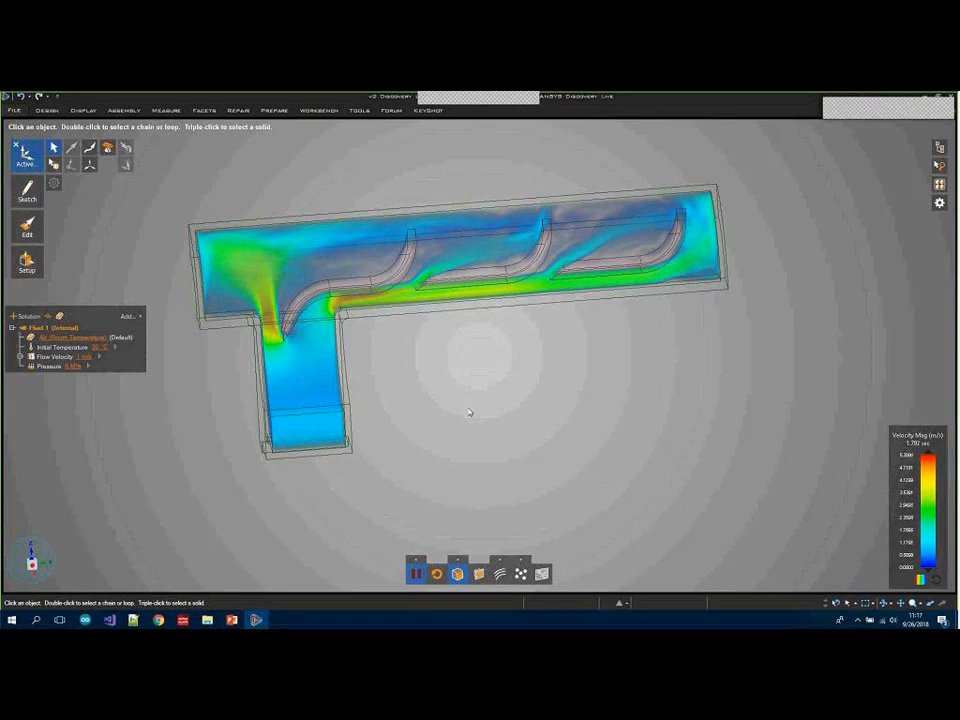
middle_drag(499, 407, 538, 408)
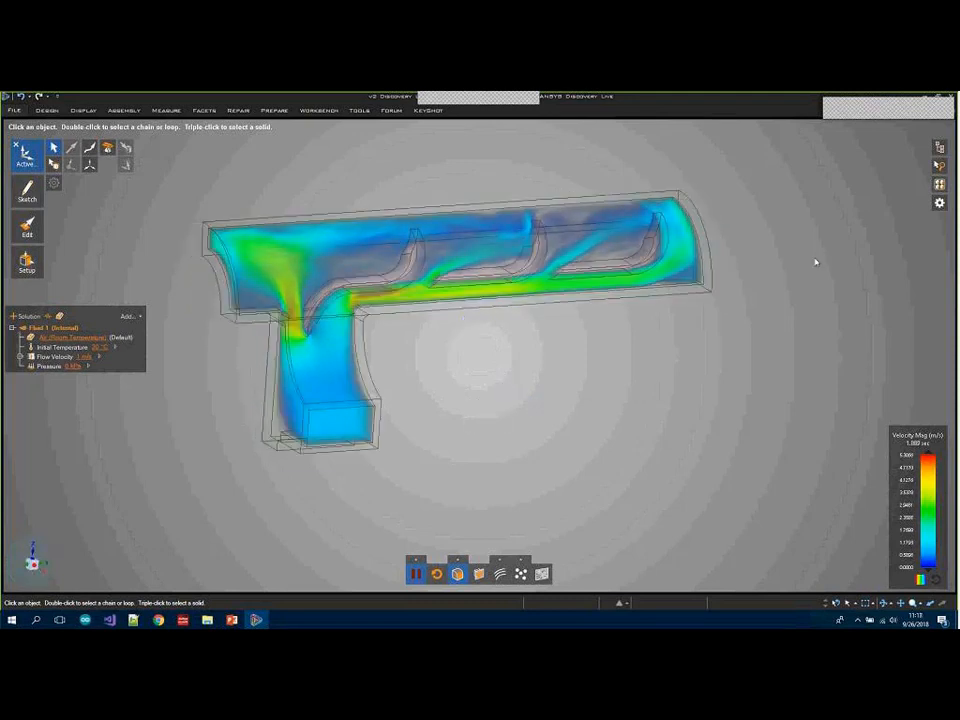
Show the Heat Bar component near the duct inlet and examine its position in the flow.
click(936, 164)
click(852, 188)
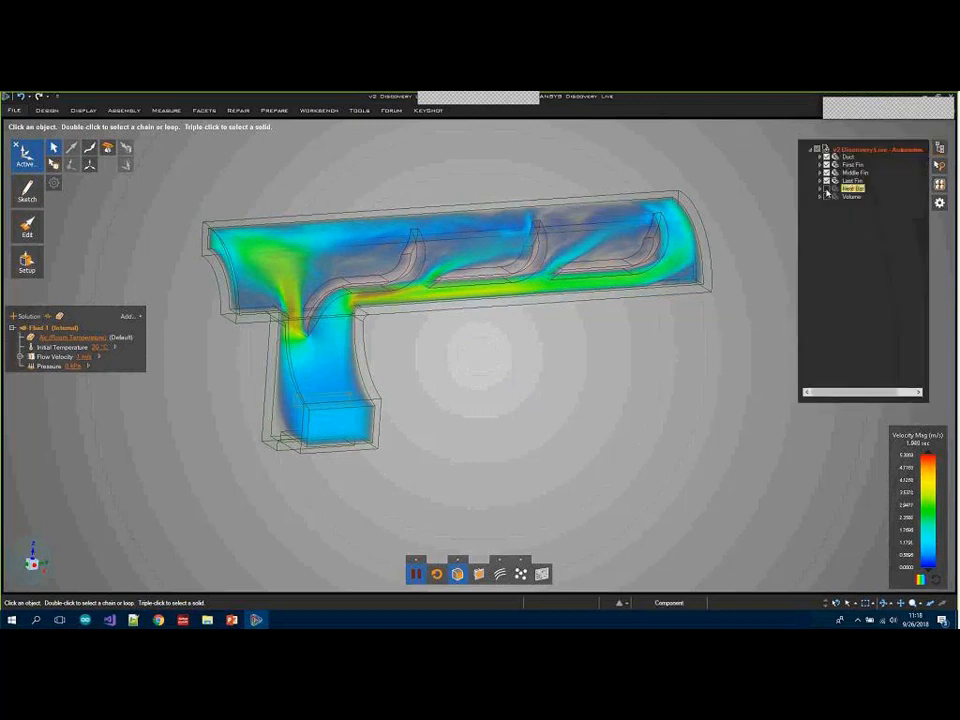
middle_drag(476, 424, 466, 398)
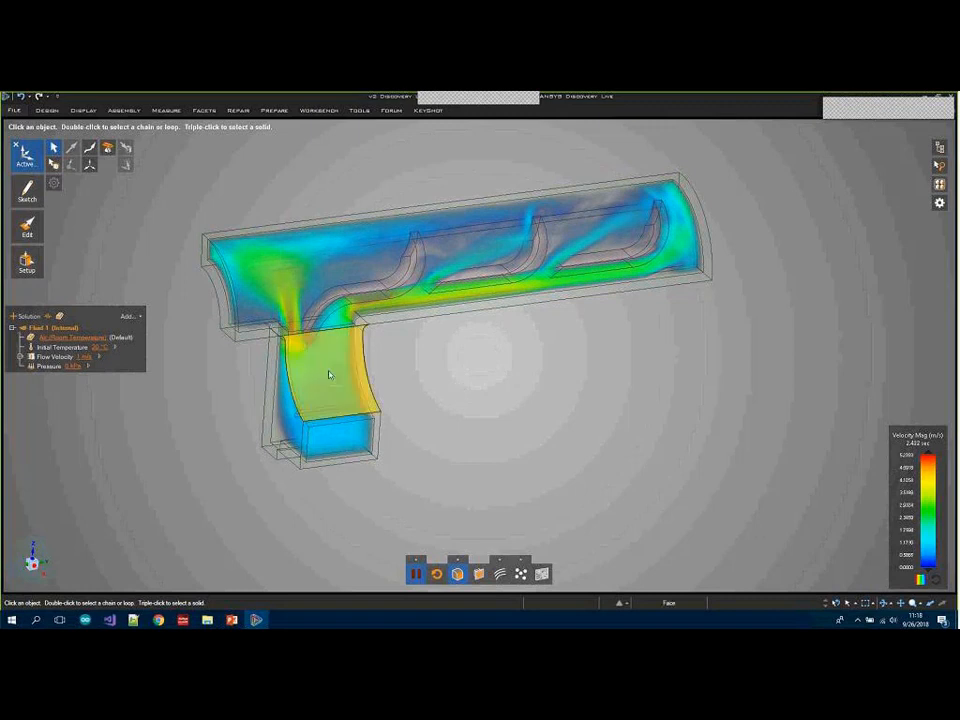
mouse_move(484, 415)
middle_down()
mouse_move(525, 407)
mouse_move(507, 411)
middle_up()
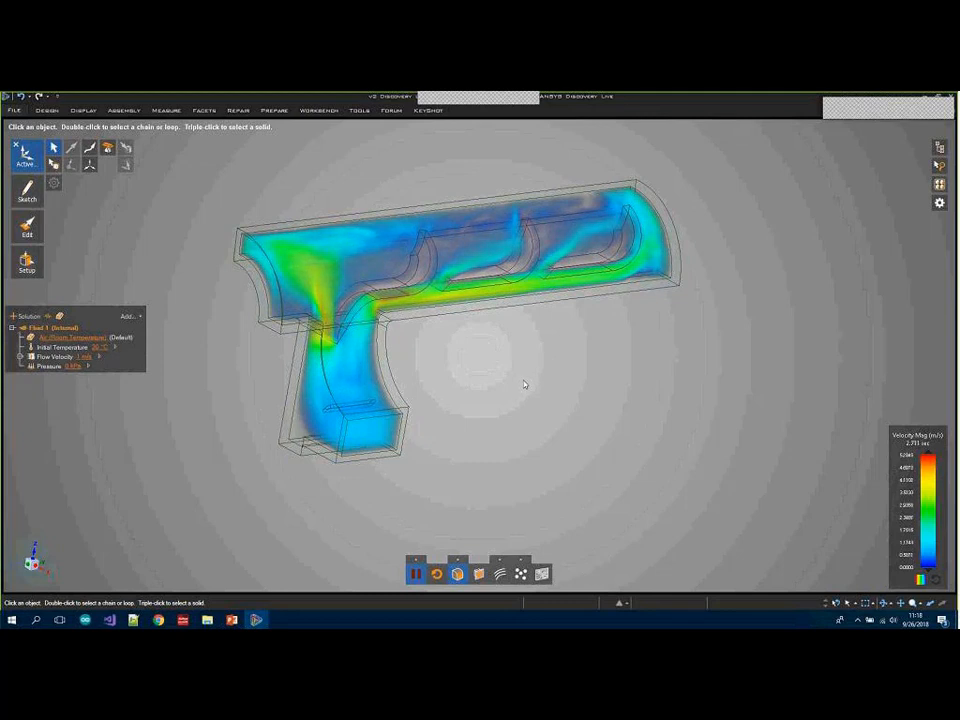
Apply a Temperature boundary condition of 45 °C to the Heat Bar body.
click(55, 183)
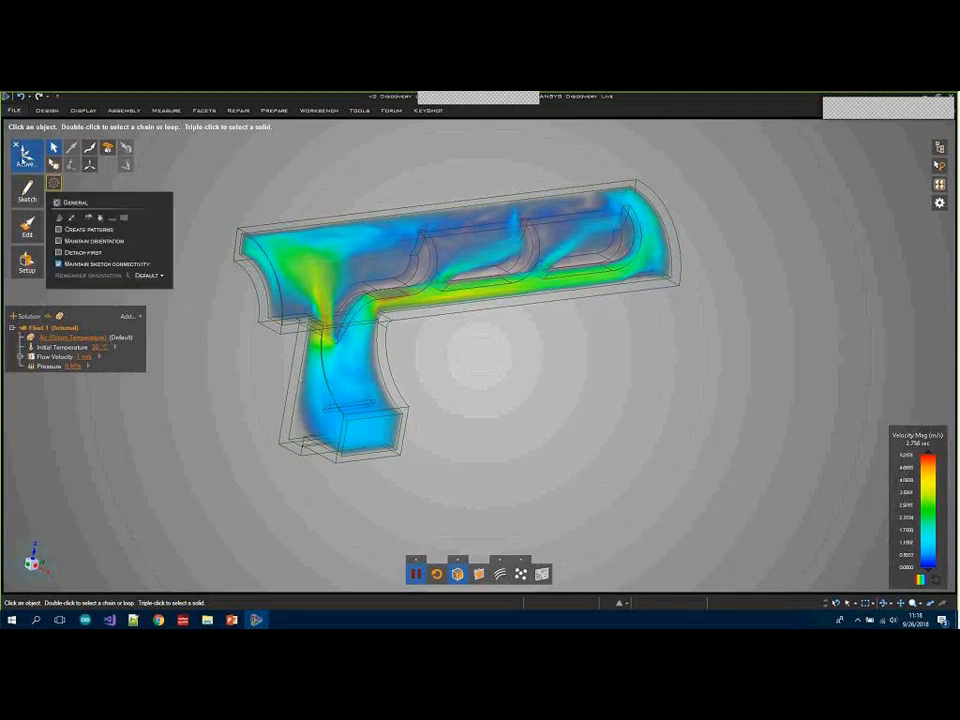
click(27, 263)
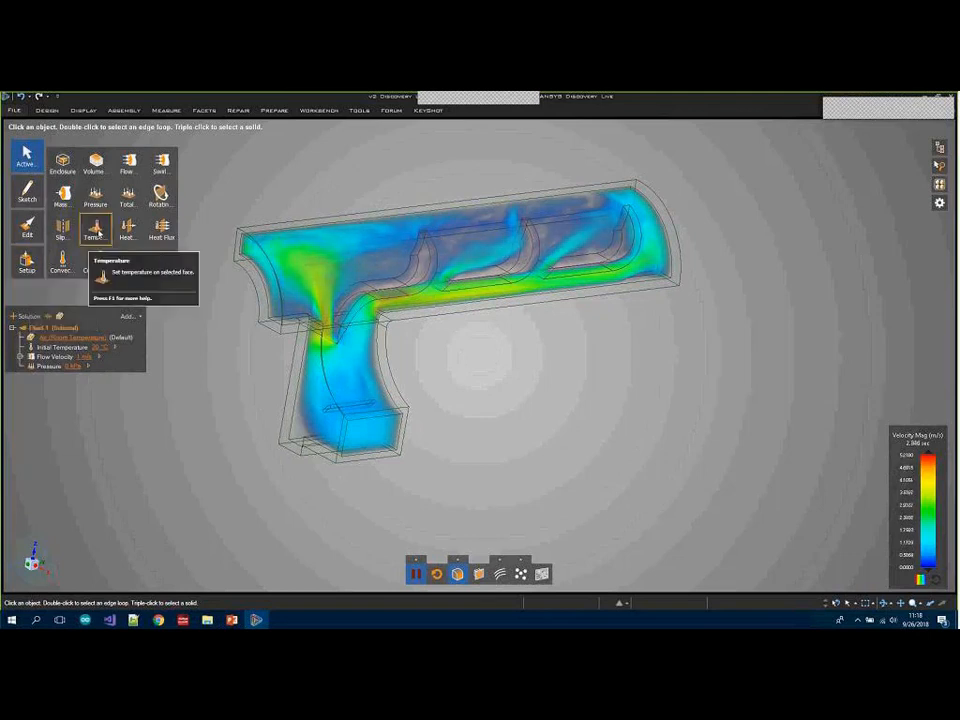
click(97, 233)
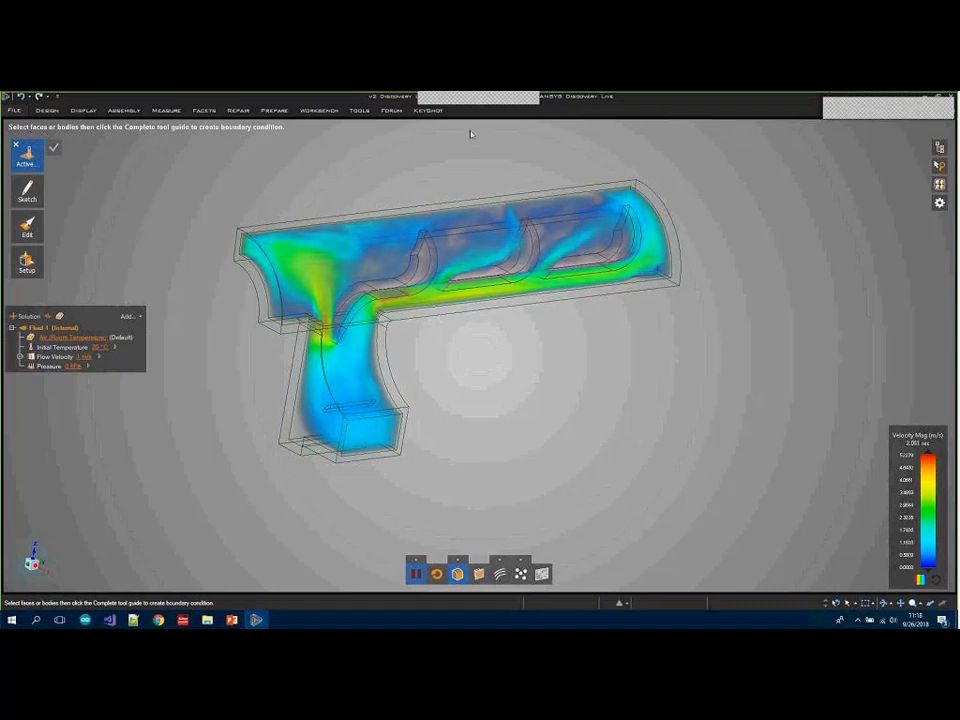
click(940, 147)
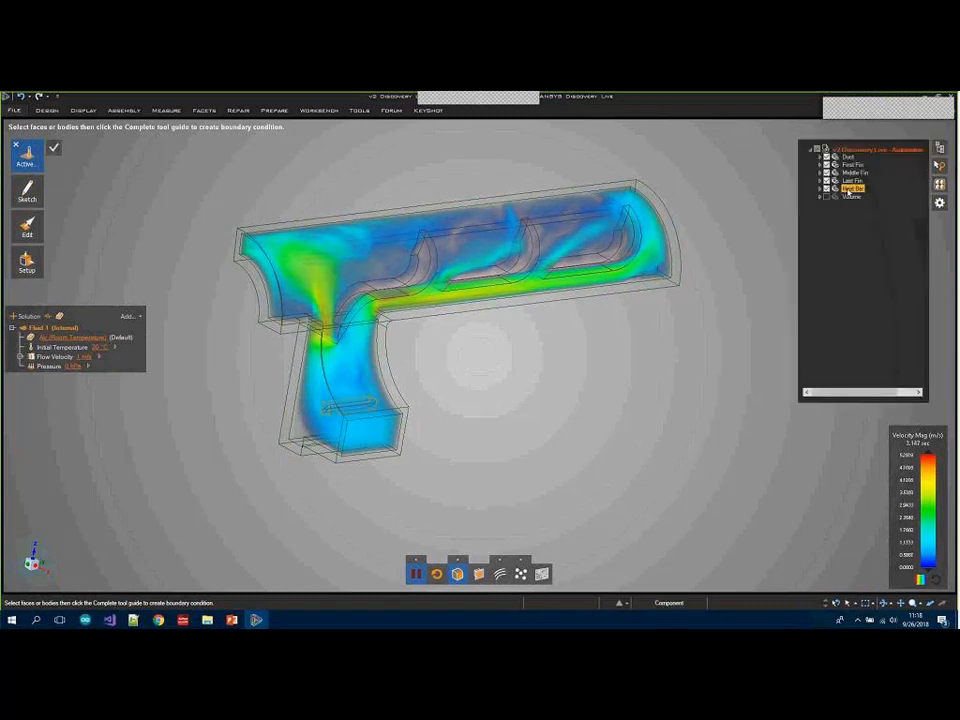
click(851, 189)
click(851, 196)
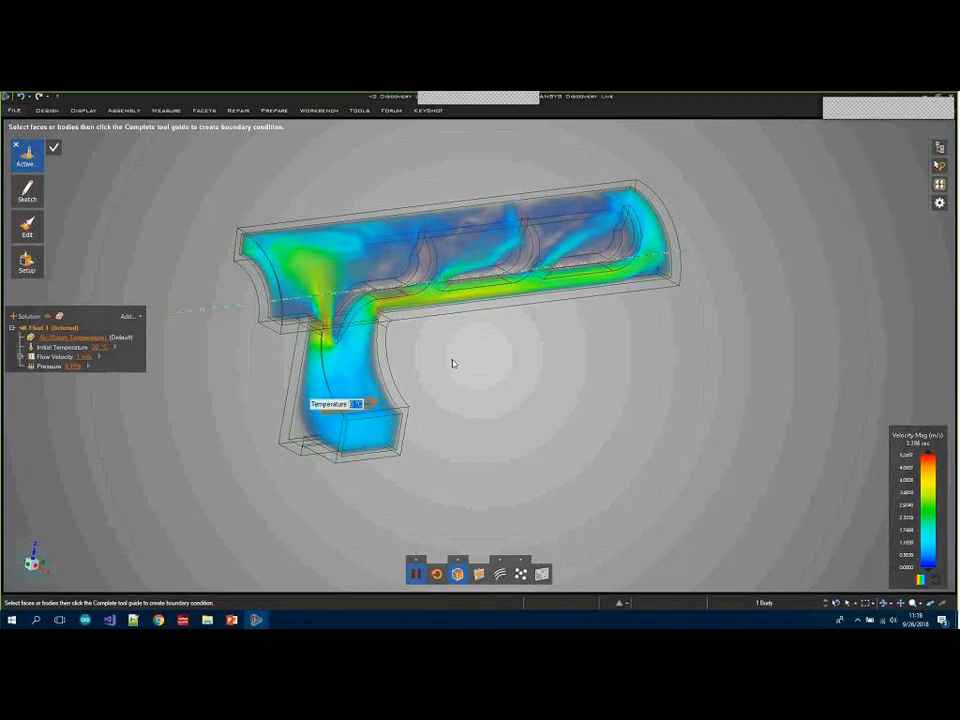
text(40)
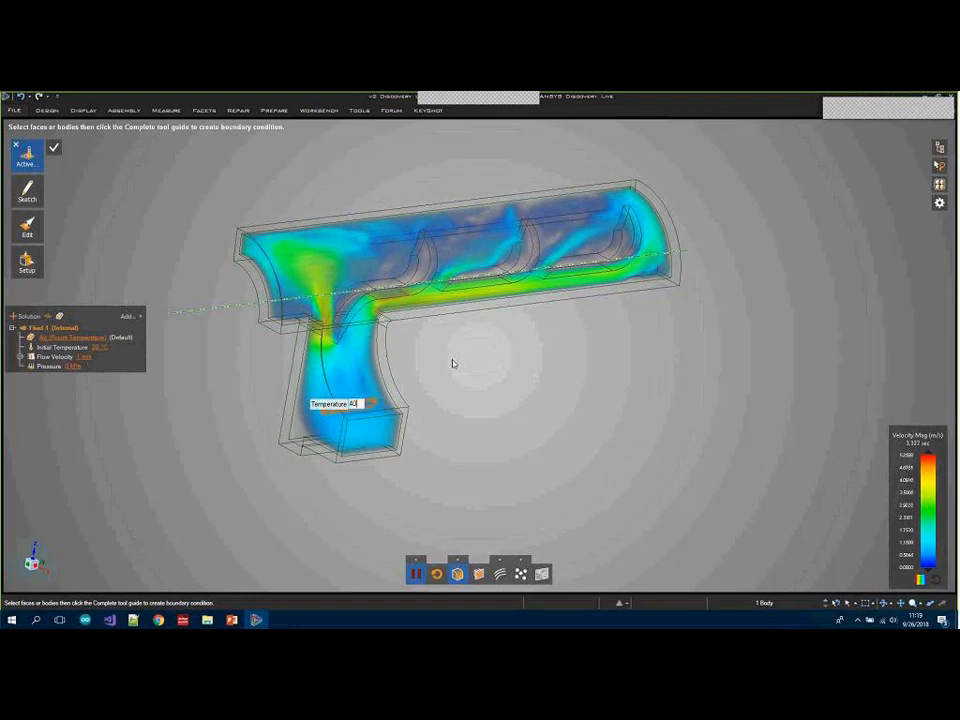
key(BackSpace)
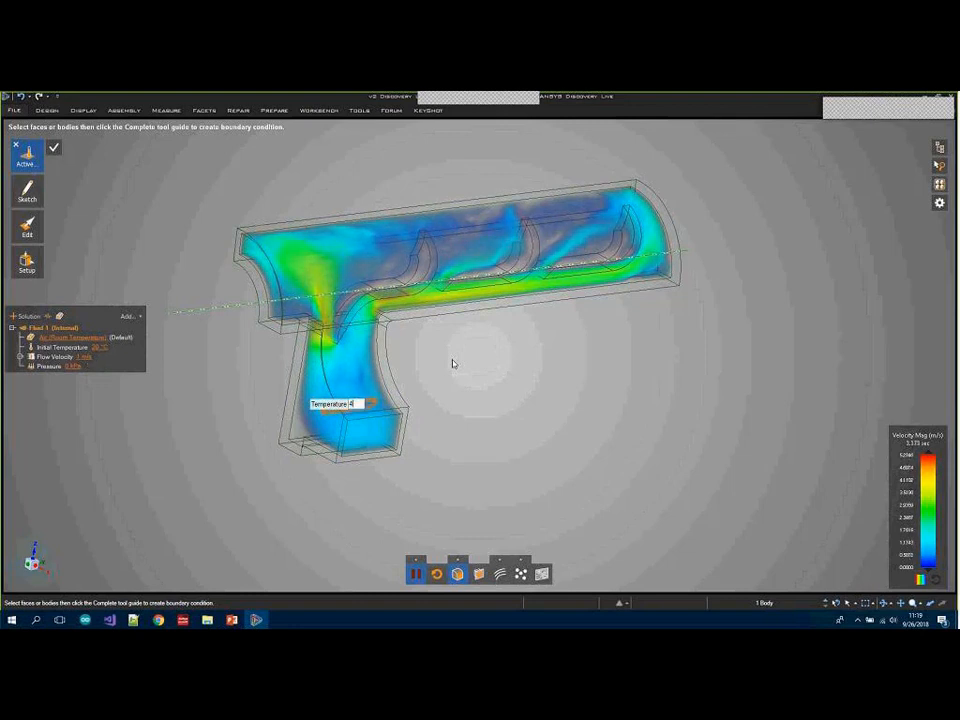
text(5)
key(Return)
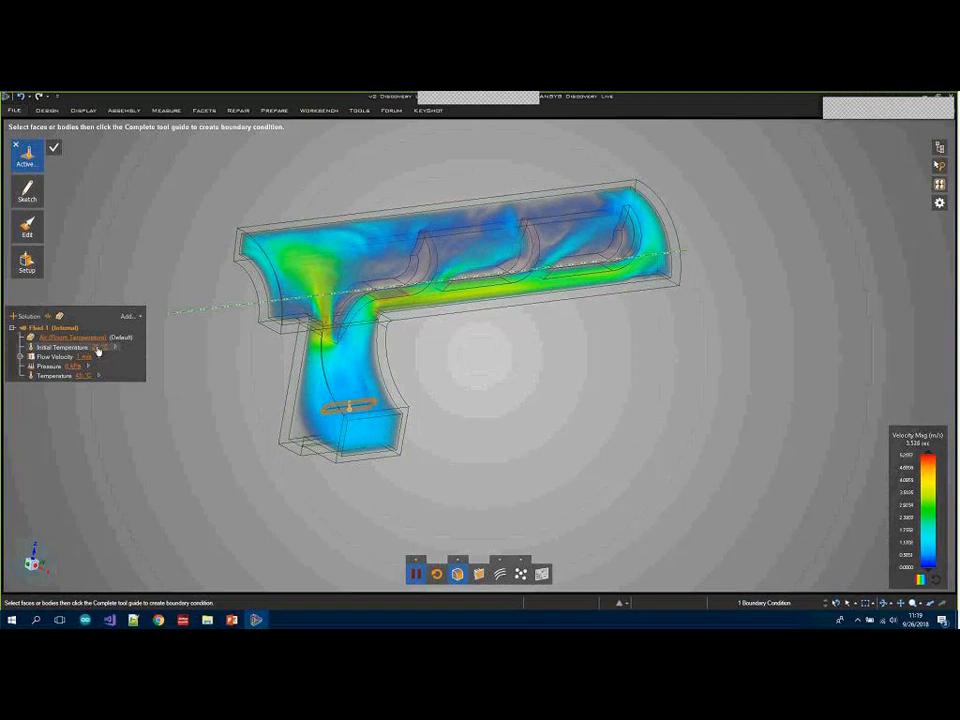
Switch the current result from Velocity to Temperature to show the heating in the duct.
click(458, 561)
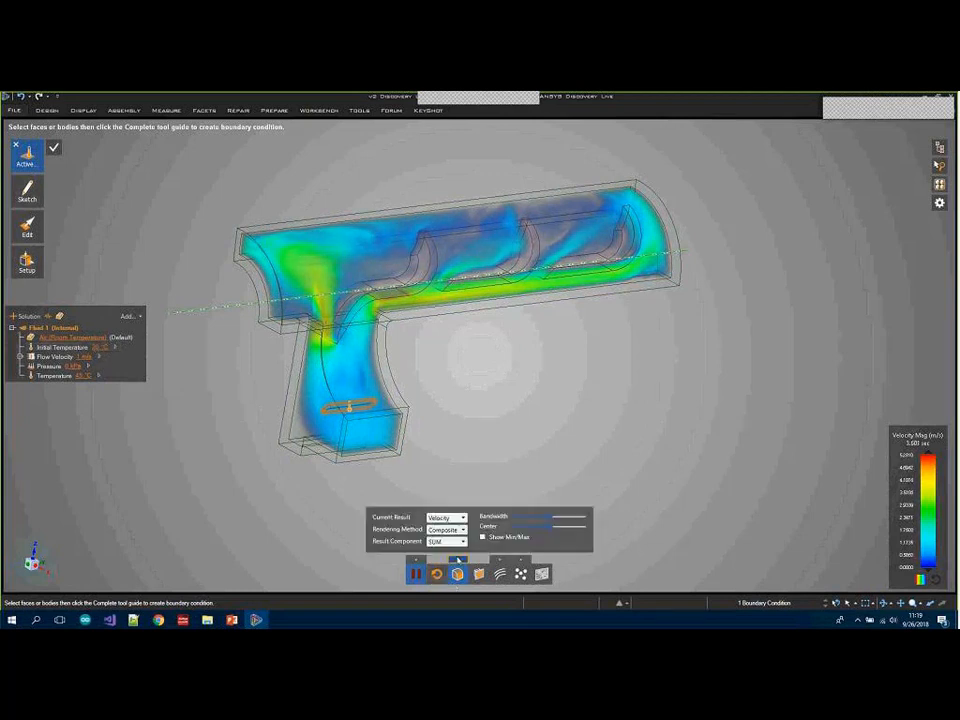
click(455, 517)
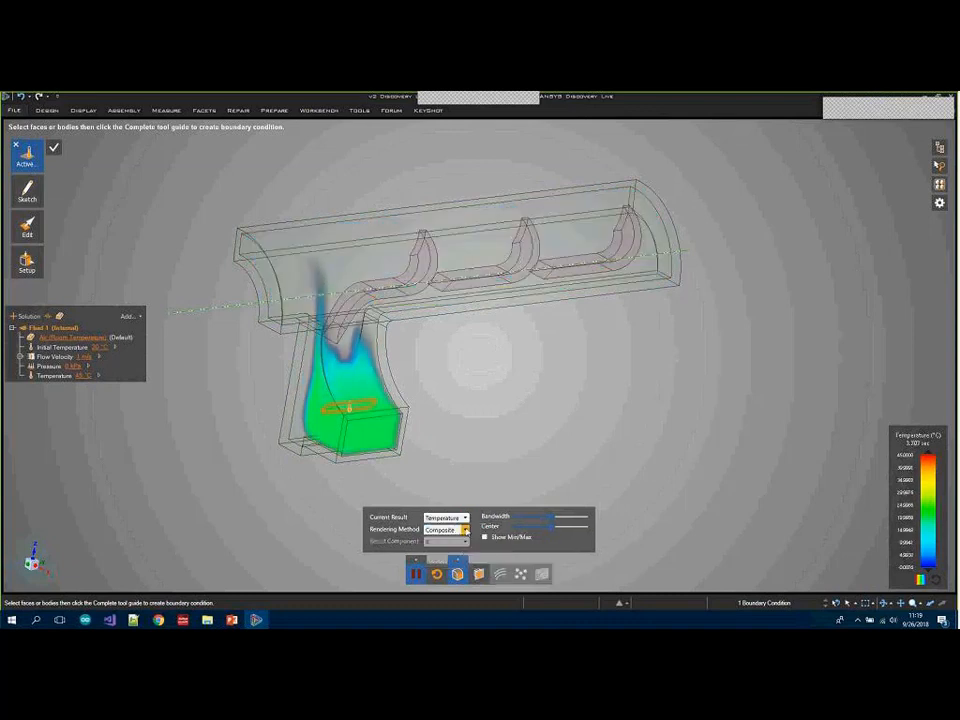
Set the rendering method of the Temperature result to Max Value and inspect the heat distribution on both sides of the duct.
click(464, 530)
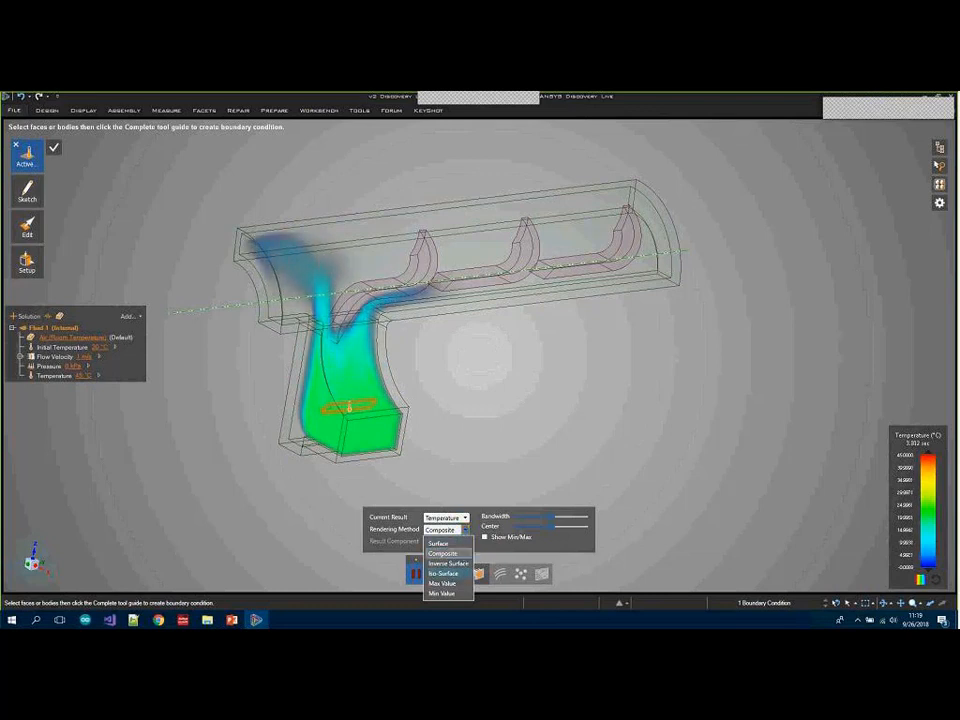
click(442, 583)
mouse_move(503, 403)
middle_down()
mouse_move(303, 405)
mouse_move(546, 403)
mouse_move(553, 388)
mouse_move(473, 386)
mouse_move(481, 395)
middle_up()
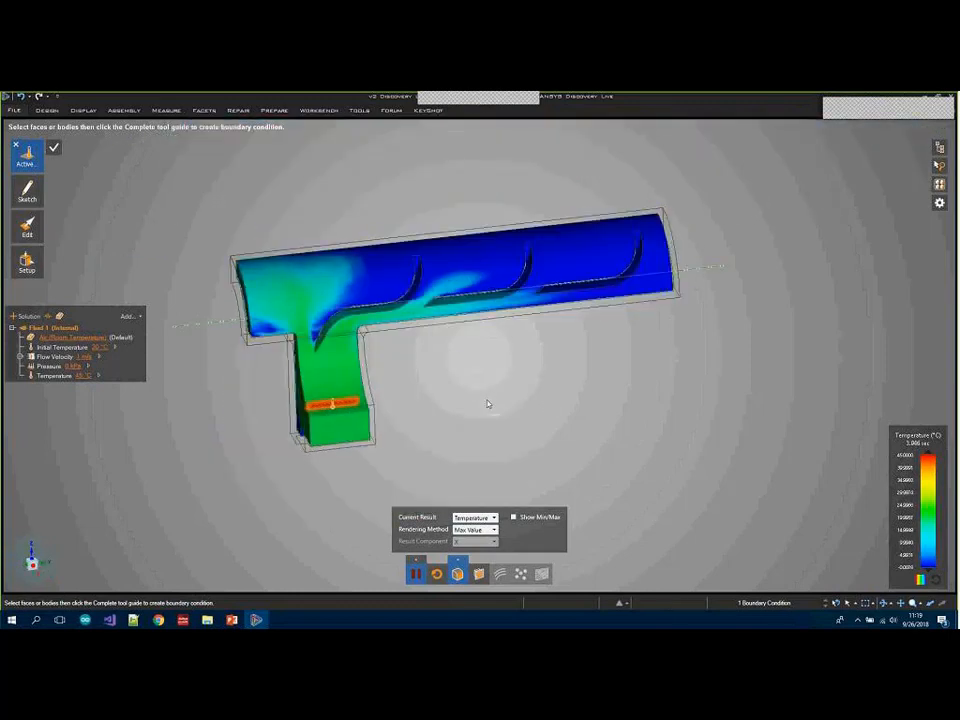
mouse_move(493, 379)
middle_down()
mouse_move(516, 372)
mouse_move(466, 386)
mouse_move(514, 399)
mouse_move(420, 414)
middle_up()
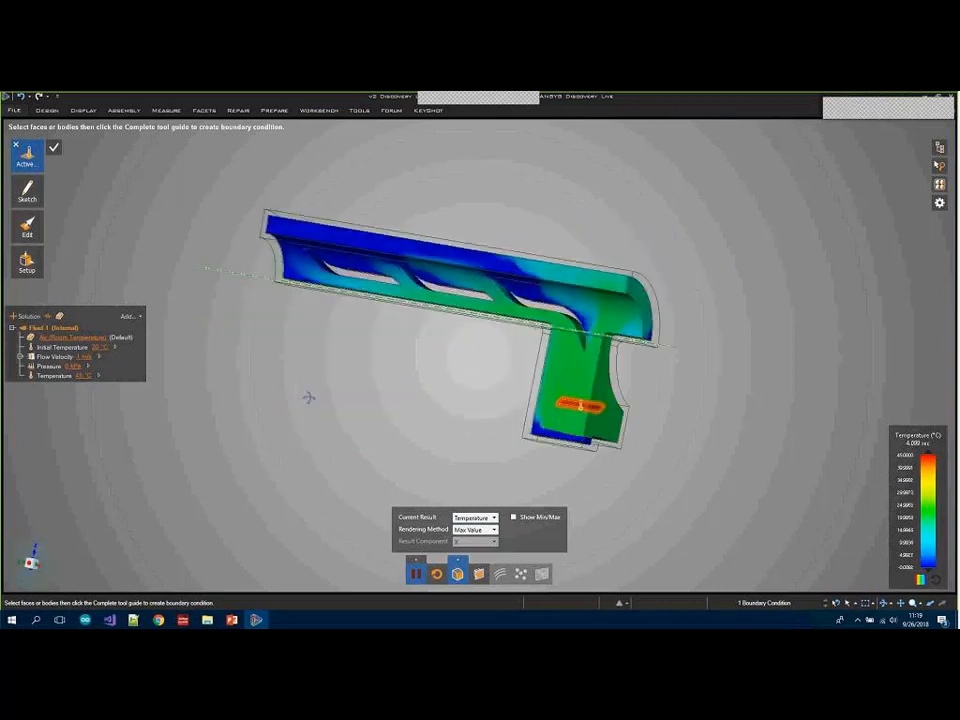
mouse_move(309, 397)
middle_down()
mouse_move(279, 407)
mouse_move(295, 416)
mouse_move(204, 424)
mouse_move(199, 446)
middle_up()
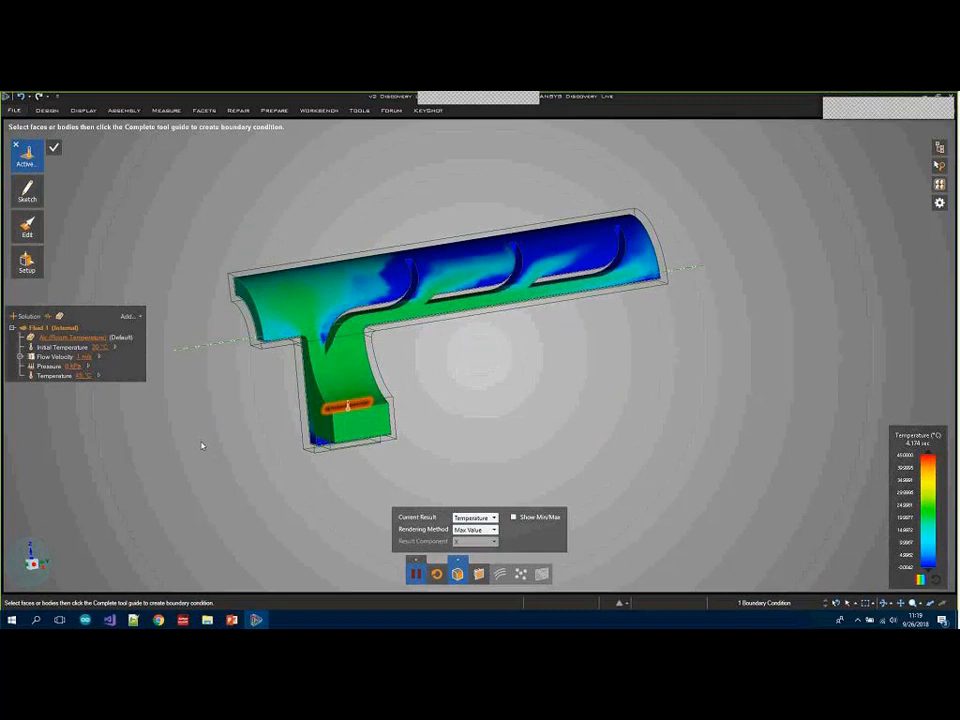
Start a new chart calculation with the expanded options, using Temperature as the result and SUM as the component.
click(48, 318)
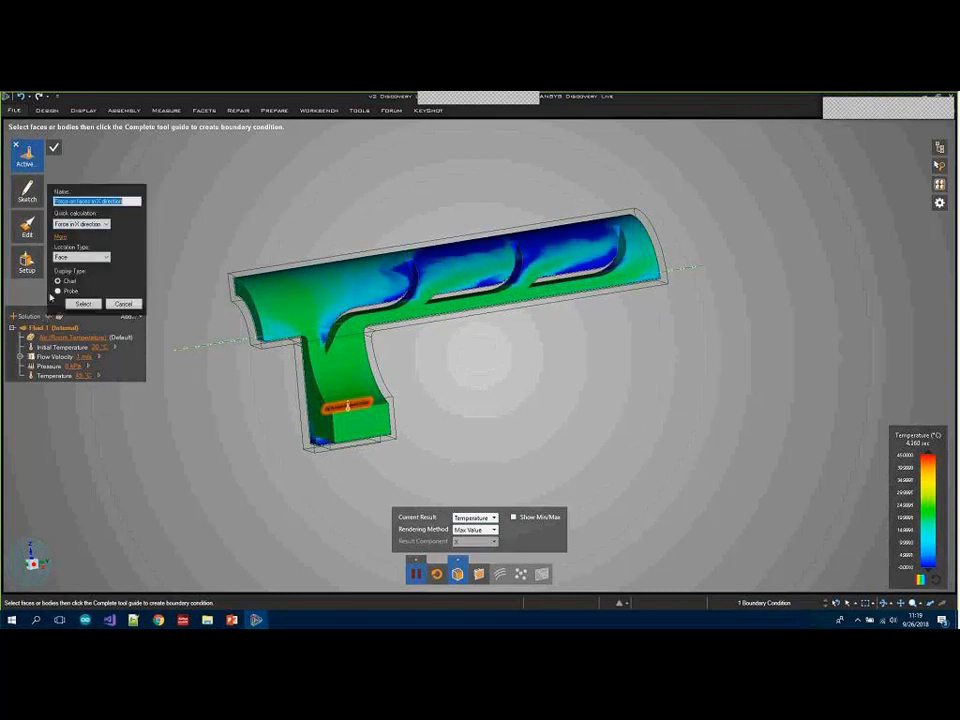
click(48, 318)
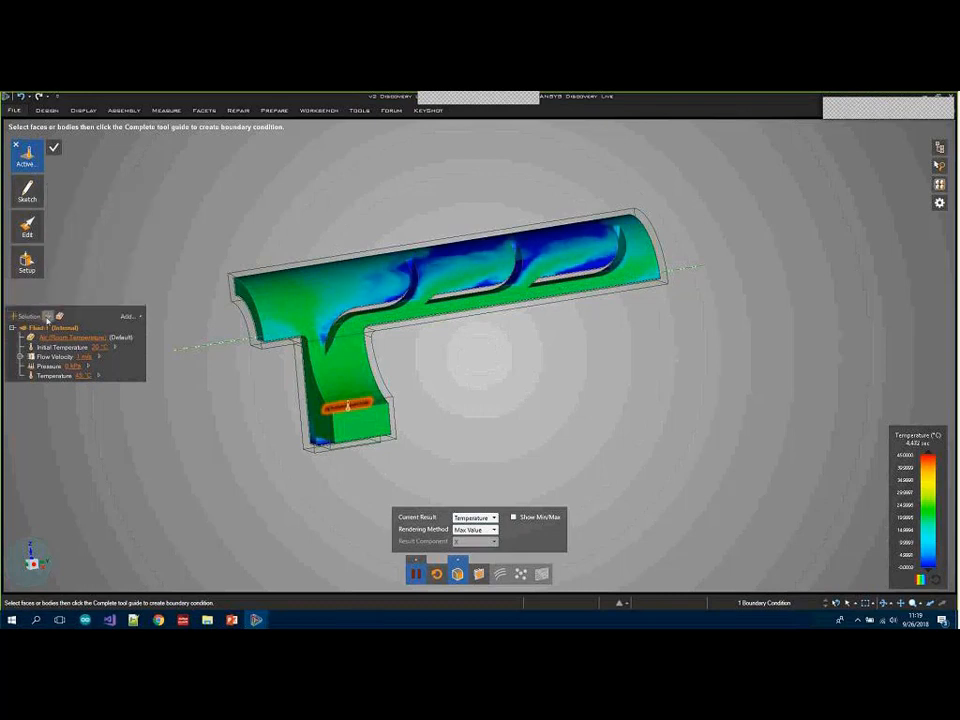
click(48, 318)
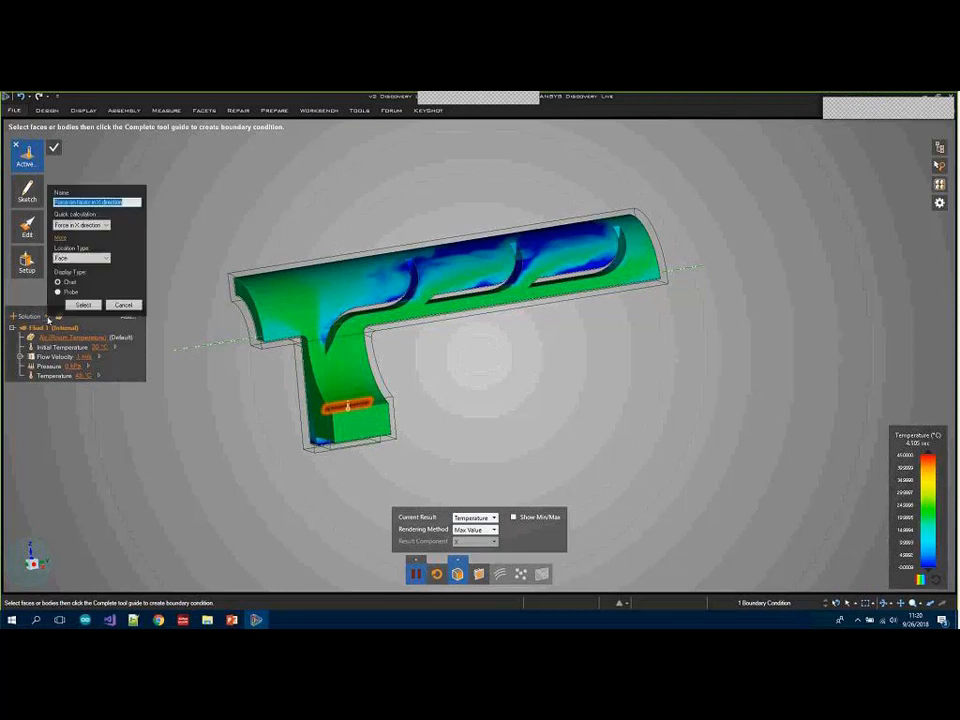
click(89, 226)
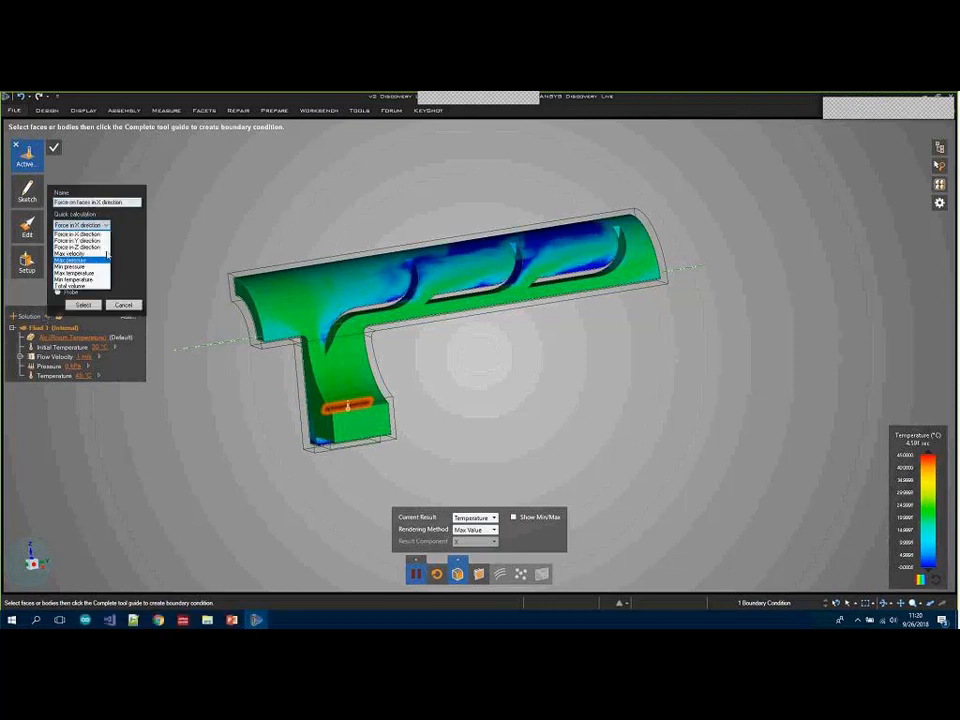
click(78, 233)
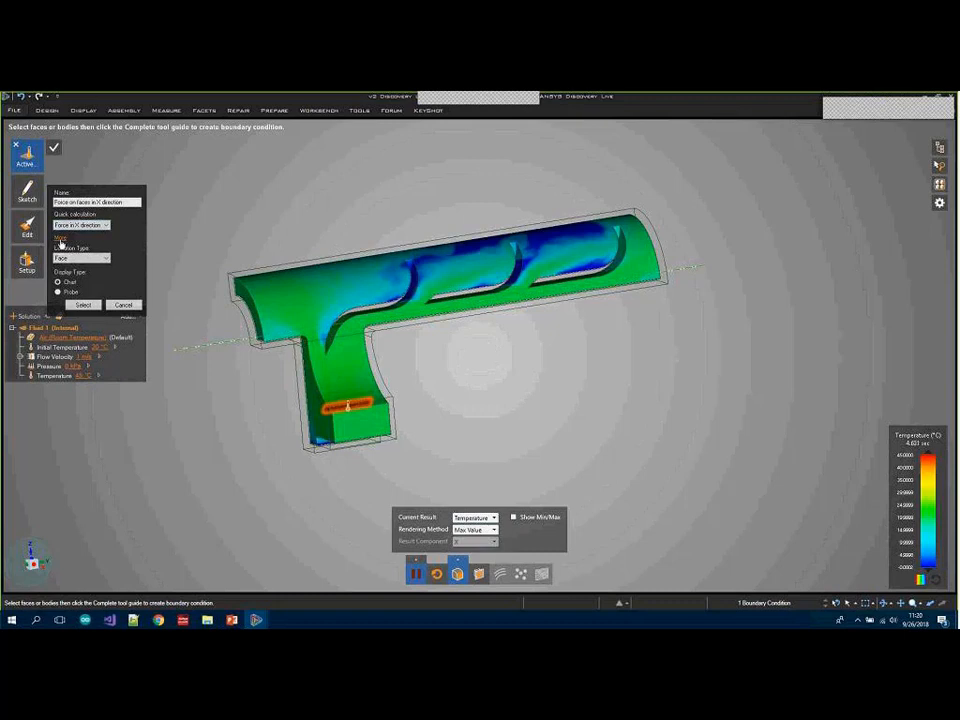
click(60, 240)
click(80, 158)
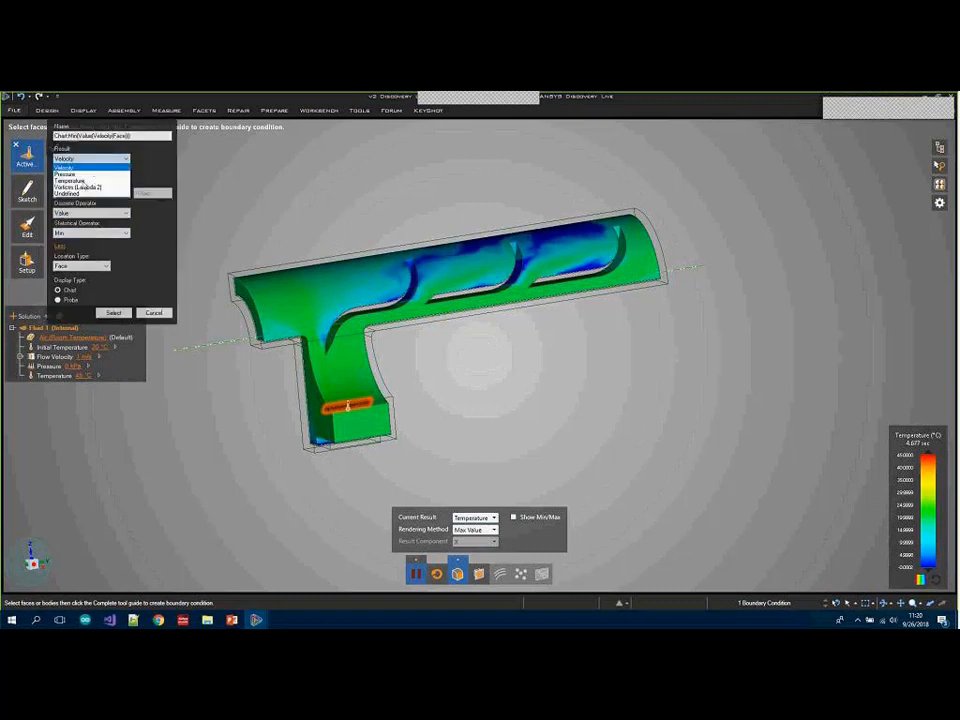
click(70, 180)
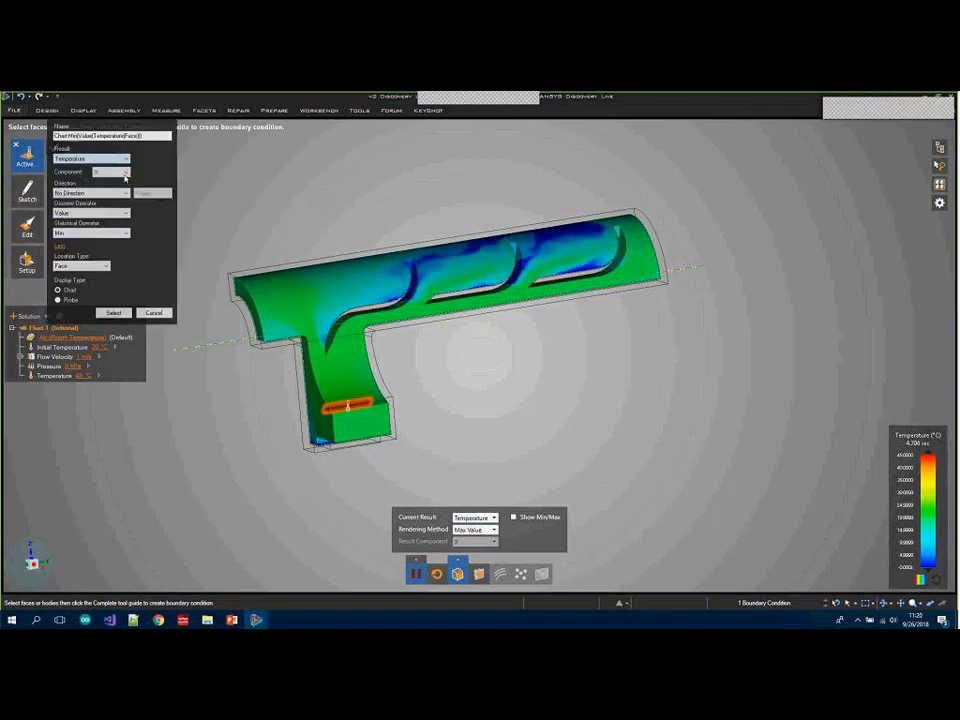
click(112, 172)
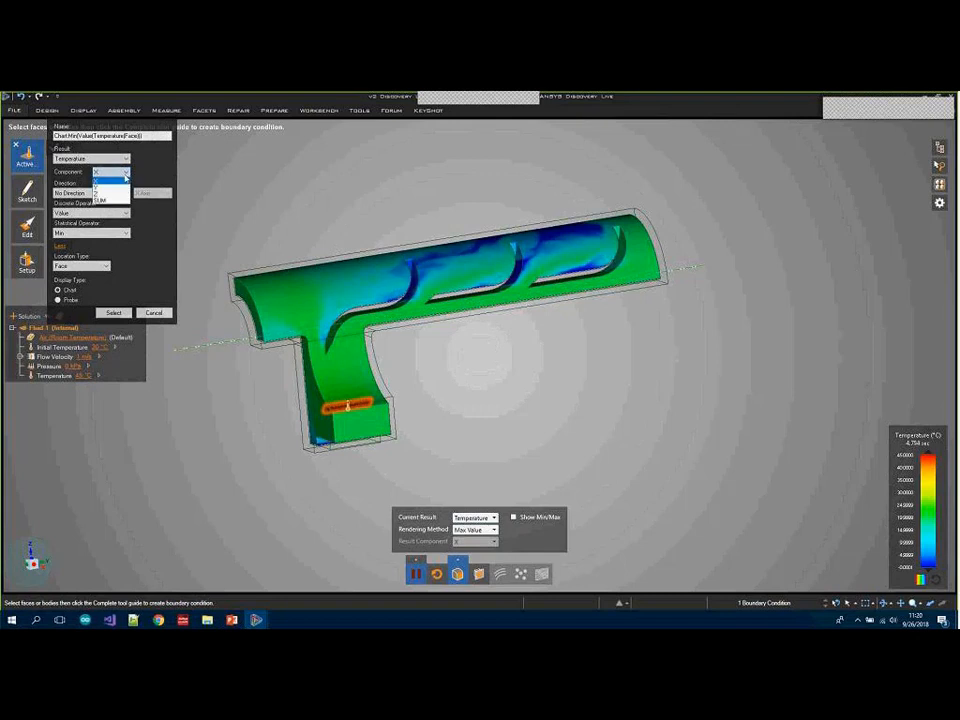
click(99, 200)
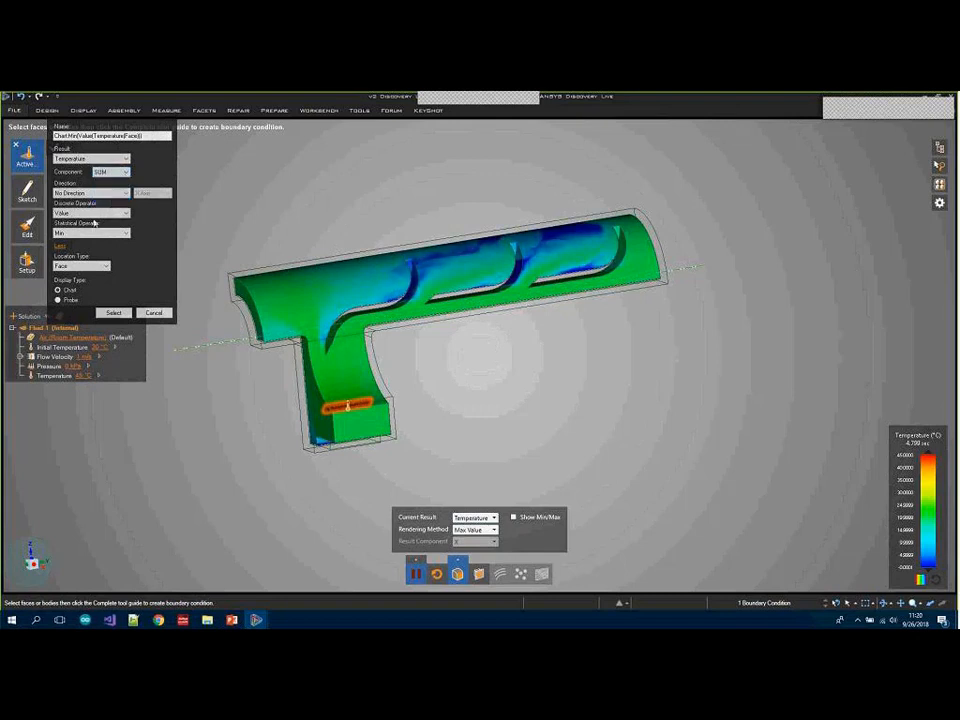
Set the calculation's discrete operator to Value and its statistical operator to Mean, and proceed to picking the face.
click(94, 213)
click(94, 221)
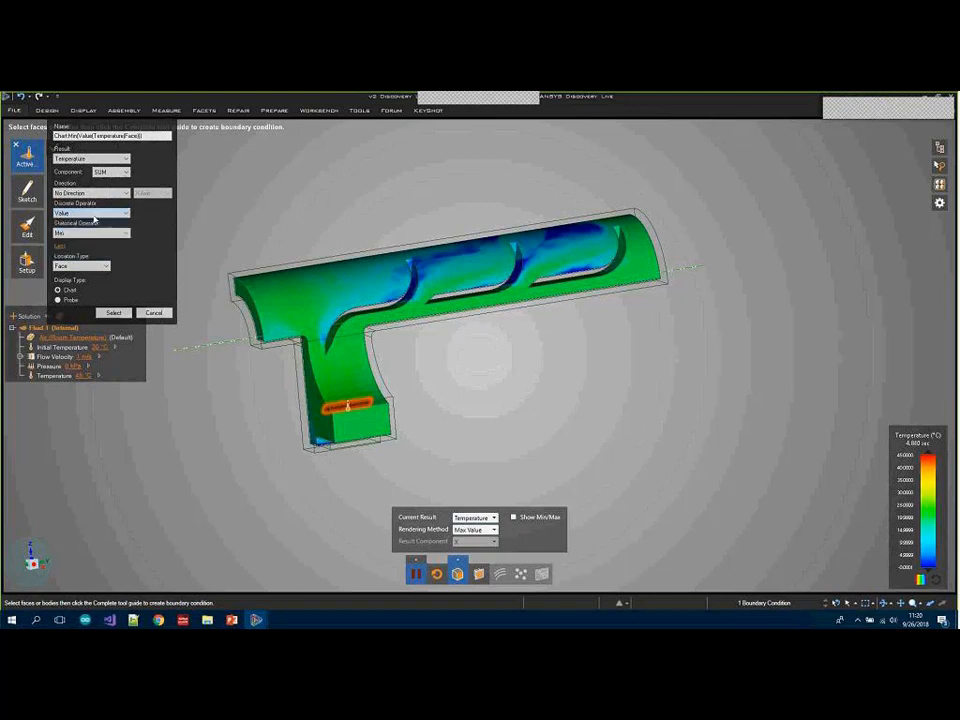
click(90, 232)
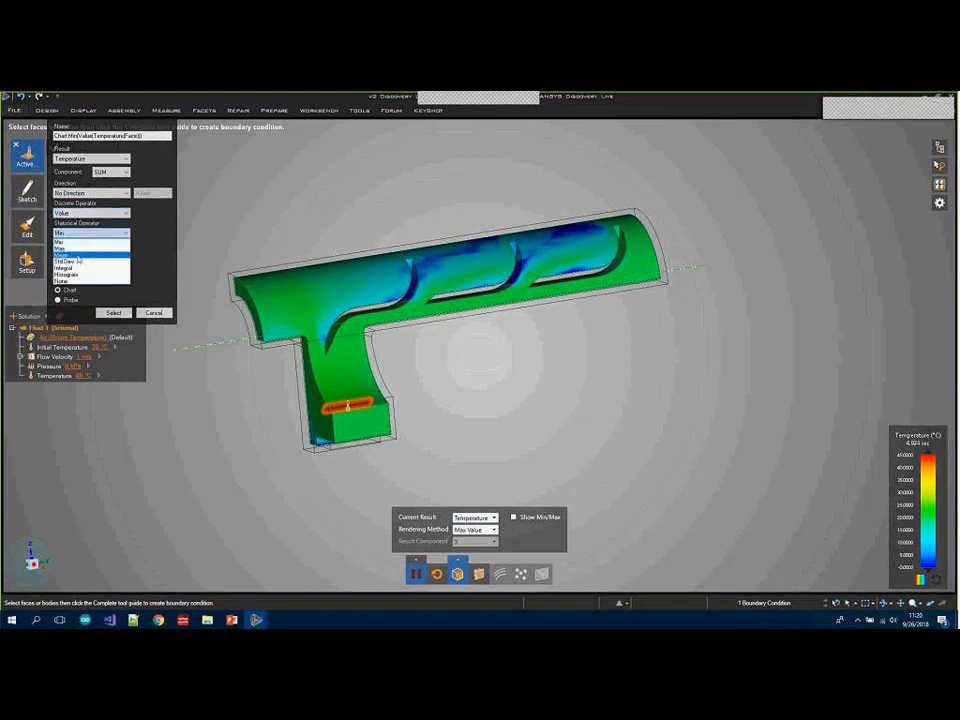
click(72, 255)
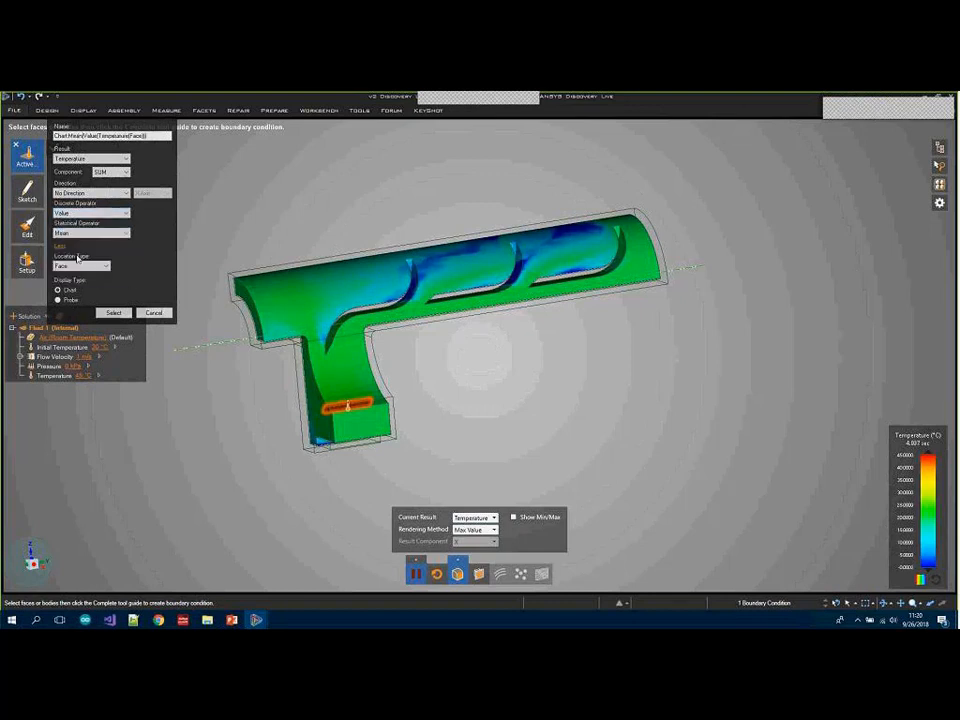
click(107, 316)
Select the long, narrow outlet face along the duct and create the mean temperature chart for it.
middle_drag(220, 246, 379, 252)
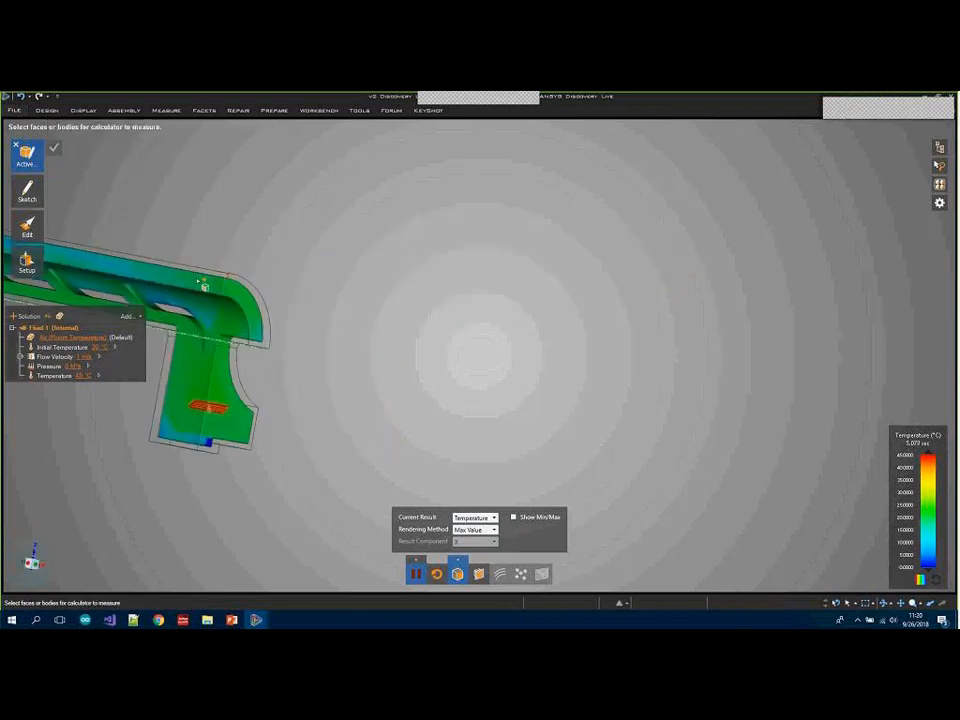
middle_drag(205, 287, 433, 302)
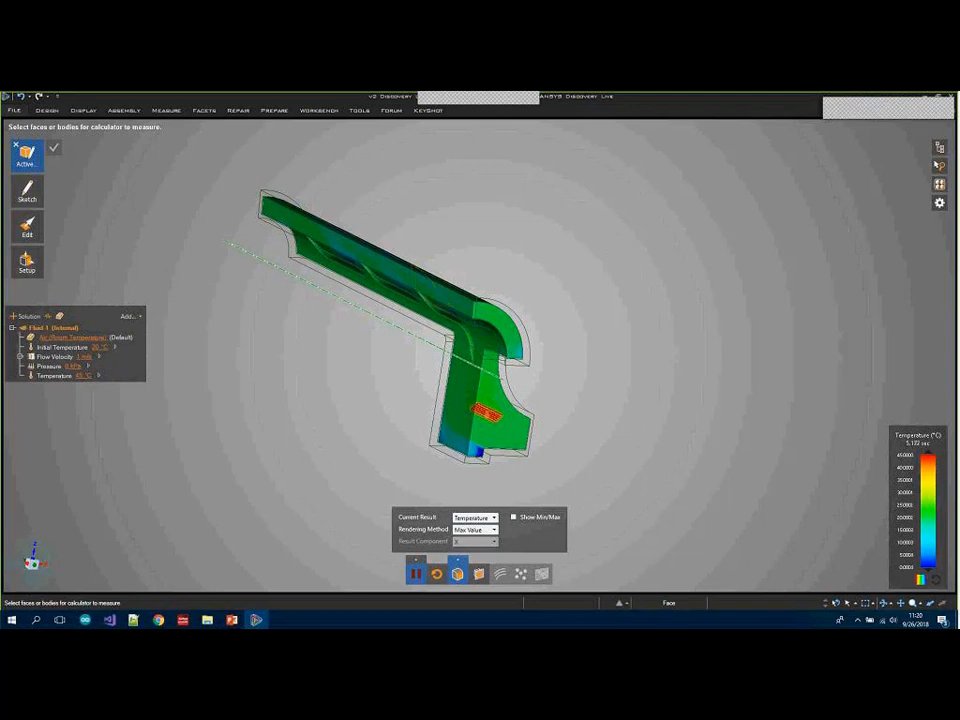
click(939, 147)
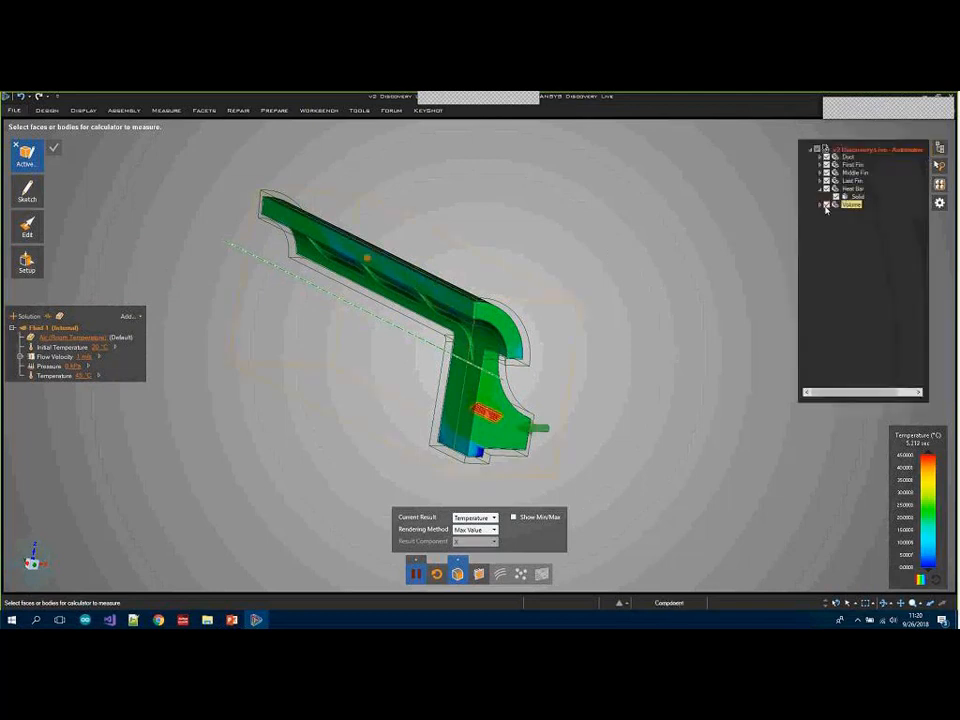
click(411, 279)
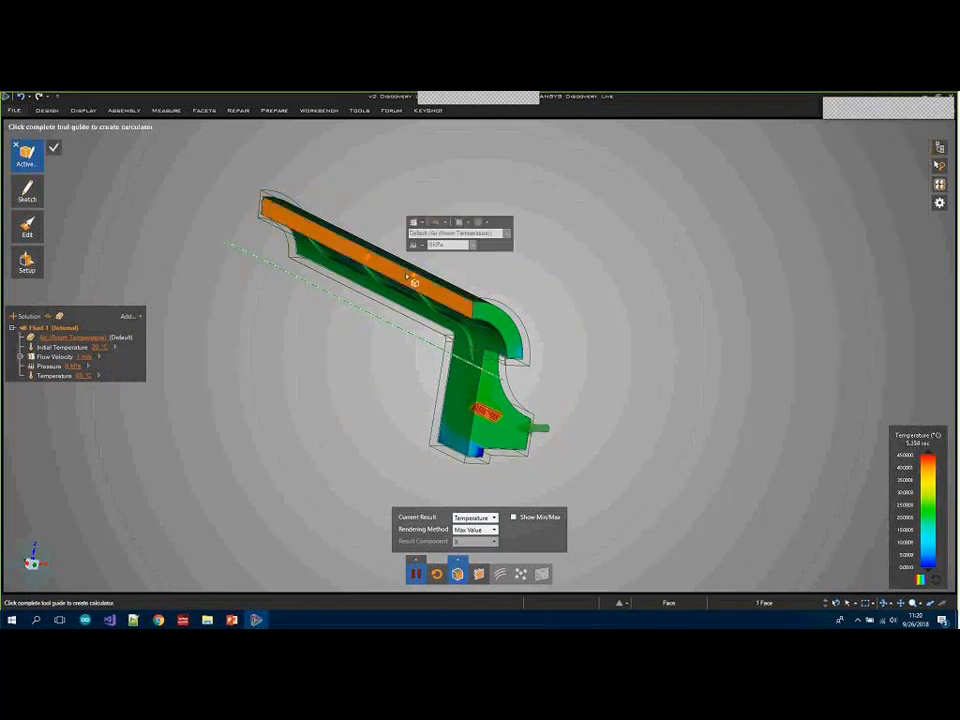
click(54, 147)
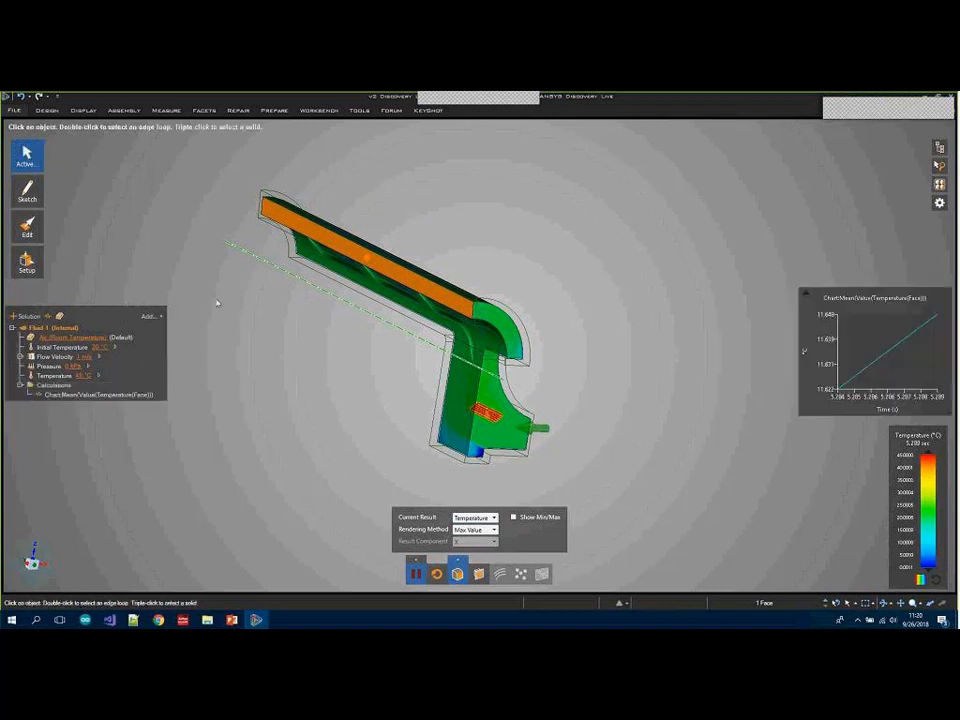
Place the mean temperature chart beside the duct, collapse it to its single value, and inspect the duct's heating from several angles.
drag(719, 276, 601, 252)
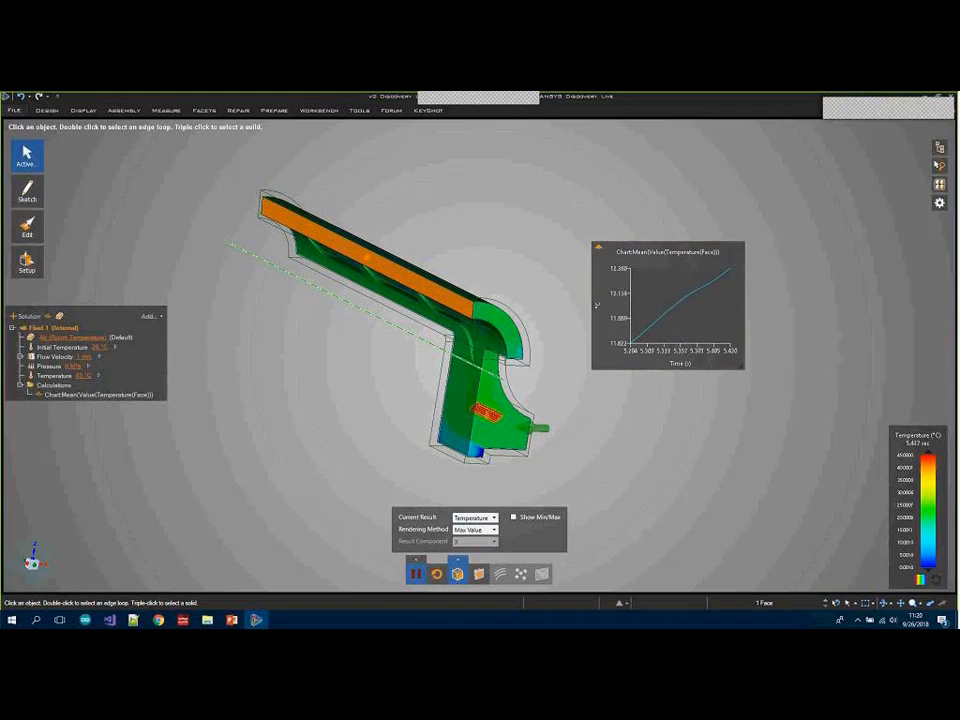
click(598, 251)
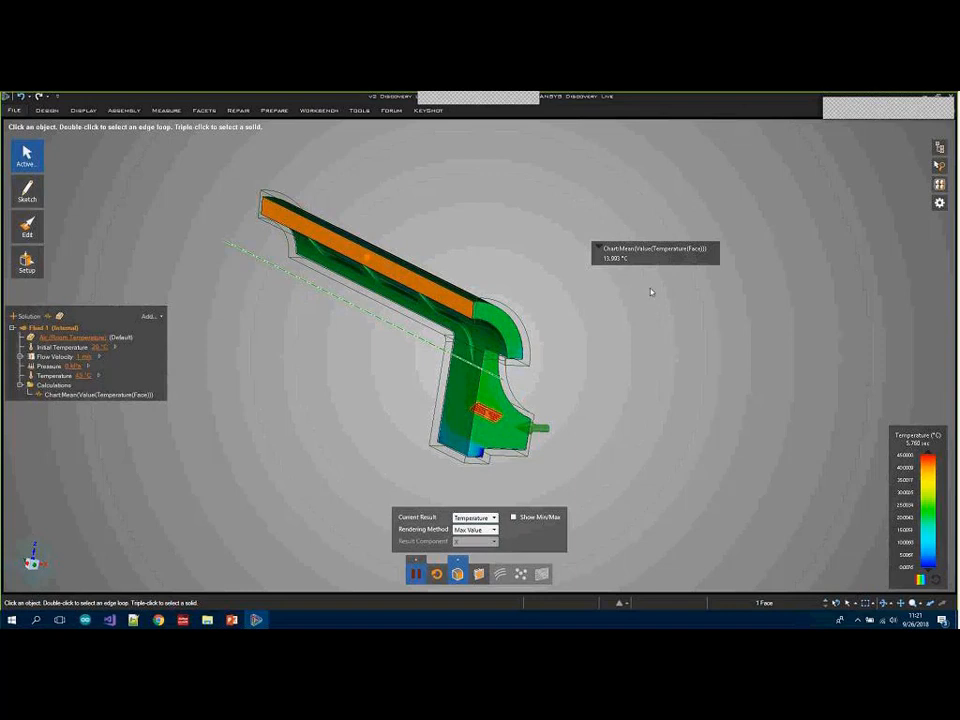
middle_drag(675, 336, 470, 330)
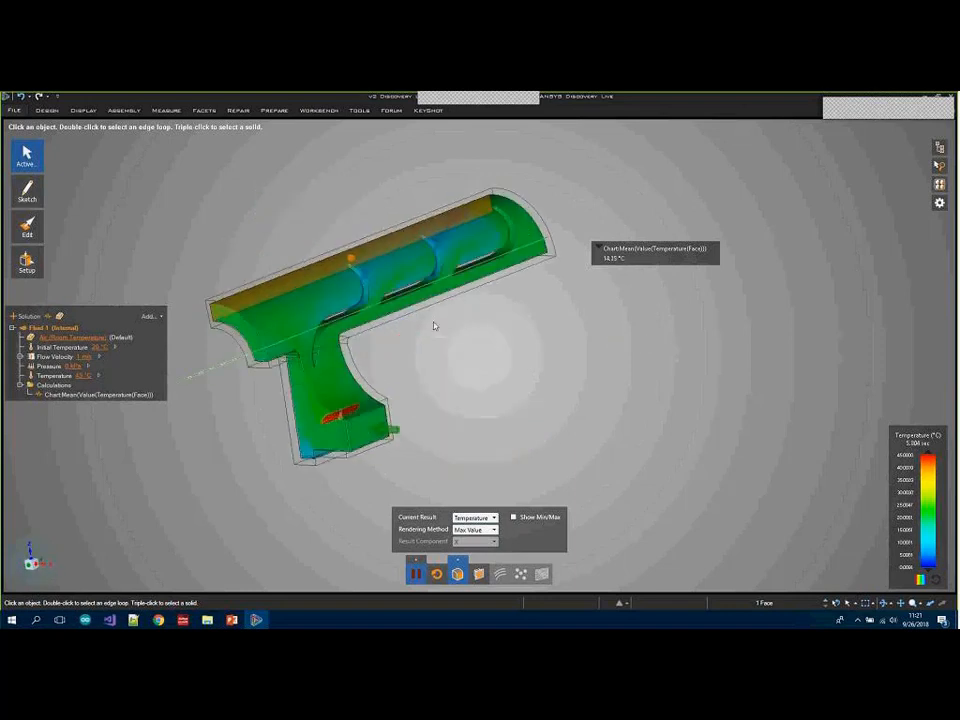
middle_drag(495, 402, 471, 403)
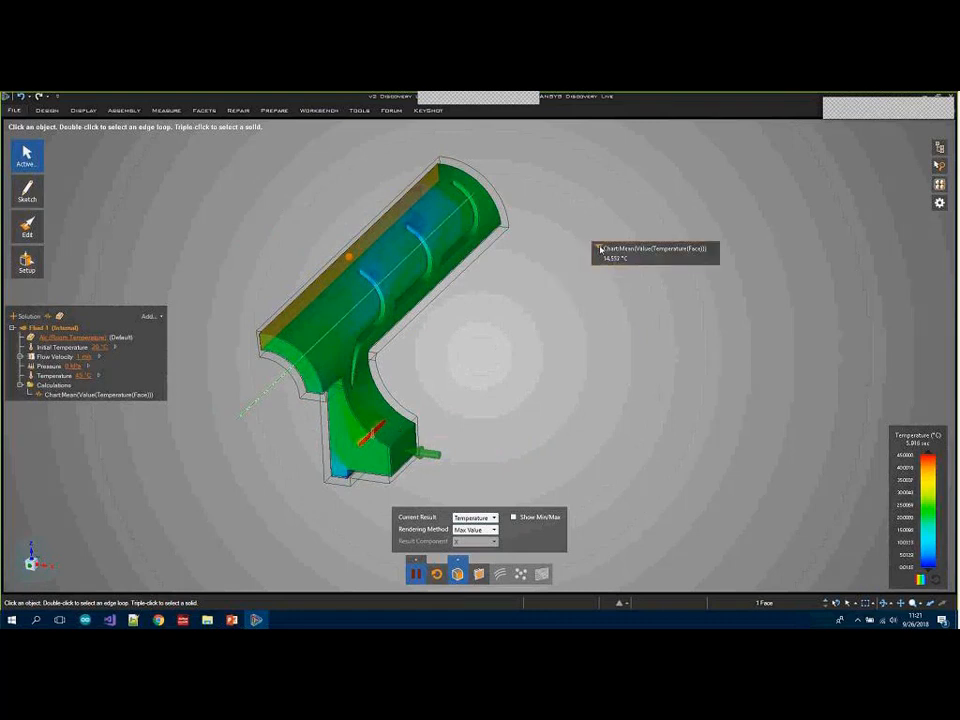
mouse_move(598, 251)
middle_drag(504, 349, 399, 272)
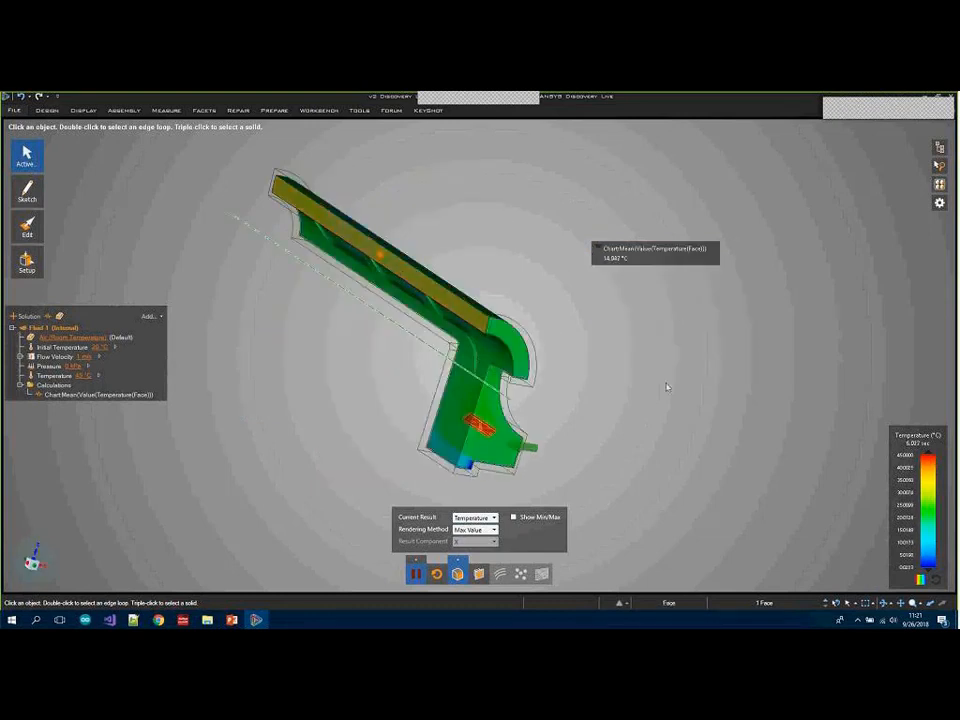
middle_drag(629, 382, 487, 419)
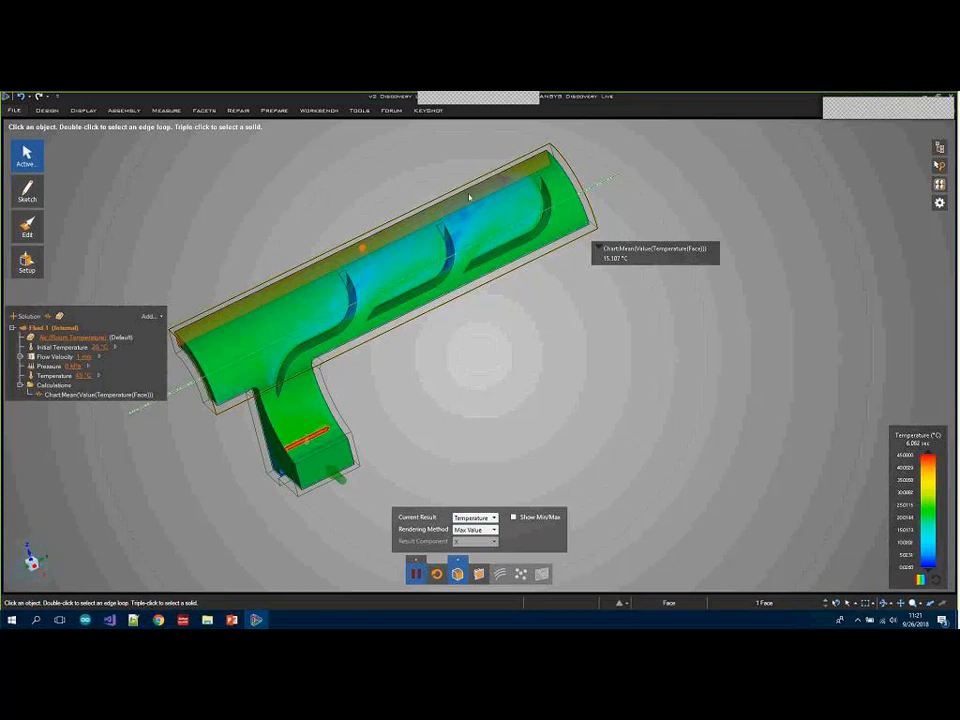
middle_drag(484, 366, 480, 244)
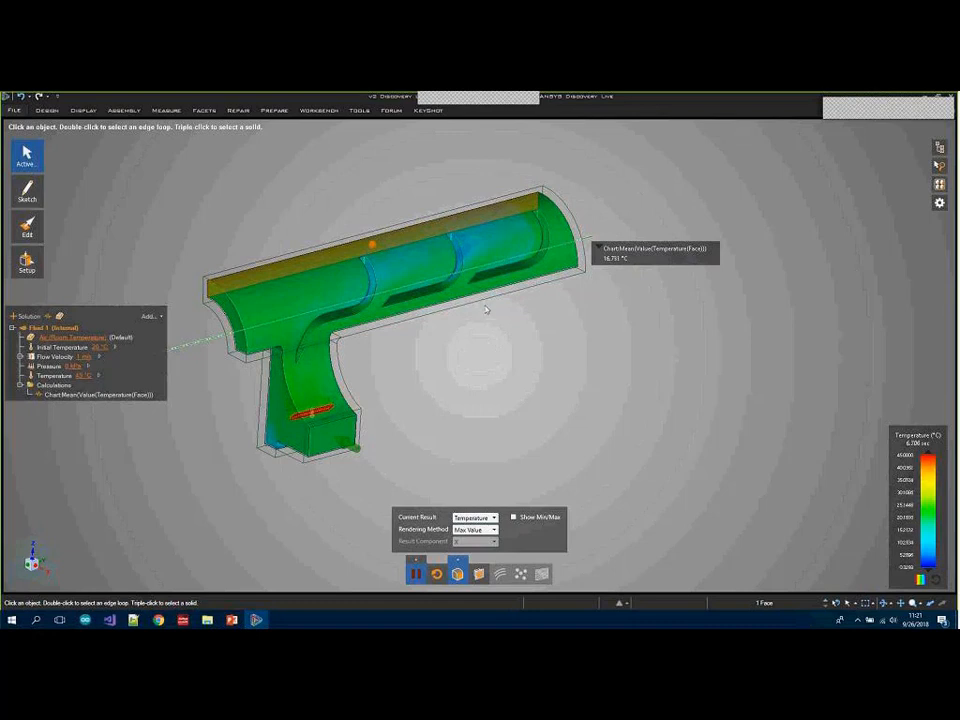
Close the HVAC simulation without saving and open the recent document F1Car Demo.scdoc.
click(13, 110)
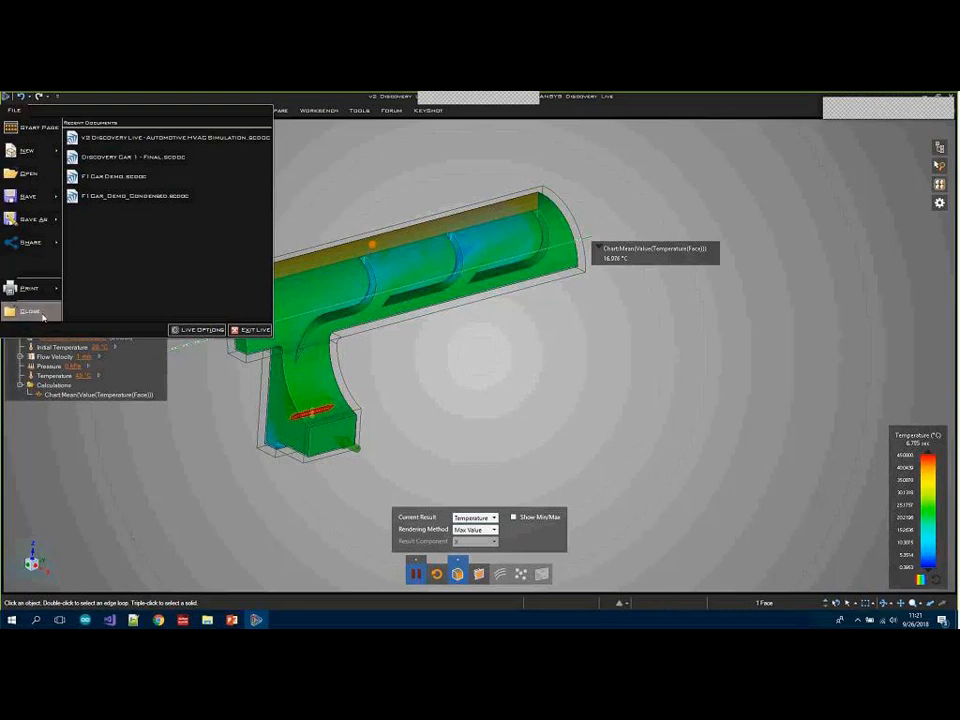
click(30, 311)
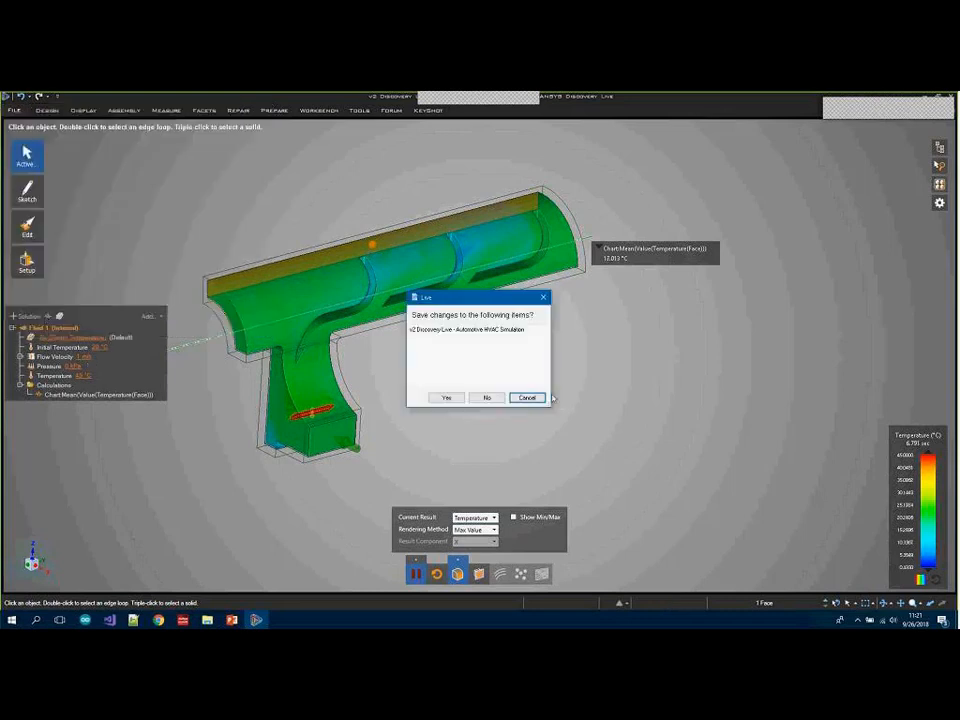
click(487, 398)
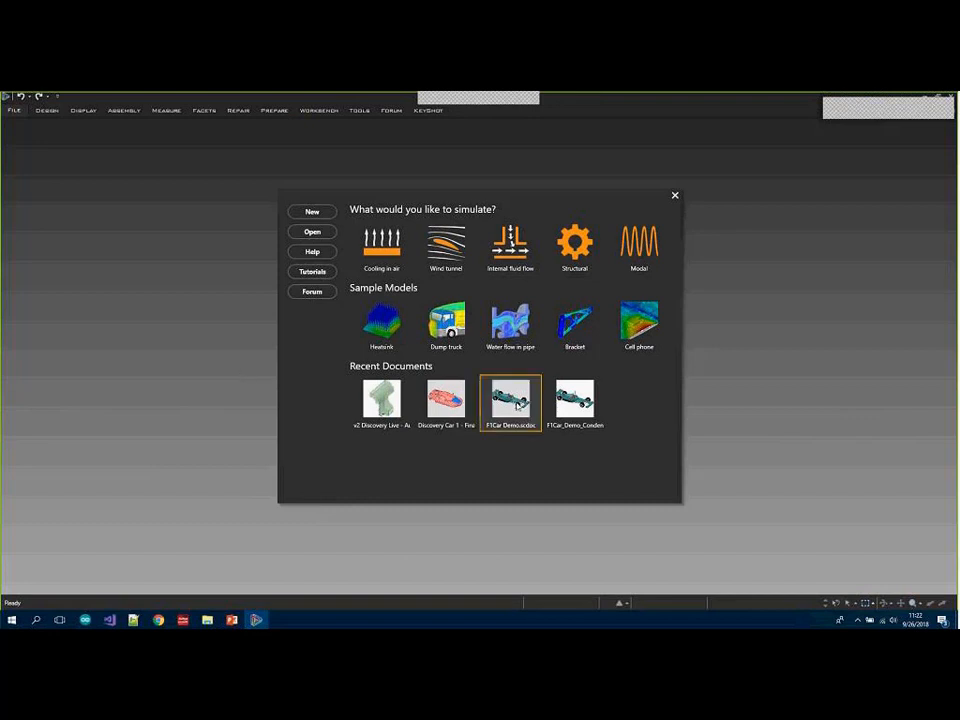
click(517, 404)
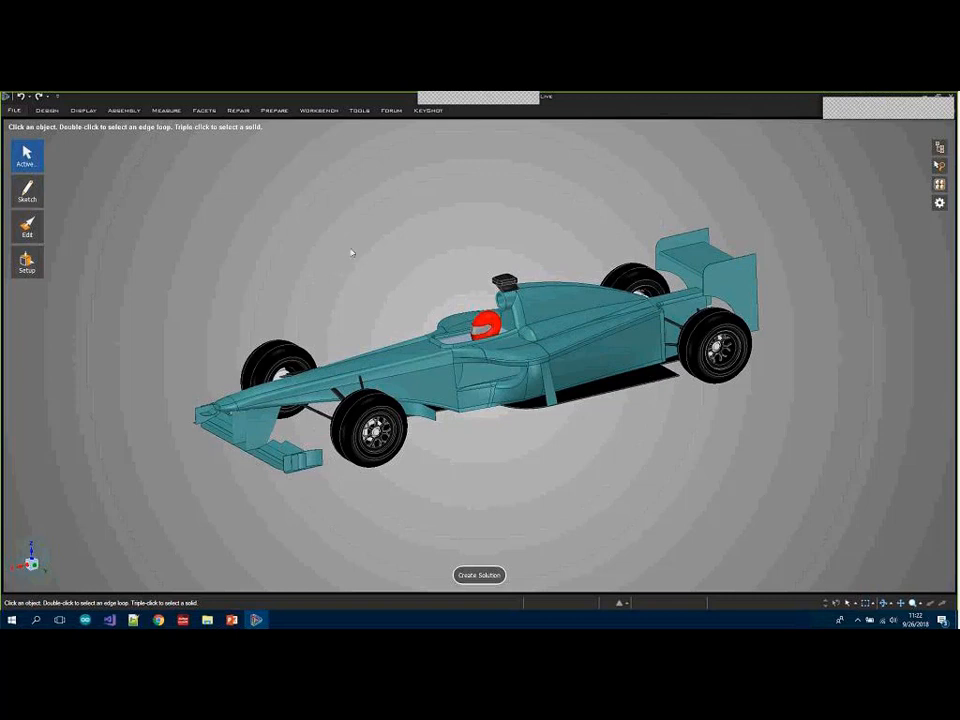
Create a fluid flow solution for the F1 car with Air (Room Temperature) and a fluid volume for External flow.
middle_drag(319, 257, 362, 257)
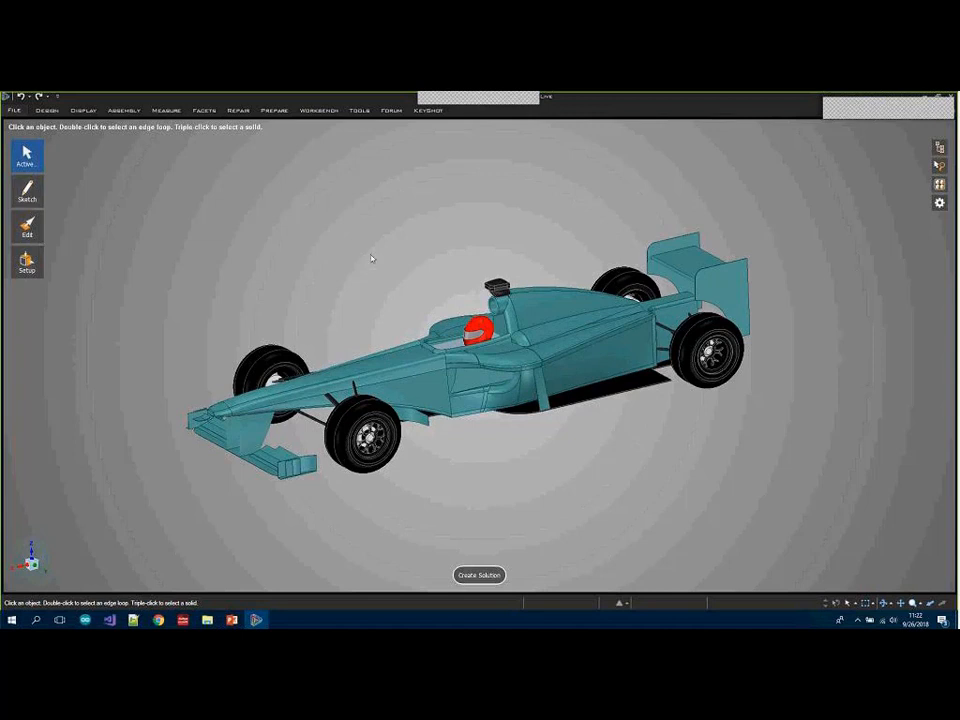
click(494, 575)
click(466, 480)
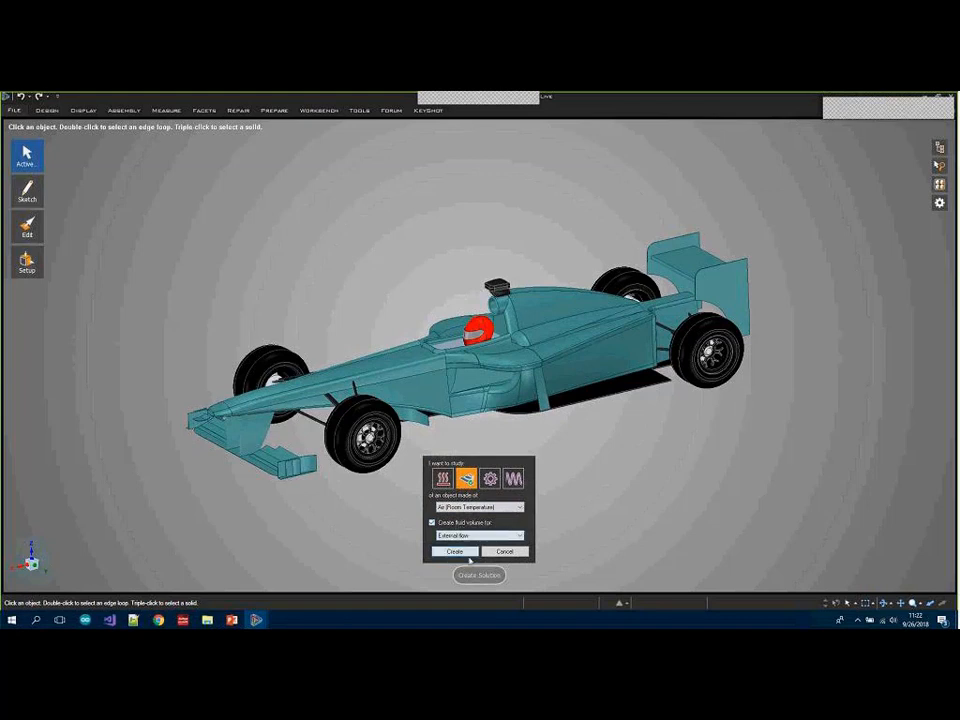
click(456, 552)
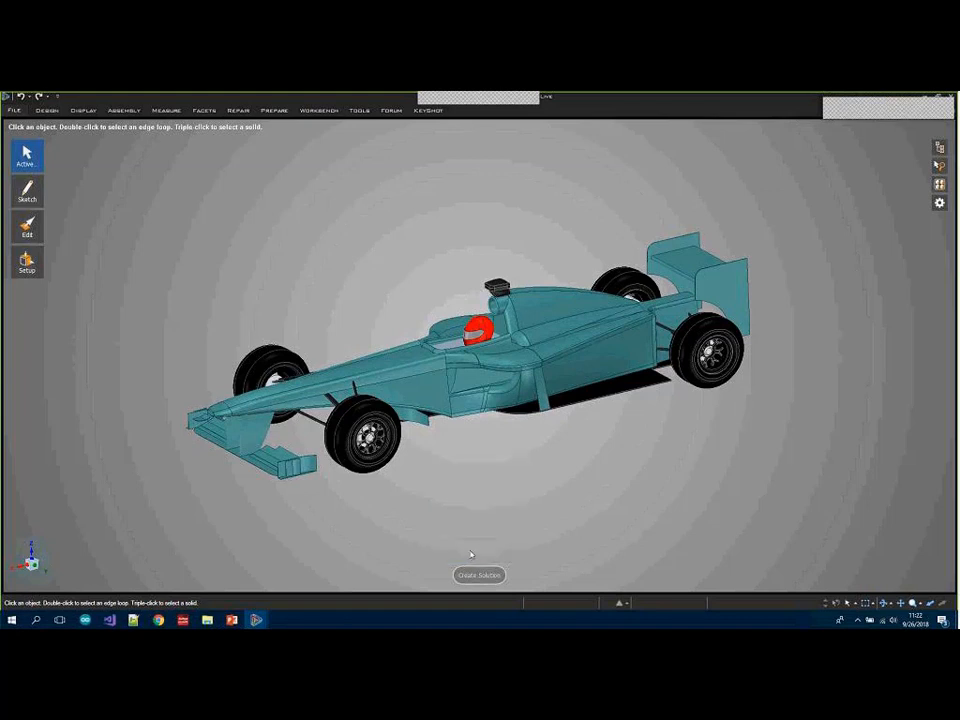
Define the external flow enclosure with the inlet direction facing the car's nose and the ground plane beneath the car.
middle_drag(454, 490, 439, 386)
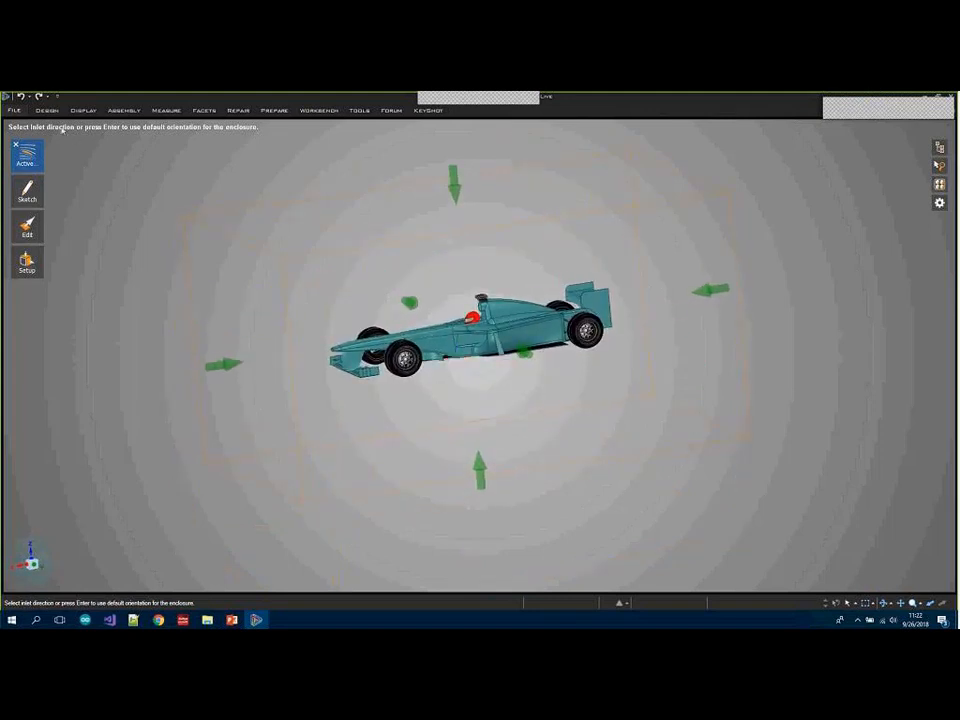
click(228, 367)
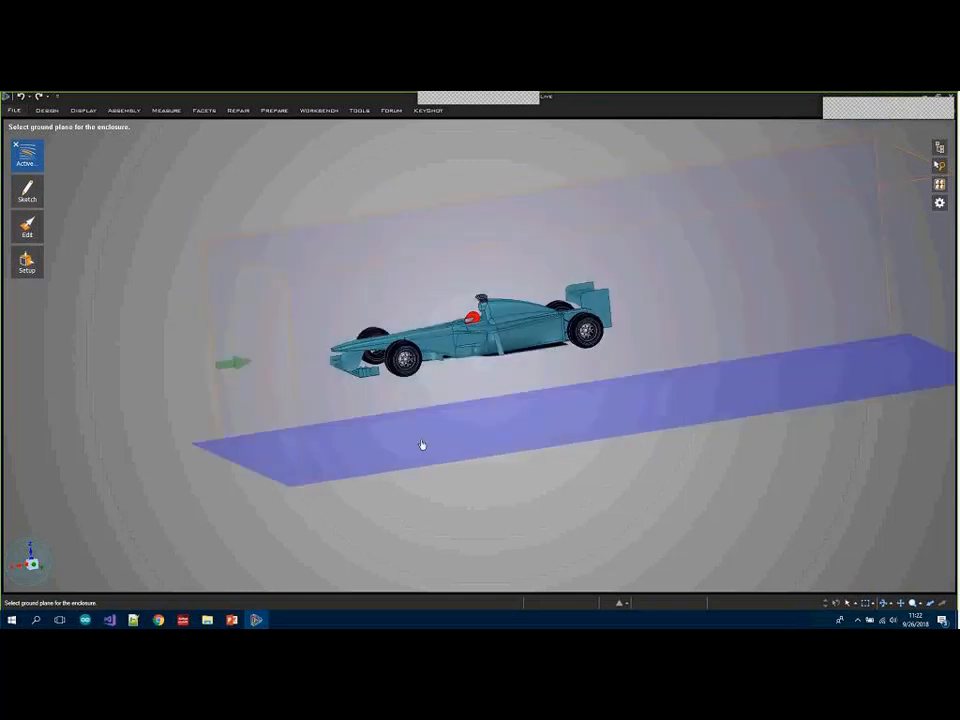
click(422, 445)
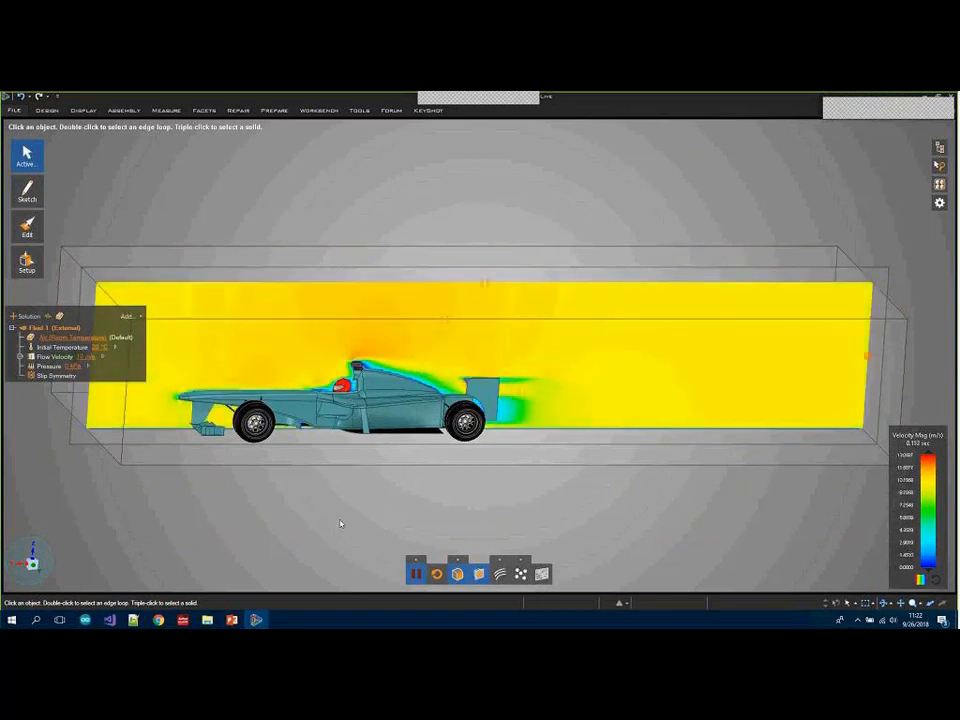
mouse_move(341, 525)
middle_down()
mouse_move(484, 489)
mouse_move(474, 480)
mouse_move(455, 493)
mouse_move(456, 484)
middle_up()
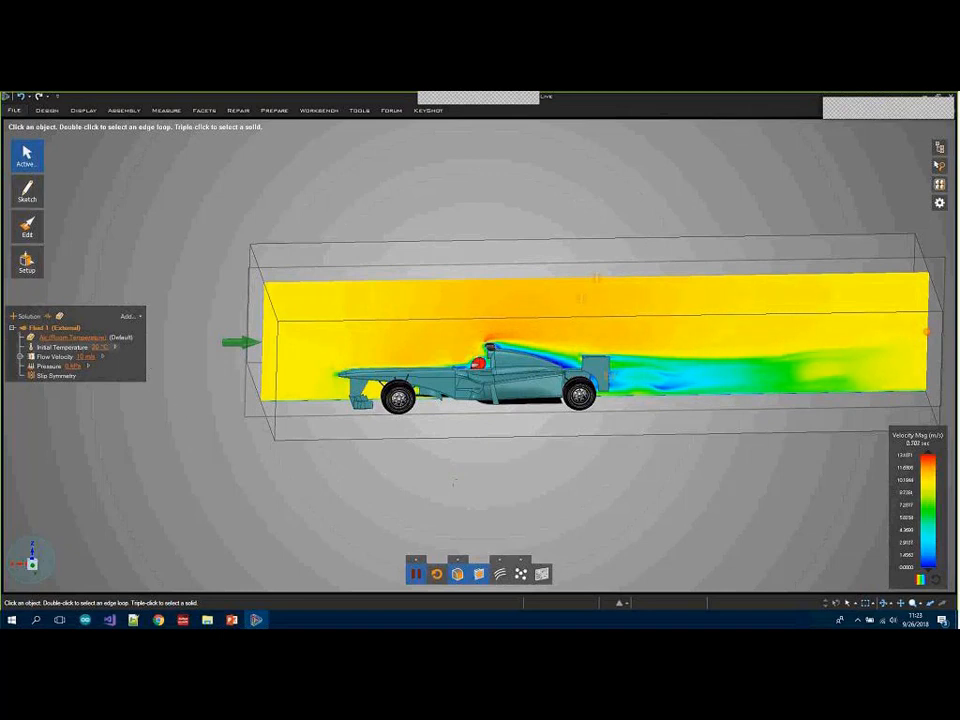
Set the flow velocity to 75 m/s and view the airflow over the whole car from the side.
click(80, 365)
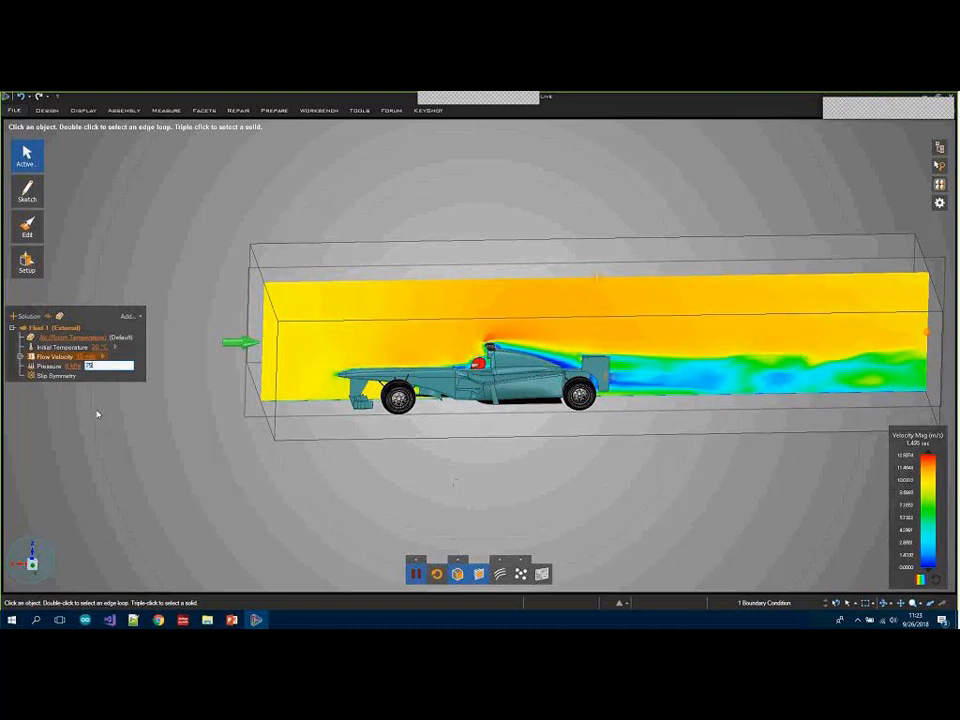
key(Return)
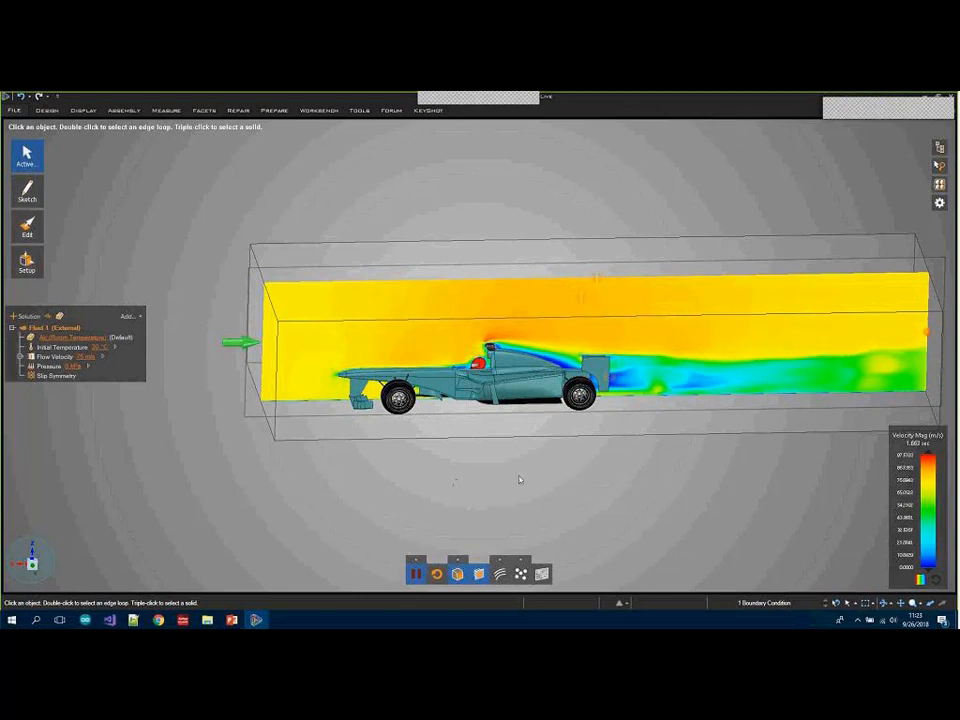
mouse_move(519, 480)
middle_down()
mouse_move(553, 476)
mouse_move(505, 484)
mouse_move(538, 480)
mouse_move(521, 490)
middle_up()
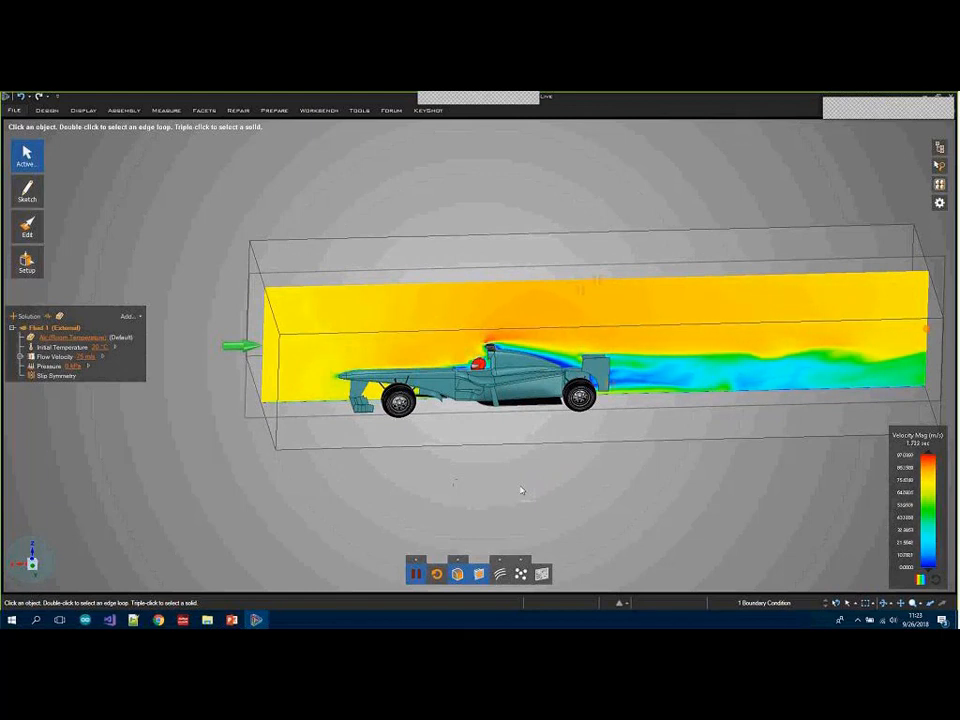
shift+middle_drag(520, 482, 483, 475)
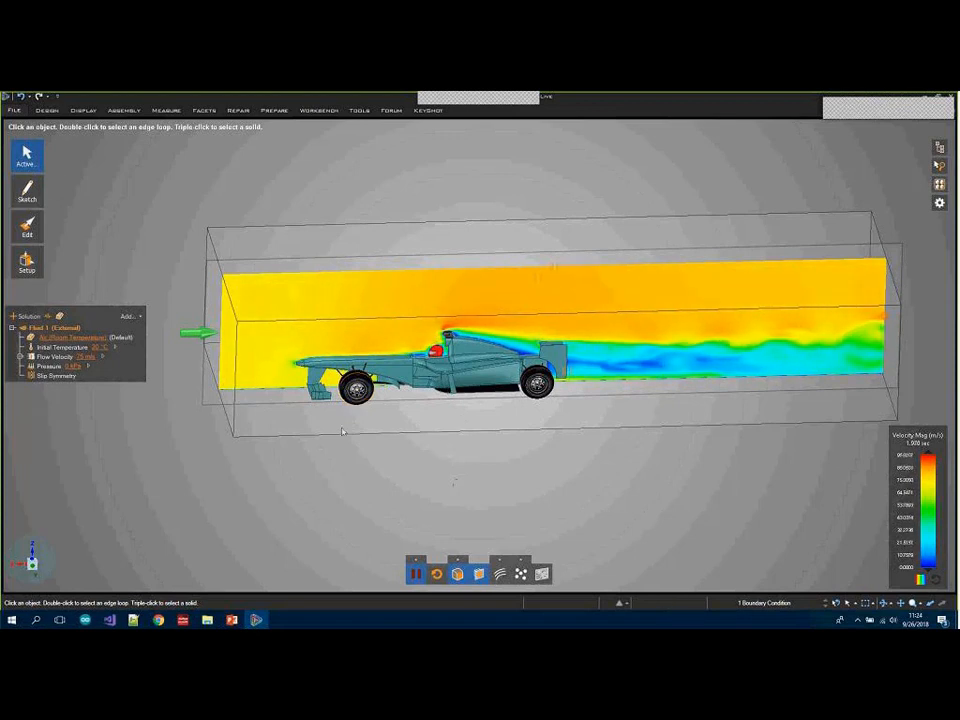
Show the simulation's Speed–Fidelity setting and examine the front wing's leading edge and faces up close.
click(416, 560)
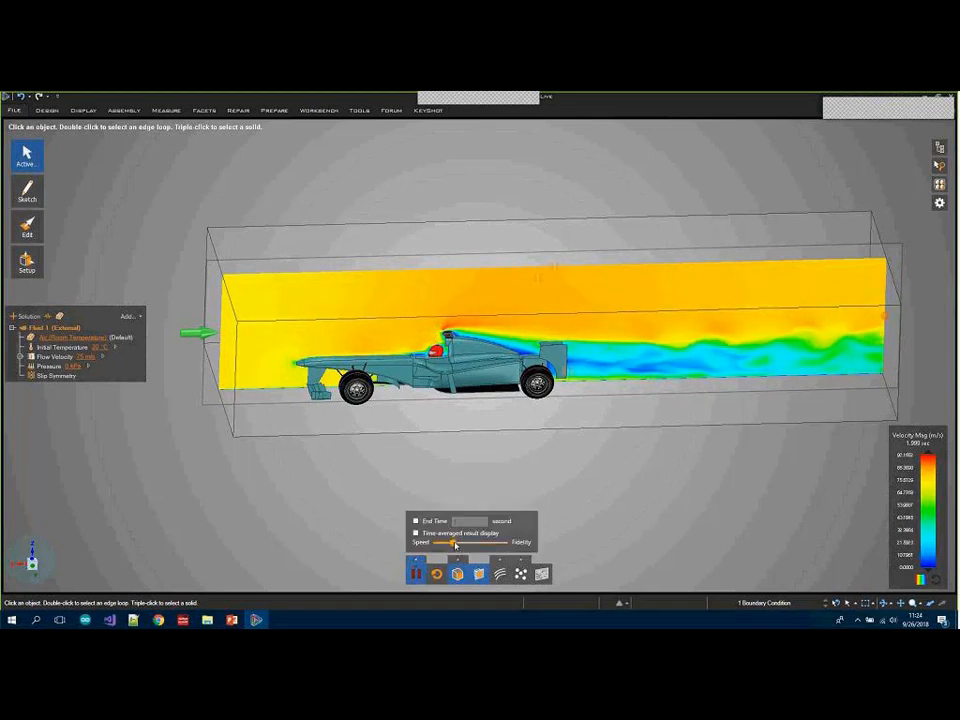
drag(443, 544, 436, 545)
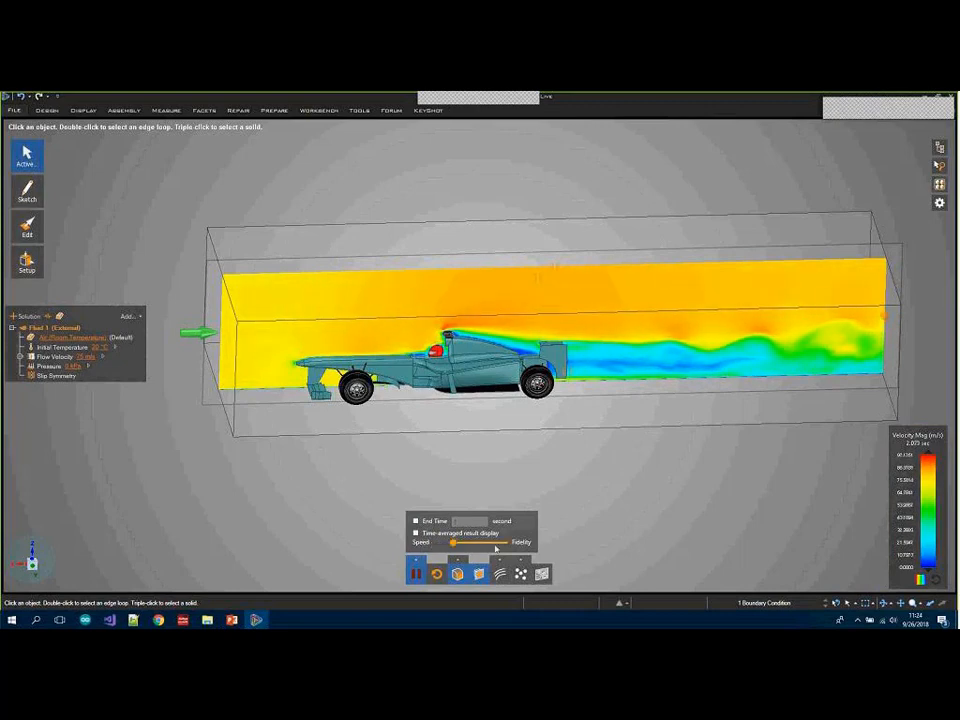
scroll(288, 403, up, 8)
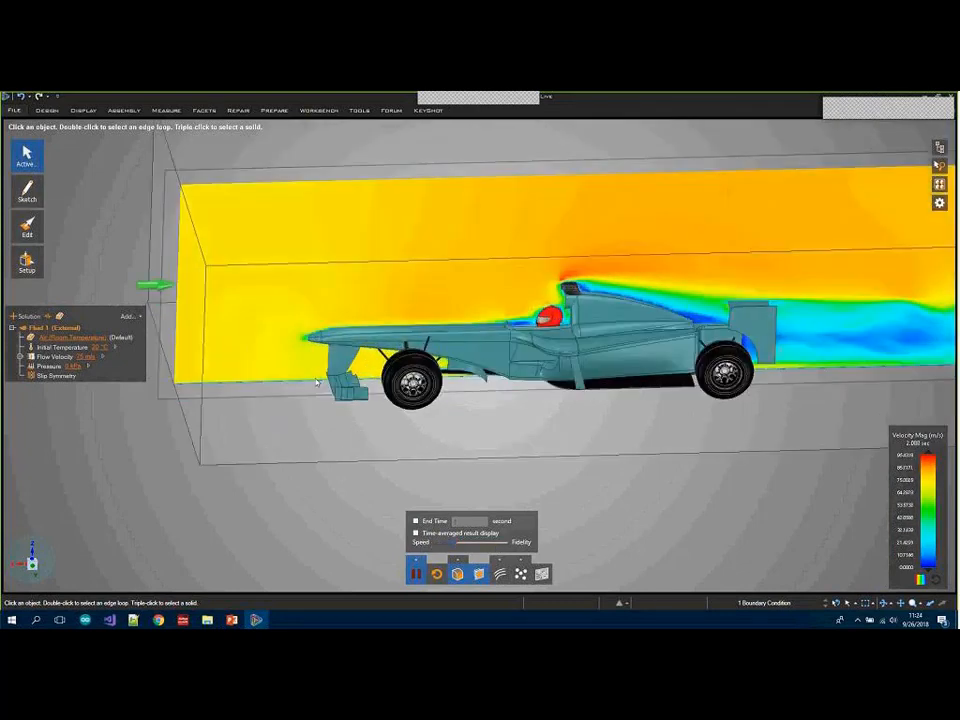
middle_drag(332, 375, 206, 349)
scroll(202, 322, up, 5)
scroll(202, 322, up, 5)
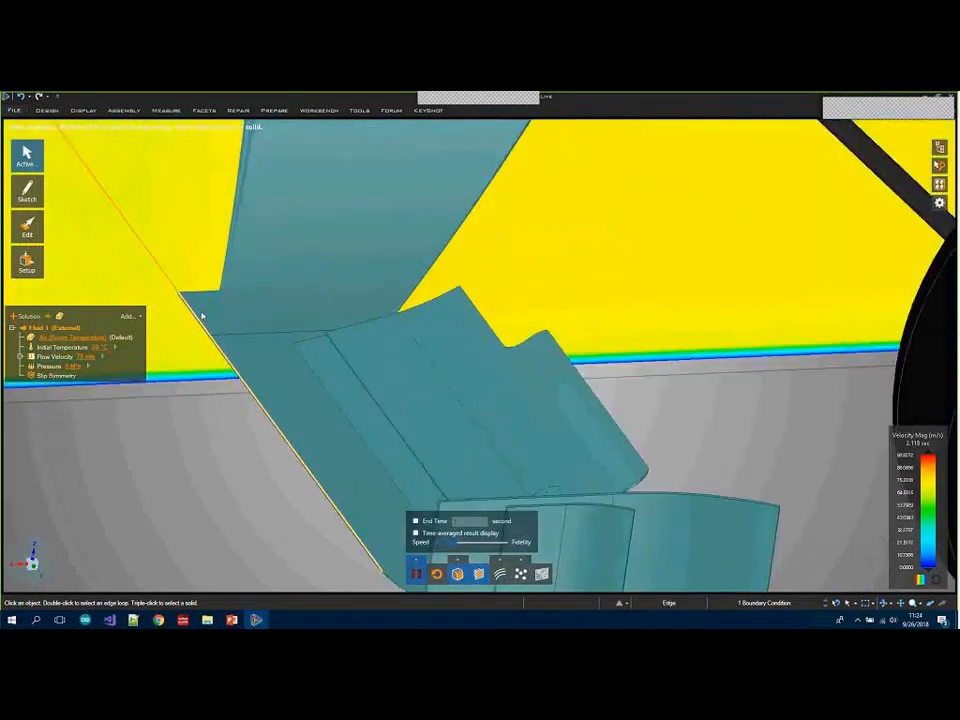
scroll(202, 320, down, 6)
scroll(197, 318, down, 10)
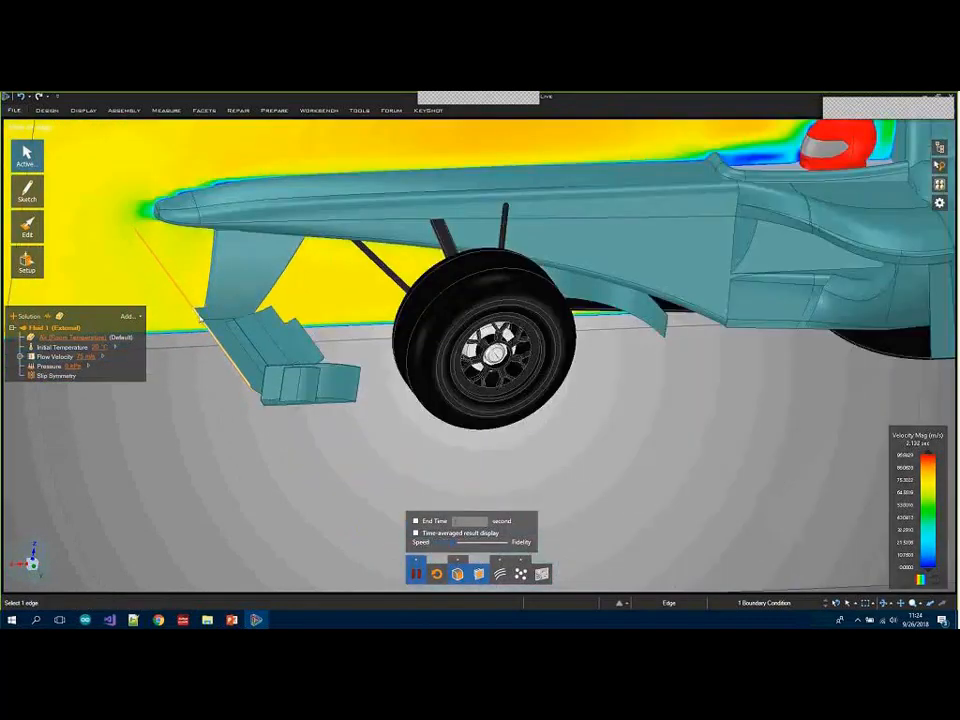
scroll(190, 298, up, 10)
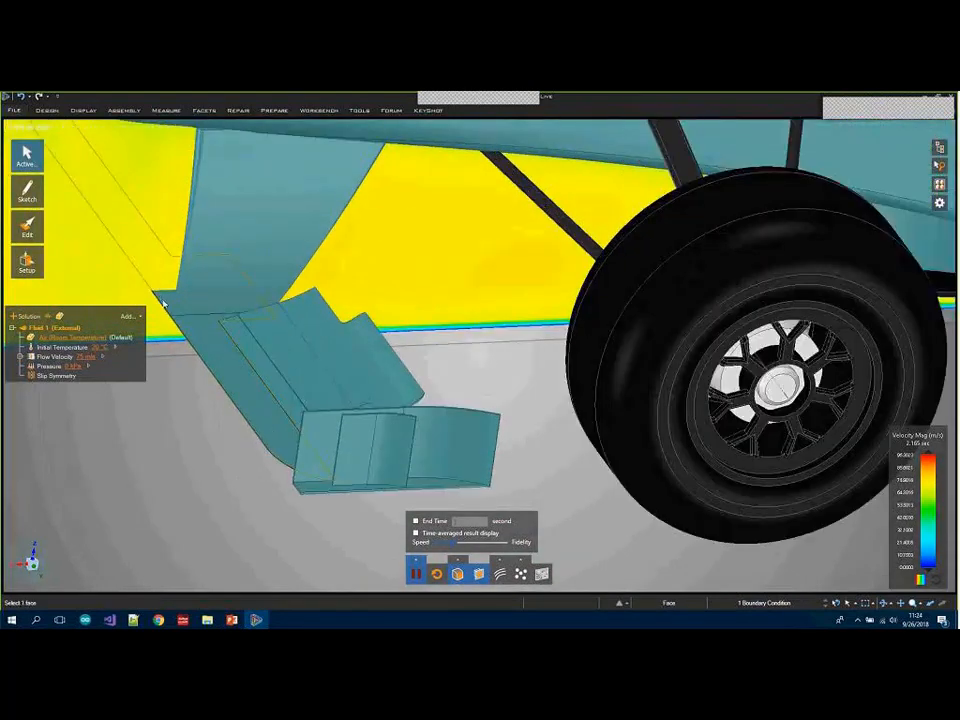
click(171, 304)
mouse_move(194, 330)
middle_down()
mouse_move(172, 323)
mouse_move(185, 323)
middle_up()
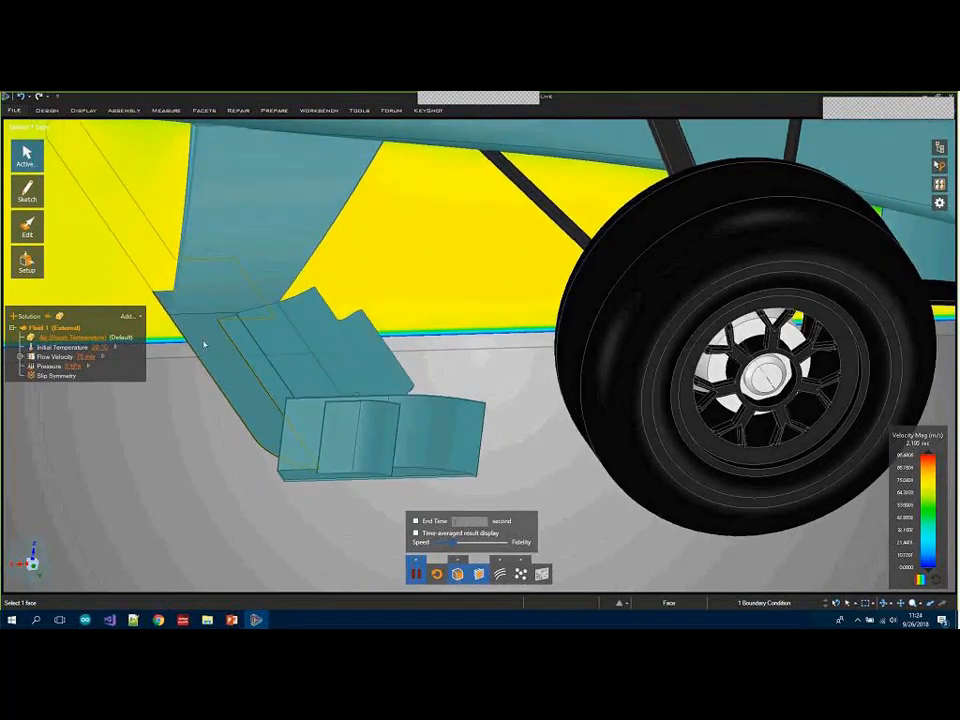
scroll(203, 345, down, 5)
scroll(201, 345, down, 6)
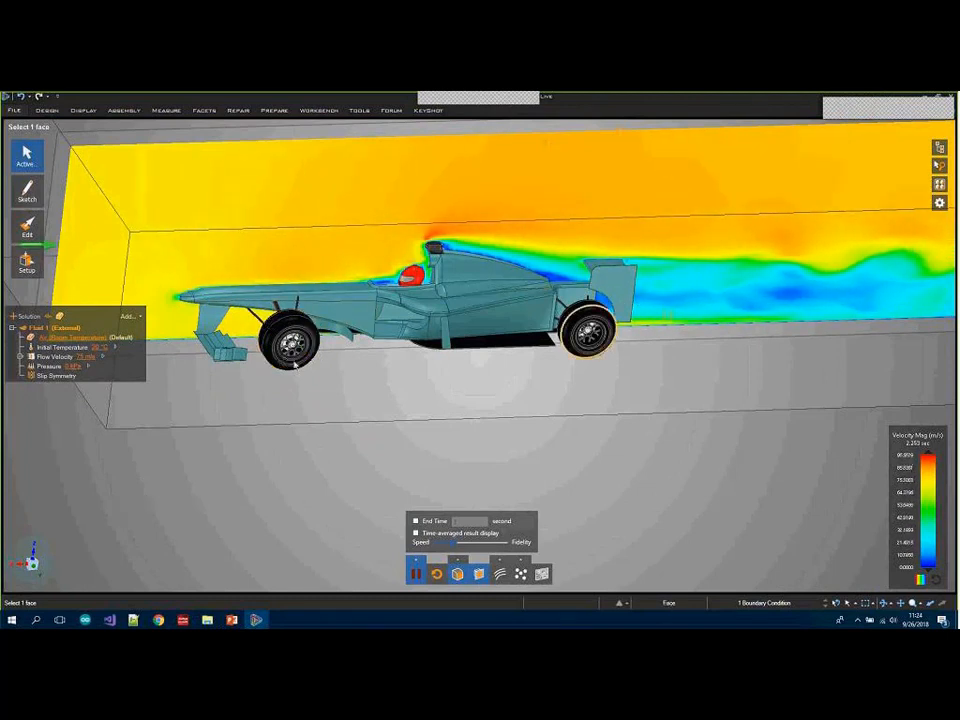
Examine the thin inner part of the front wing again at close range and compare it with the whole car.
scroll(197, 336, up, 6)
scroll(197, 336, up, 6)
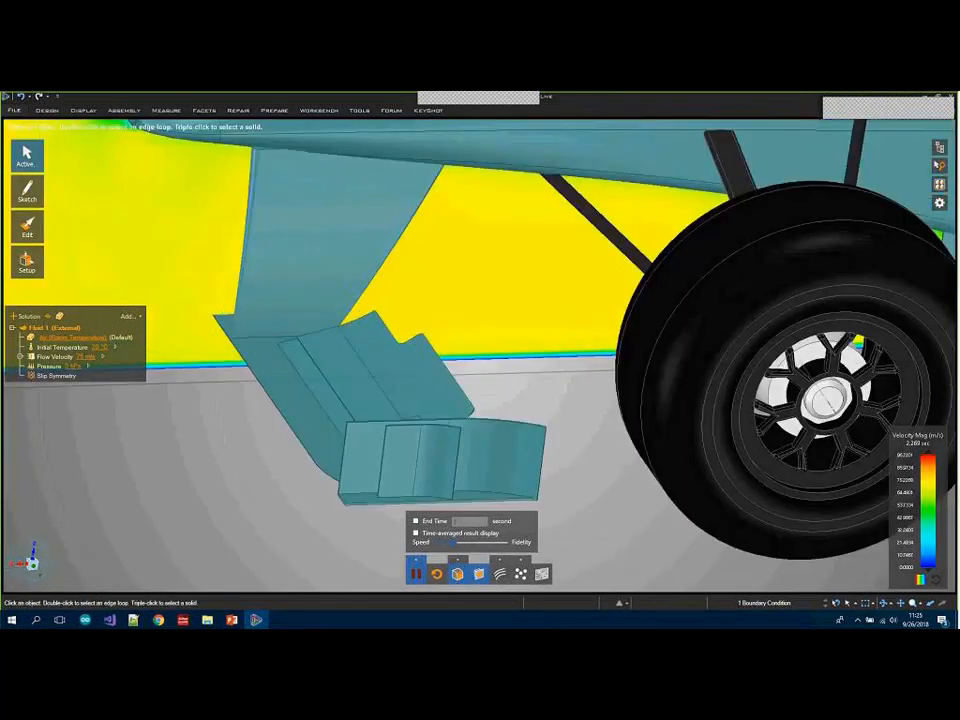
scroll(236, 320, up, 2)
scroll(230, 324, up, 2)
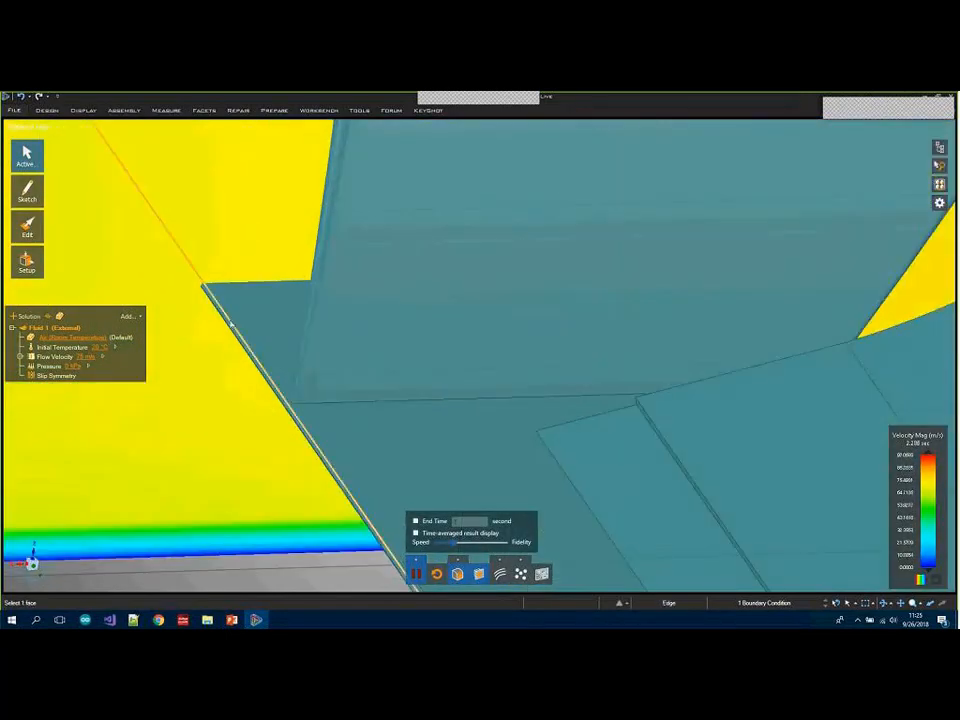
scroll(230, 325, down, 3)
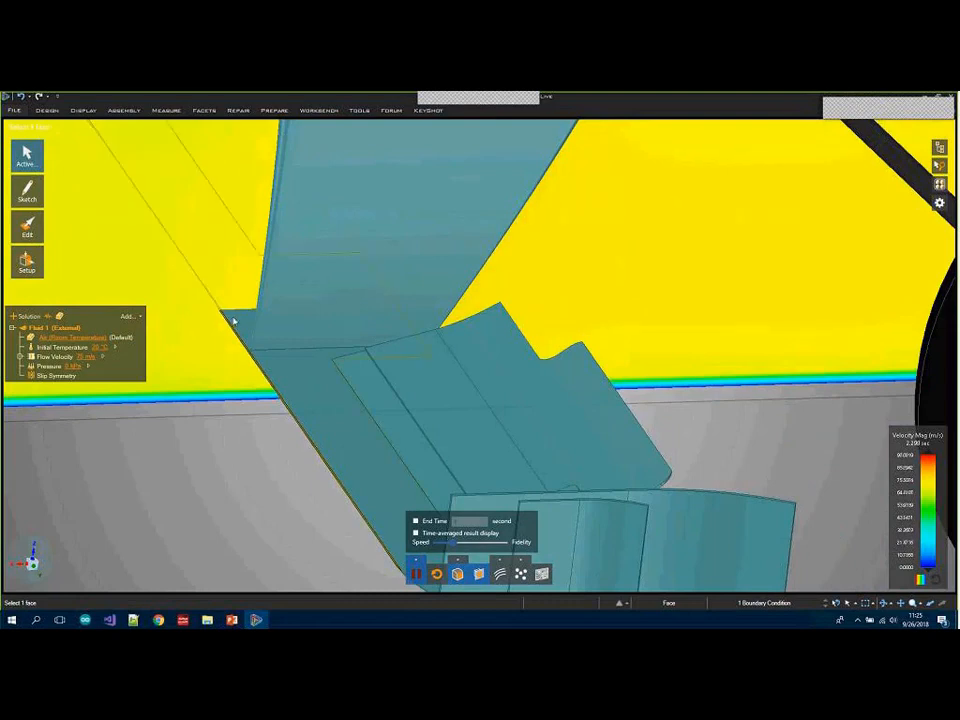
scroll(233, 321, down, 5)
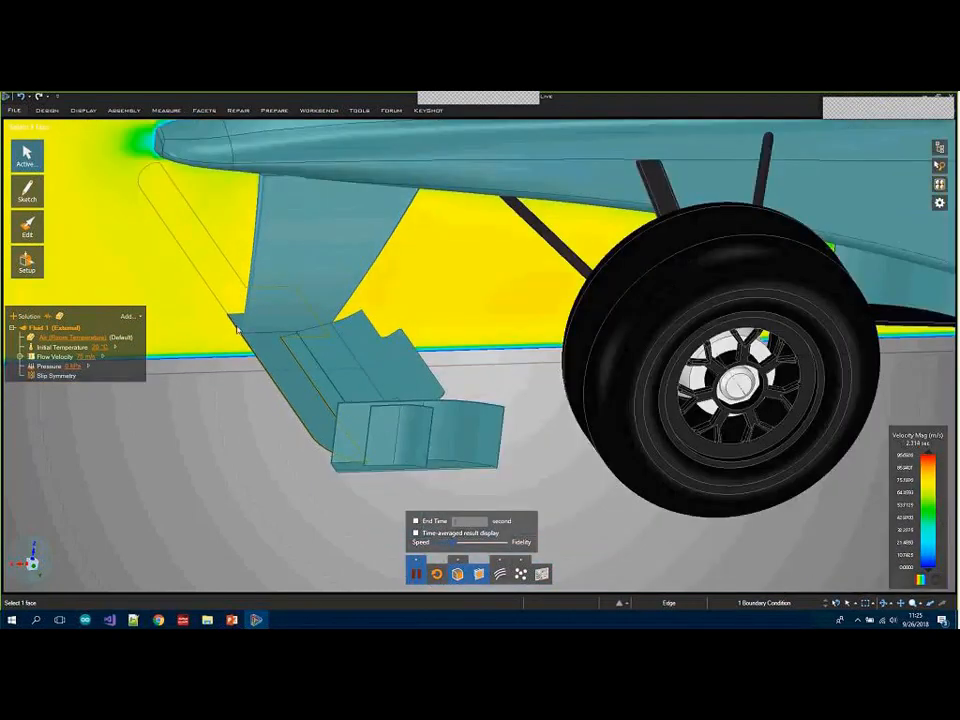
scroll(269, 360, down, 8)
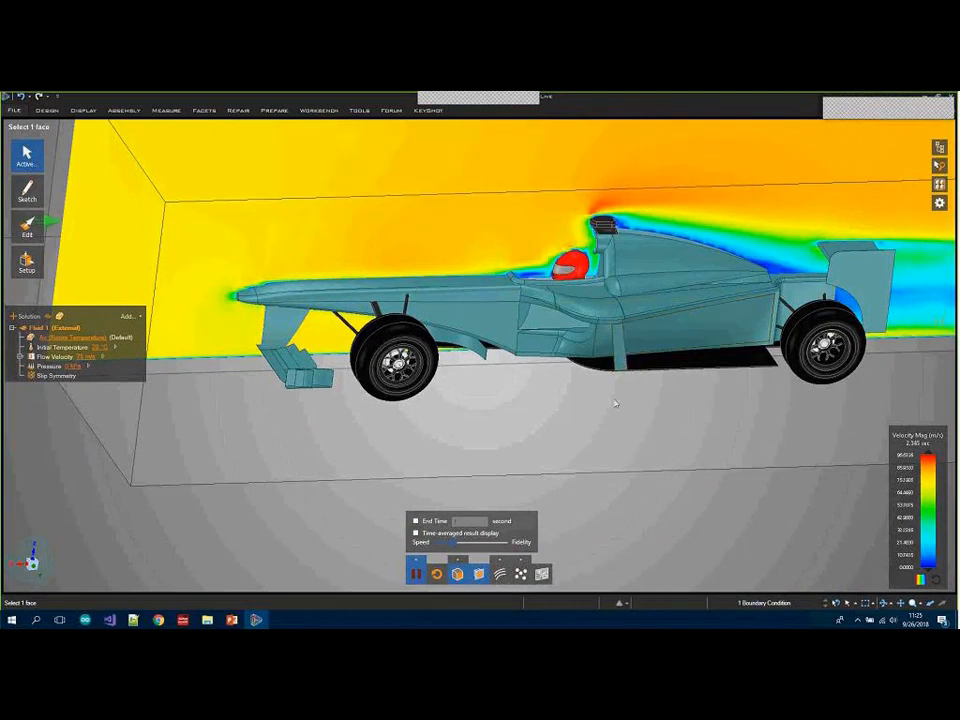
middle_drag(612, 397, 590, 398)
scroll(590, 398, down, 4)
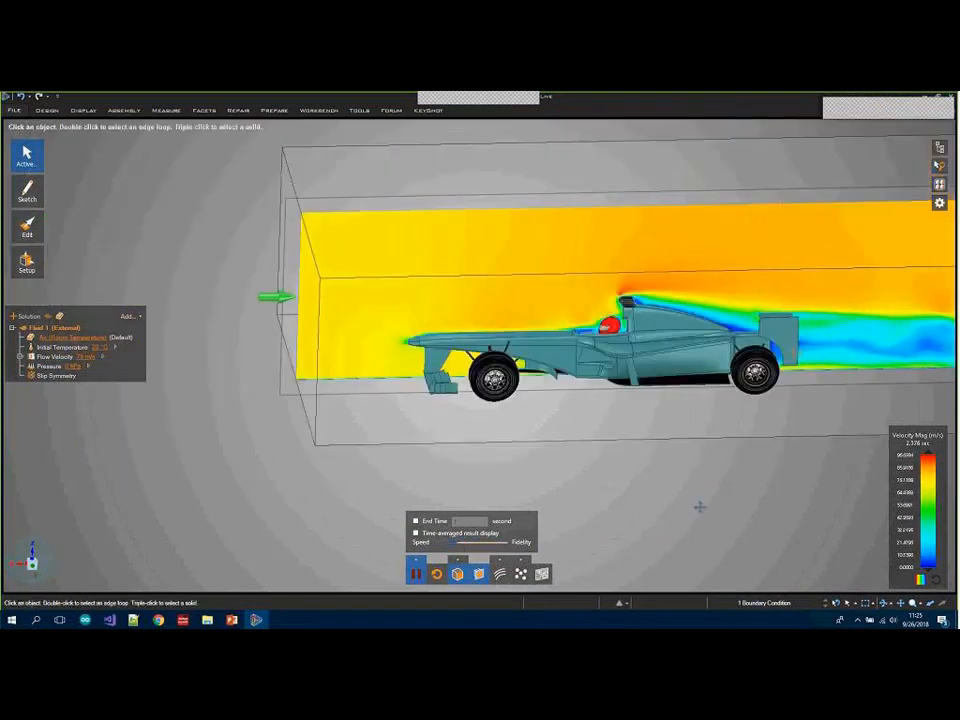
shift+middle_drag(699, 508, 577, 508)
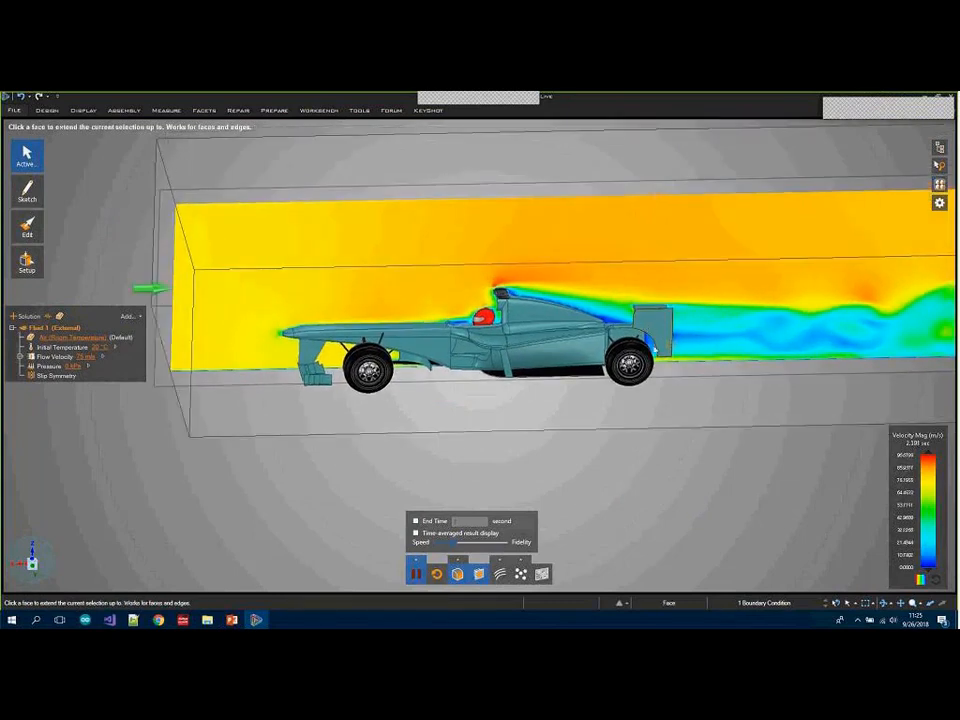
Change the rendering method of the velocity result to Composite and view the flow volume around the car.
middle_drag(622, 473, 655, 469)
scroll(655, 469, down, 2)
click(458, 561)
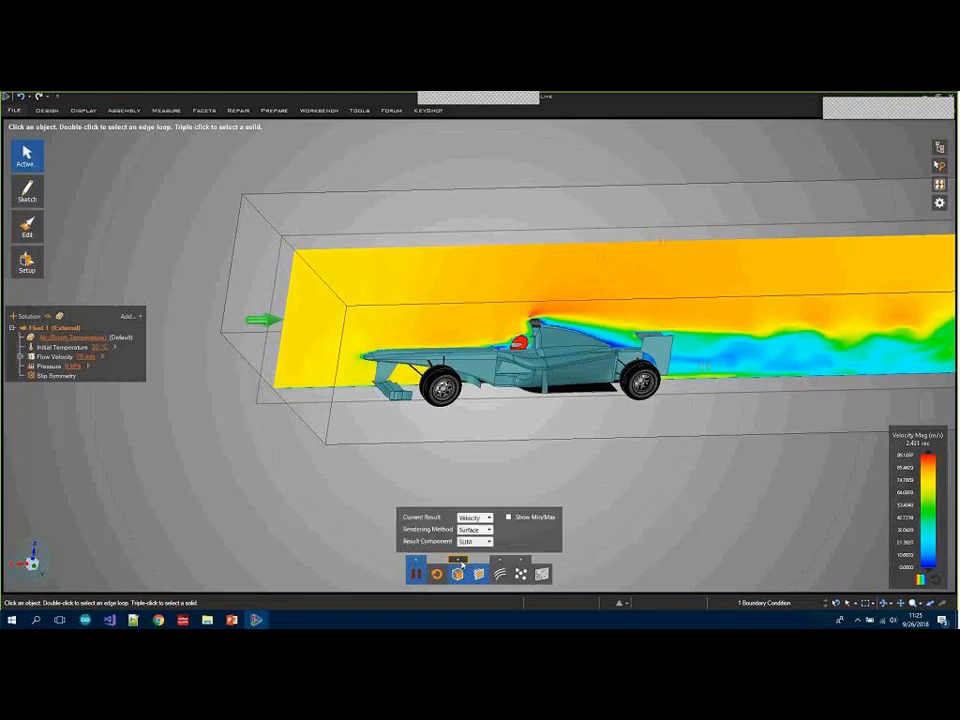
click(489, 530)
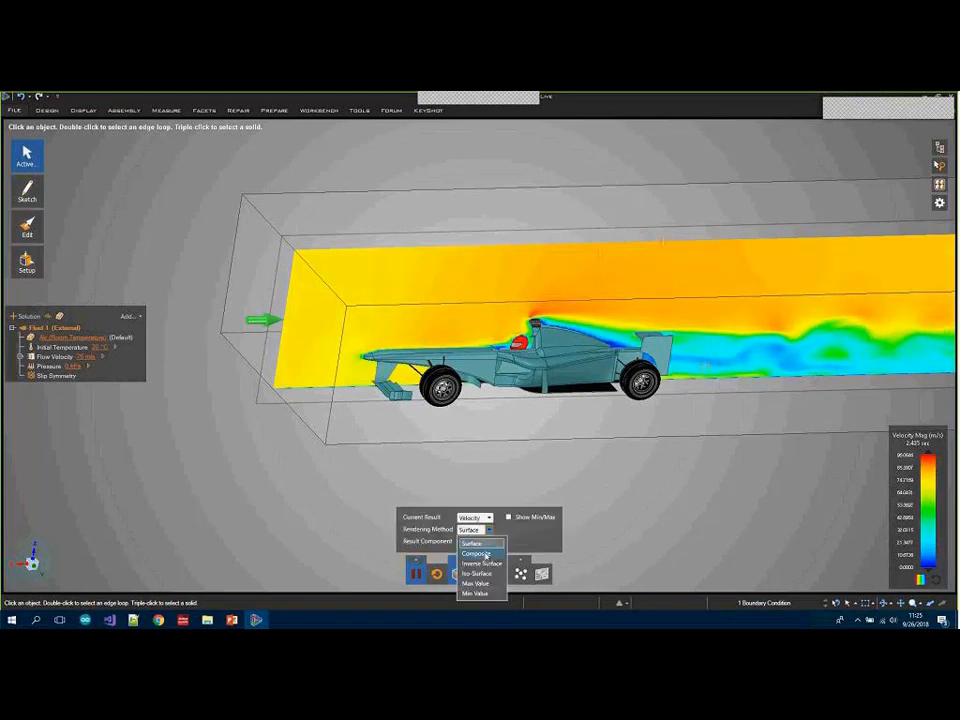
click(489, 555)
middle_drag(477, 473, 386, 457)
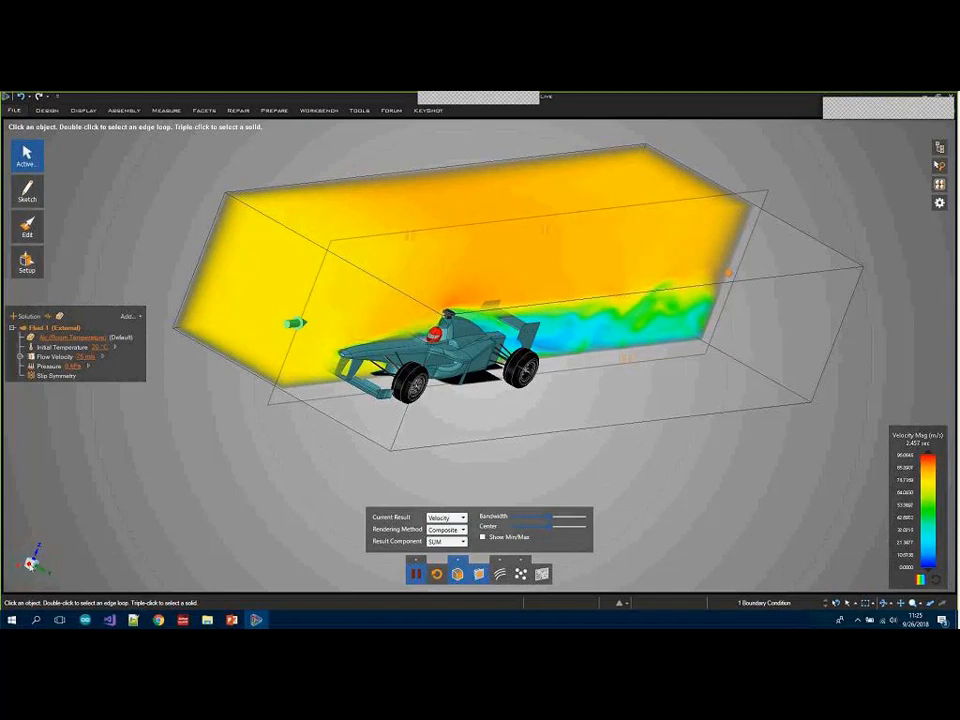
Reduce the Composite display's bandwidth to isolate the car's wake, and inspect it around the front wheels and behind the car.
middle_drag(200, 365, 560, 520)
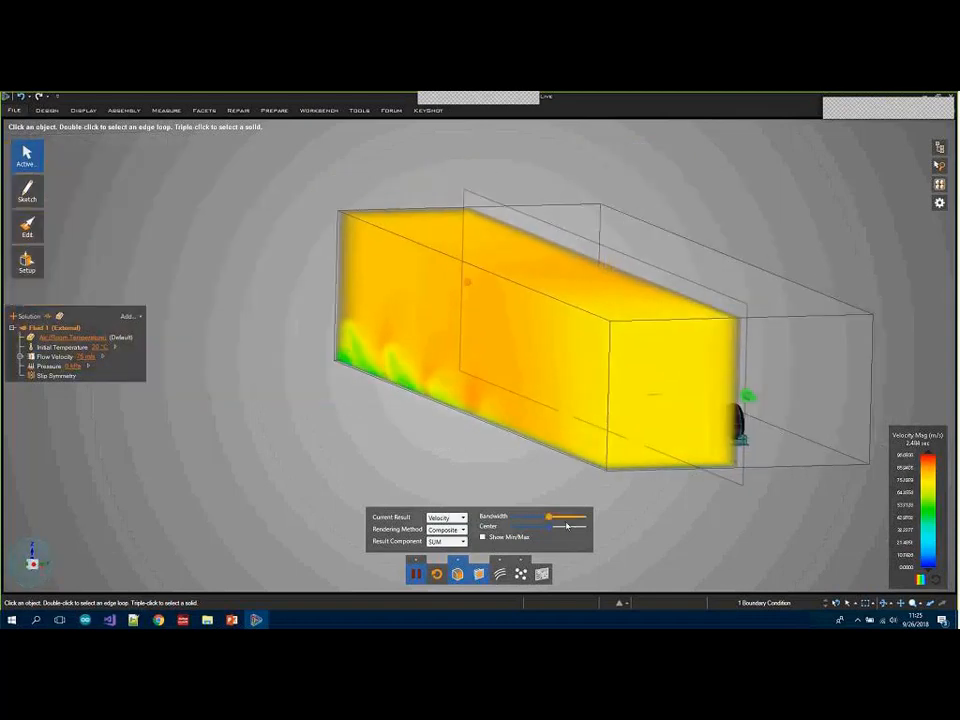
drag(548, 517, 533, 517)
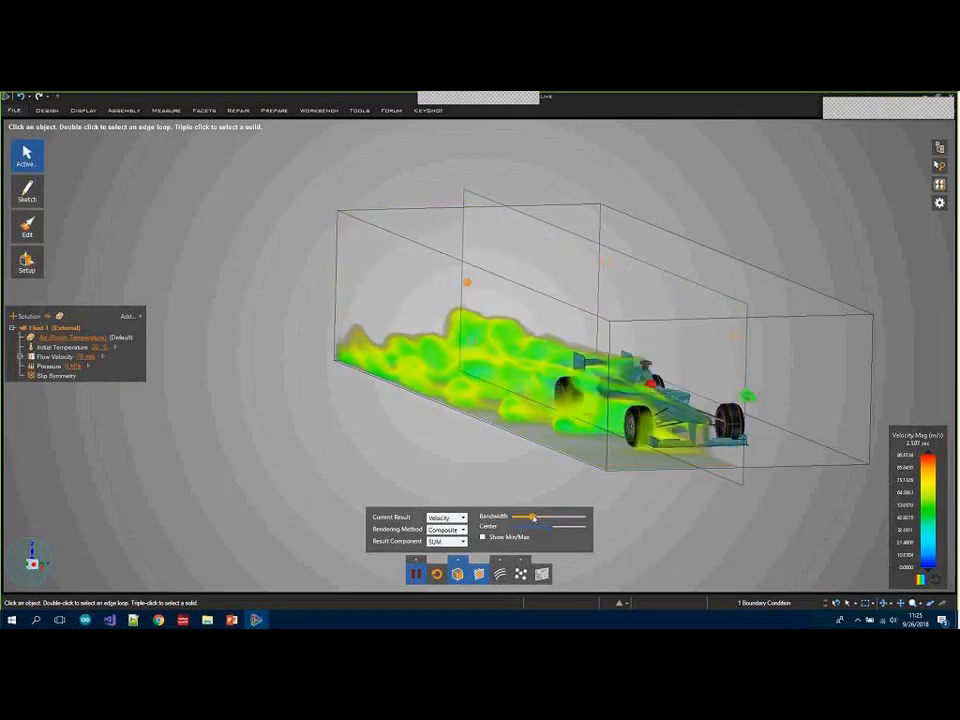
scroll(650, 455, up, 3)
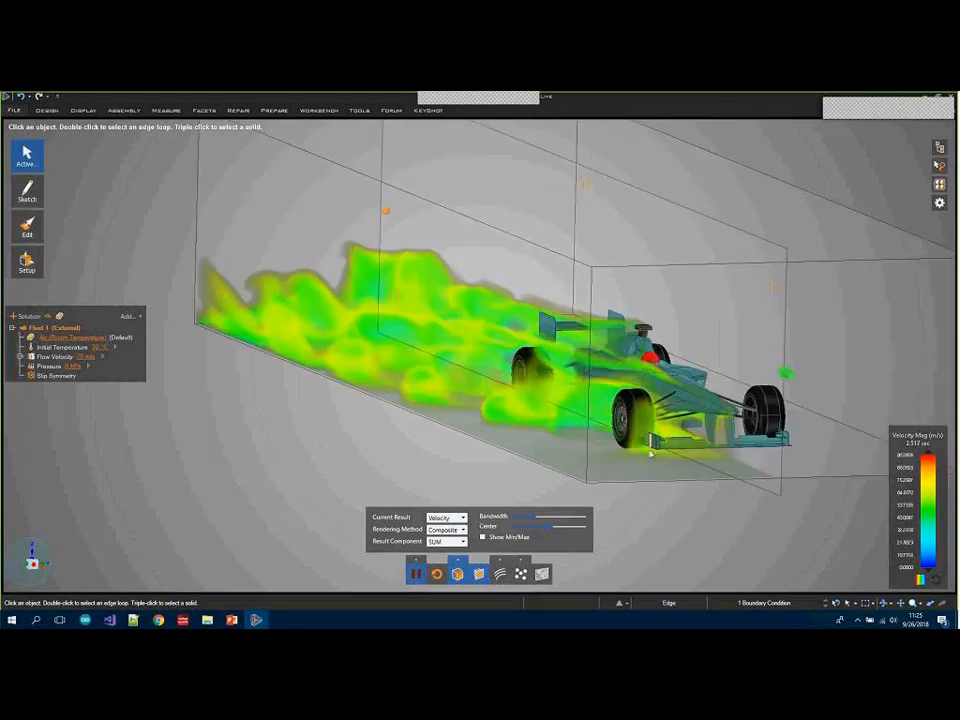
scroll(650, 455, up, 2)
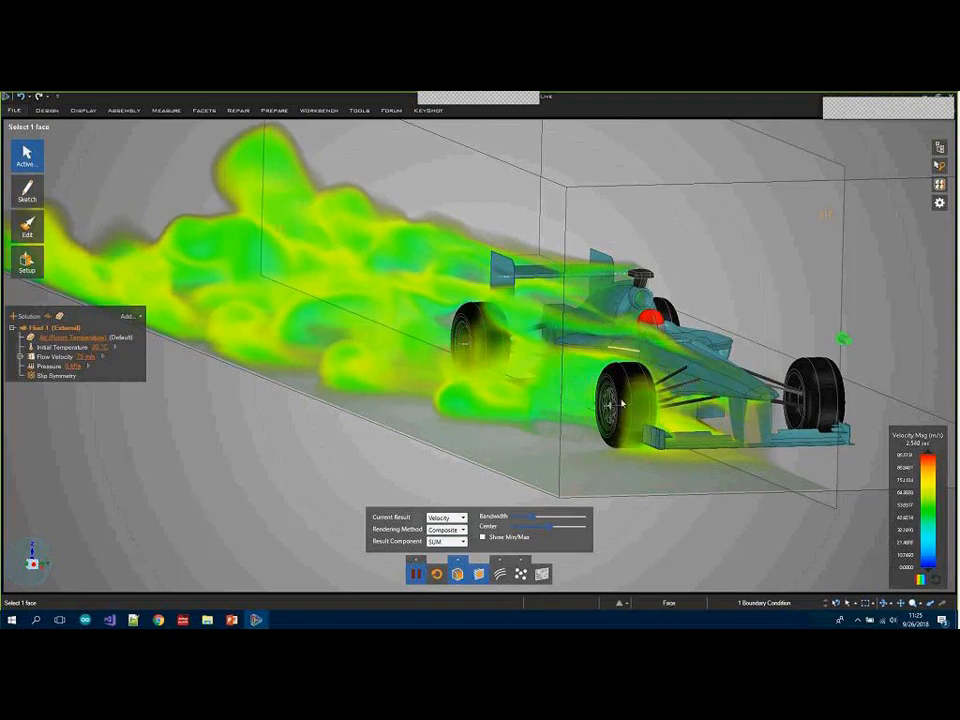
scroll(447, 451, down, 3)
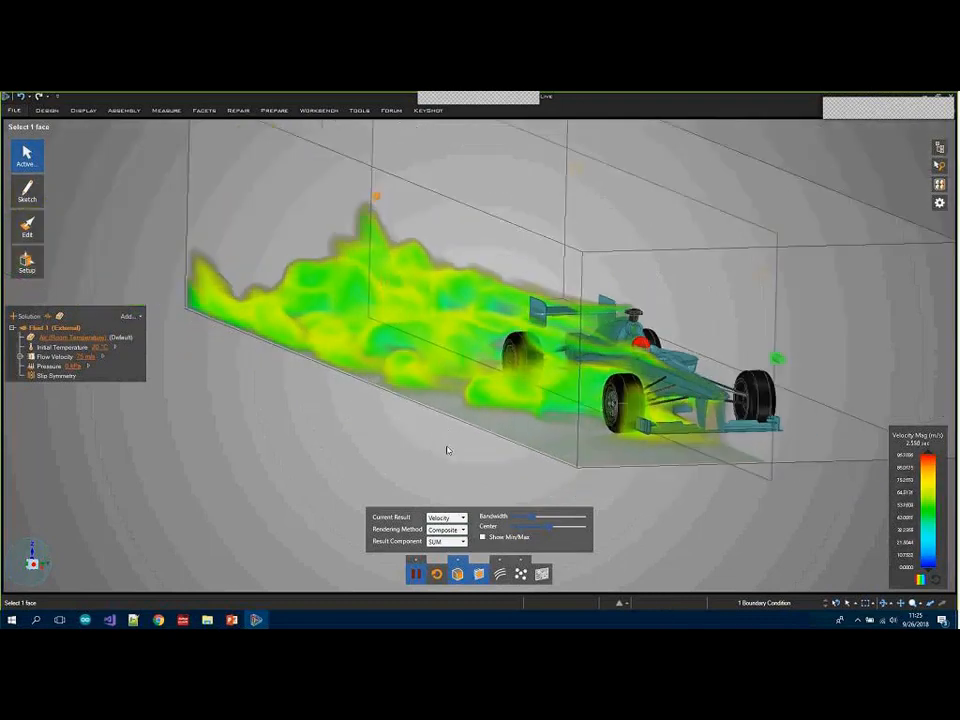
middle_drag(447, 451, 450, 457)
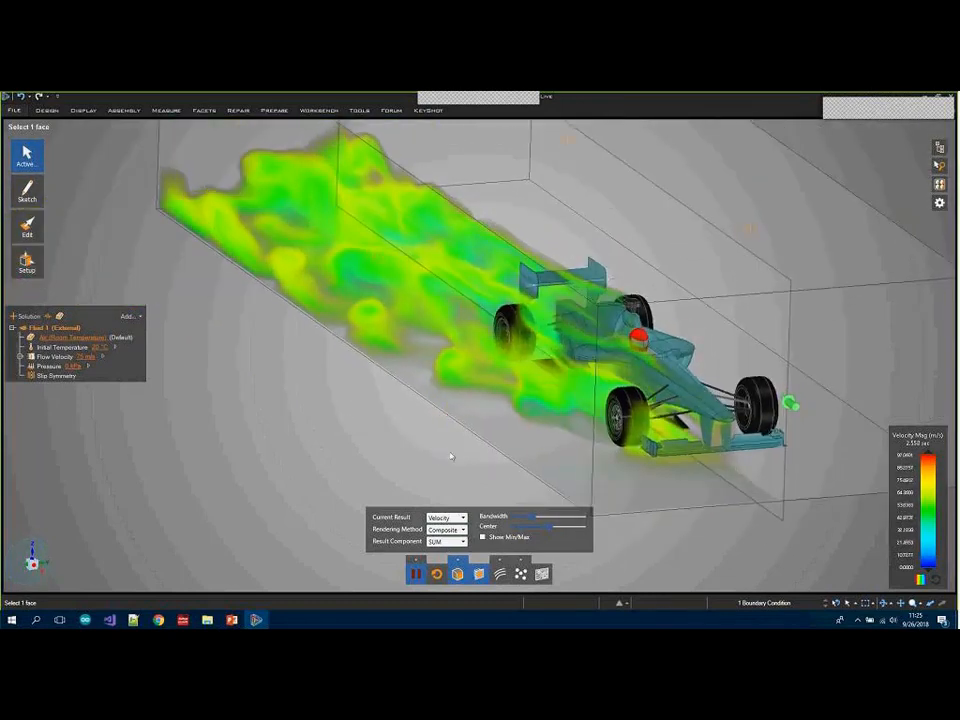
Turn on the time-averaged result display to compare the smoothed wake, and turn it off again.
click(417, 561)
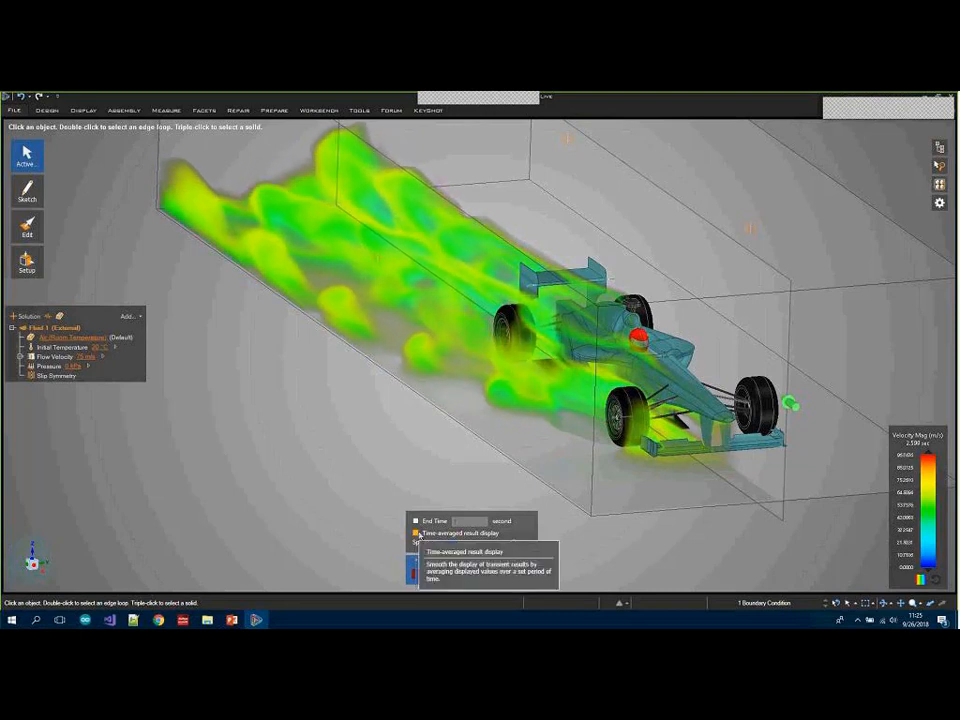
click(416, 533)
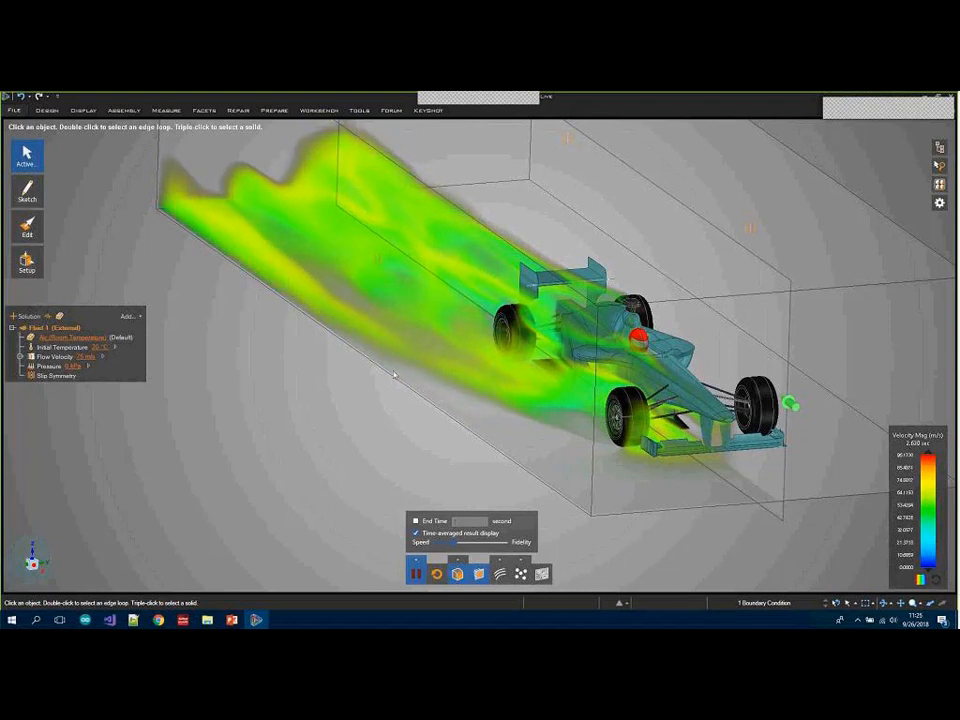
click(415, 534)
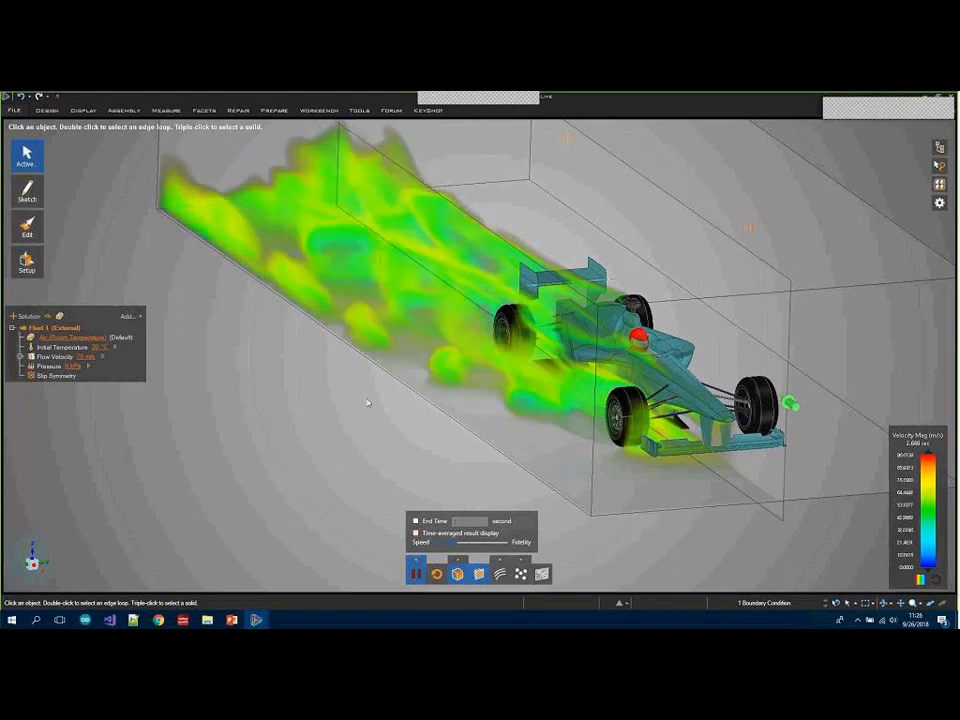
View the car from the side and clip the model with the plane through its middle.
mouse_move(321, 415)
middle_down()
mouse_move(351, 414)
mouse_move(281, 411)
mouse_move(253, 435)
mouse_move(257, 390)
mouse_move(296, 332)
mouse_move(621, 400)
mouse_move(621, 377)
mouse_move(261, 296)
middle_up()
right_click(253, 296)
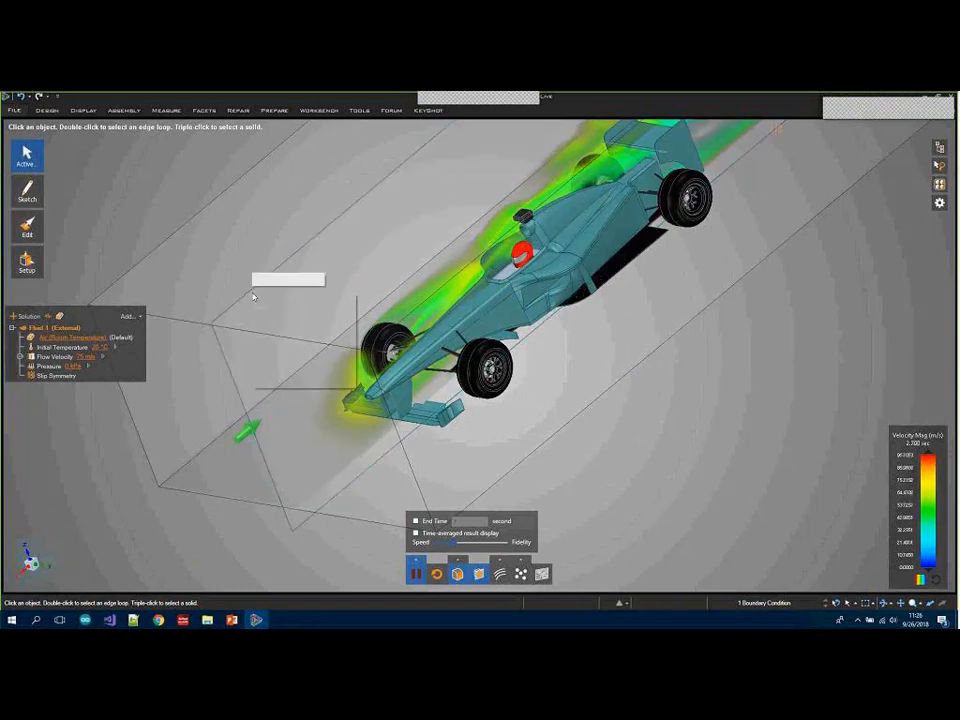
key(Escape)
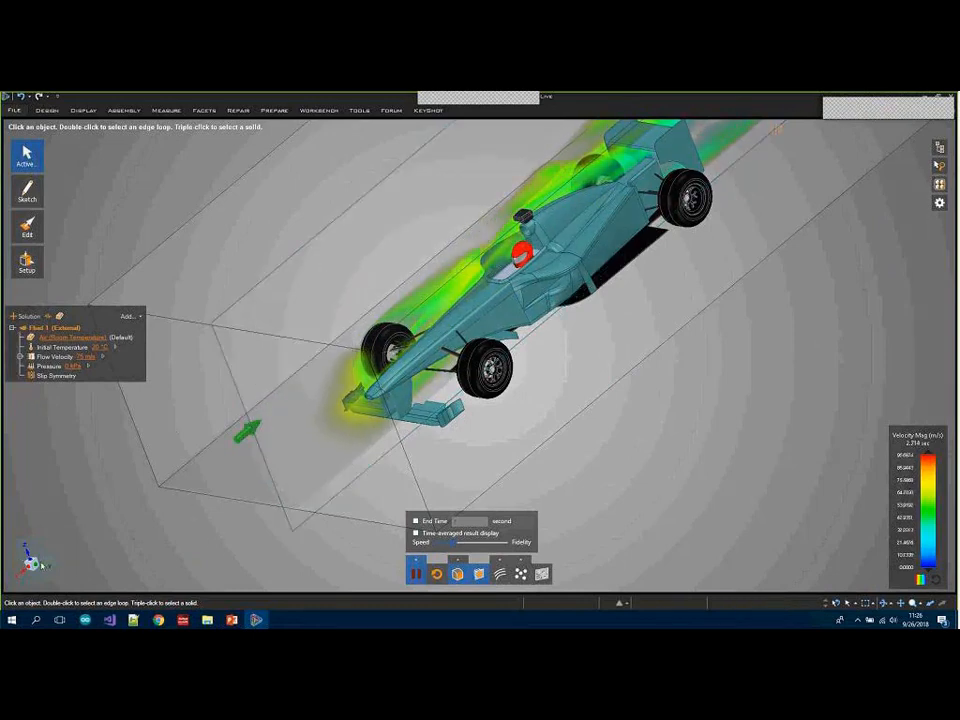
middle_drag(240, 428, 431, 289)
click(32, 563)
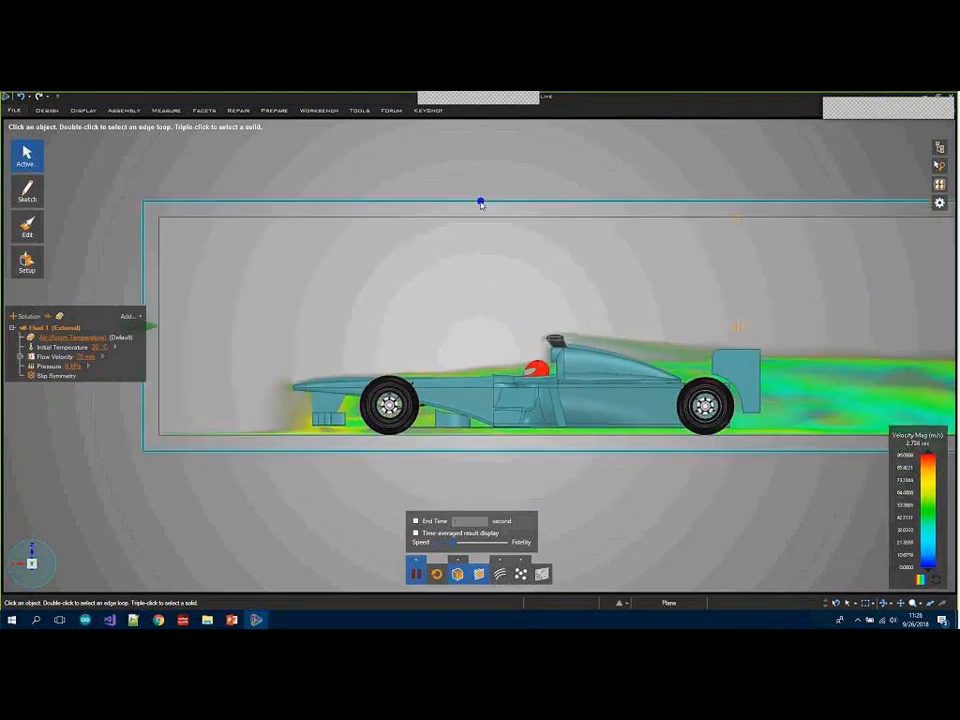
right_click(480, 203)
mouse_move(540, 280)
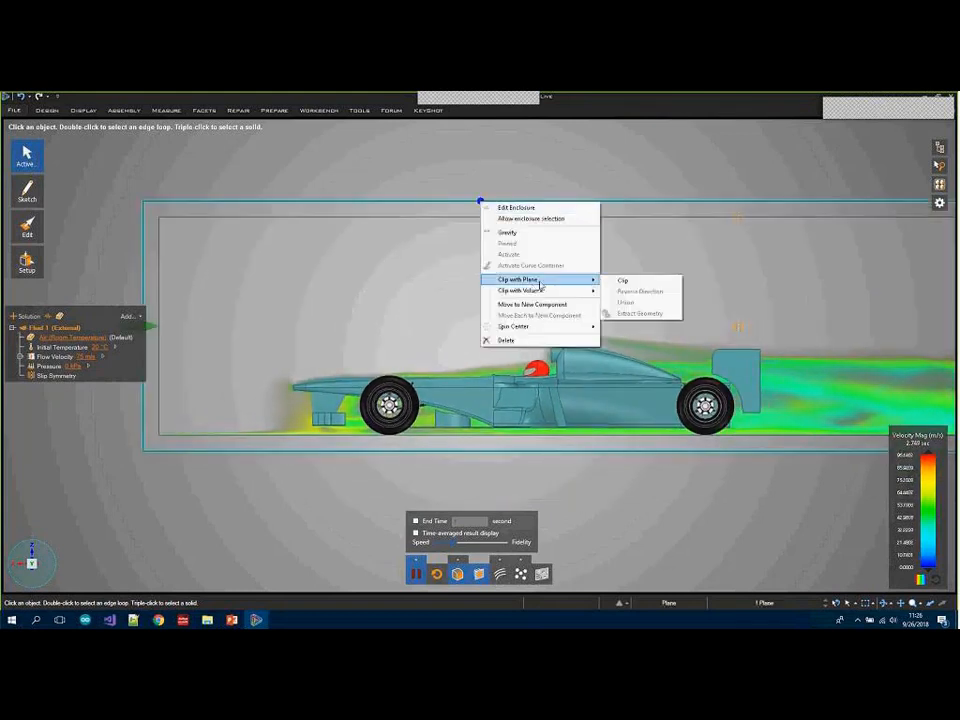
click(620, 281)
scroll(555, 404, up, 5)
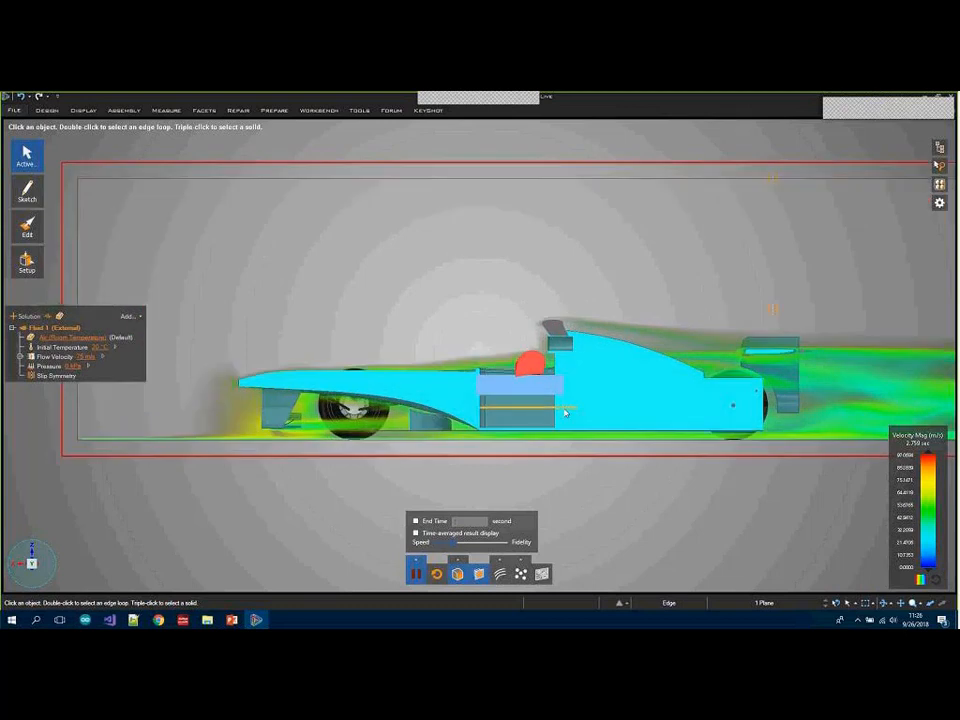
scroll(555, 400, down, 2)
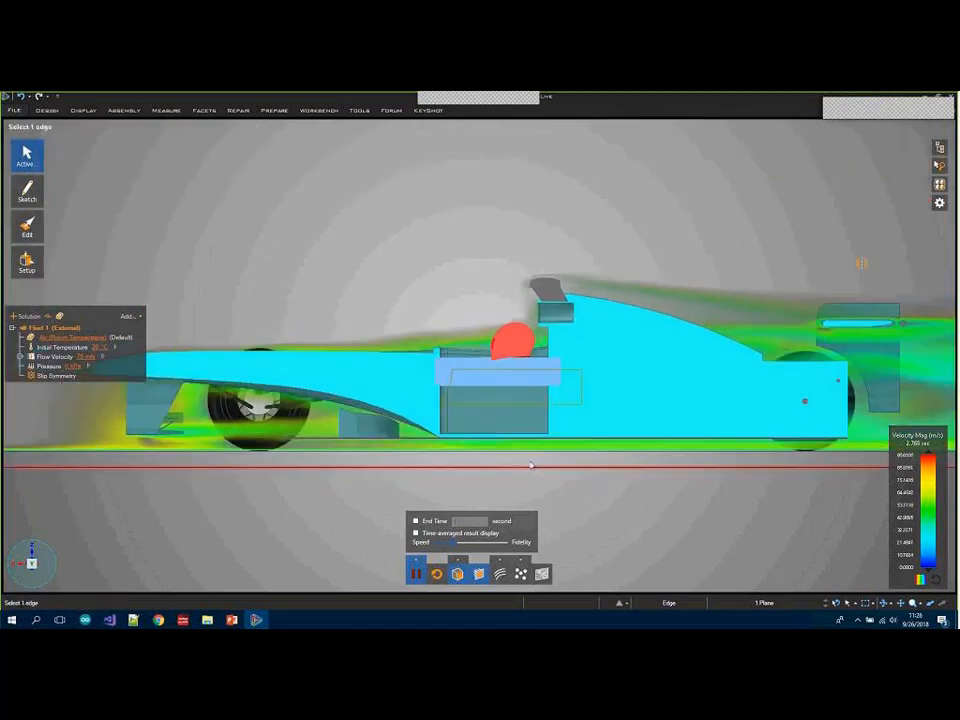
Change the rendering method of the velocity result to Surface and inspect the flow on the section plane along the whole car.
click(455, 560)
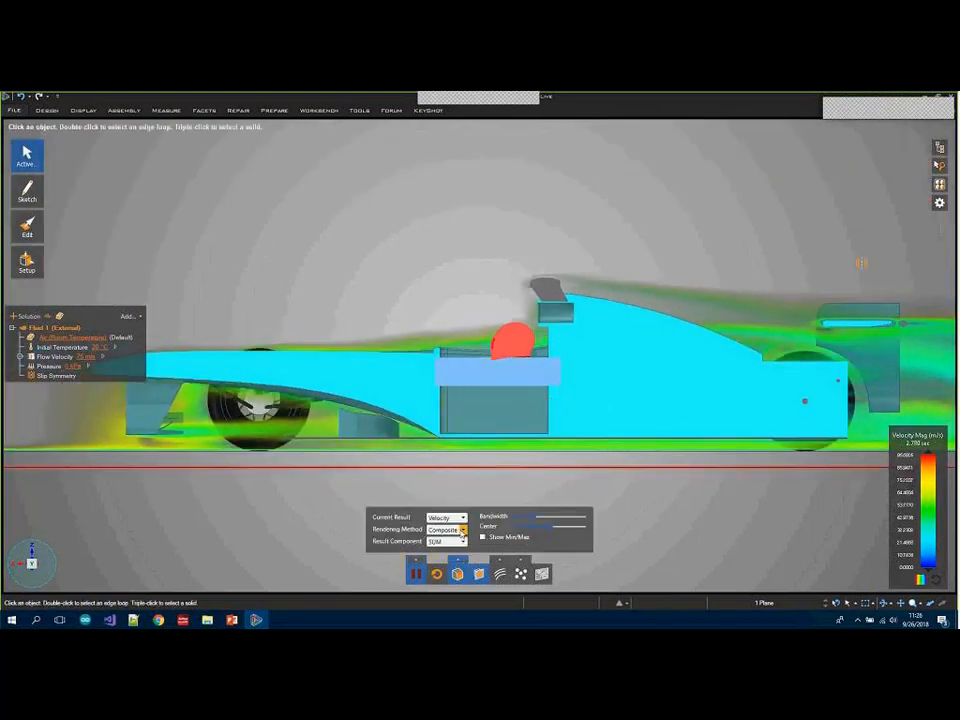
click(462, 530)
click(444, 549)
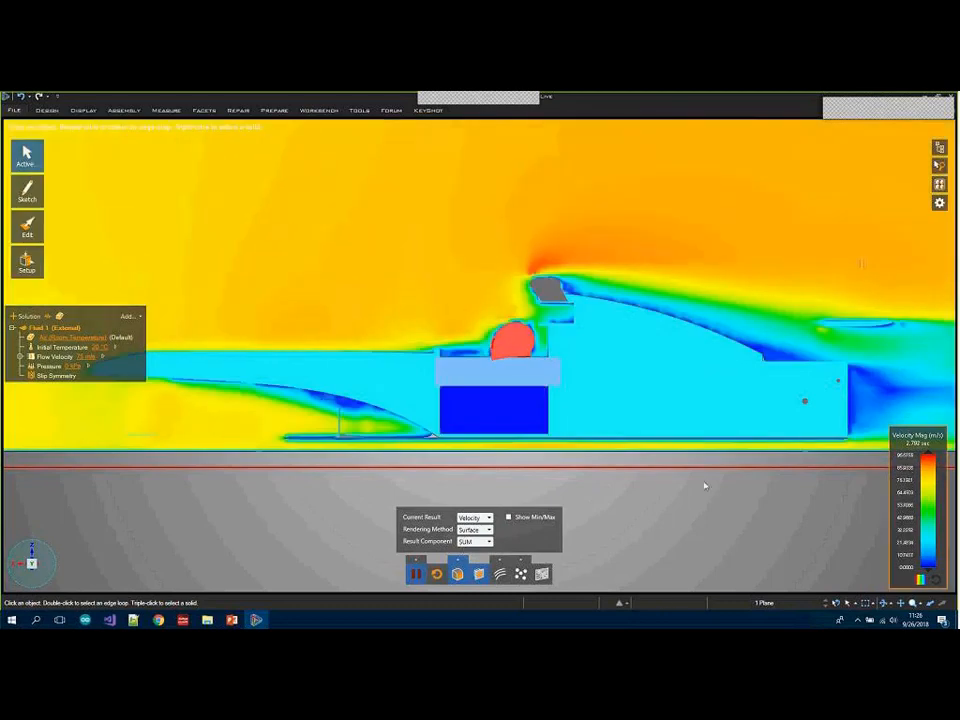
scroll(567, 460, down, 3)
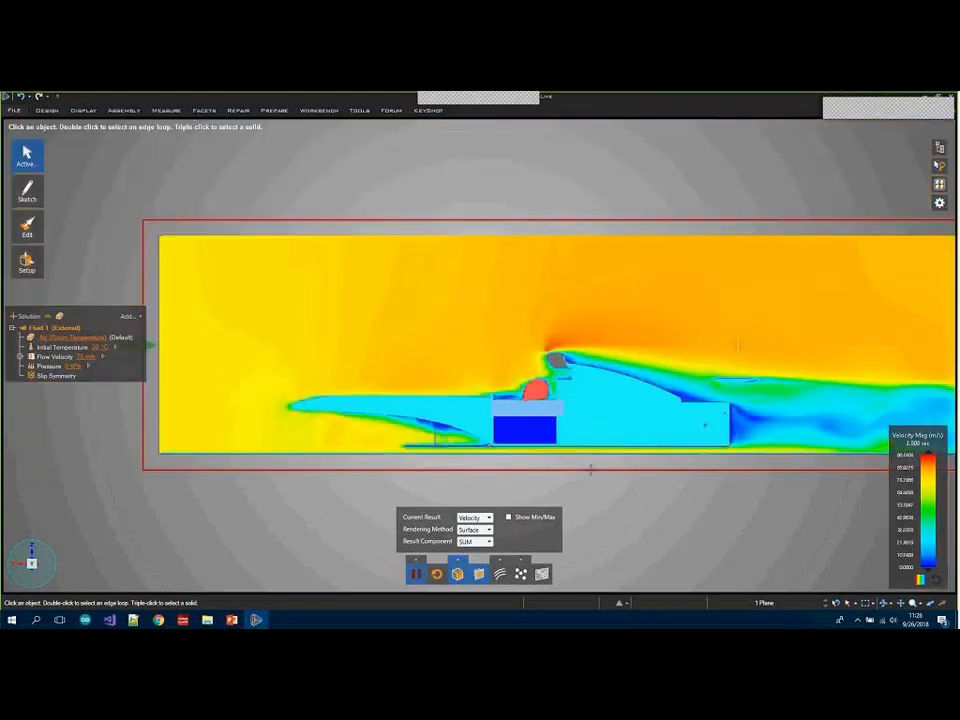
ctrl+middle_drag(591, 470, 570, 465)
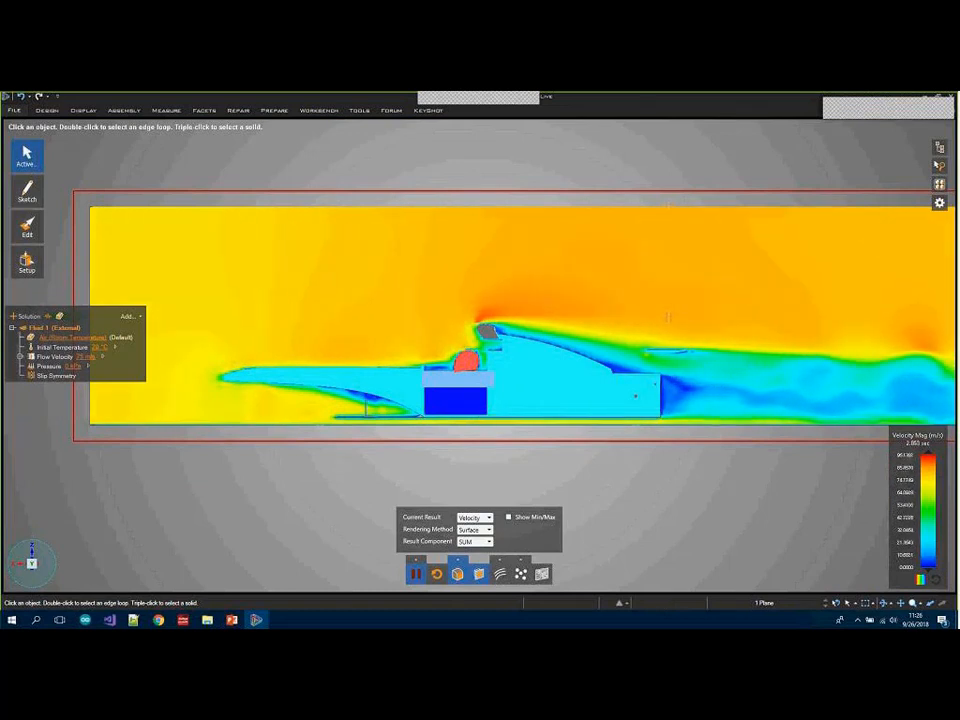
scroll(605, 450, down, 2)
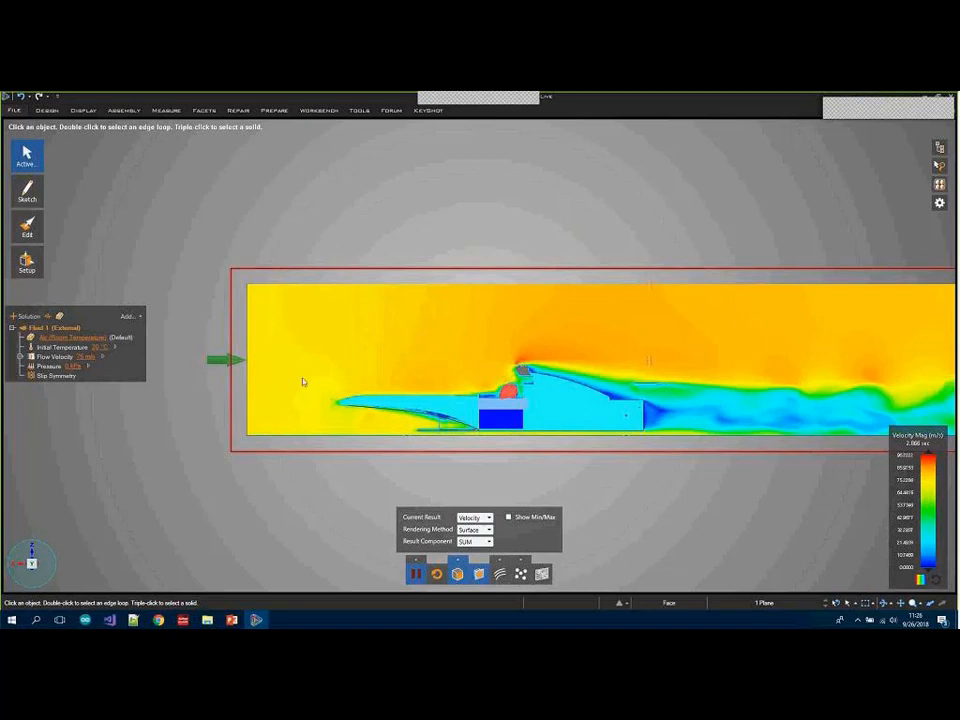
middle_drag(510, 208, 518, 216)
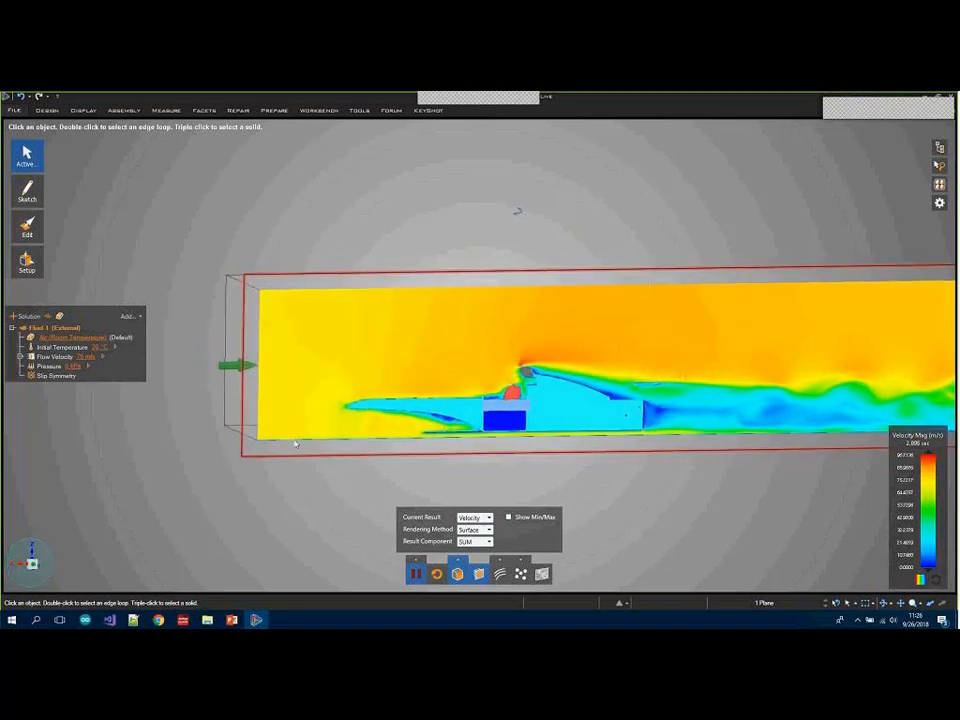
Turn off the plane clipping to show the full car again, and inspect the velocity section around the rear wing.
right_click(250, 456)
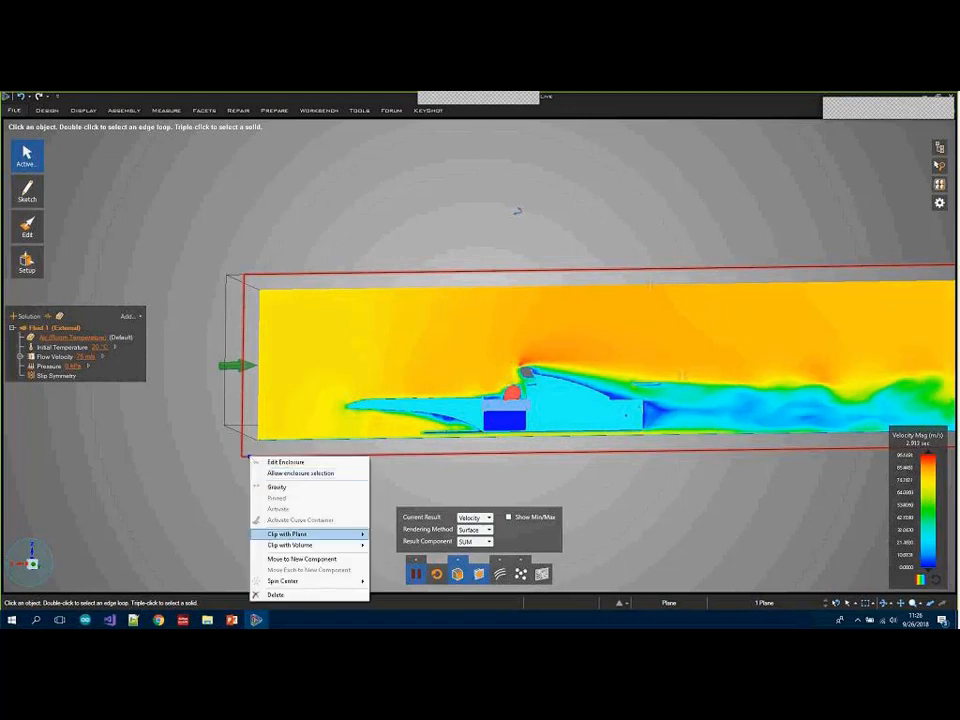
click(380, 537)
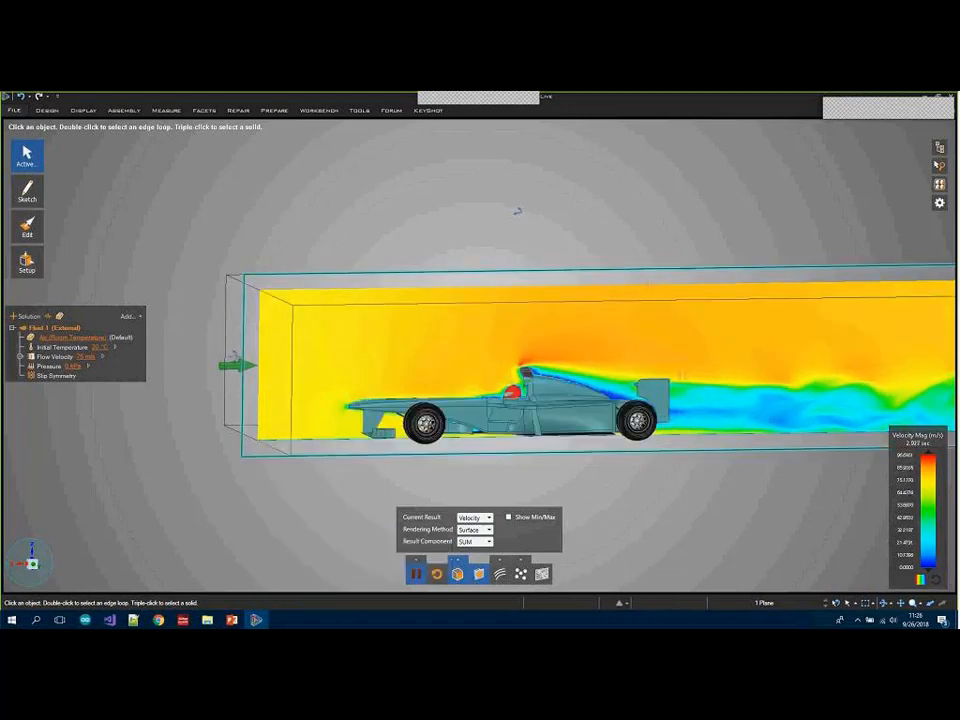
middle_drag(682, 340, 712, 396)
scroll(672, 414, up, 10)
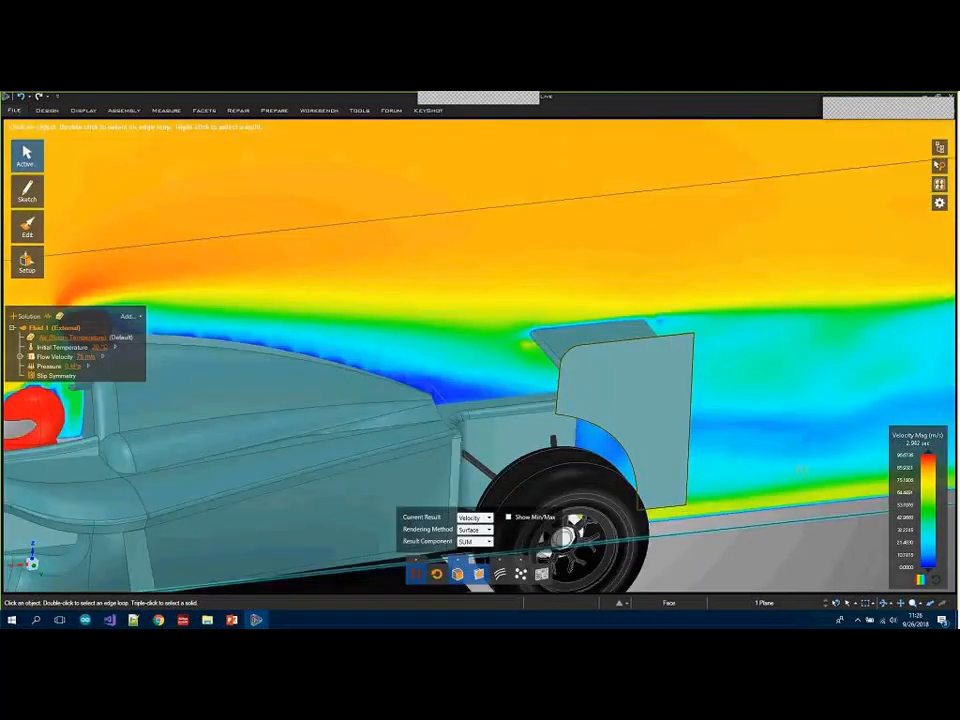
scroll(643, 376, down, 6)
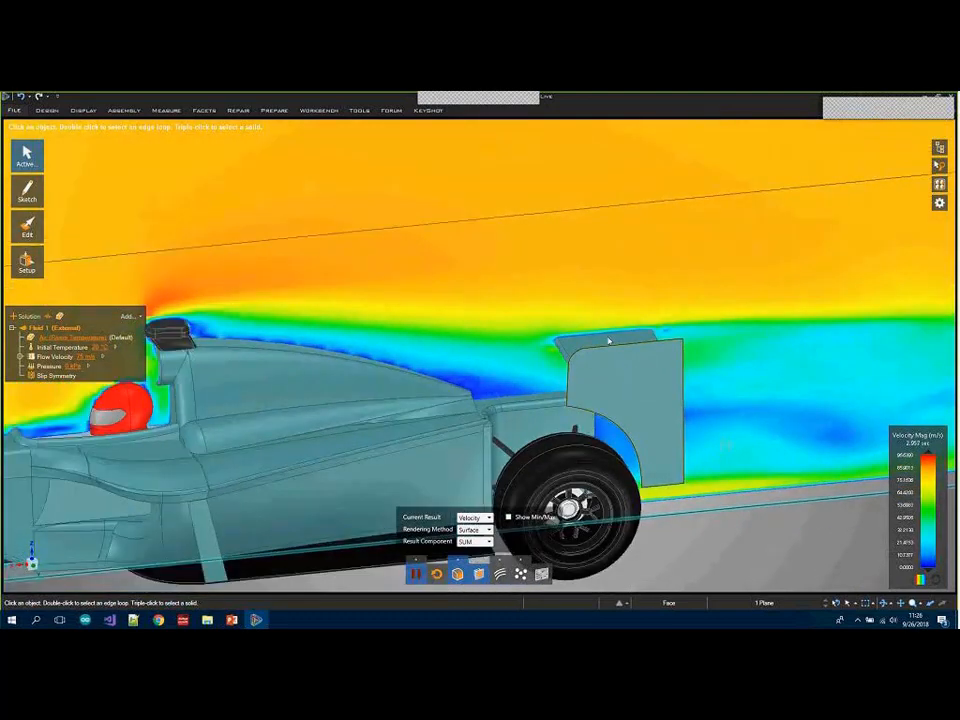
scroll(607, 343, down, 6)
Replace the car's rear wing in the running simulation by hiding the Old Wing component and showing the Rear Wing component.
click(608, 343)
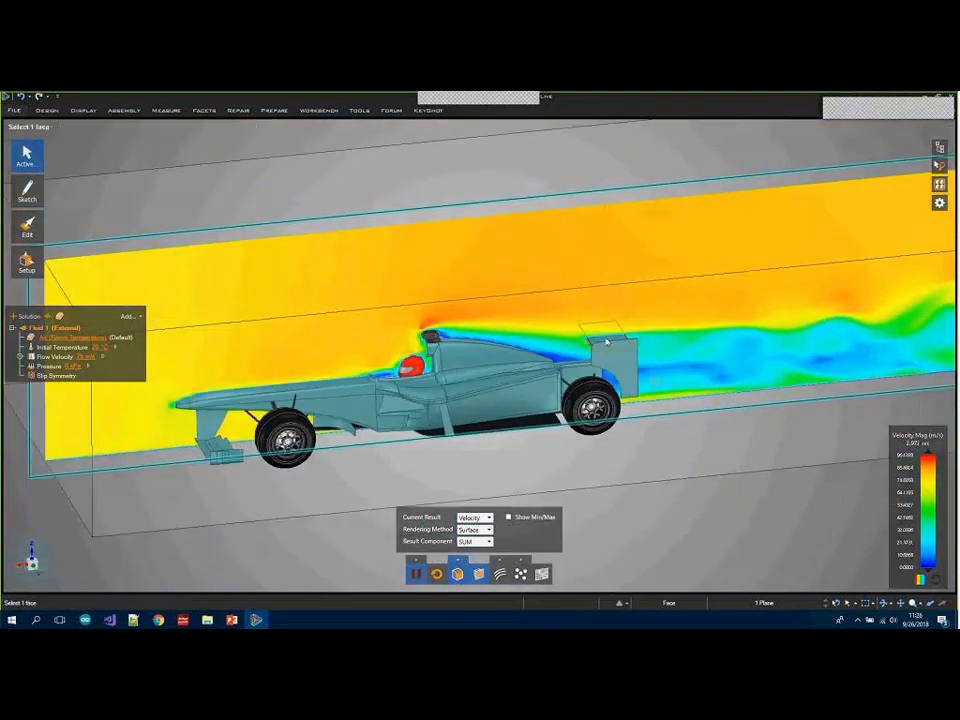
click(939, 148)
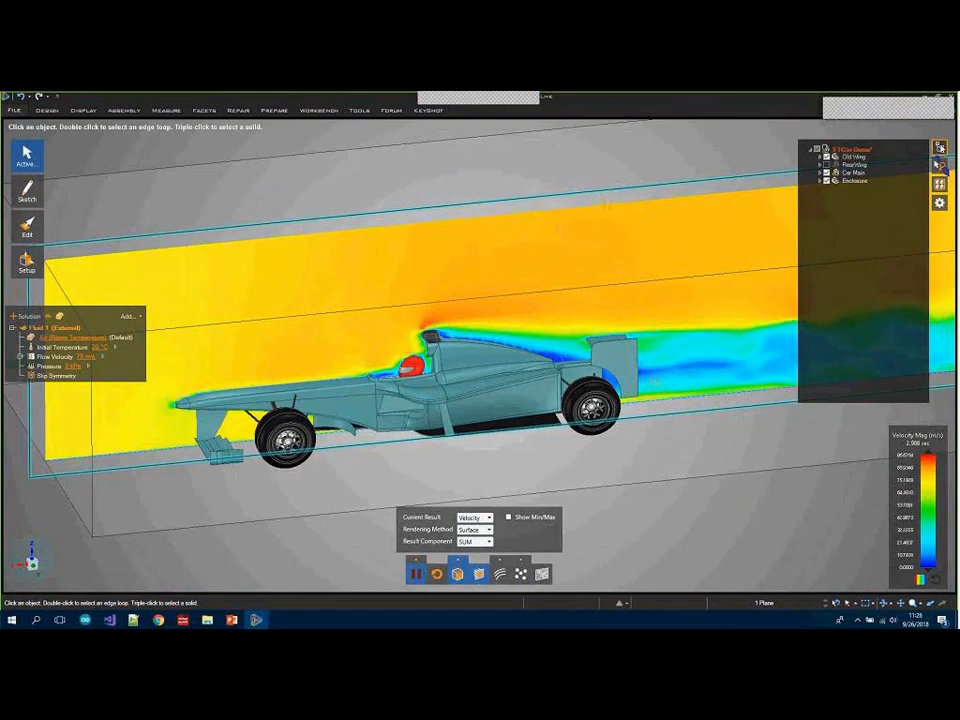
click(940, 148)
click(940, 149)
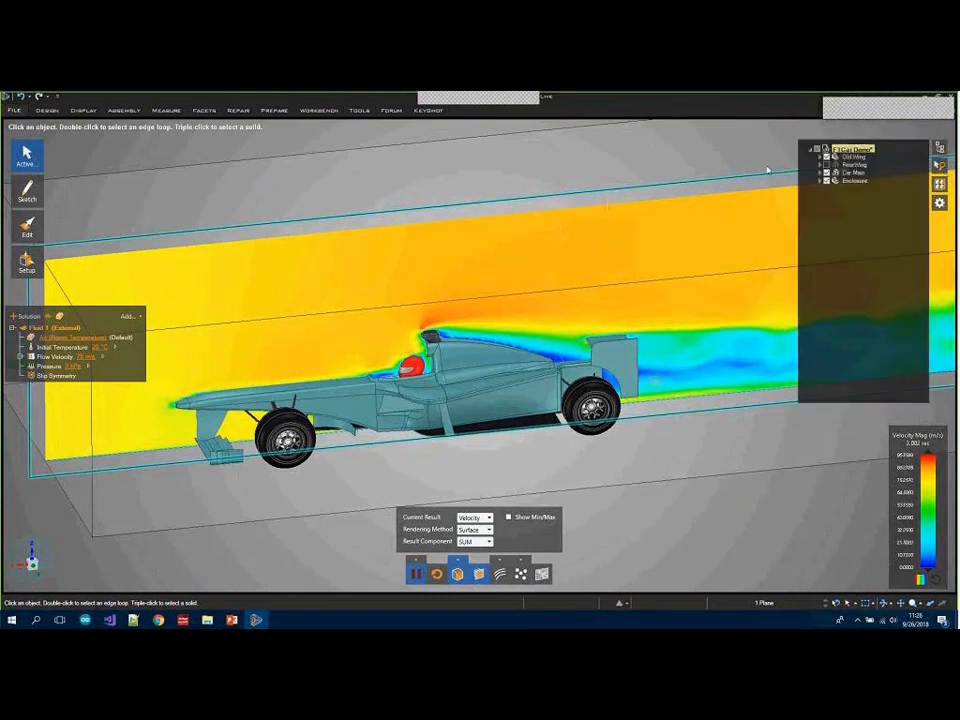
click(835, 157)
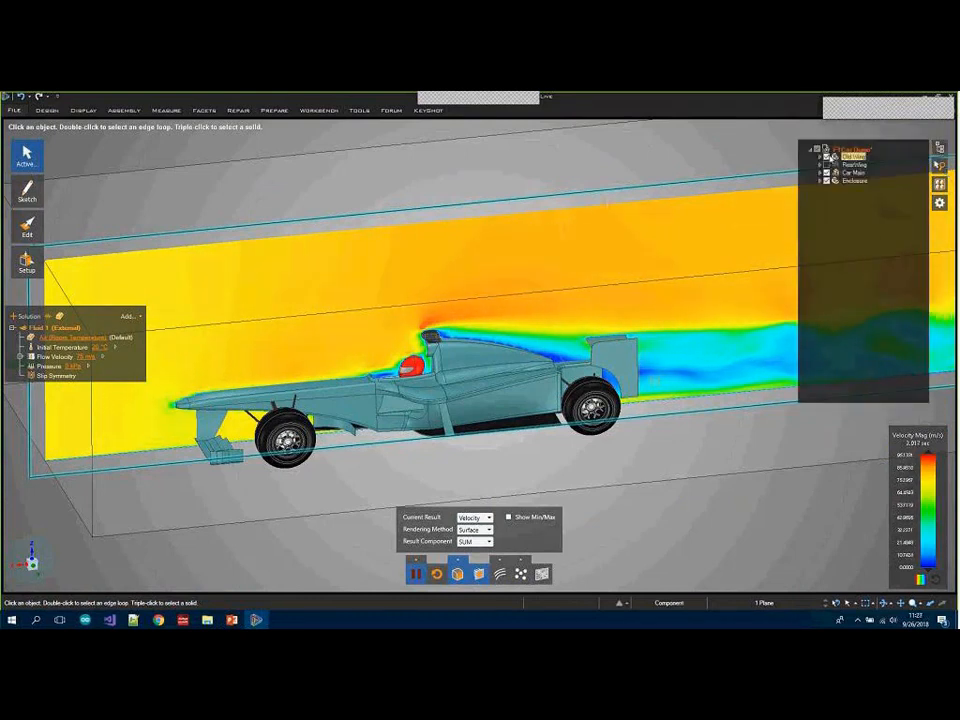
click(828, 164)
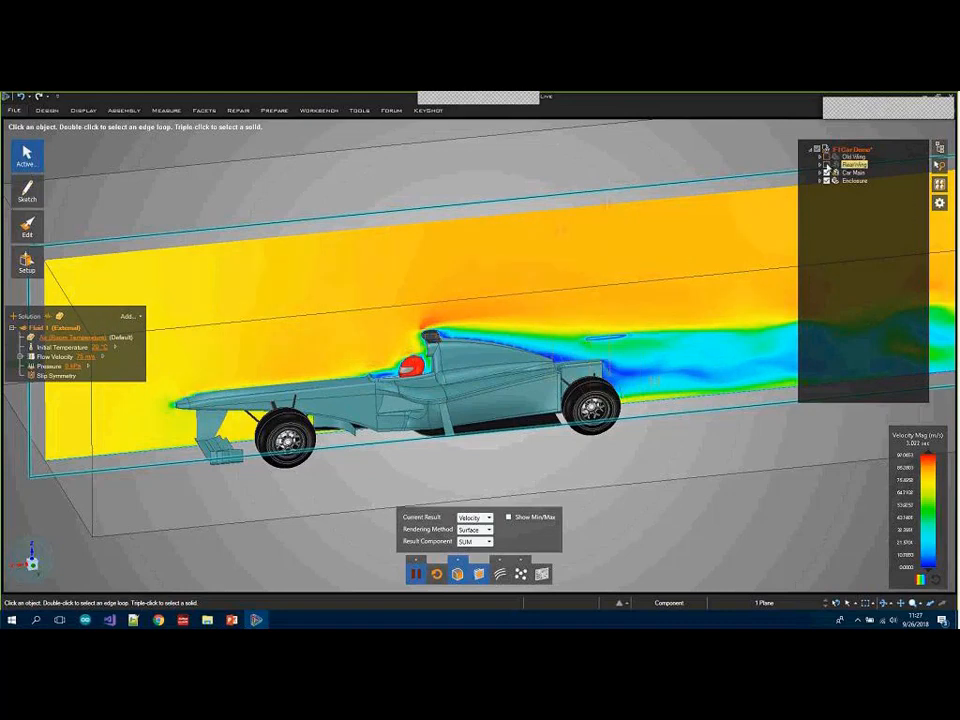
scroll(615, 362, up, 4)
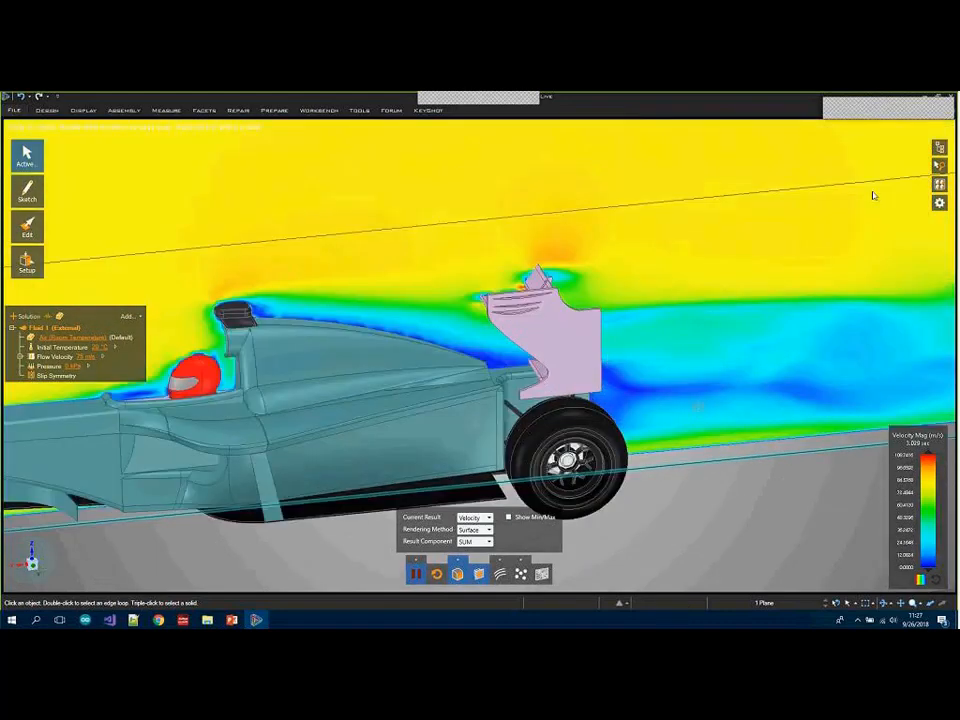
Hide the Rear Wing component to compare the wake without any wing, and show it again.
mouse_move(935, 150)
click(853, 164)
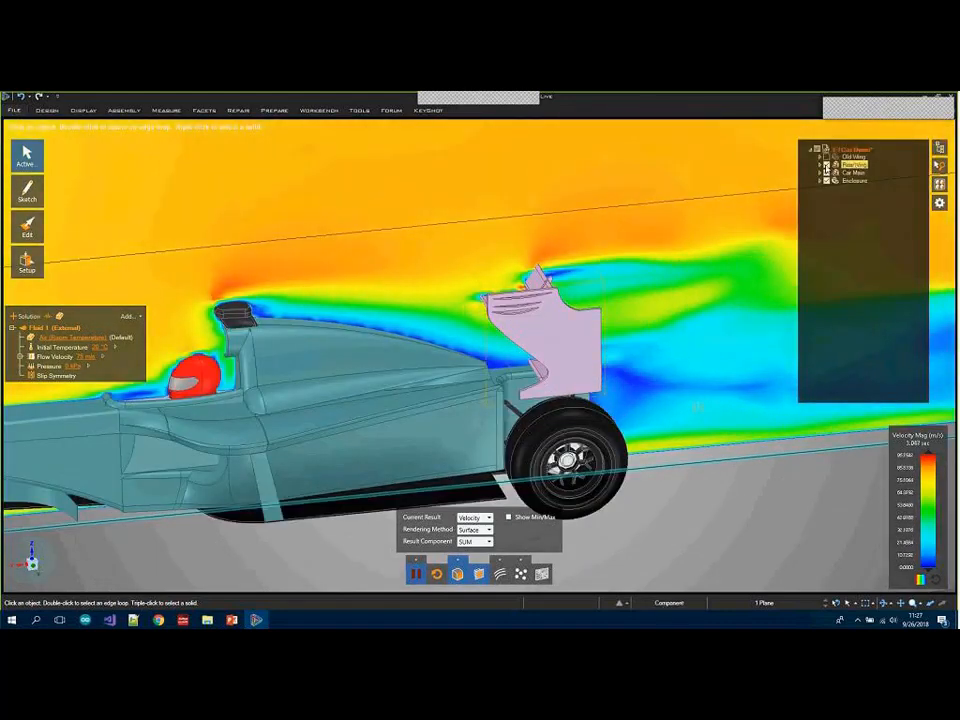
click(827, 166)
middle_drag(574, 328, 572, 312)
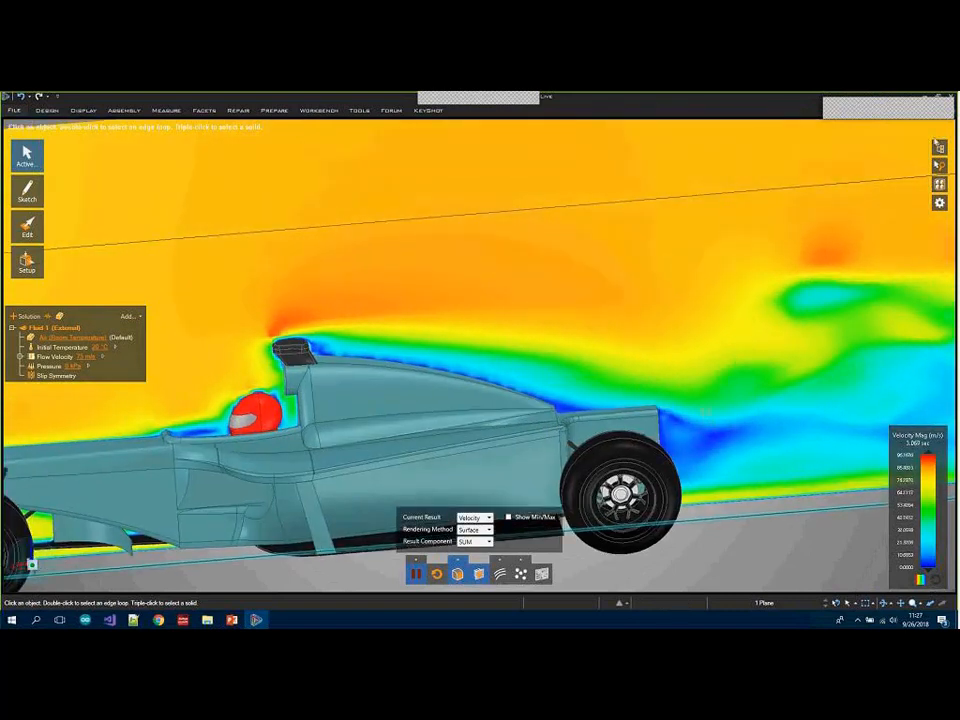
mouse_move(940, 147)
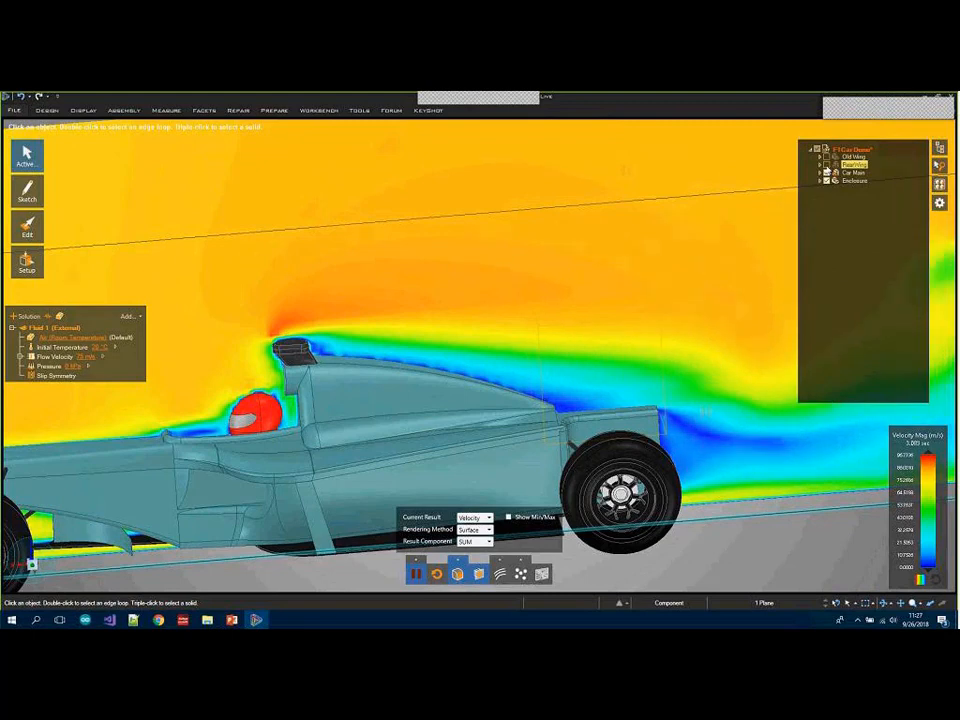
click(827, 166)
Examine the airflow around the new rear wing's slots and upper flap at close range and in the wake behind the car.
scroll(702, 403, down, 5)
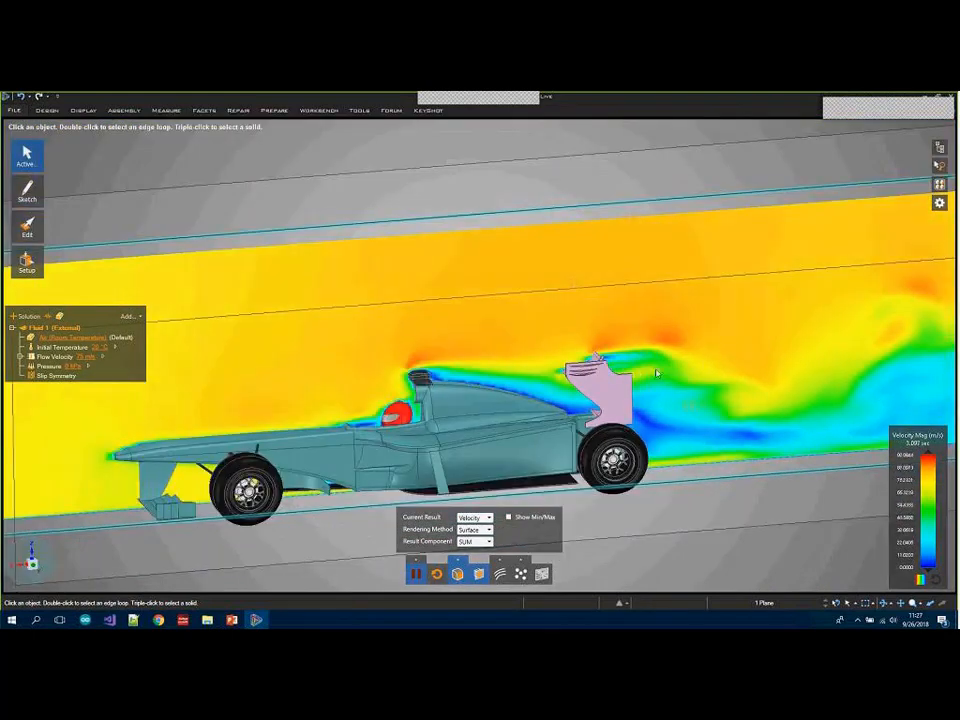
shift+middle_drag(657, 374, 627, 345)
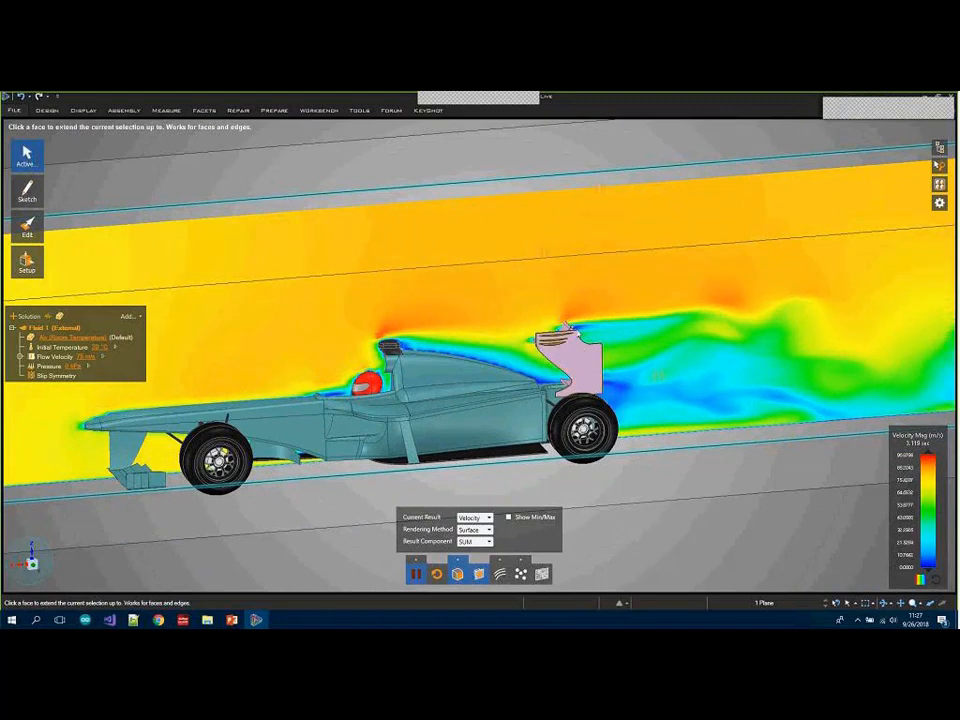
scroll(571, 338, up, 3)
scroll(571, 340, up, 5)
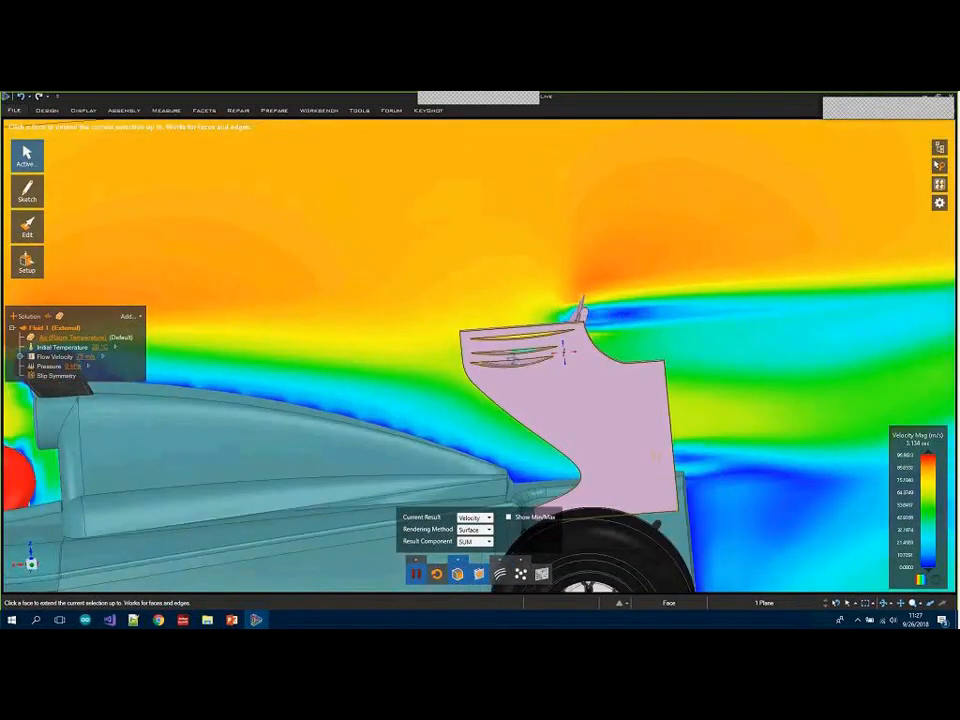
middle_drag(504, 348, 574, 364)
scroll(566, 362, down, 6)
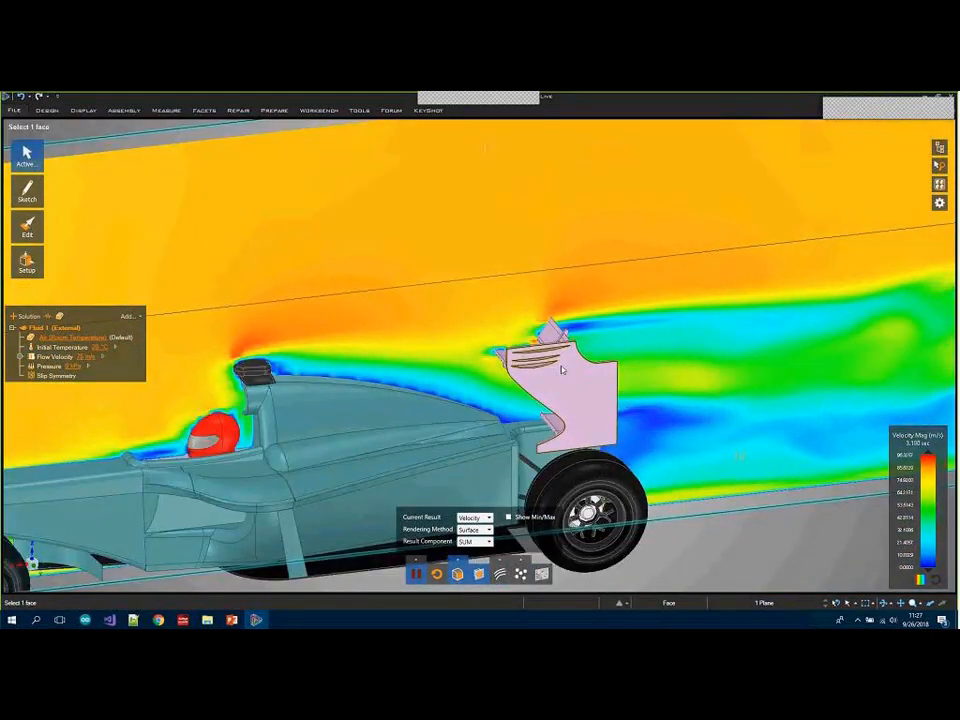
scroll(549, 331, up, 6)
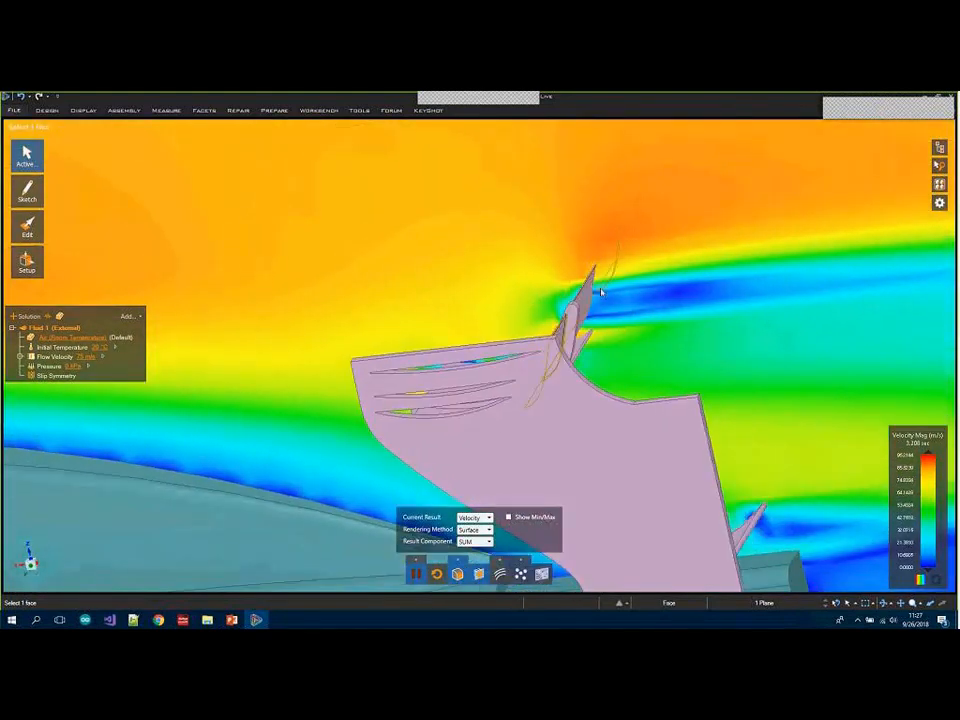
middle_drag(501, 331, 622, 302)
scroll(577, 313, down, 5)
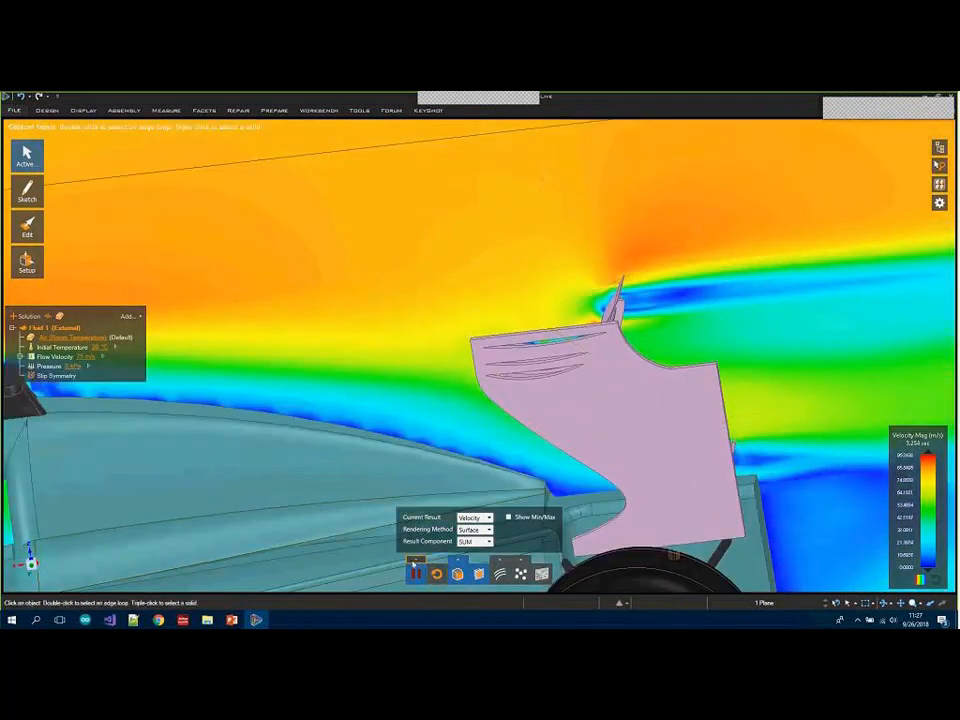
Raise the simulation's fidelity to about the middle of the Speed–Fidelity range and inspect the recalculated flow around the rear wing.
mouse_move(414, 566)
drag(455, 548, 473, 549)
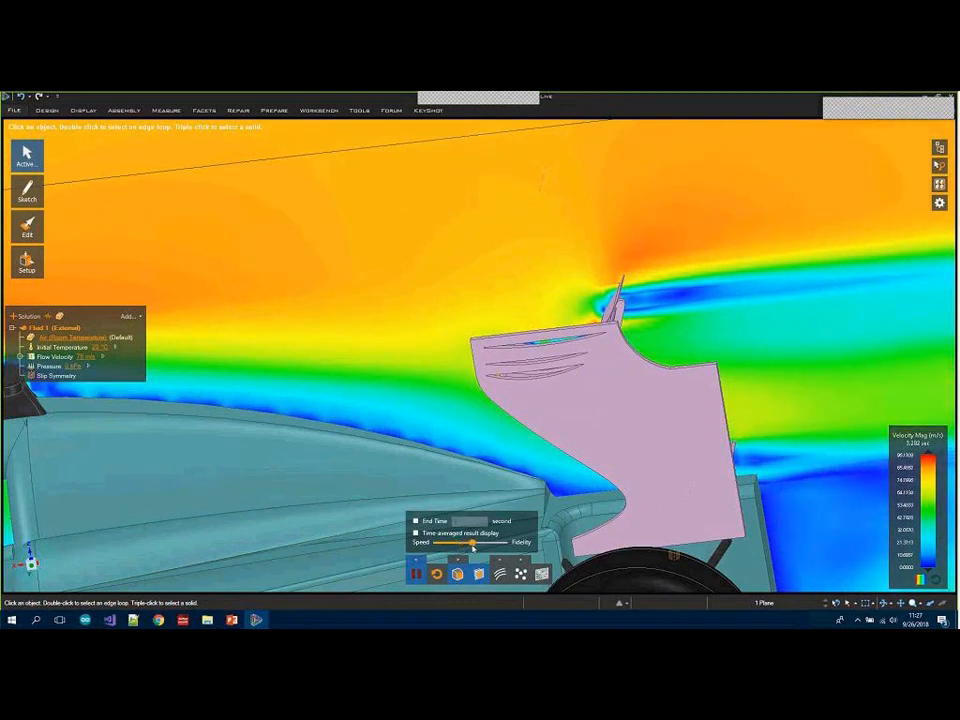
click(459, 575)
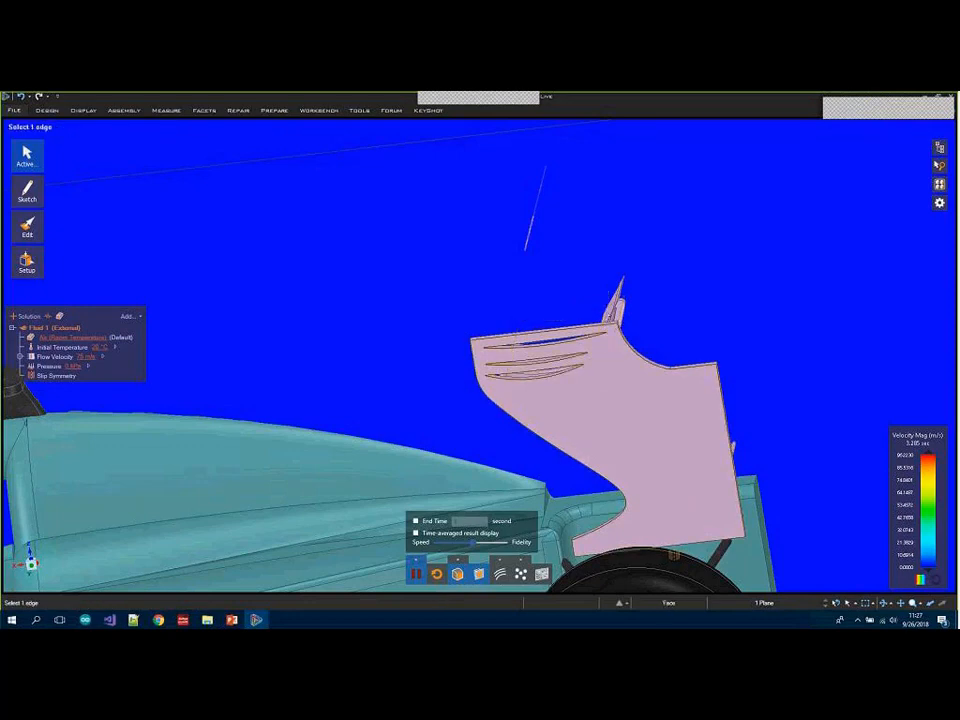
scroll(590, 331, down, 3)
scroll(600, 329, down, 4)
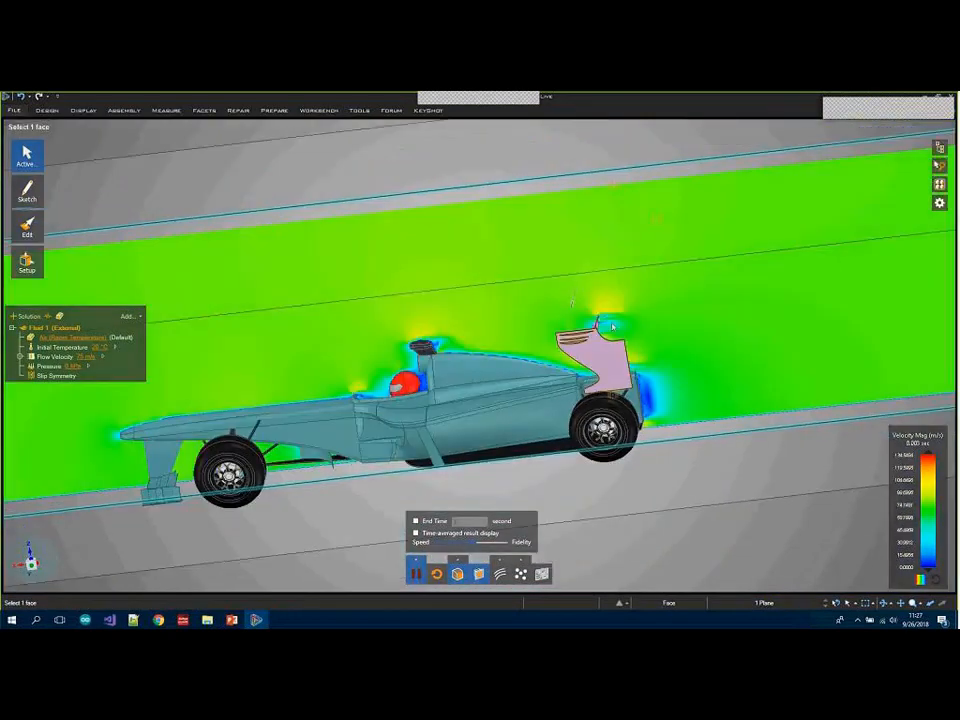
scroll(600, 329, up, 3)
scroll(600, 329, up, 3)
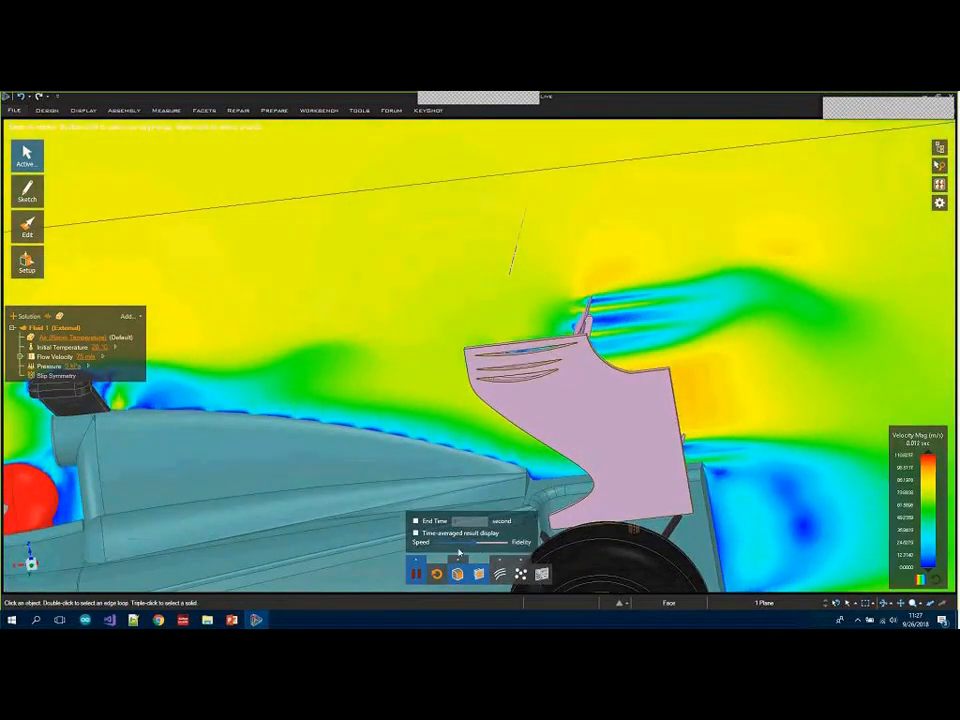
Clip the car model with its longitudinal section plane to expose the velocity field on the cut.
scroll(404, 202, down, 6)
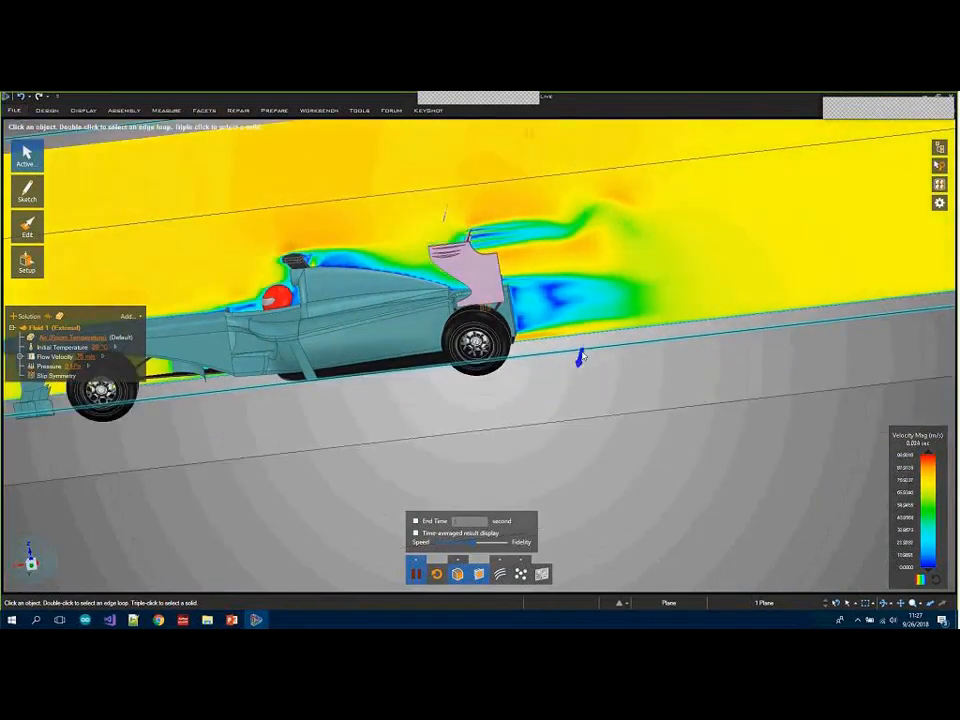
right_click(579, 357)
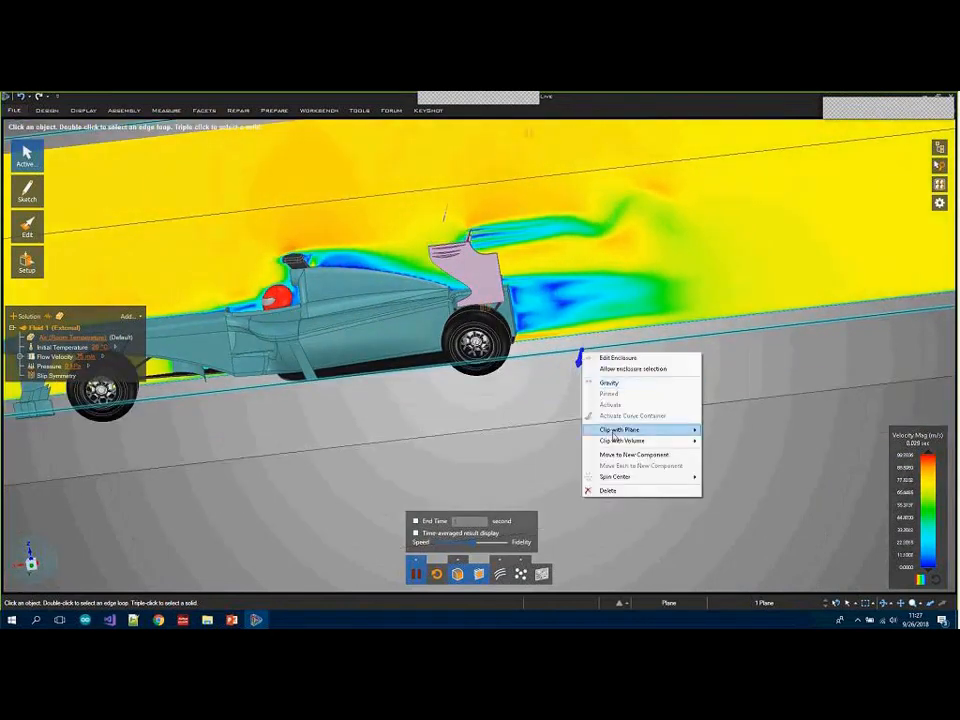
mouse_move(617, 431)
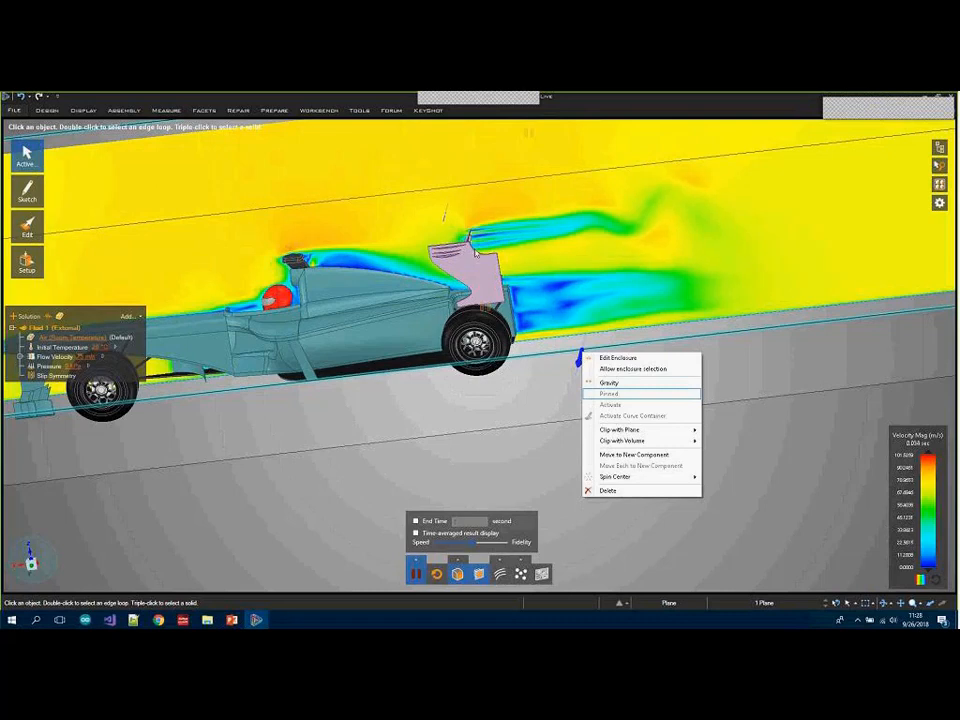
mouse_move(678, 434)
click(724, 431)
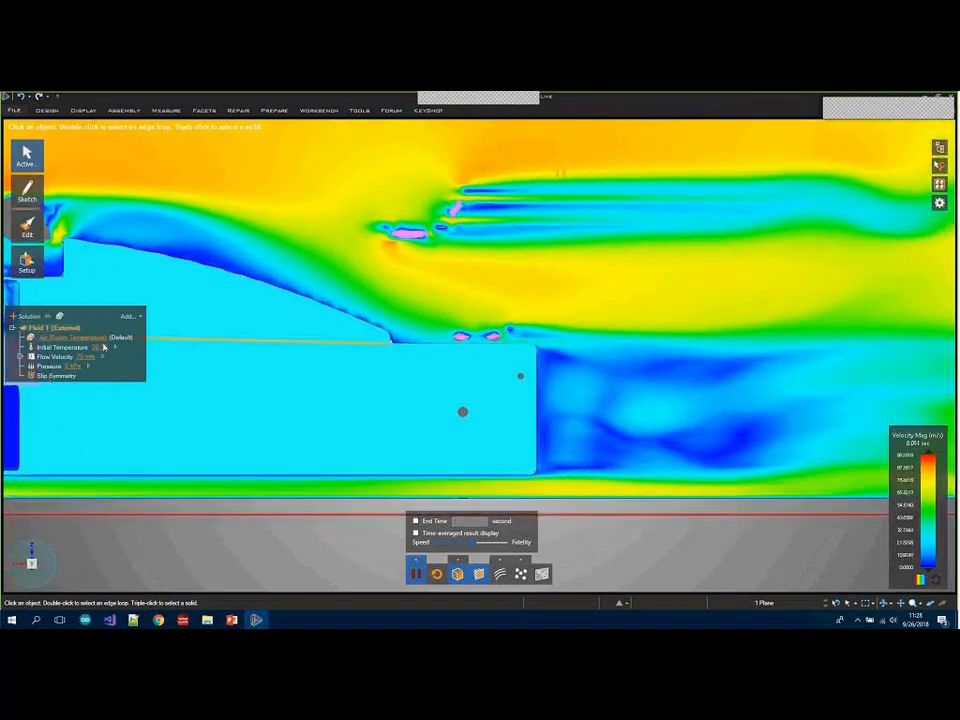
Inspect the sectioned flow around the rear wing elements and lower the simulation's fidelity toward Speed.
shift+middle_drag(394, 274, 466, 357)
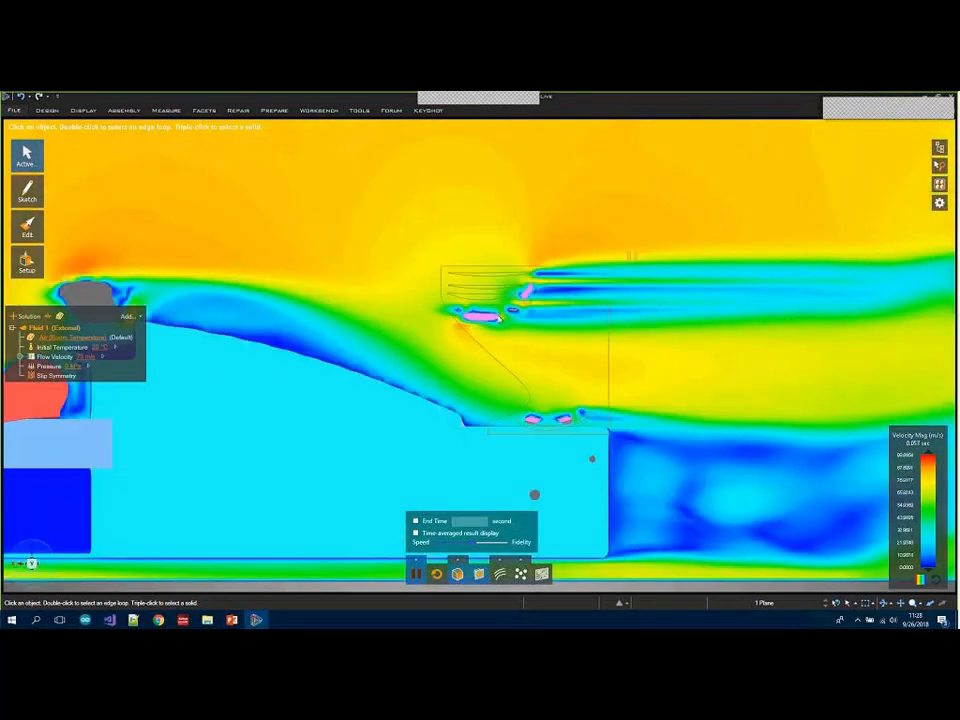
scroll(490, 322, up, 3)
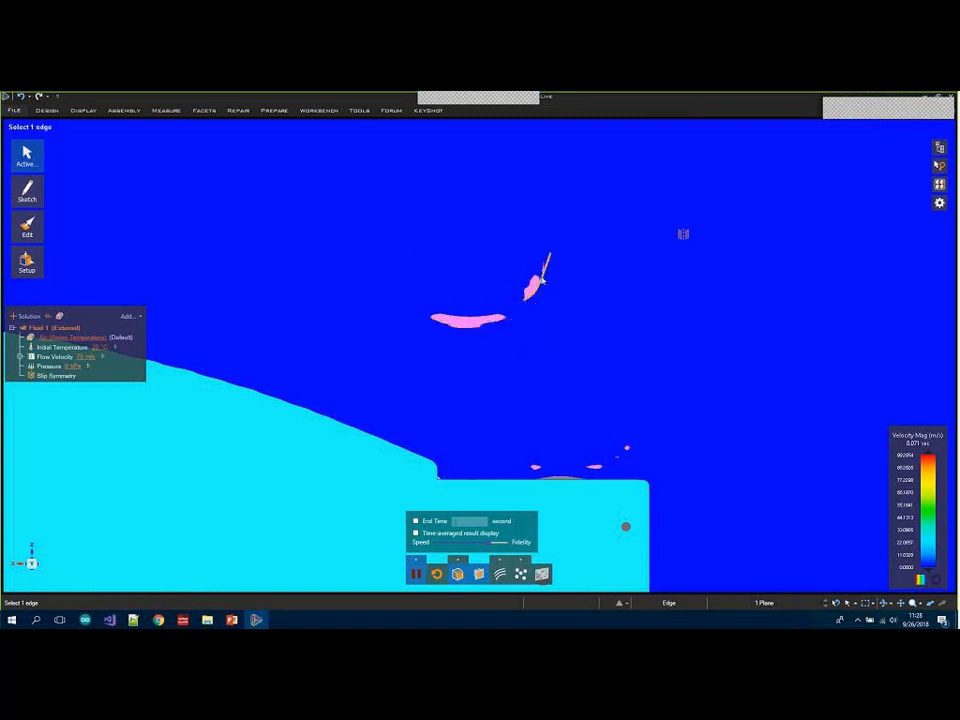
scroll(447, 395, down, 5)
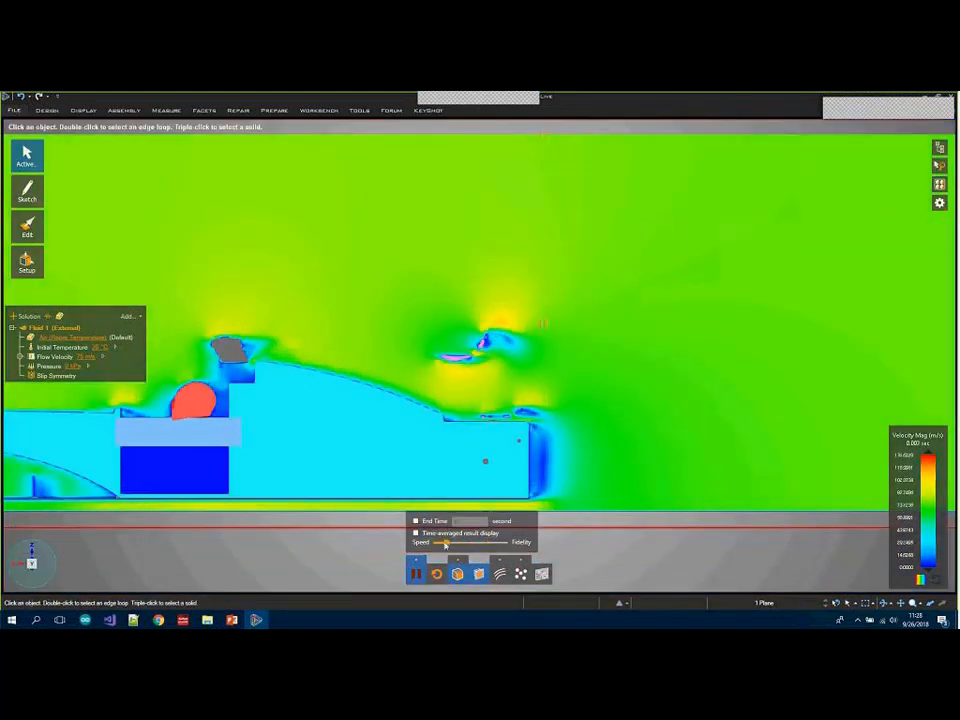
click(373, 407)
scroll(369, 412, down, 5)
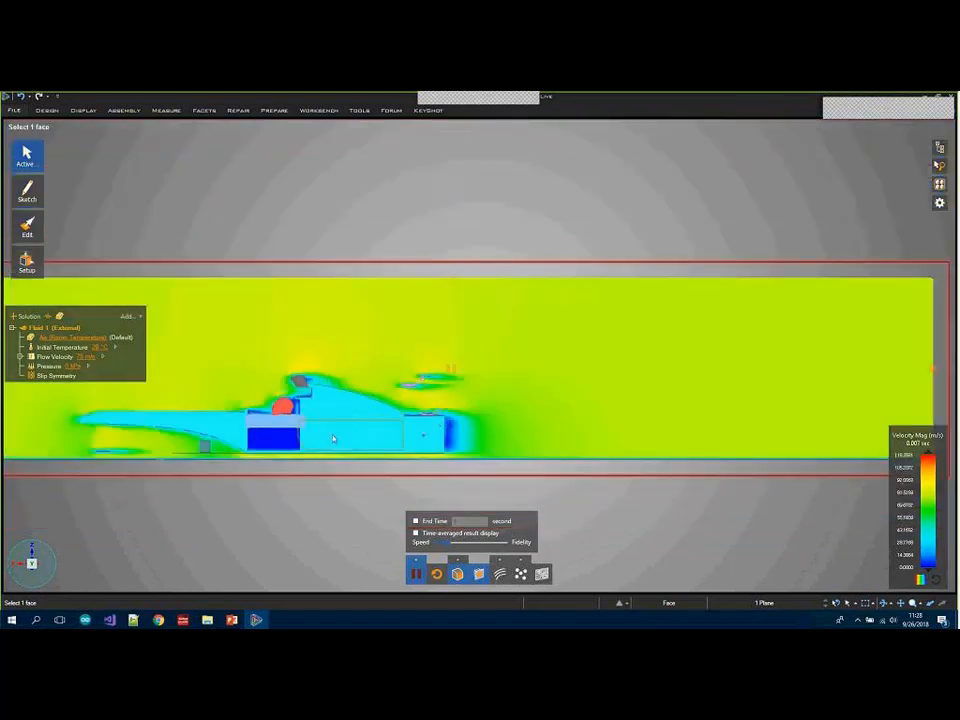
Hide the Car Main component to leave only the rear wing in the airflow.
click(434, 468)
scroll(434, 468, down, 3)
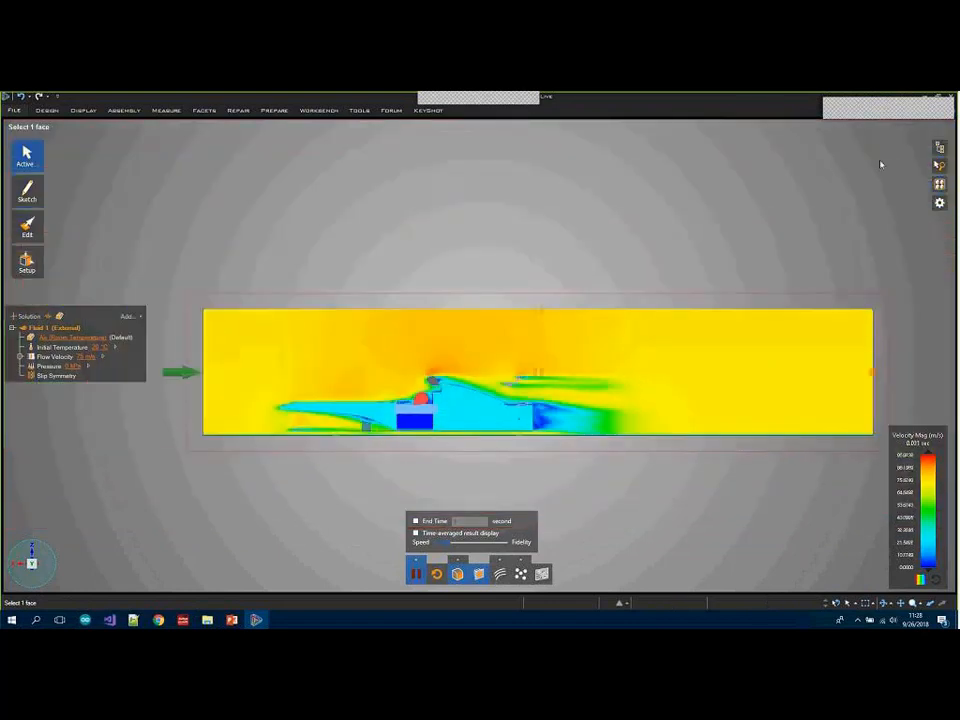
click(938, 148)
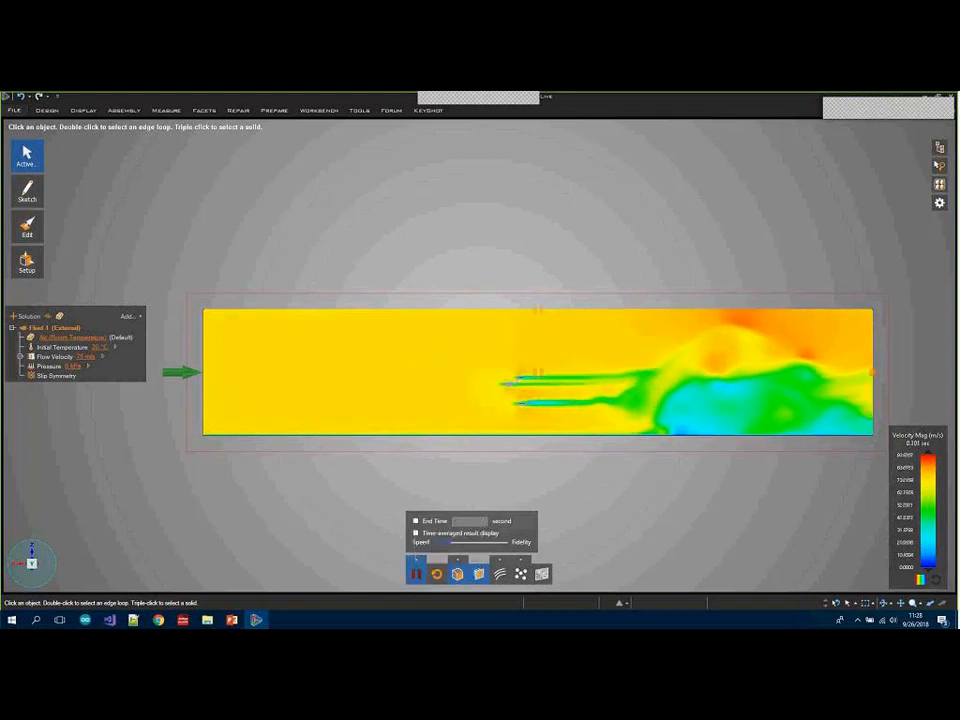
Try to shorten the flow enclosure by editing it and pulling its inlet face toward the rear wing.
middle_drag(541, 468, 619, 486)
right_click(261, 282)
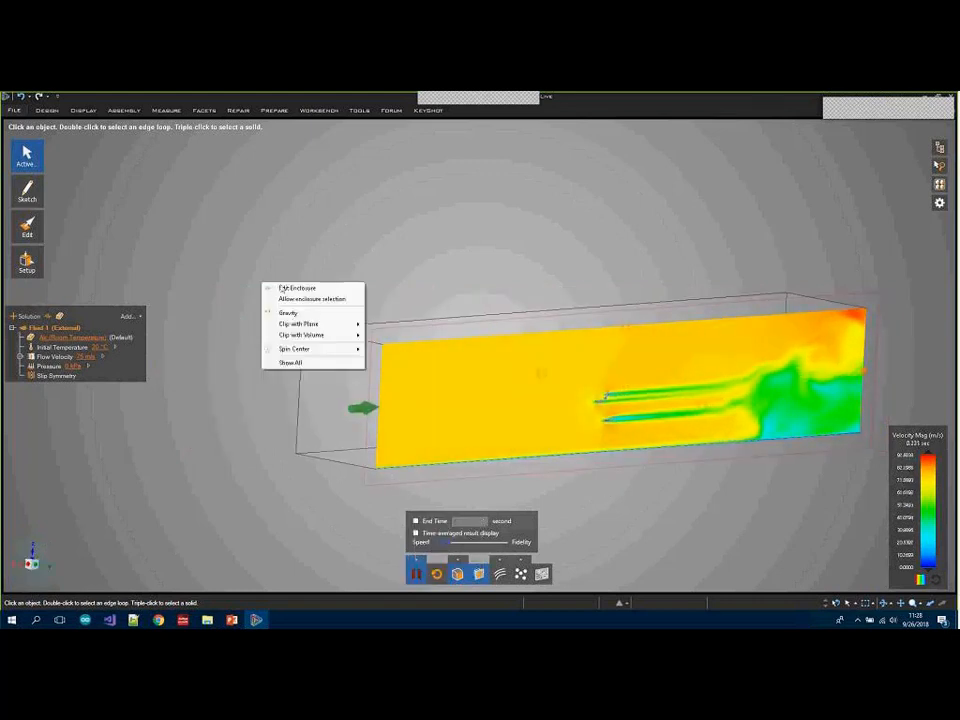
click(278, 288)
click(328, 392)
drag(336, 400, 460, 399)
middle_drag(334, 328, 437, 240)
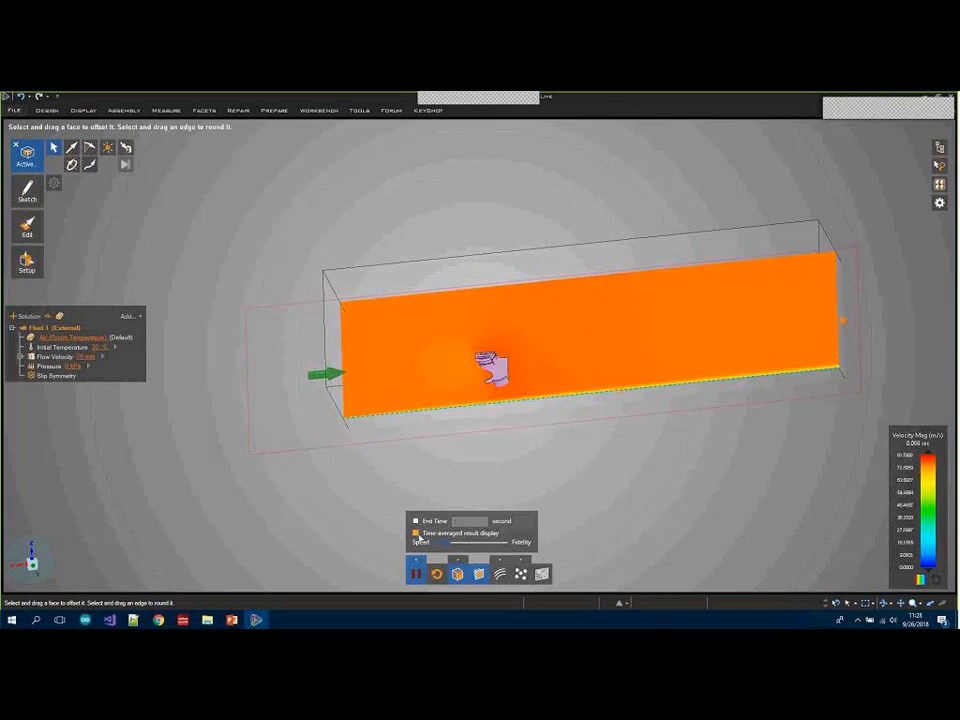
click(416, 533)
key(Escape)
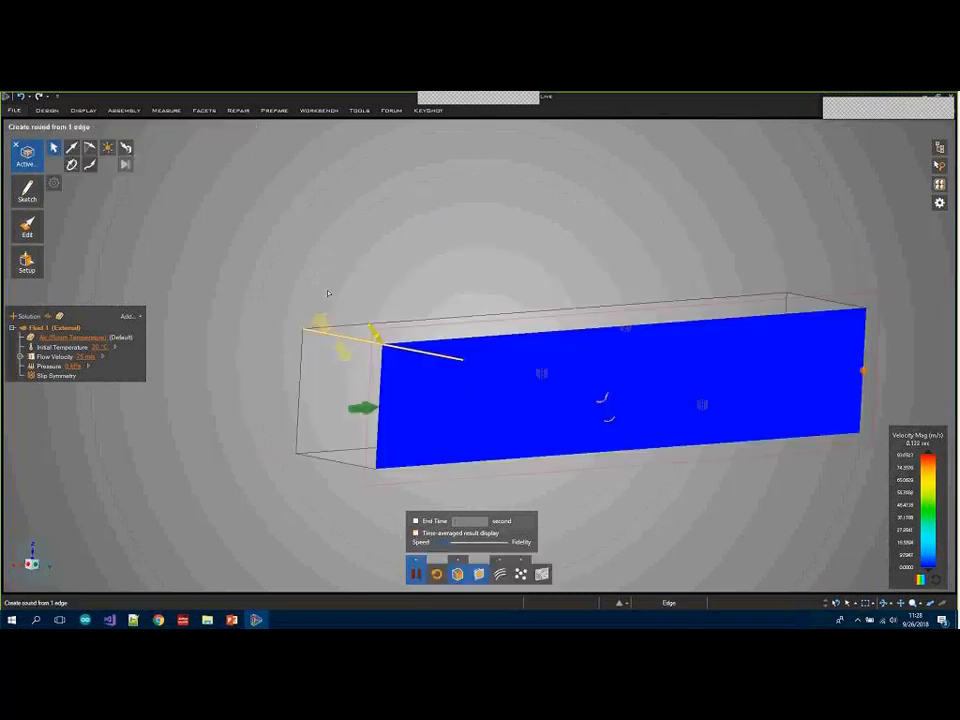
click(328, 294)
middle_drag(349, 221, 441, 237)
key(Escape)
scroll(429, 248, down, 4)
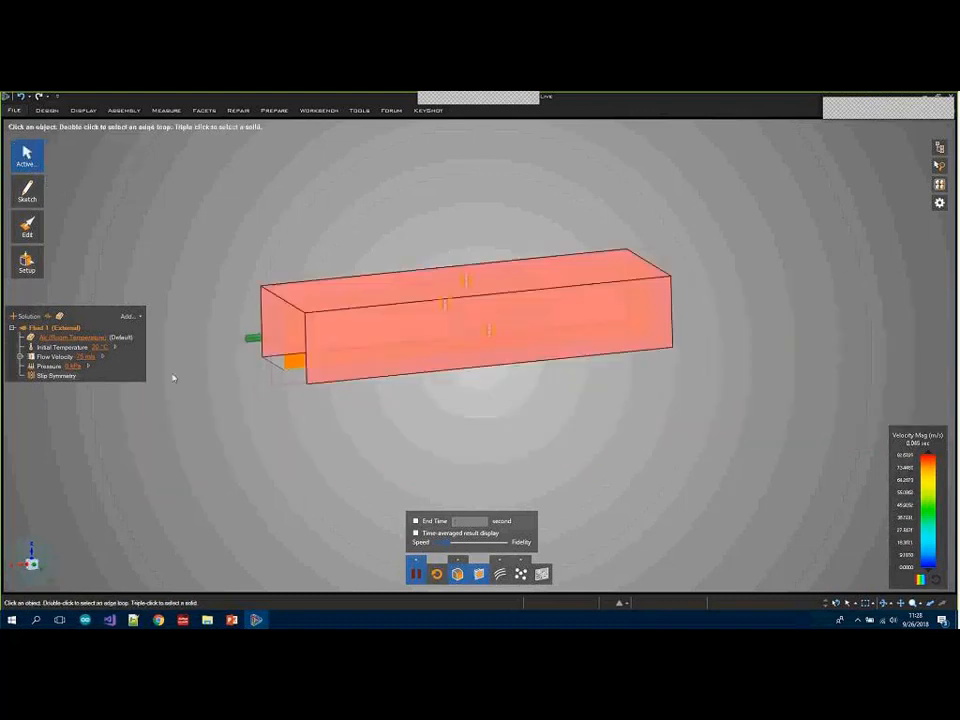
Delete the Enclosure component and the Fluid 1 solution.
click(939, 148)
right_click(852, 180)
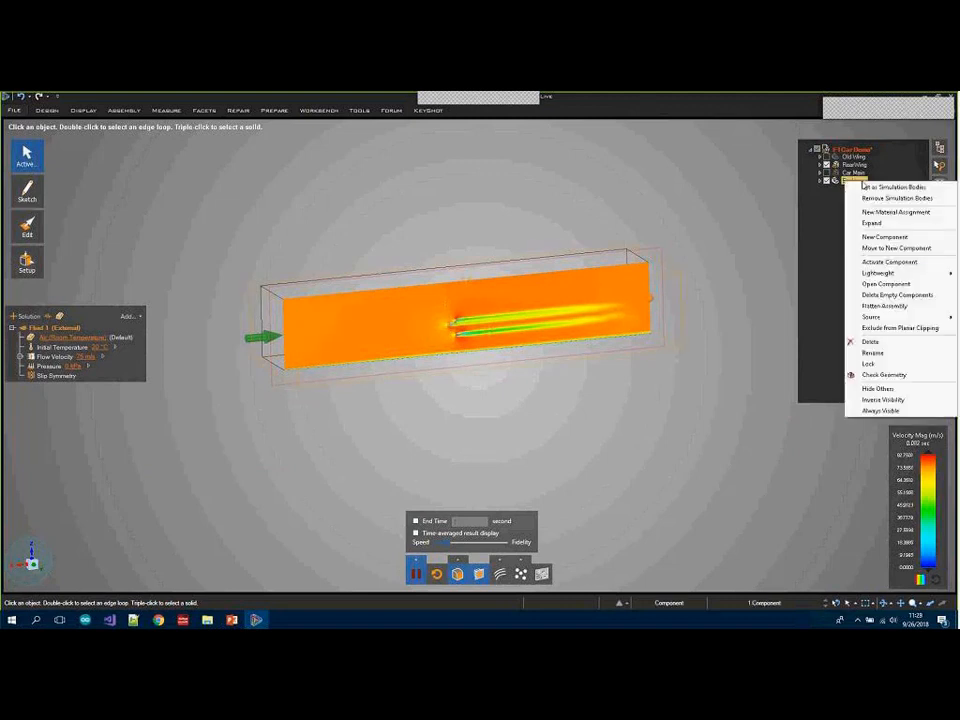
click(878, 377)
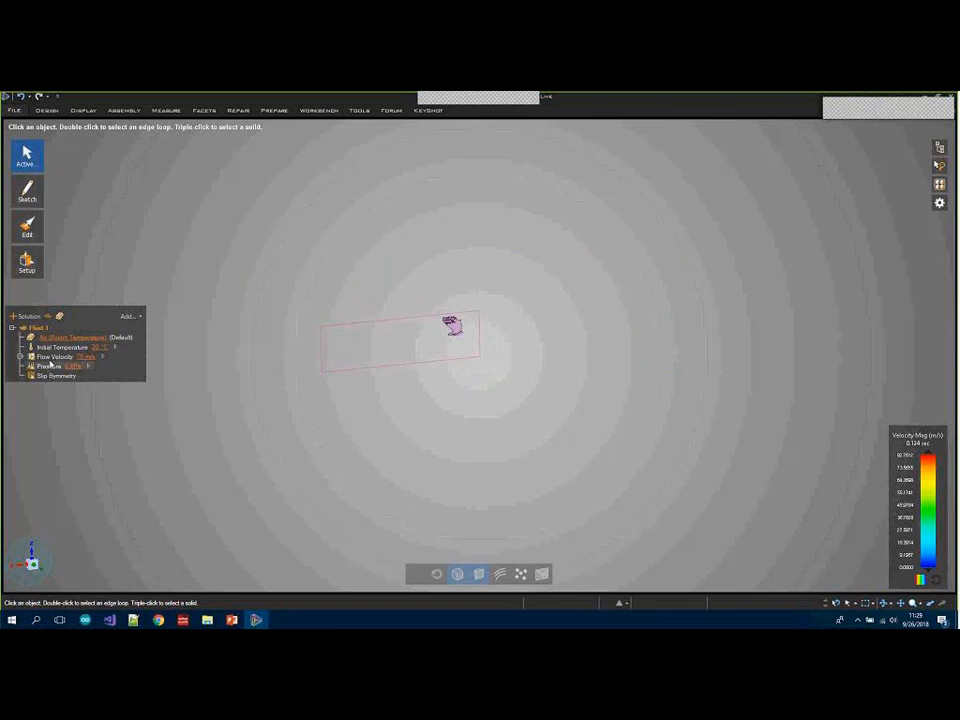
right_click(36, 327)
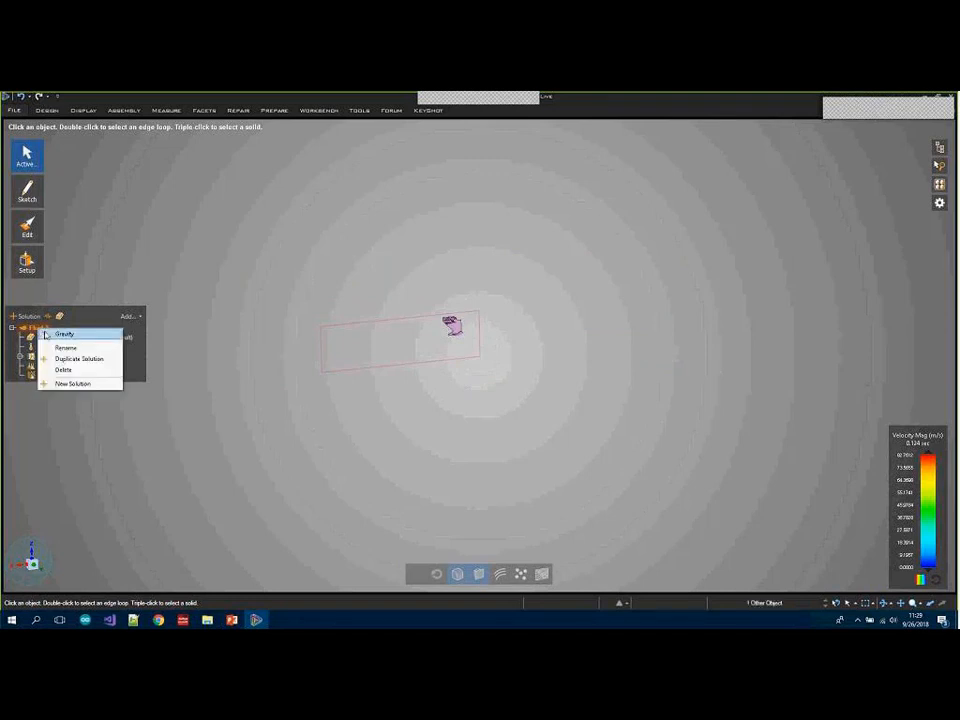
click(64, 370)
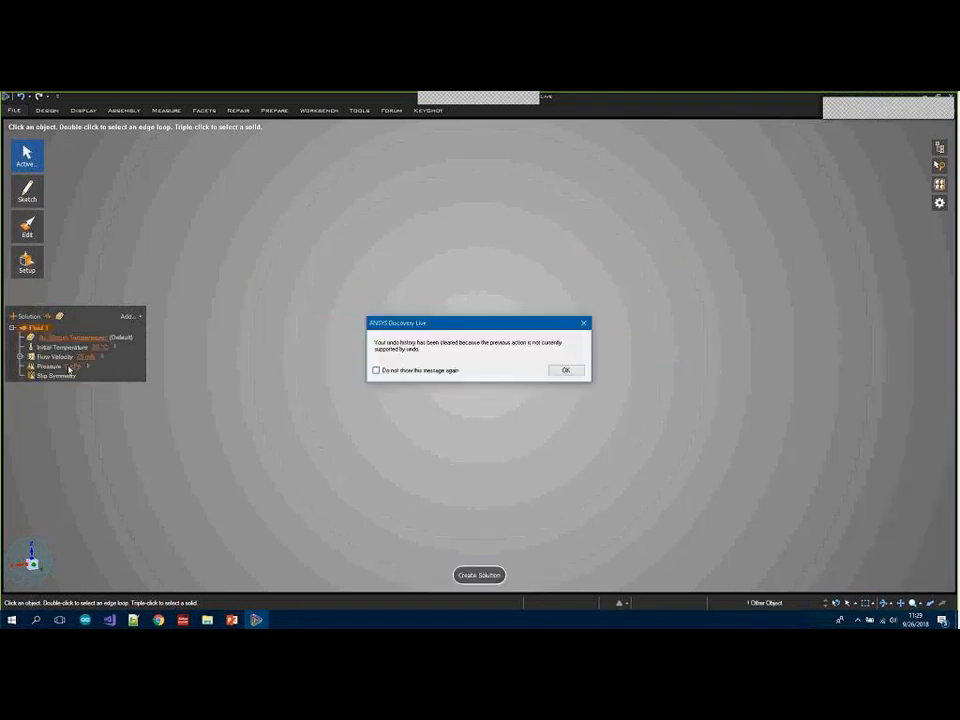
click(565, 371)
key(alt+Tab)
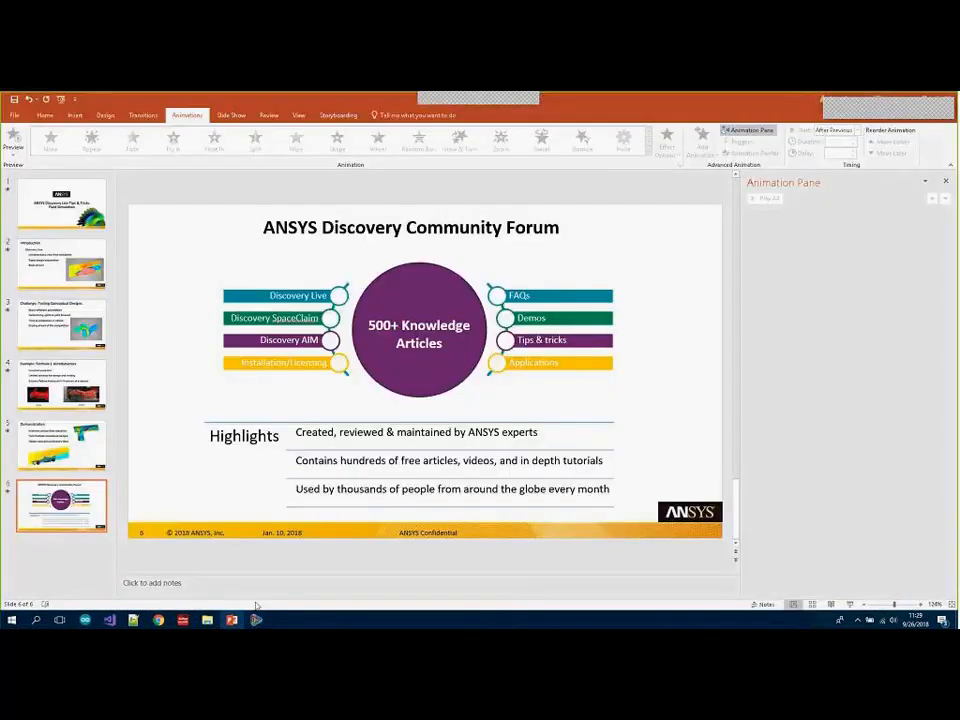
key(alt+Tab)
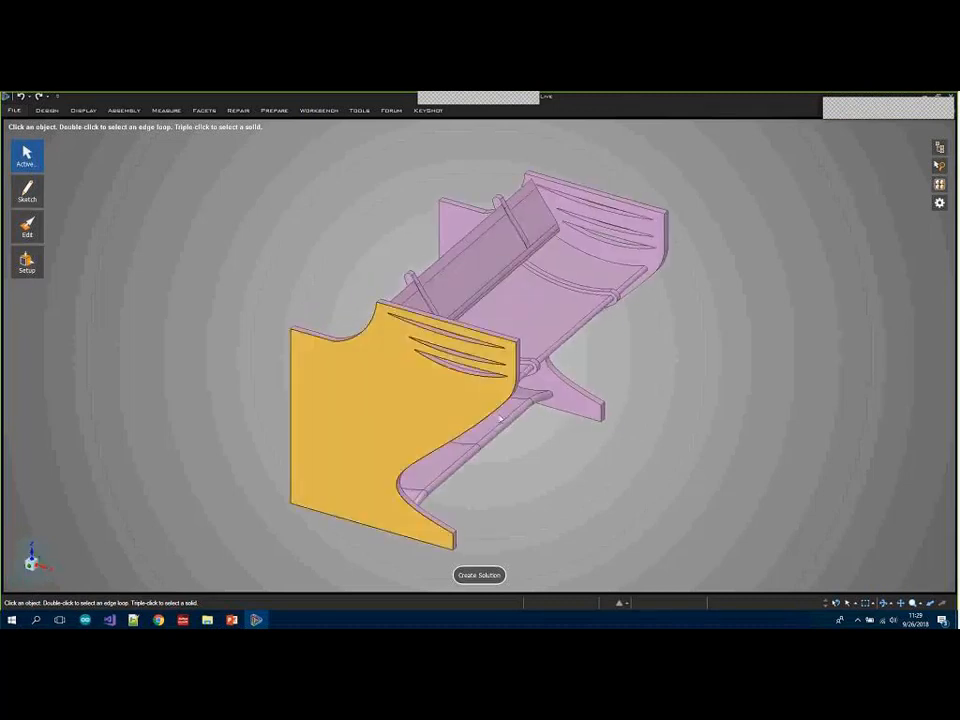
Hide the Rear Wing component and show the Old Wing component.
click(940, 148)
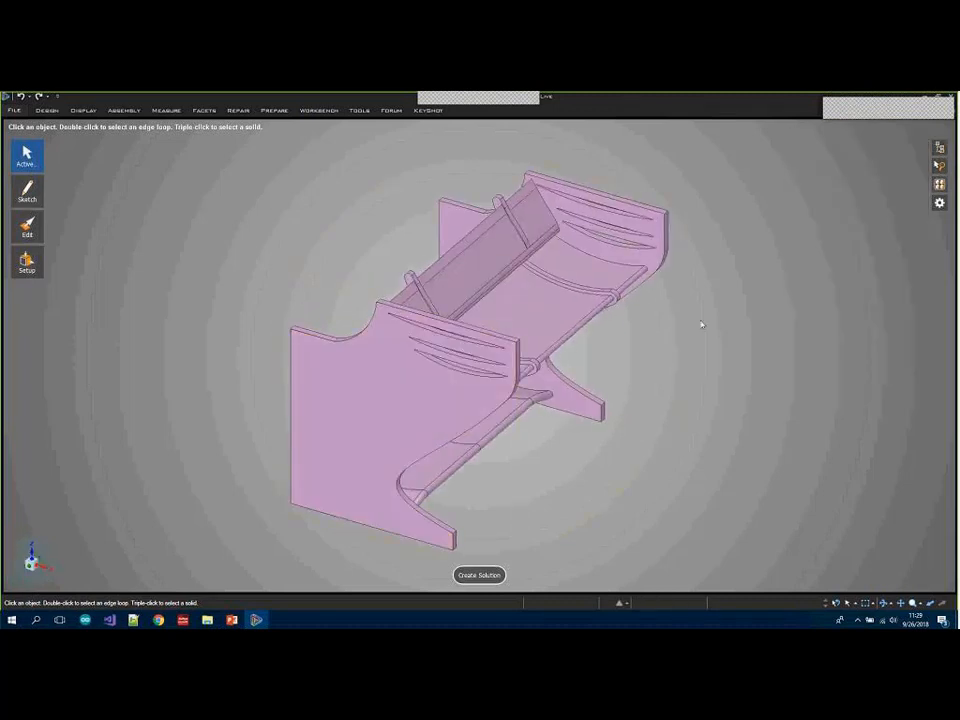
middle_drag(701, 324, 396, 352)
click(430, 371)
middle_drag(430, 371, 437, 339)
mouse_move(476, 377)
middle_down()
mouse_move(493, 375)
mouse_move(475, 376)
middle_up()
mouse_move(939, 148)
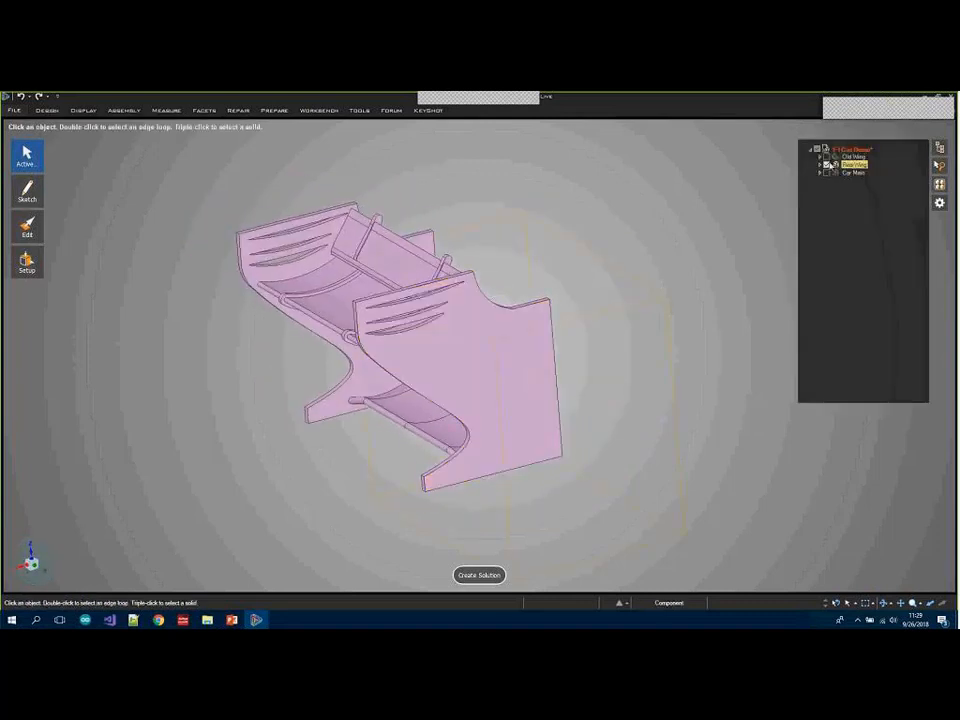
click(827, 165)
click(827, 157)
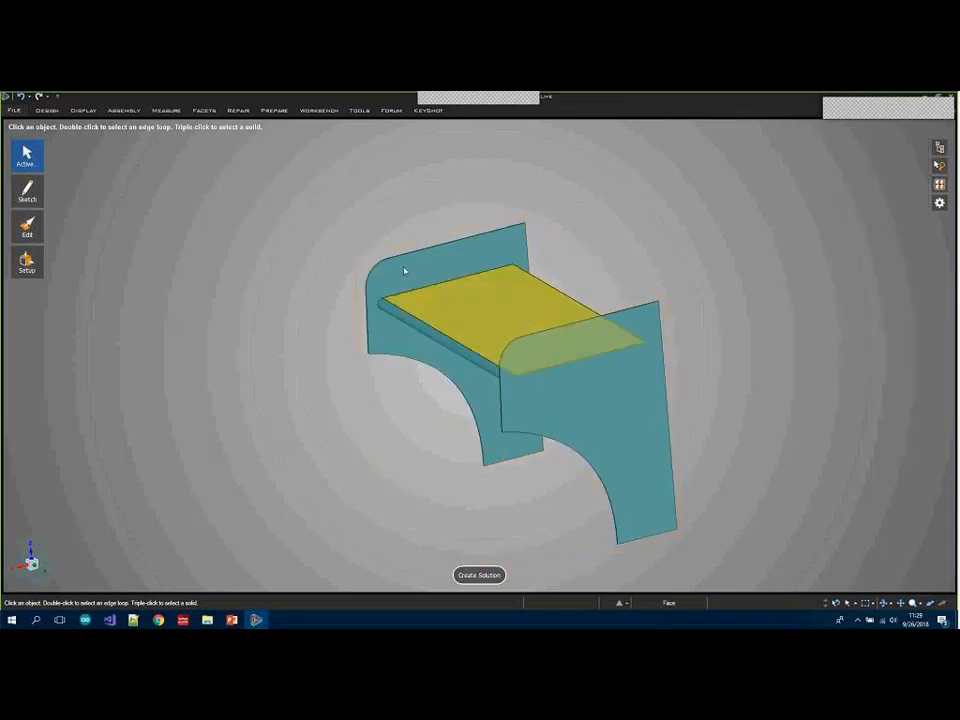
Create an external fluid flow solution around the old wing, choosing the flow direction and ground plane for its enclosure.
click(487, 577)
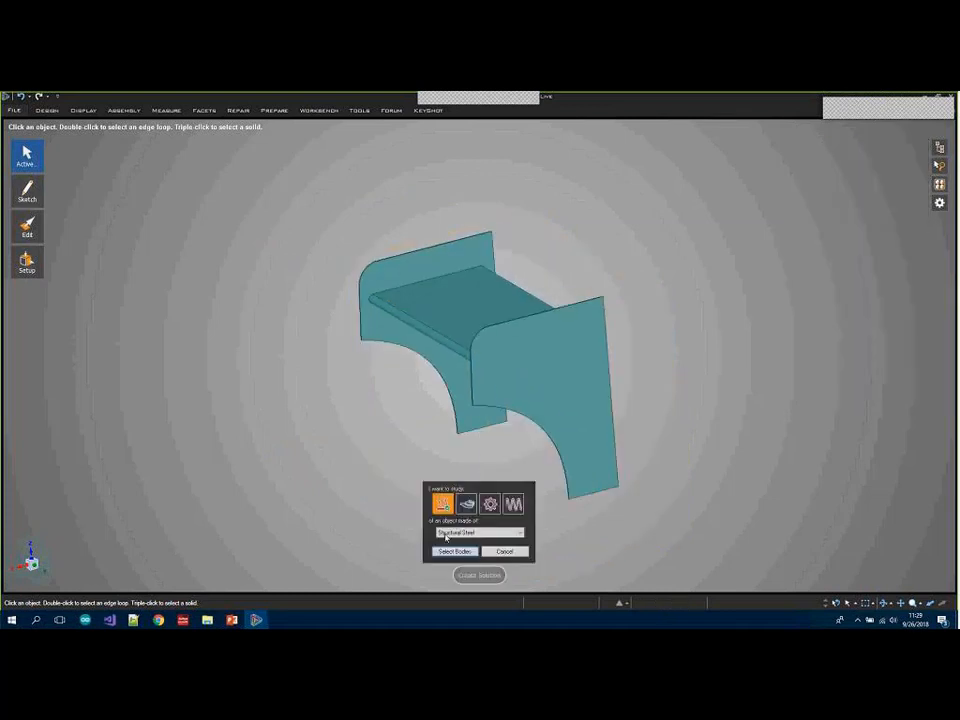
click(466, 504)
click(455, 553)
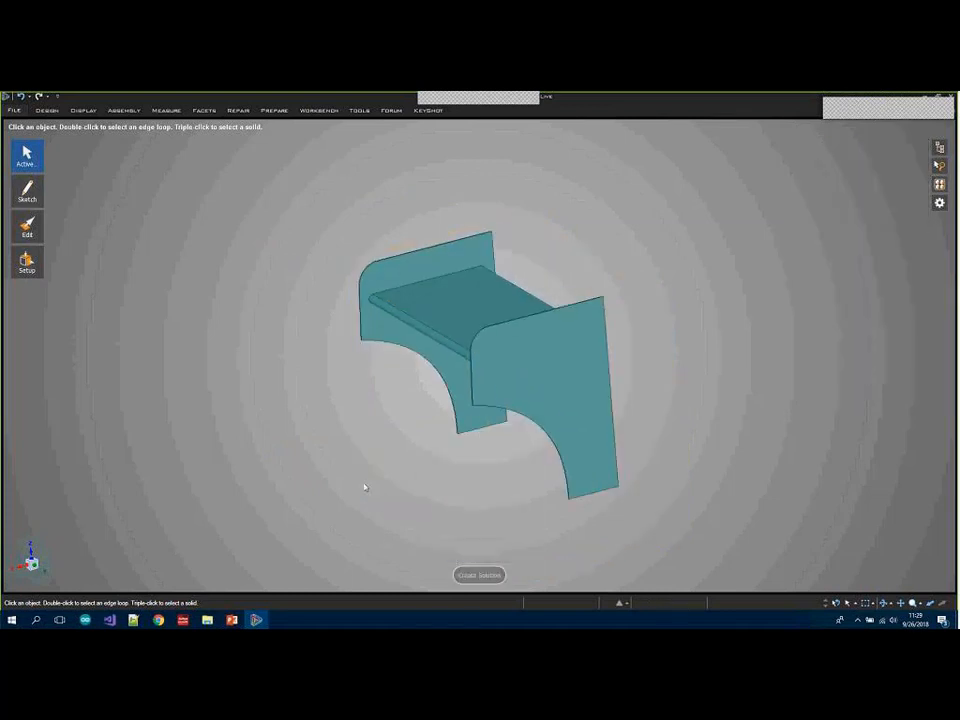
click(300, 432)
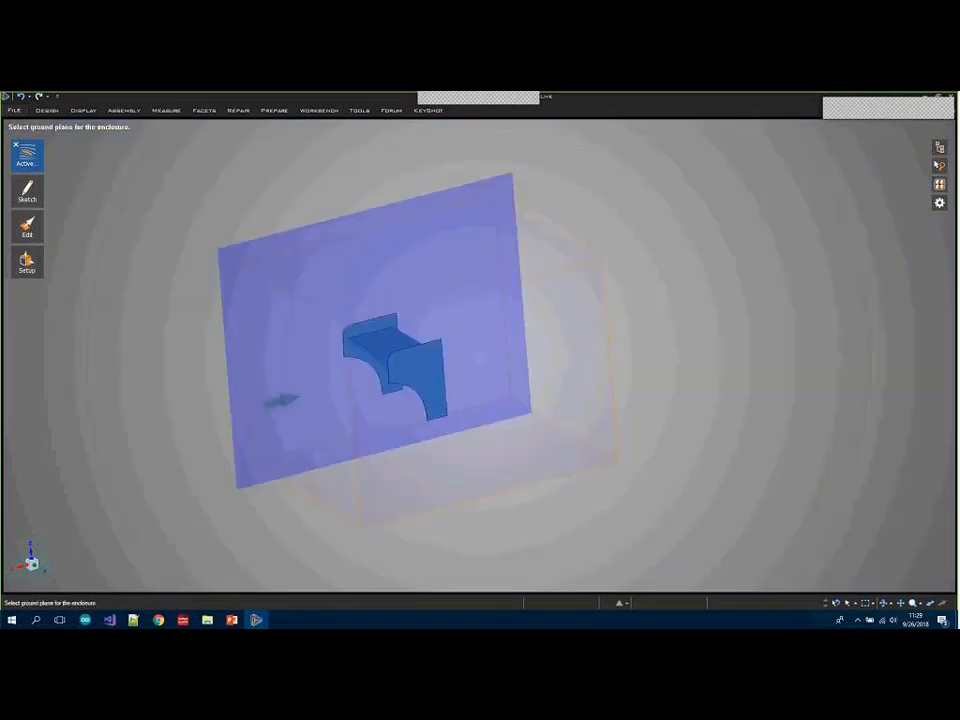
click(450, 497)
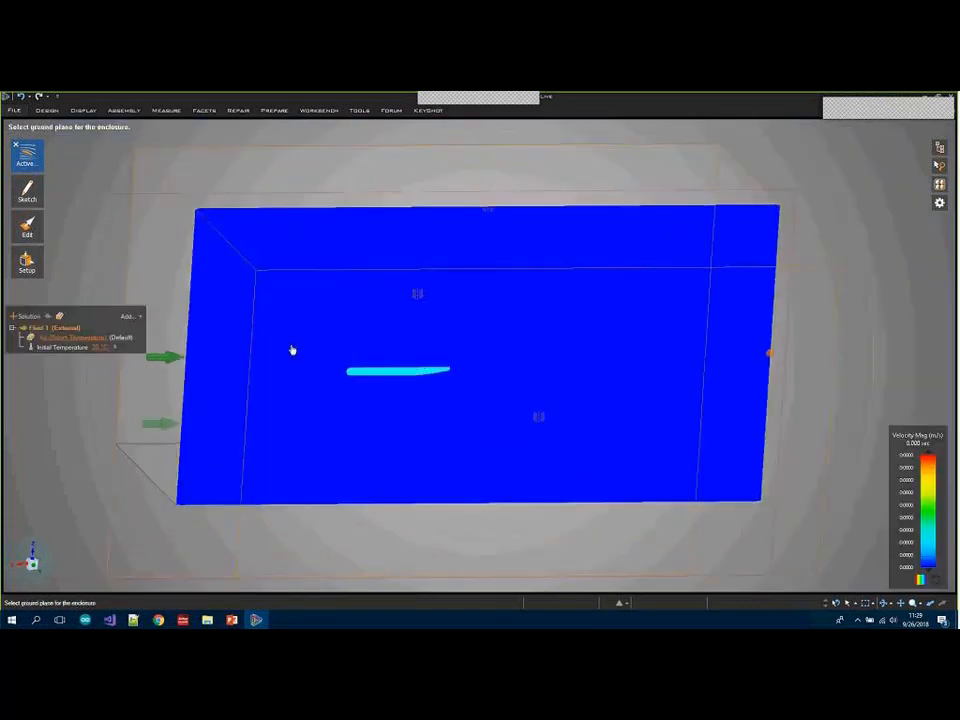
click(255, 444)
middle_drag(247, 413, 395, 371)
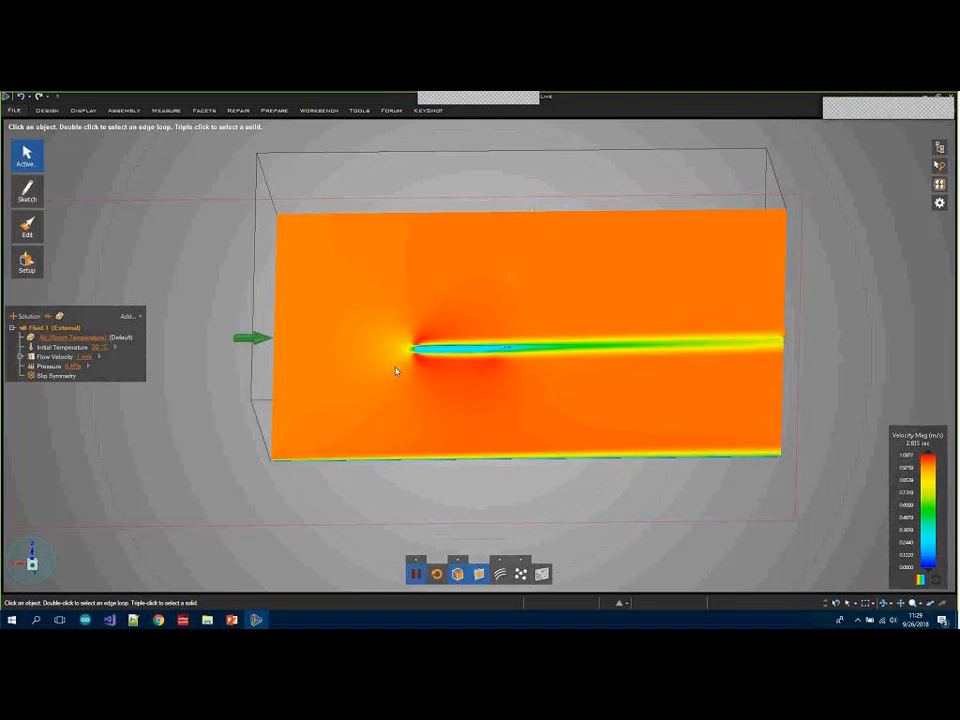
Set the solution's flow velocity to 75 m/s.
click(80, 357)
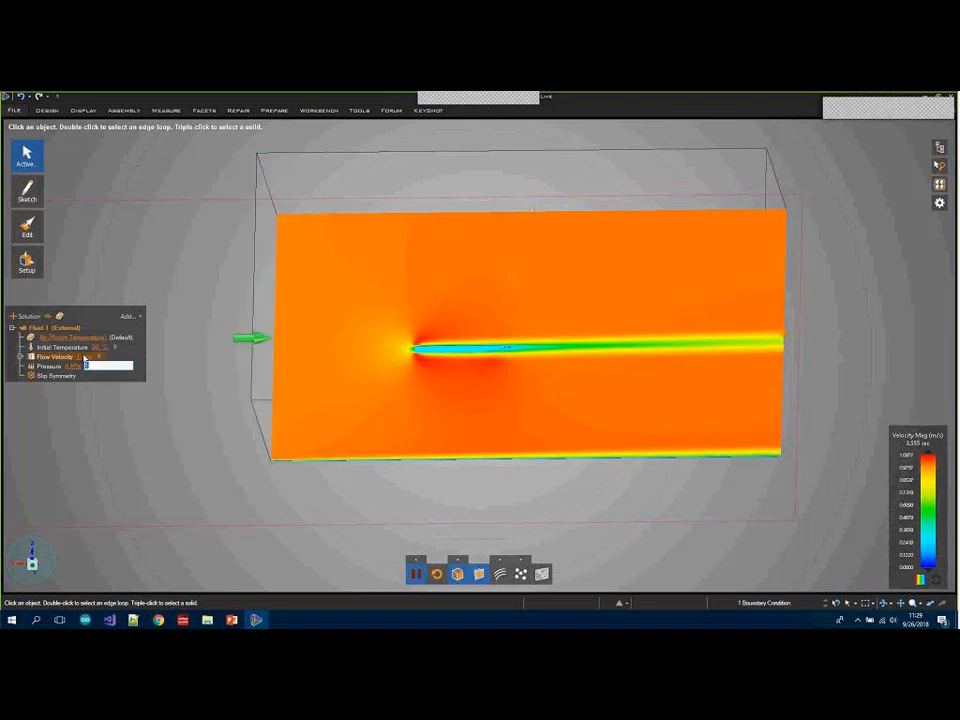
text(10)
key(Return)
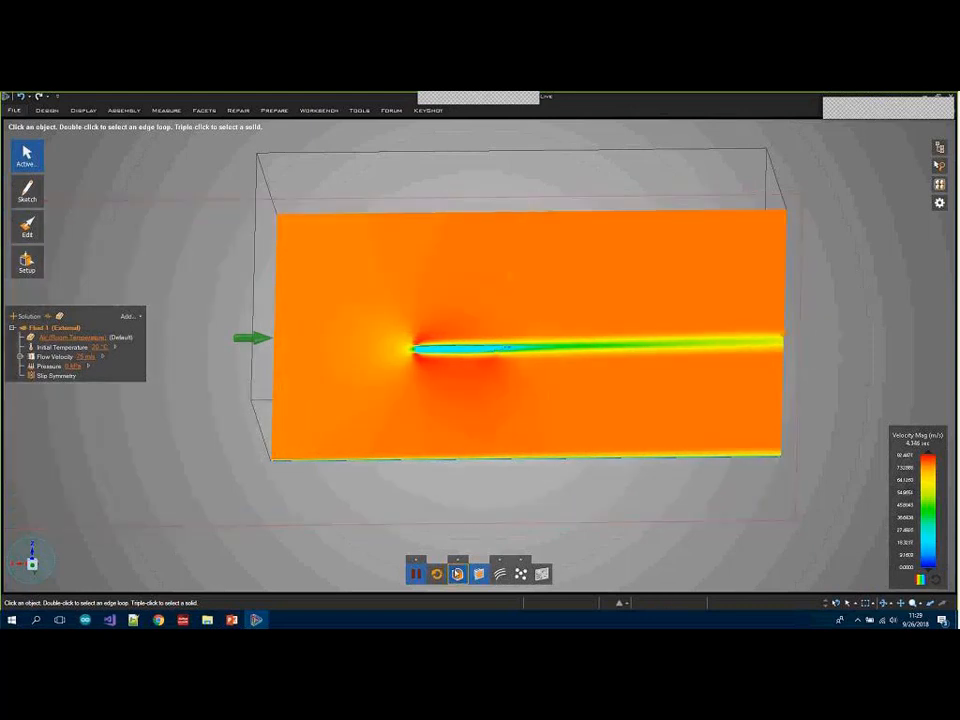
Hide the Enclosure component and turn off the velocity contour display.
mouse_move(939, 147)
click(827, 181)
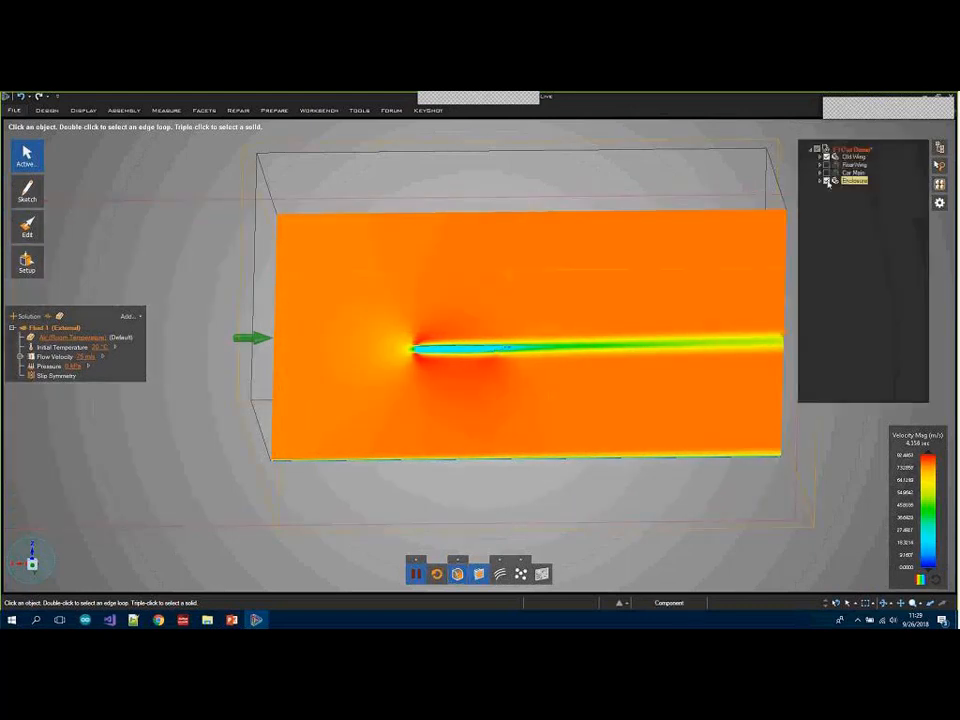
click(458, 575)
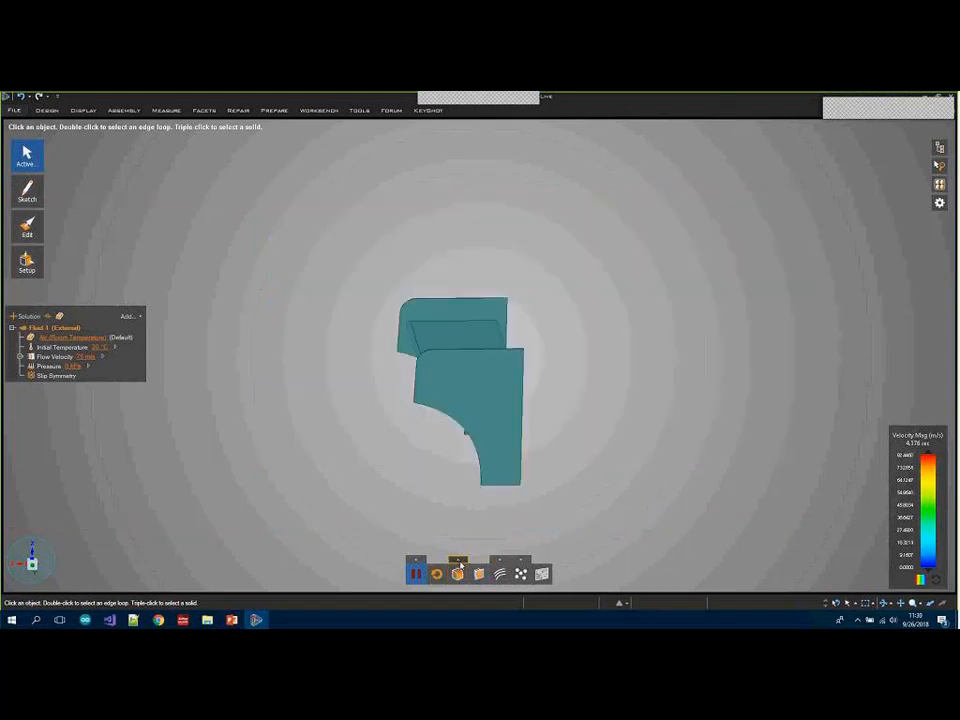
Display the velocity result with the Composite rendering method and view the wake behind the old wing.
mouse_move(458, 560)
click(475, 529)
click(474, 553)
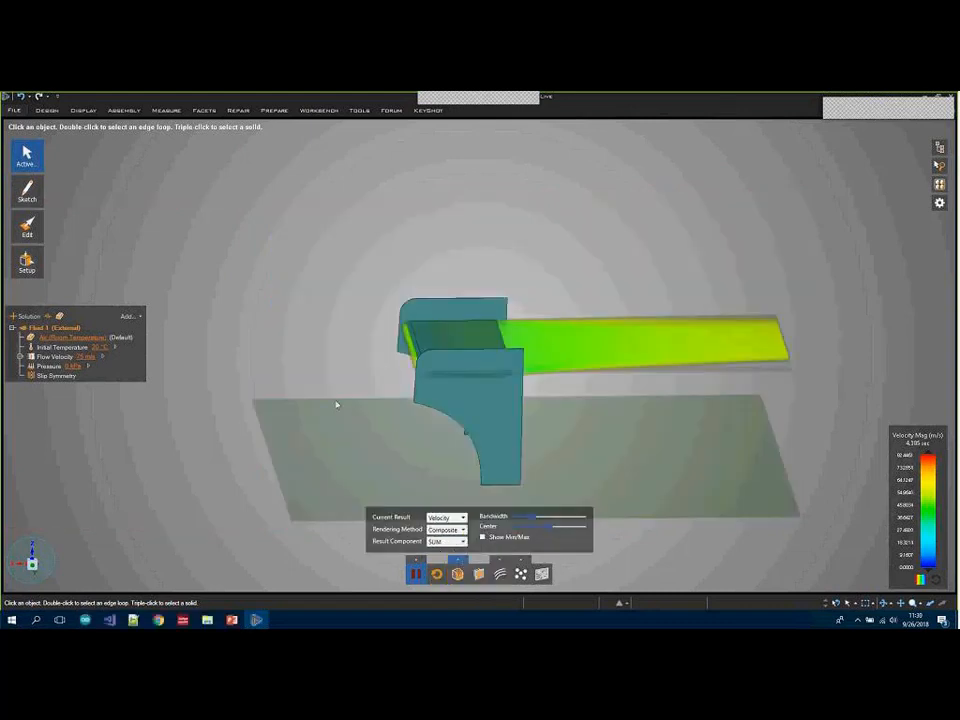
middle_drag(326, 393, 364, 403)
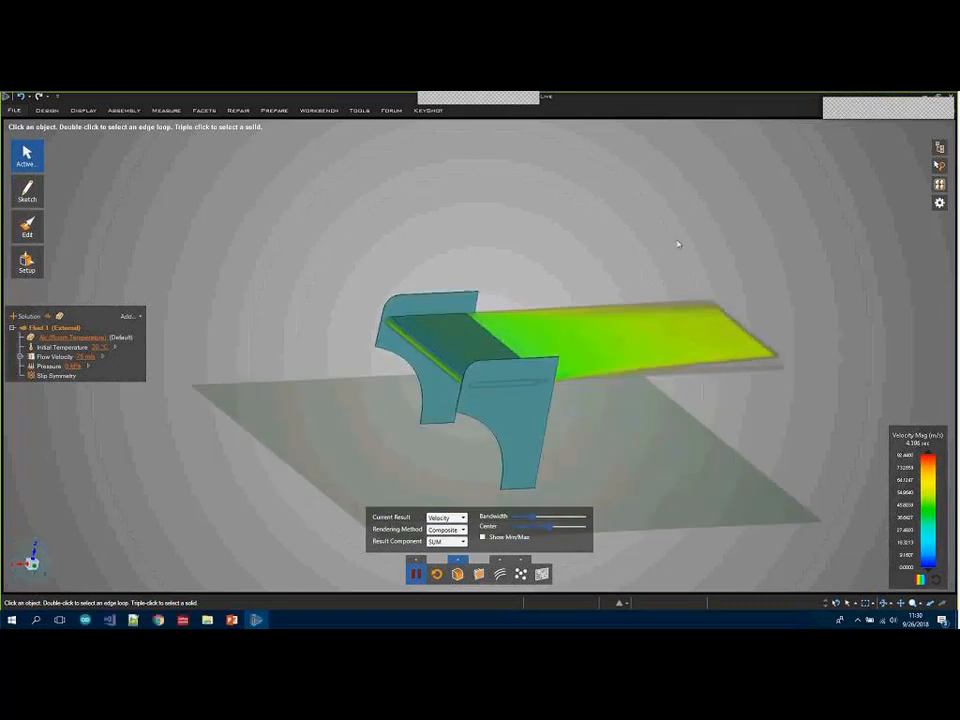
scroll(678, 244, down, 2)
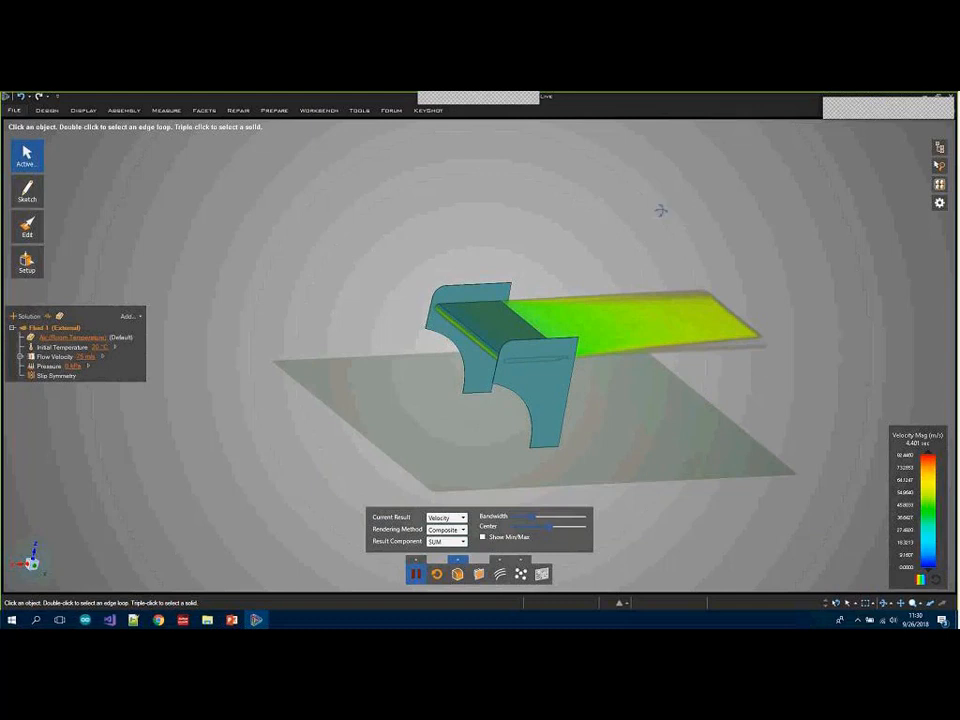
middle_drag(660, 208, 647, 209)
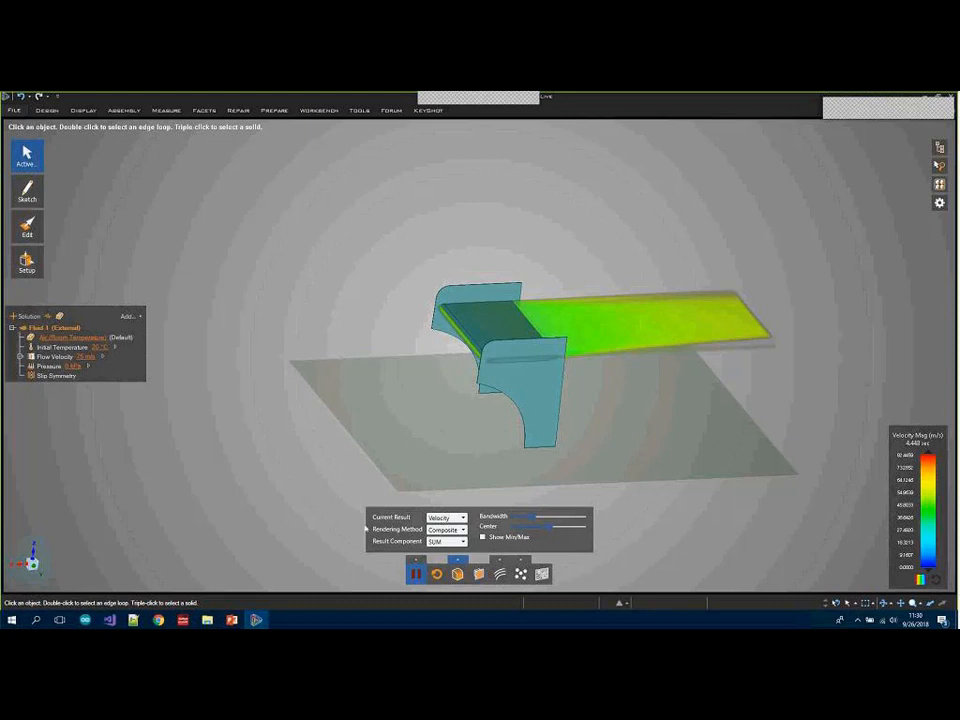
click(417, 561)
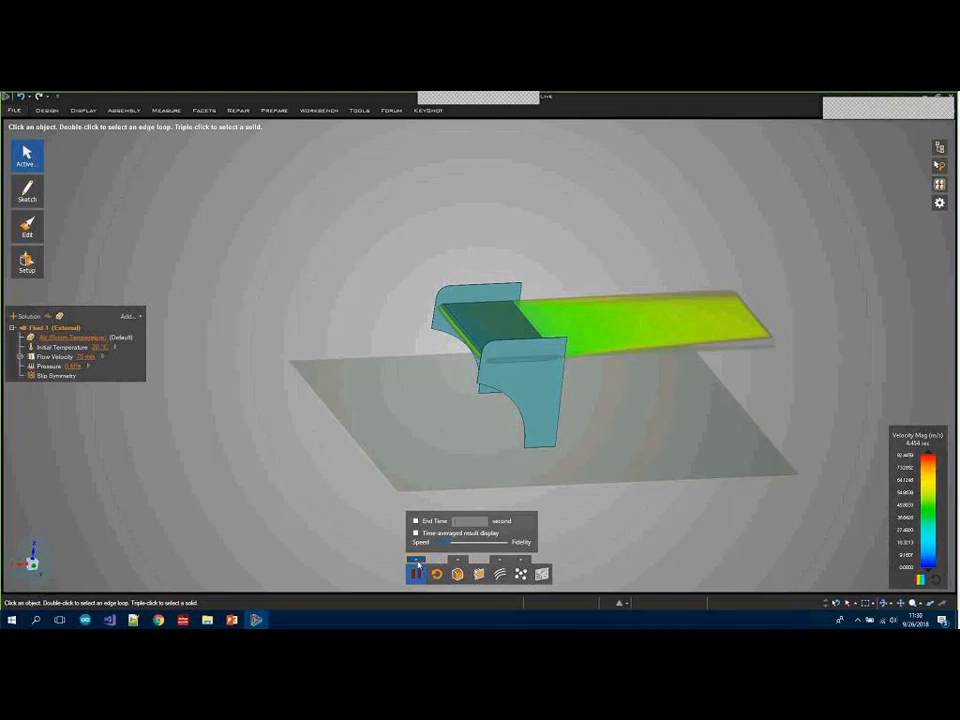
click(418, 563)
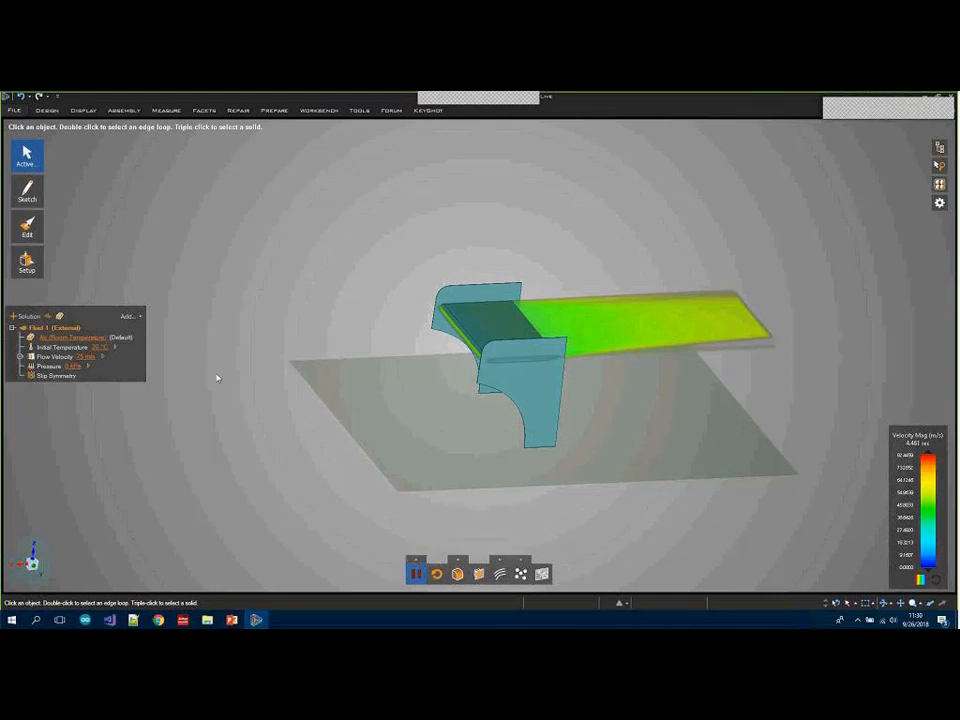
Create a Drag chart calculation of the force in X direction on all faces of the wing plane and collapse its chart.
click(48, 318)
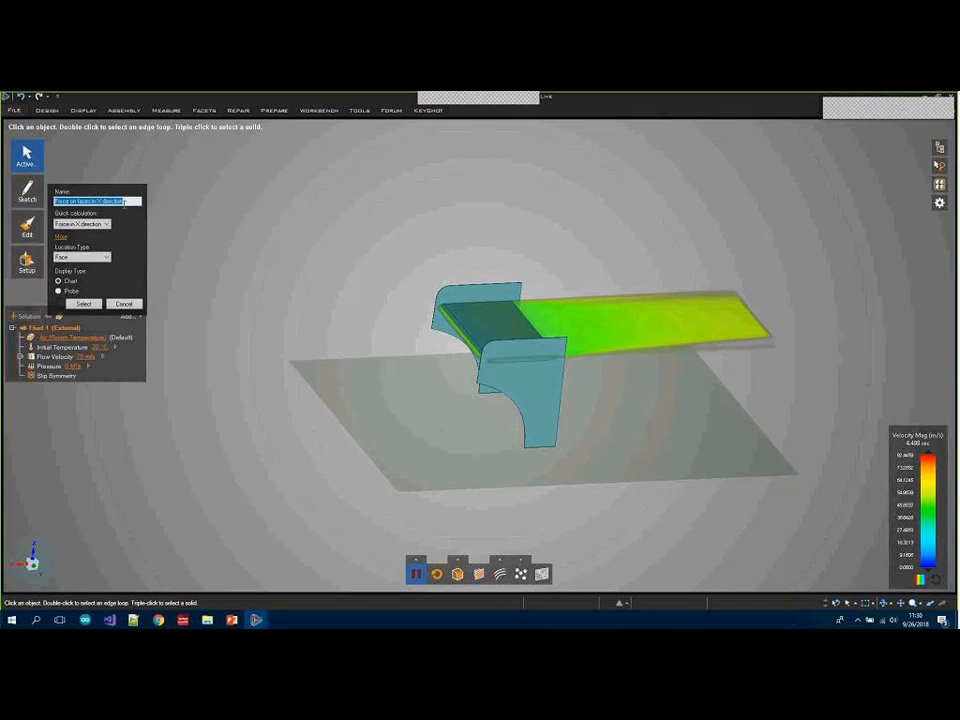
text(d)
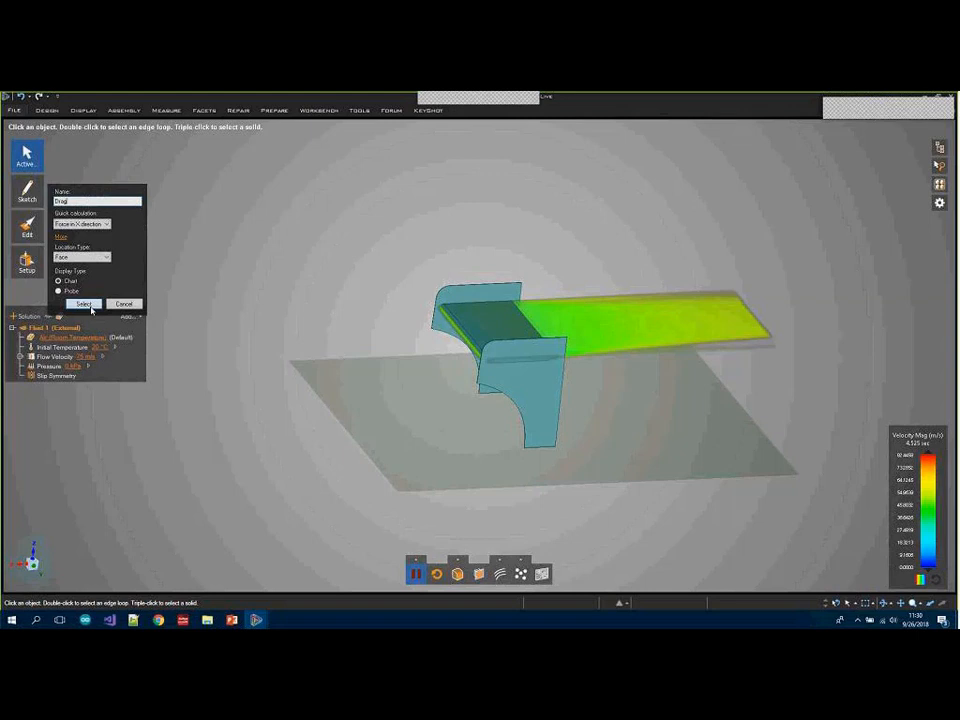
click(91, 307)
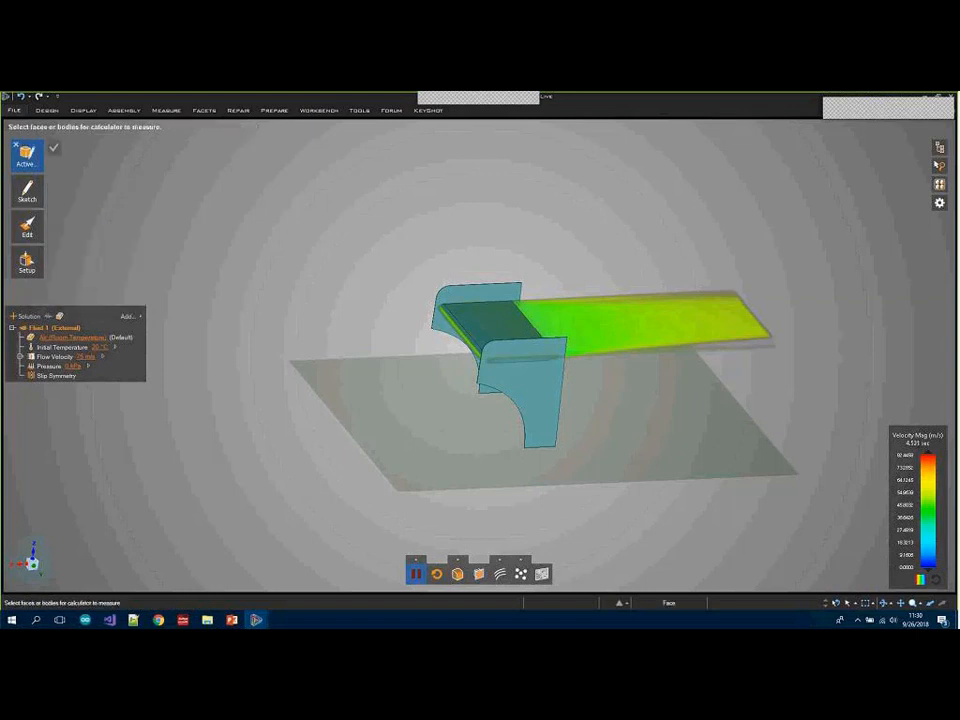
click(506, 324)
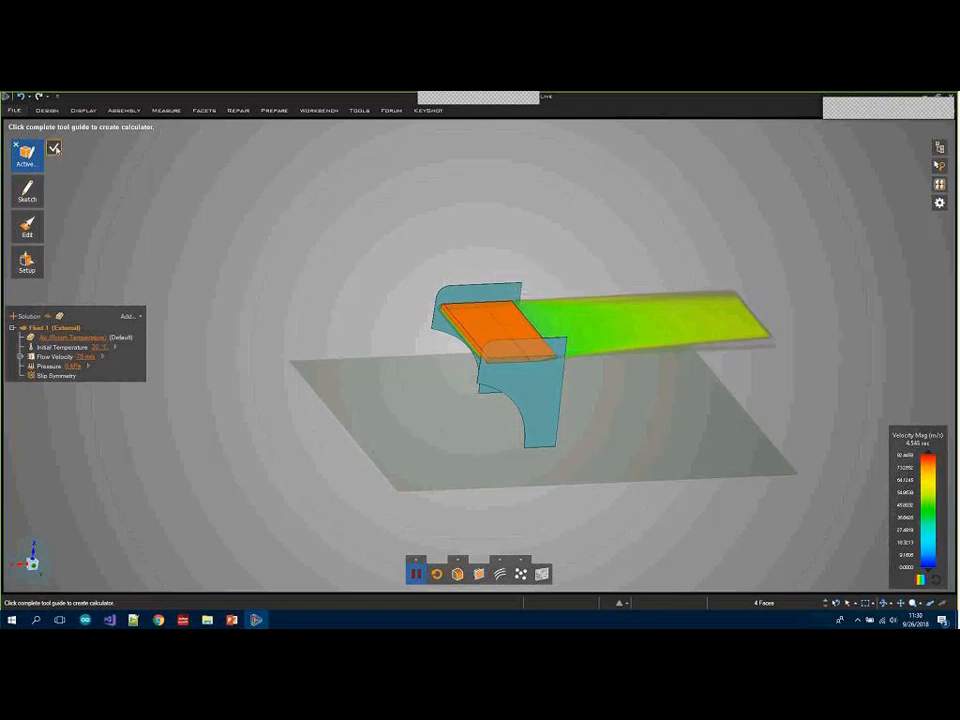
click(54, 148)
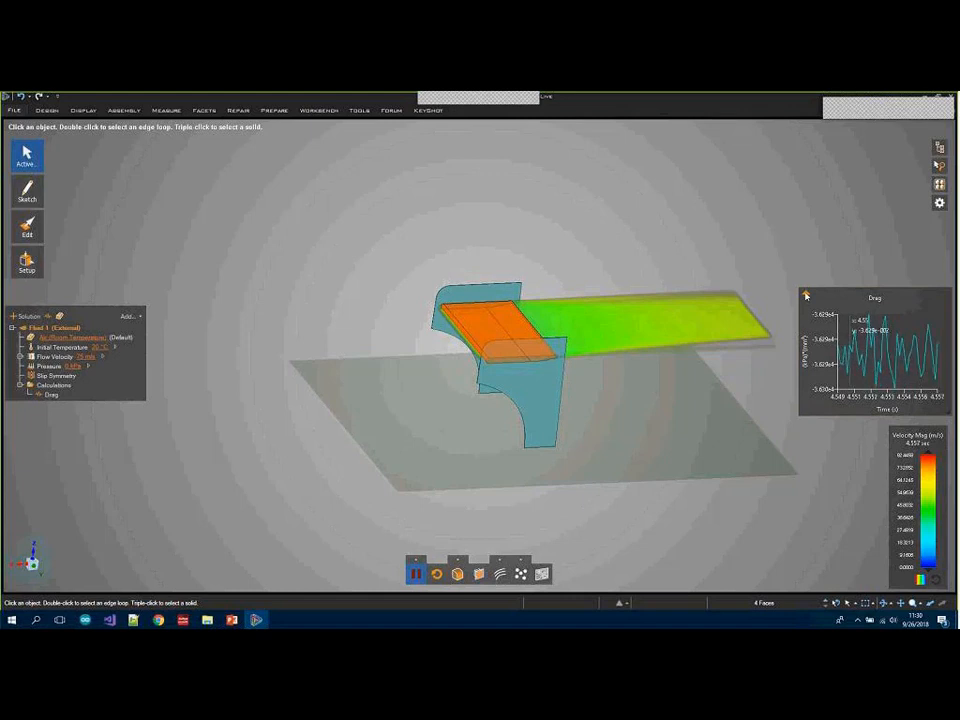
click(806, 296)
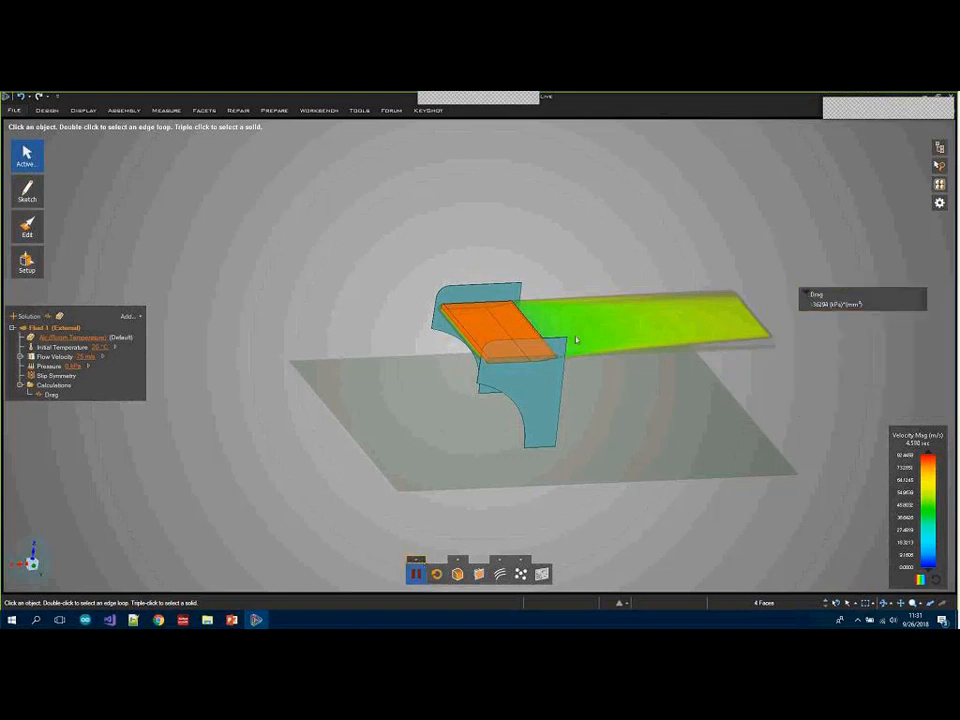
Turn on time-averaged result display, inspect its effect in the enlarged Drag chart, and collapse the chart.
click(416, 559)
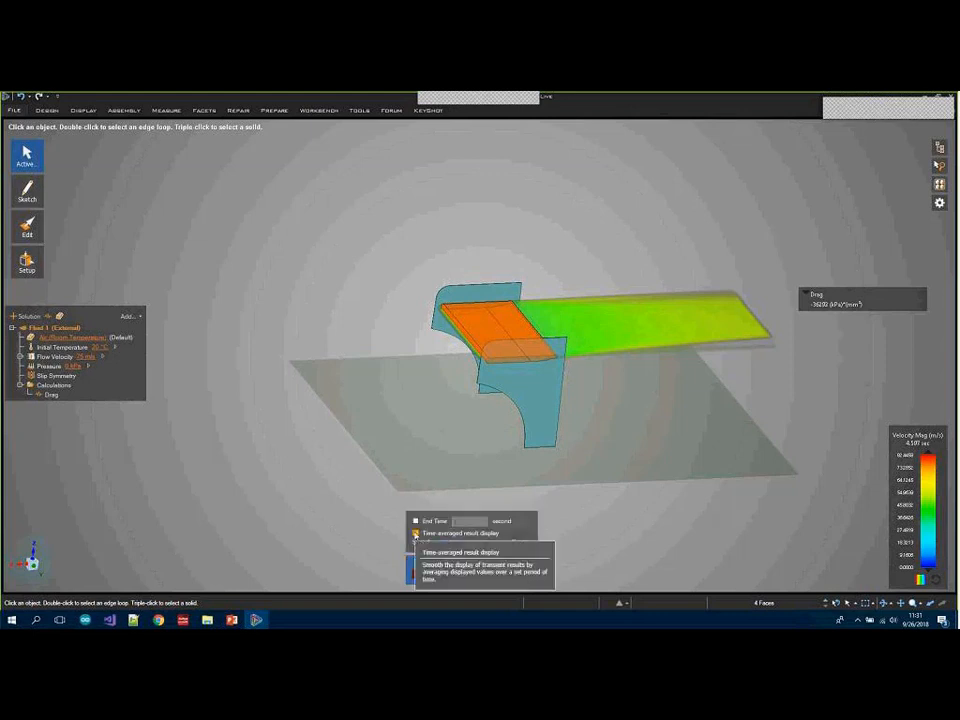
click(416, 534)
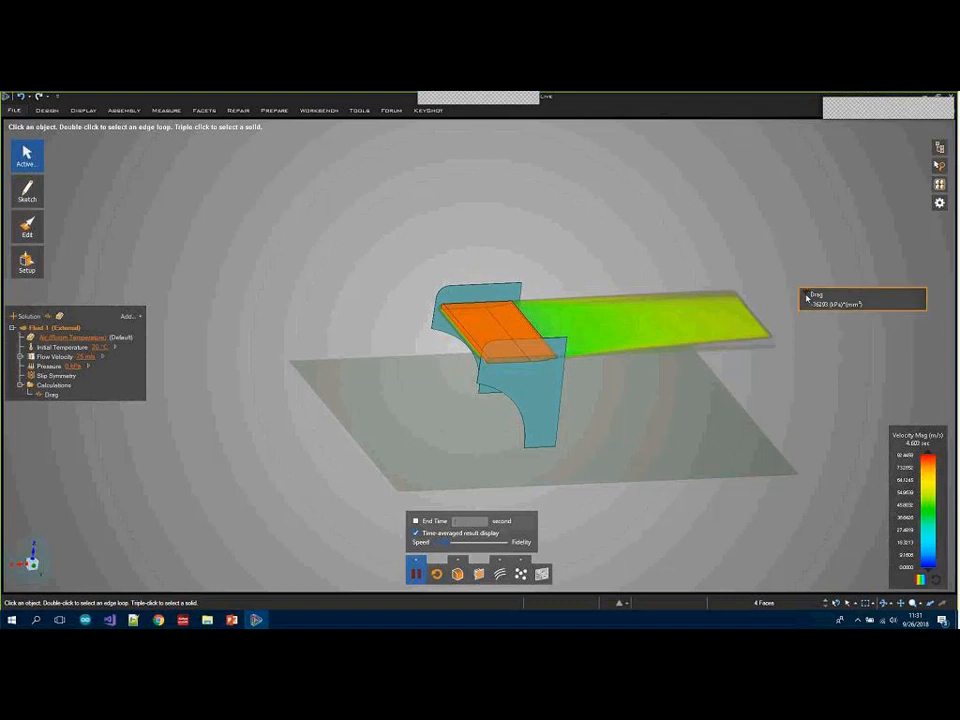
click(808, 295)
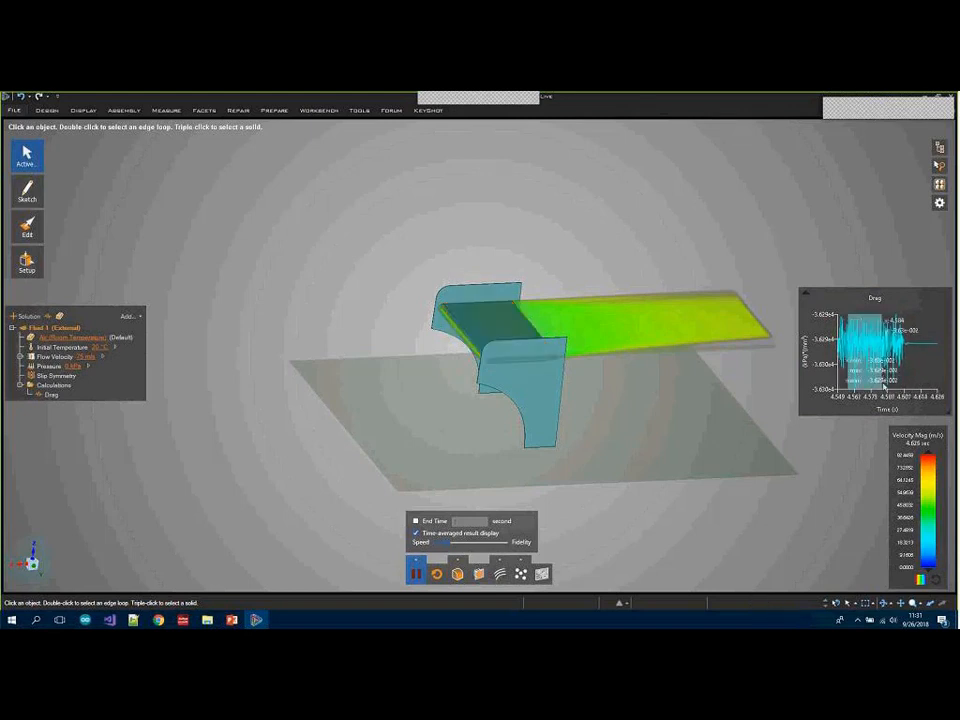
drag(827, 285, 211, 170)
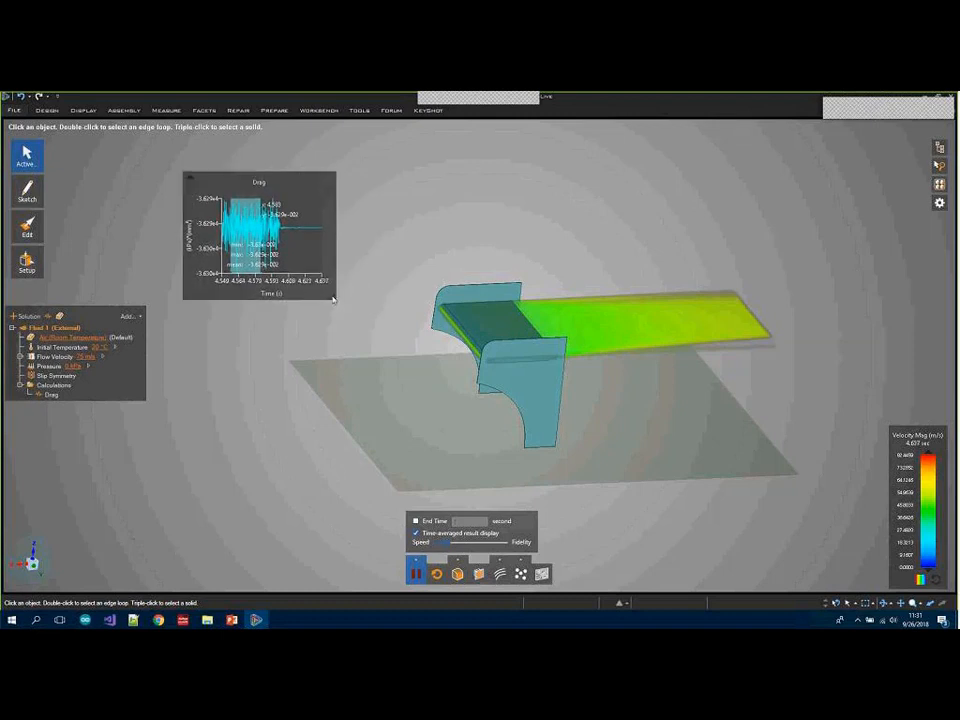
drag(337, 299, 599, 455)
drag(766, 503, 830, 505)
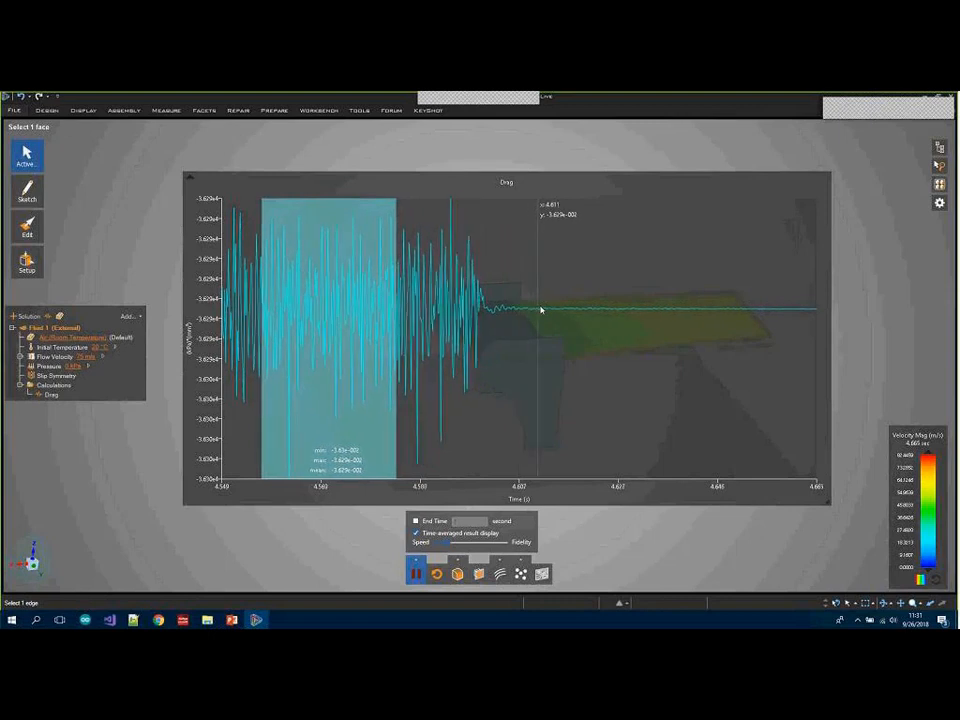
click(191, 183)
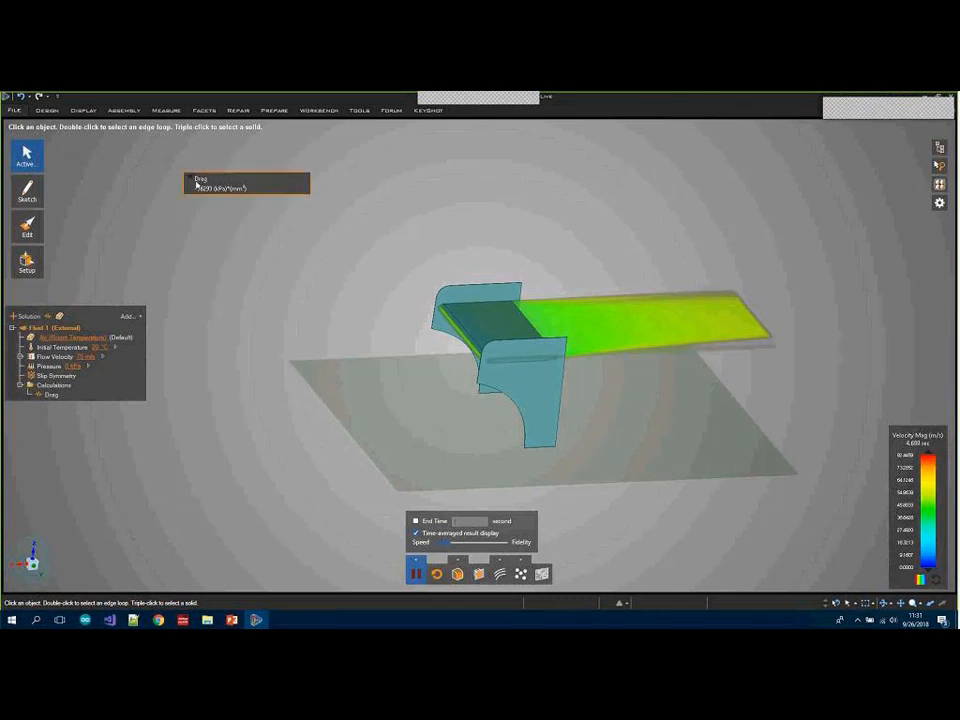
Create a Downforce chart calculation of the force in Z direction on all faces of the wing plane.
click(59, 316)
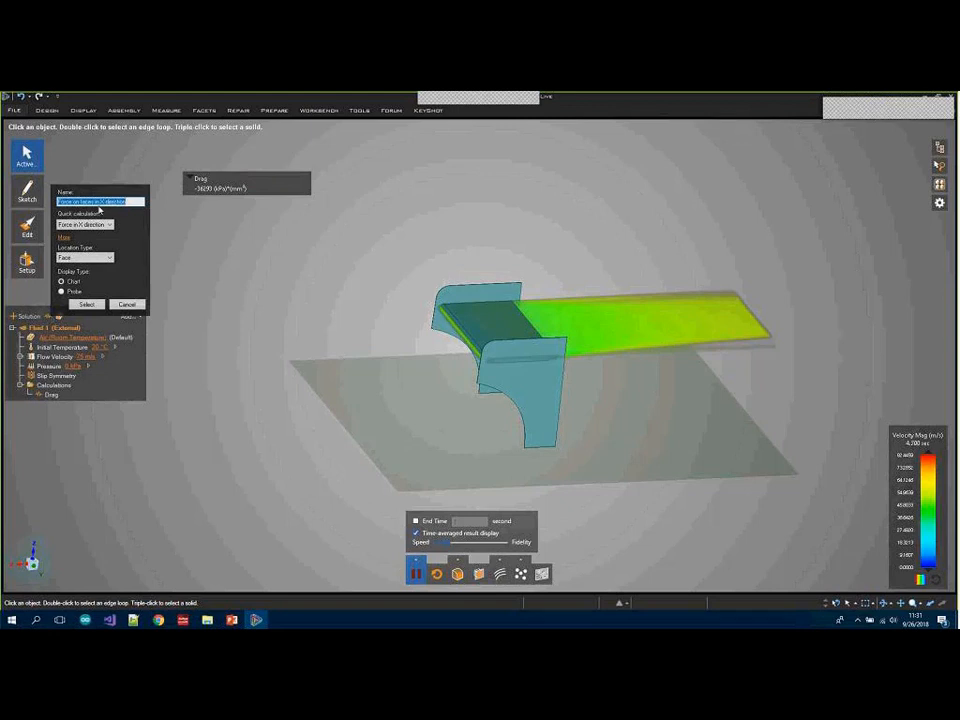
text(Dr)
text(wnforce)
click(101, 225)
click(92, 248)
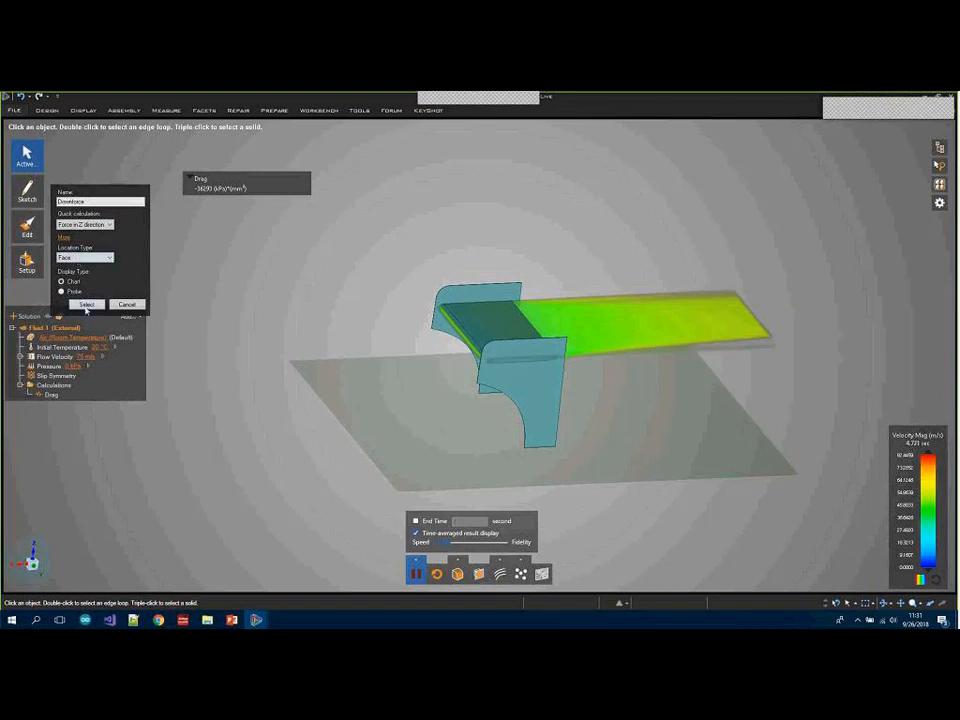
click(86, 304)
triple_click(505, 333)
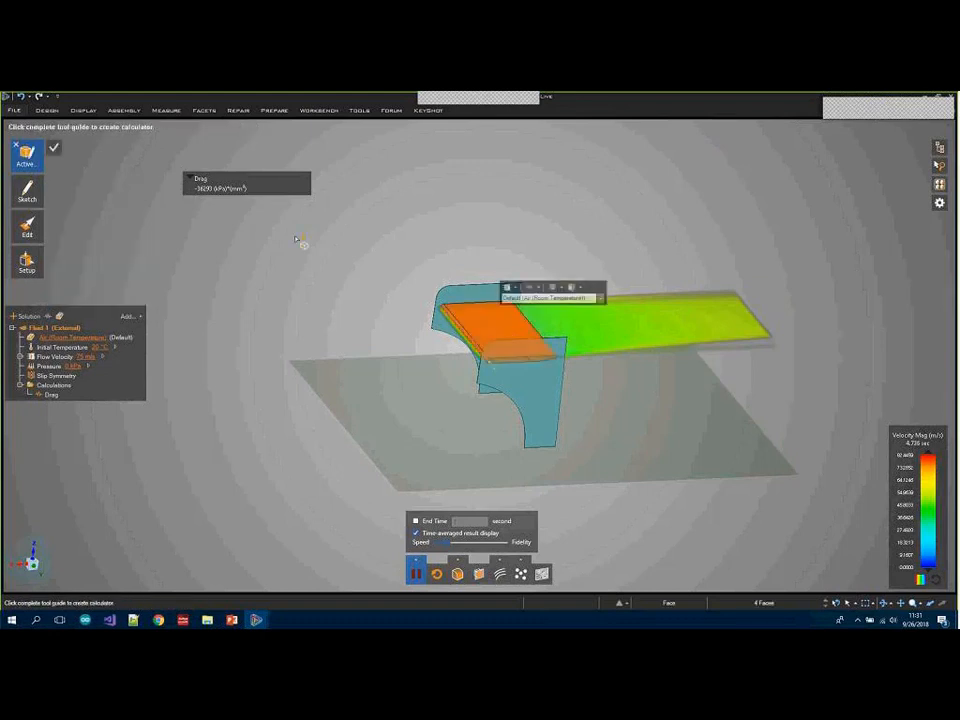
click(55, 149)
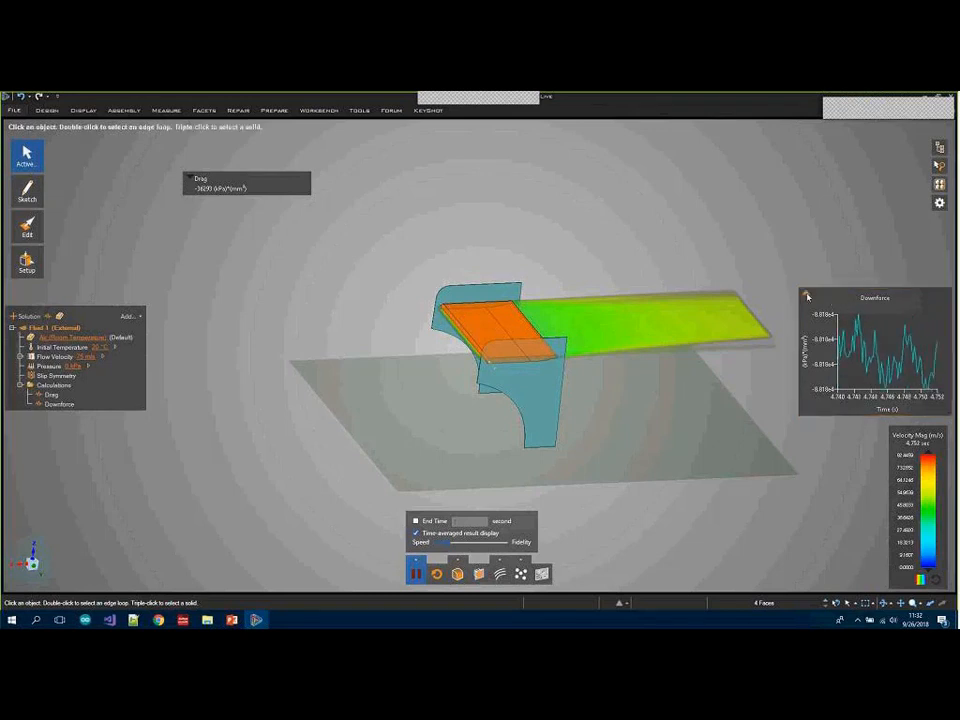
Place the Downforce chart directly below the Drag readout and collapse it to its value.
click(806, 295)
drag(810, 295, 208, 224)
click(187, 222)
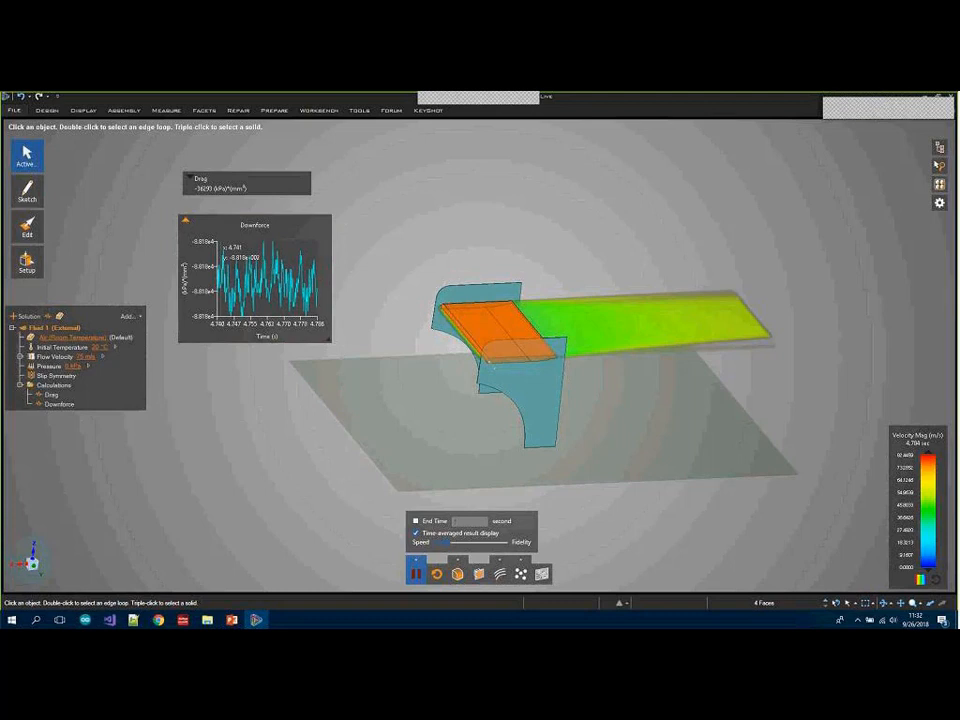
click(185, 222)
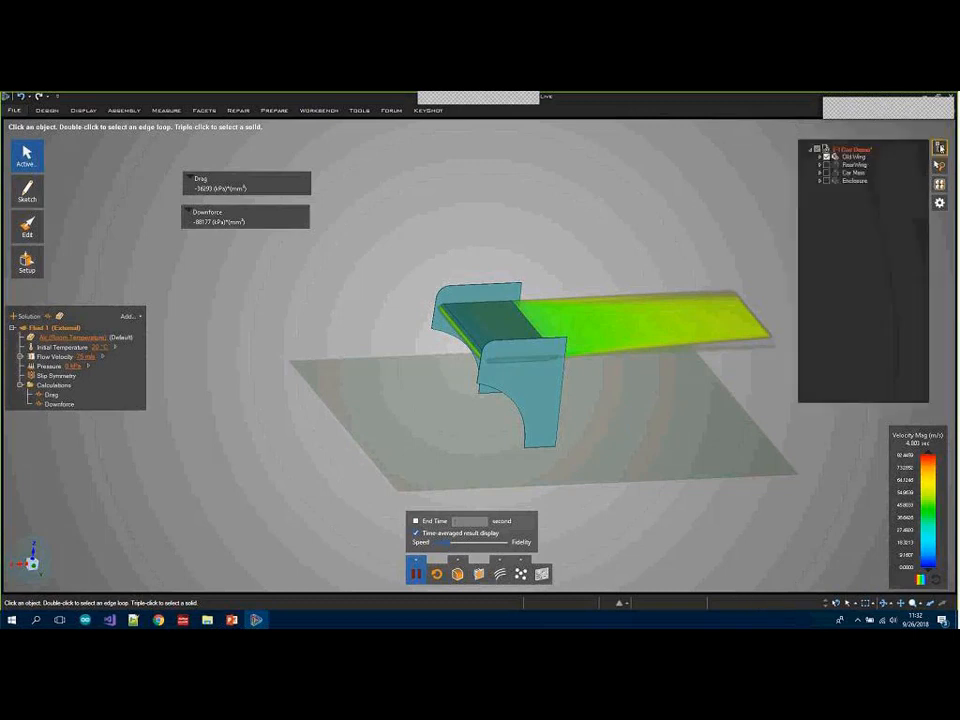
click(939, 165)
click(939, 184)
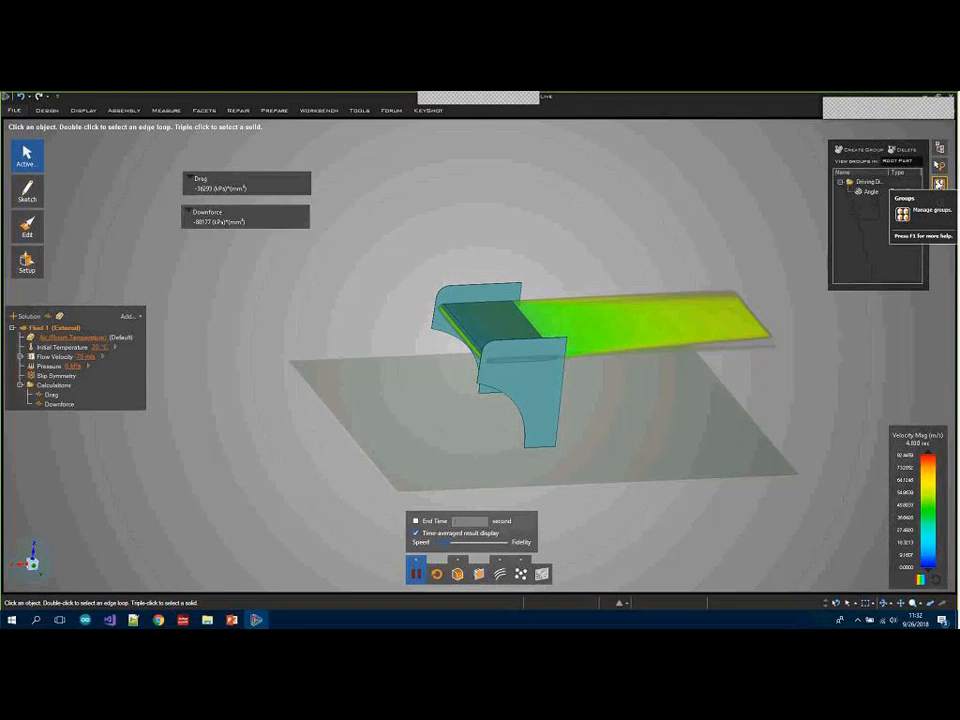
click(671, 206)
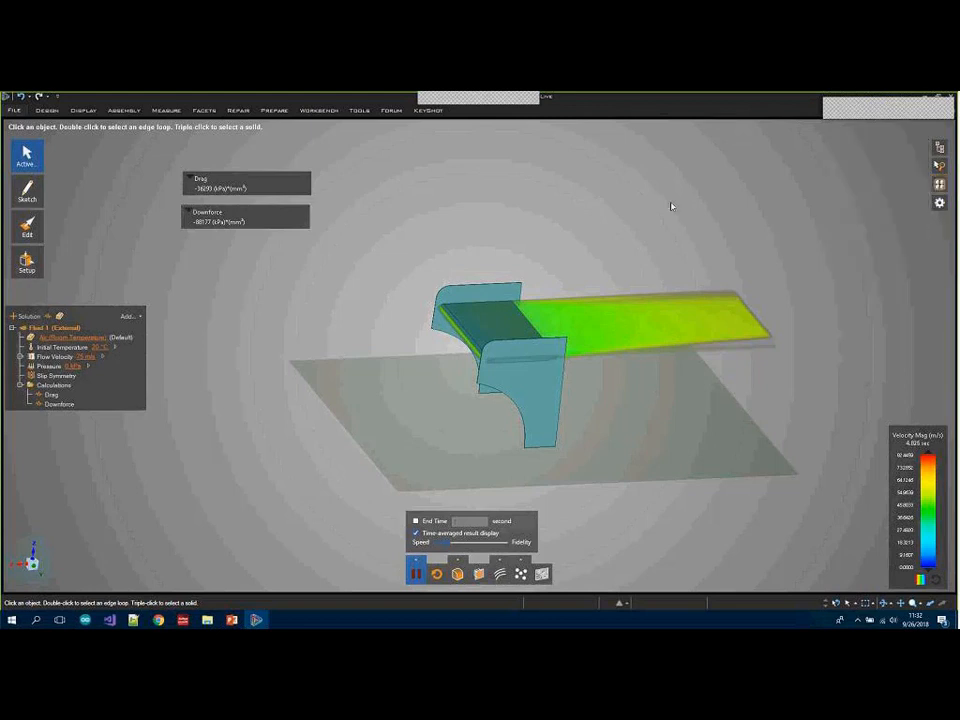
Box-select the wing plane's faces in a side view and pause the simulation.
click(30, 562)
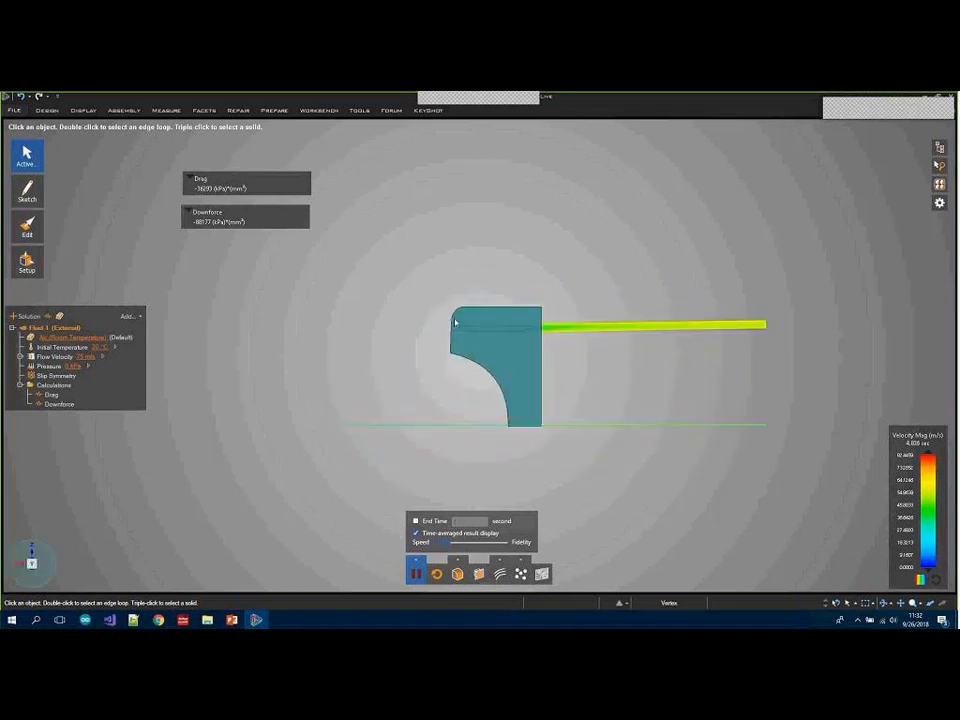
click(514, 345)
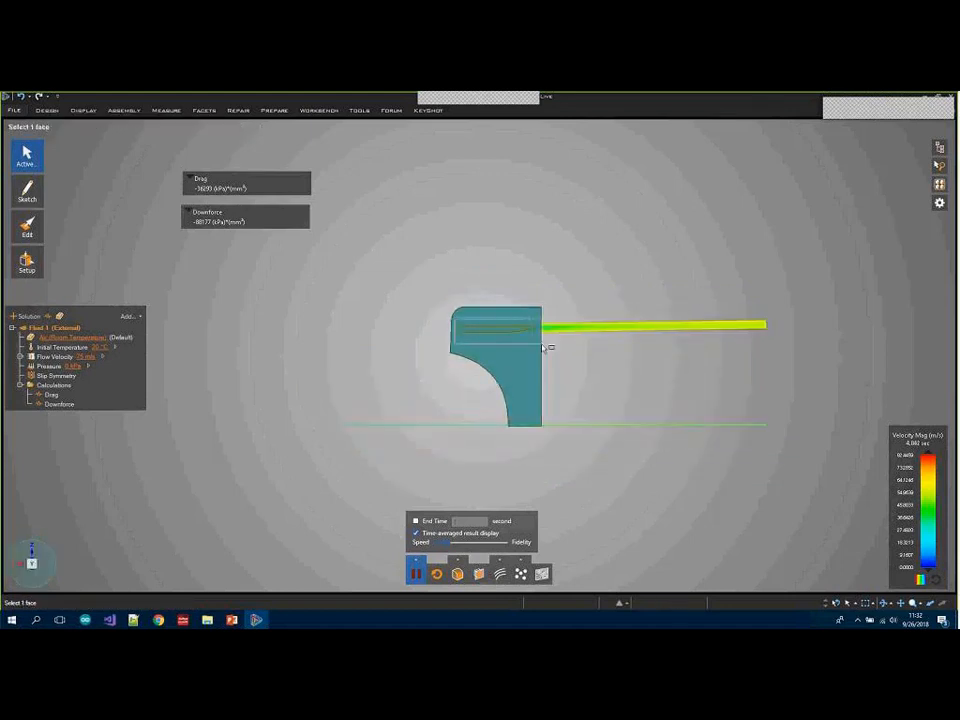
click(418, 568)
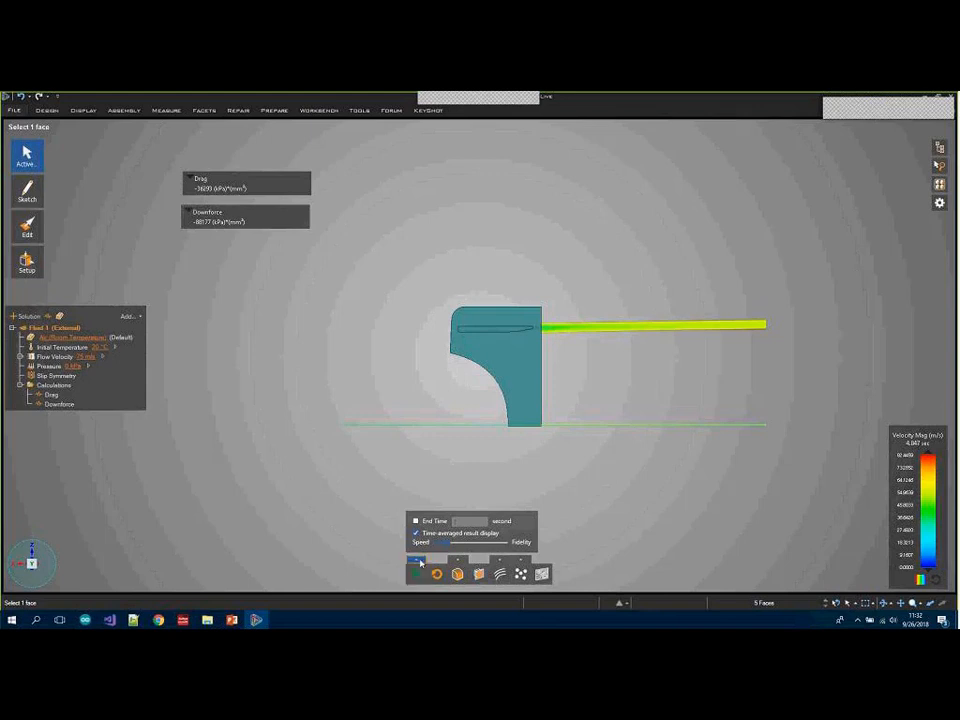
click(420, 562)
Try to add a Ruler dimension to the Move rotation of the wing plane, referenced to the end plate's vertical edge.
middle_drag(493, 367, 446, 343)
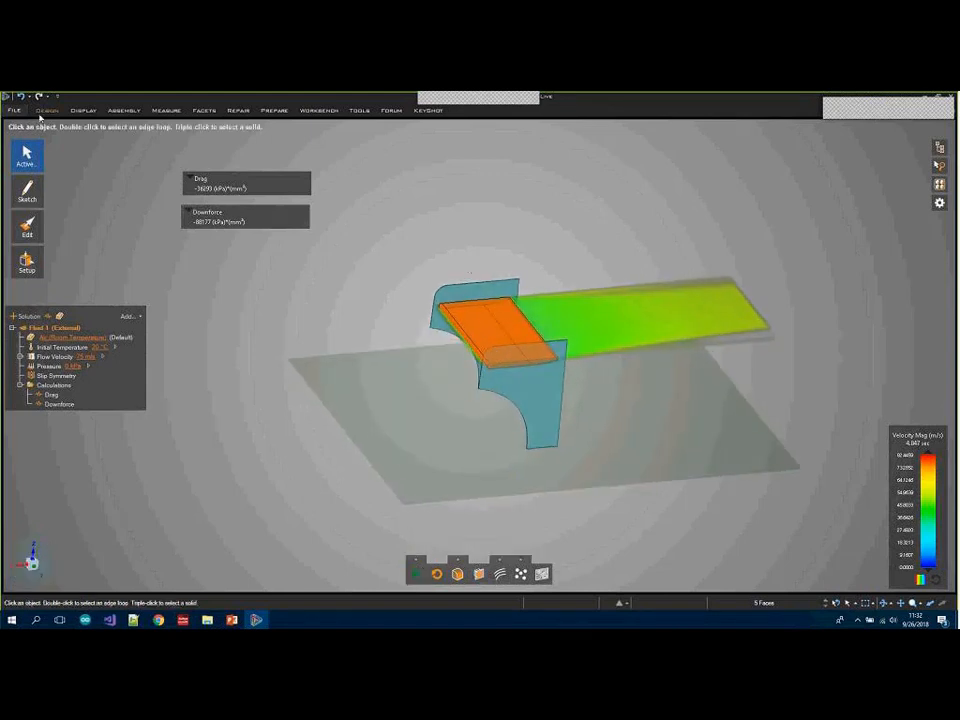
key(m)
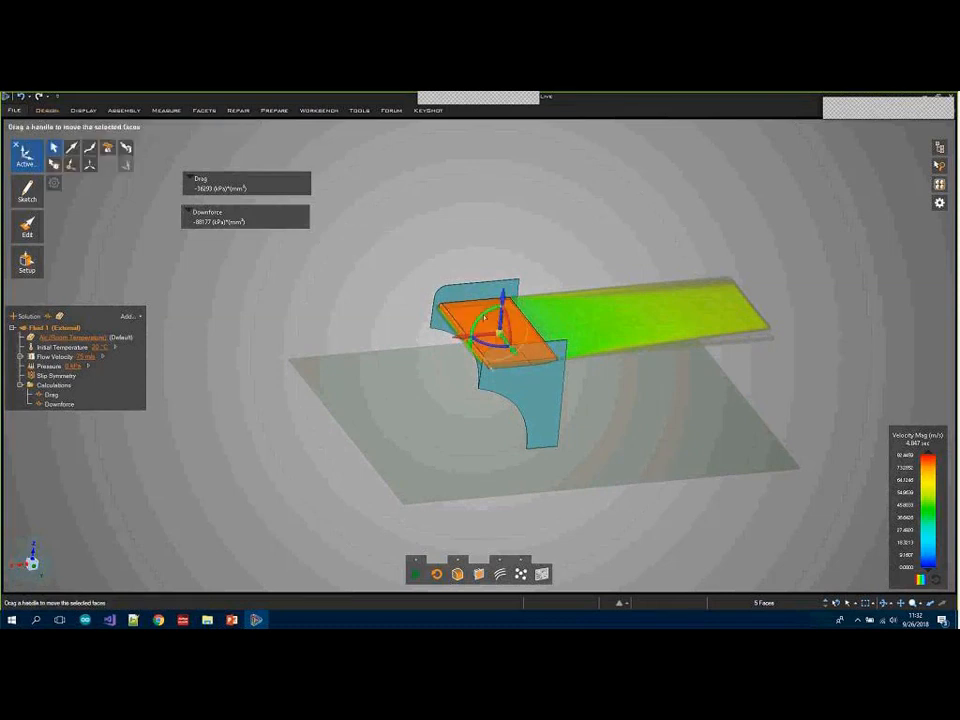
click(485, 318)
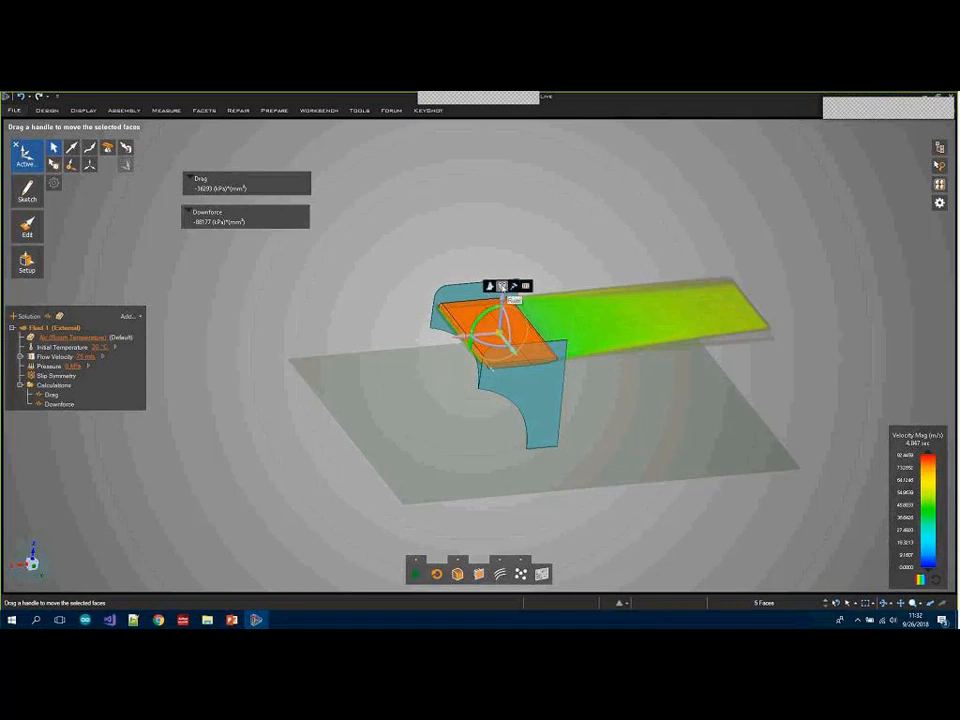
click(502, 287)
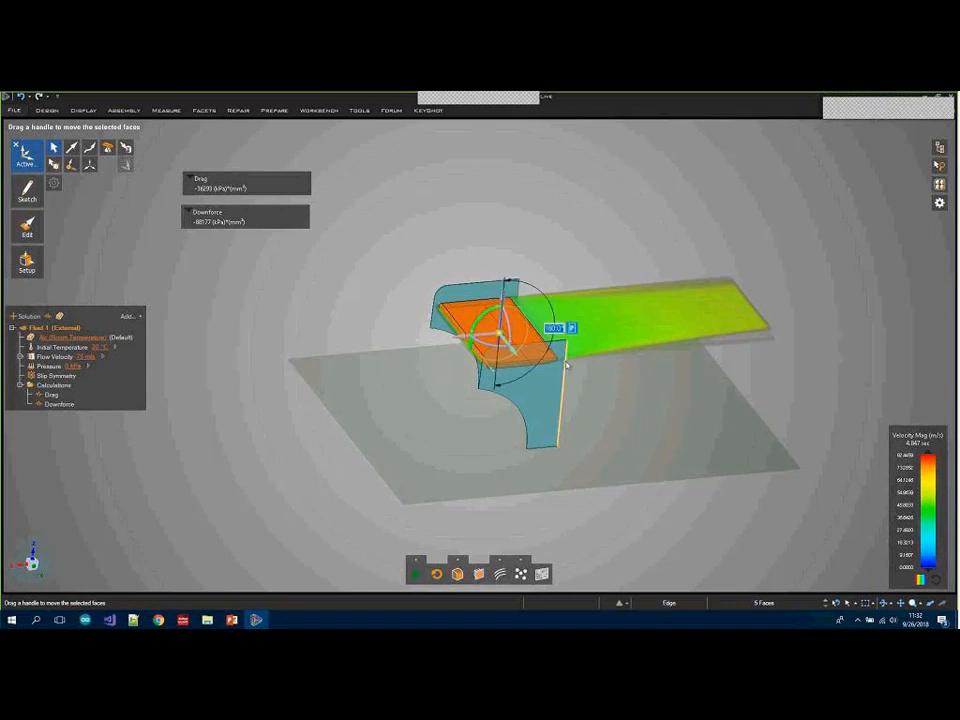
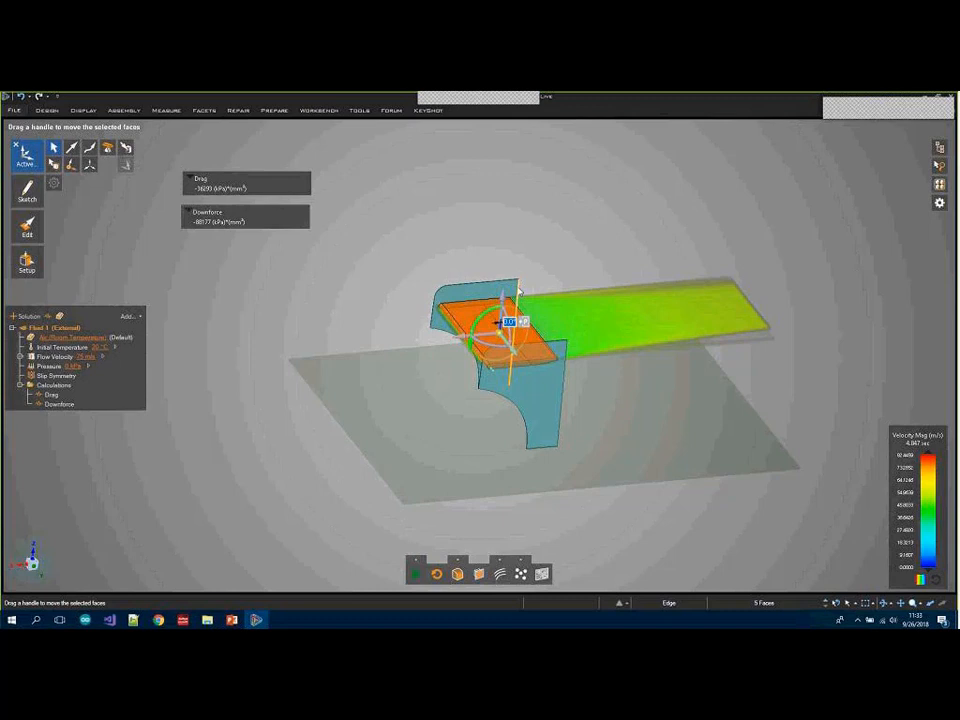
click(573, 239)
Set the Angle driving dimension group to 10° to tilt the wing plane between the end plates.
mouse_move(939, 184)
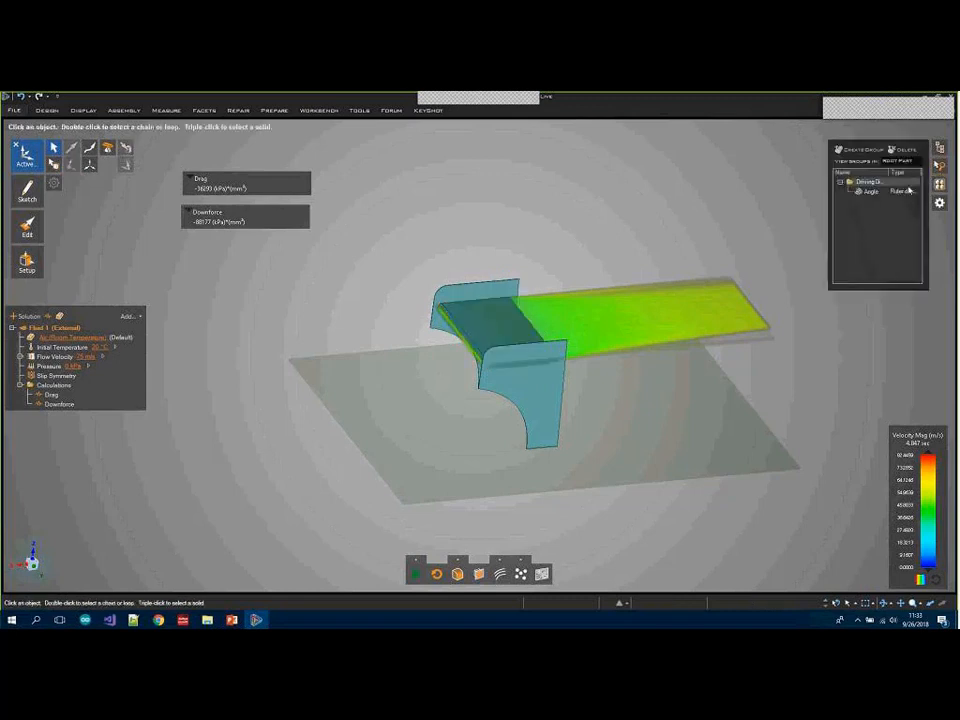
click(904, 191)
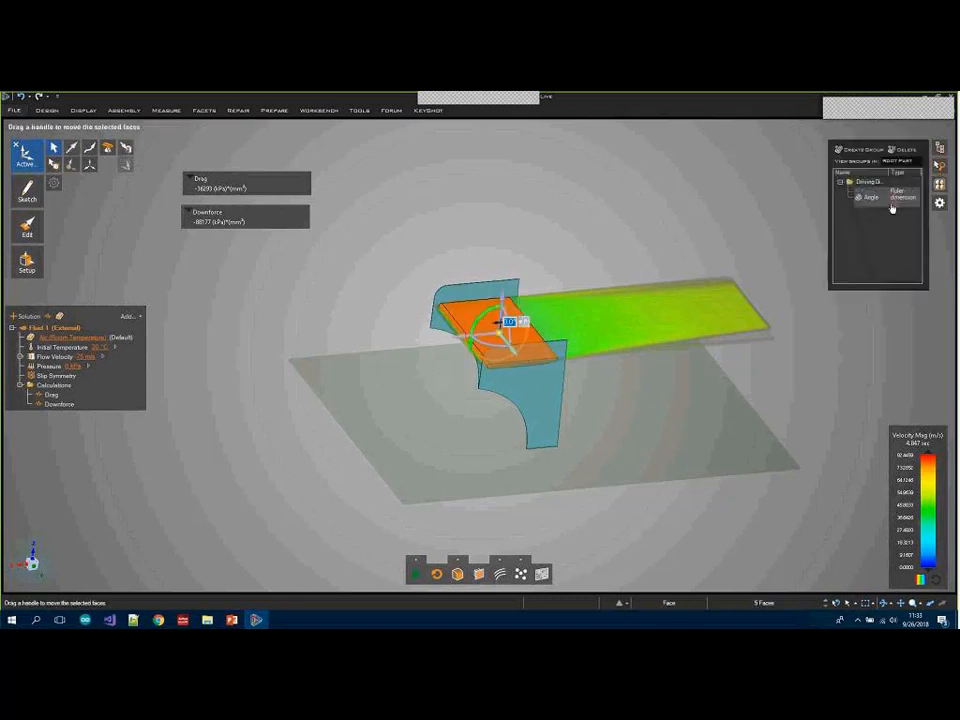
click(893, 208)
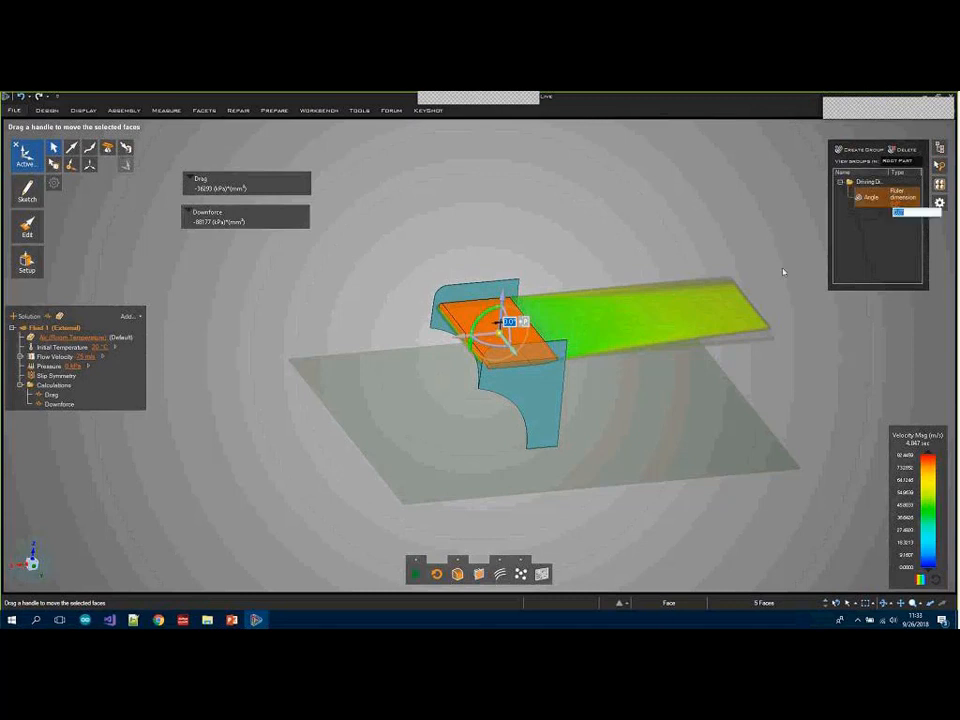
text(45)
key(Return)
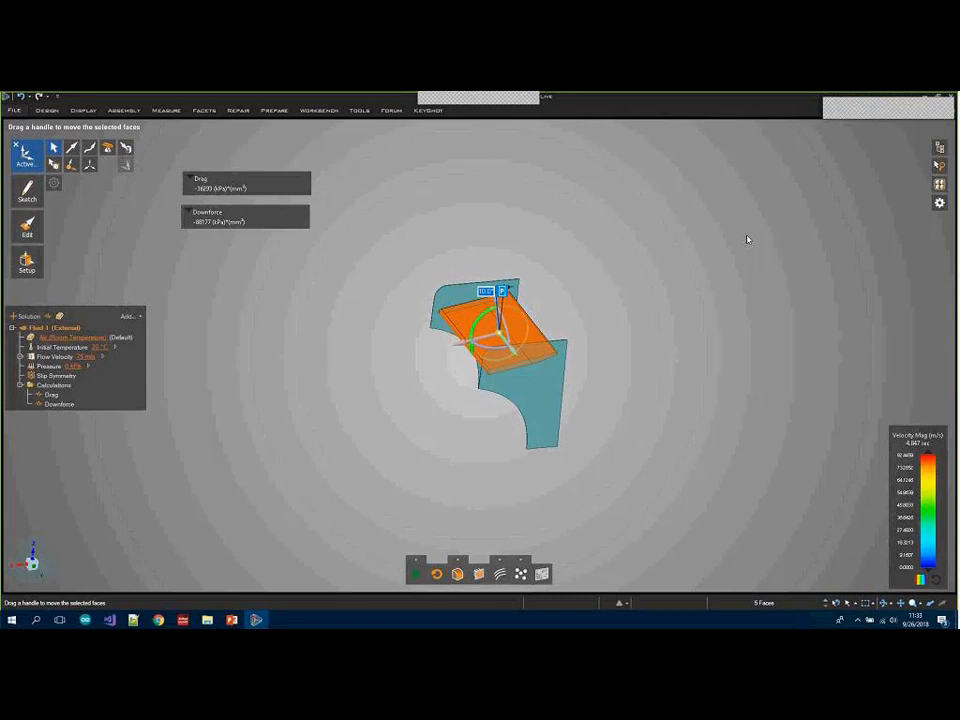
Try to simulate and display the airflow around the tilted wing plane, checking the Enclosure component's visibility and pausing the run.
key(Escape)
middle_drag(747, 240, 707, 278)
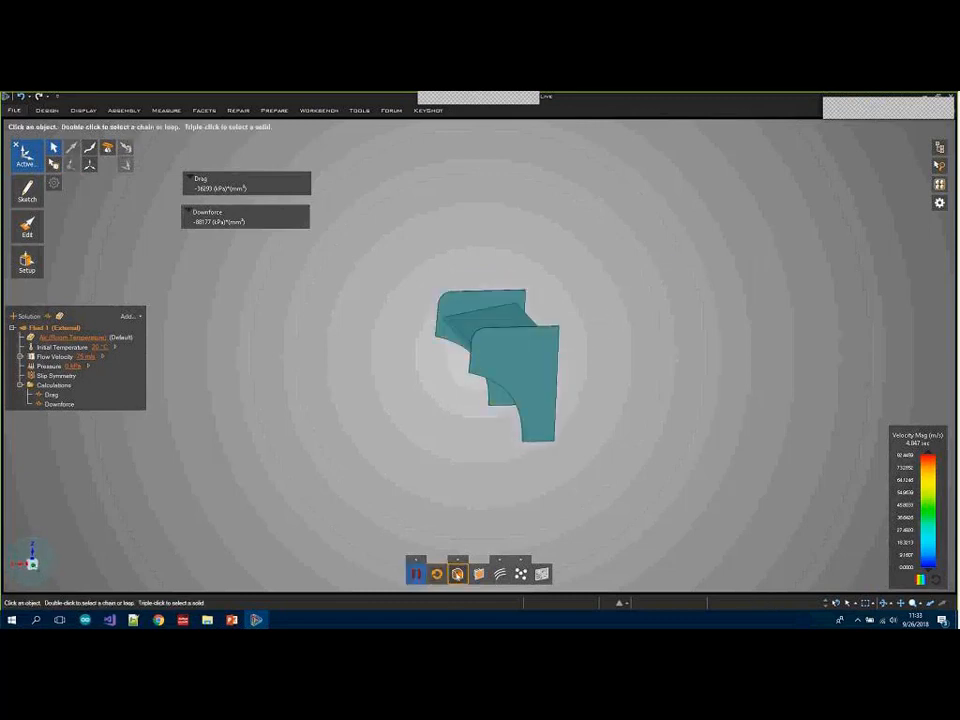
click(457, 575)
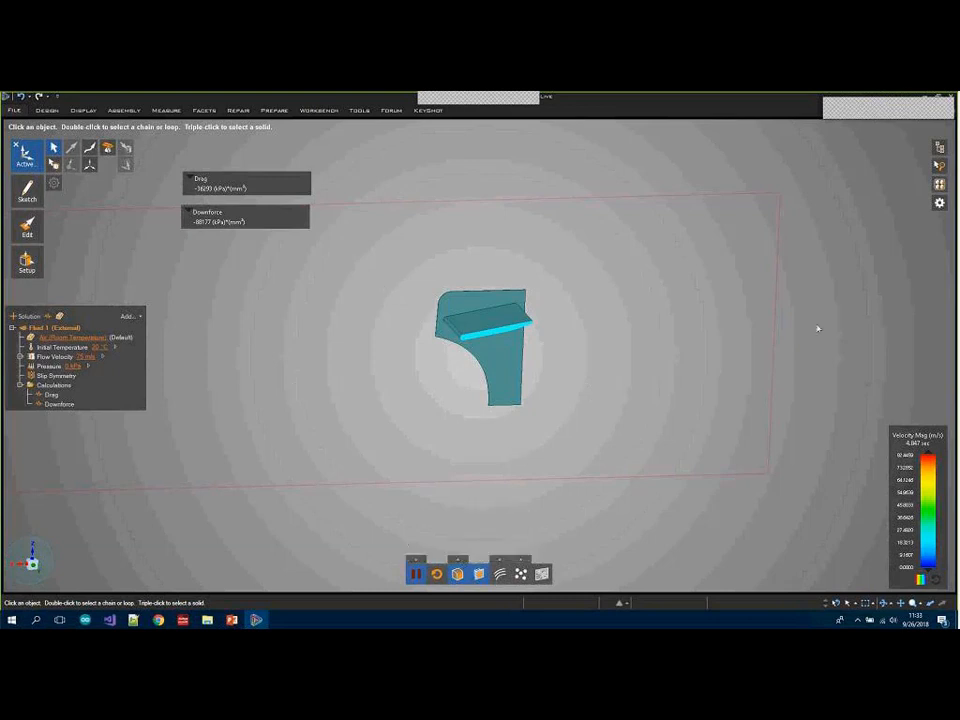
click(940, 147)
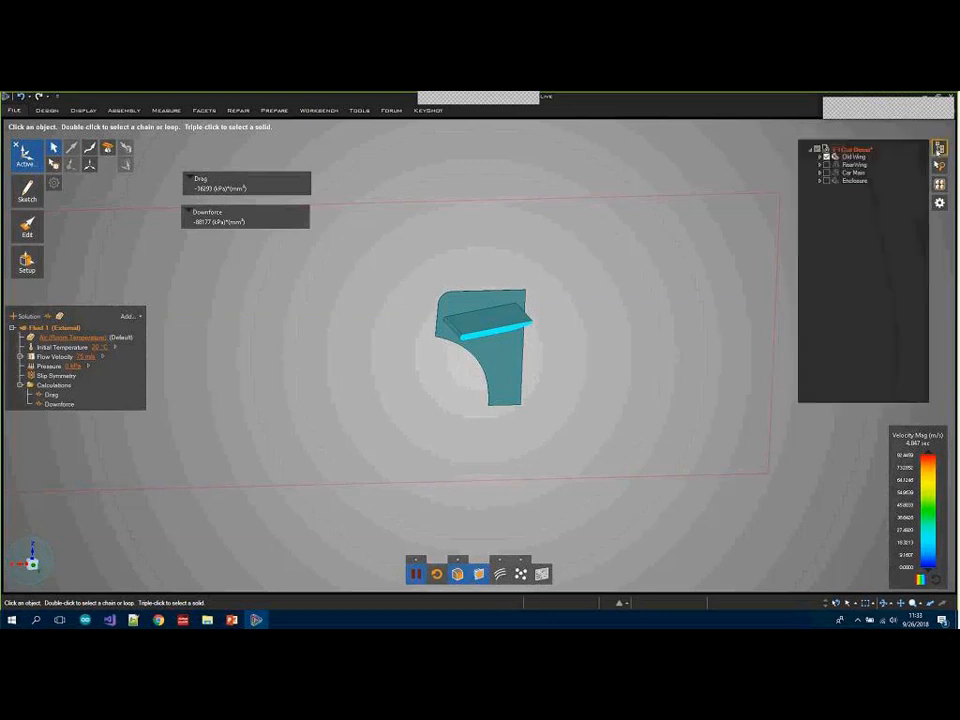
click(826, 181)
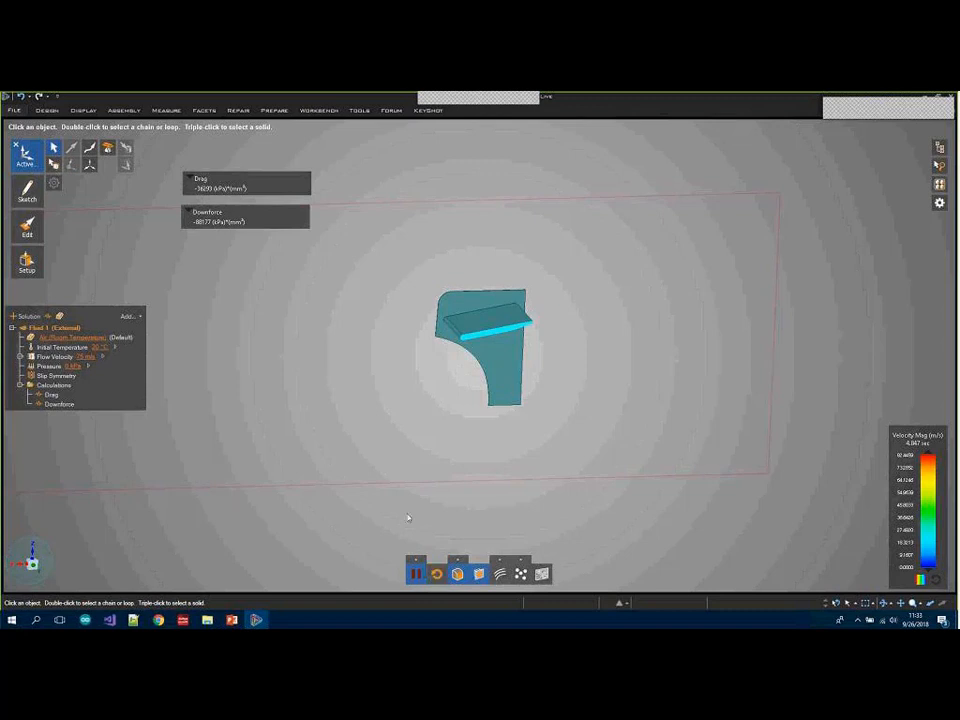
click(417, 575)
scroll(326, 420, down, 3)
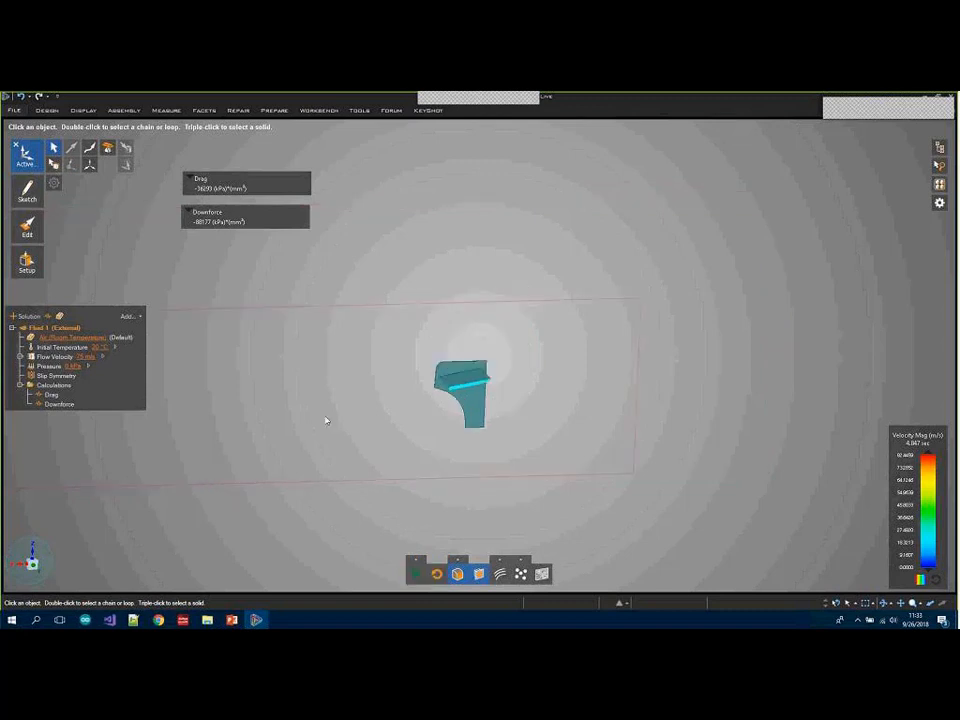
middle_drag(374, 406, 454, 332)
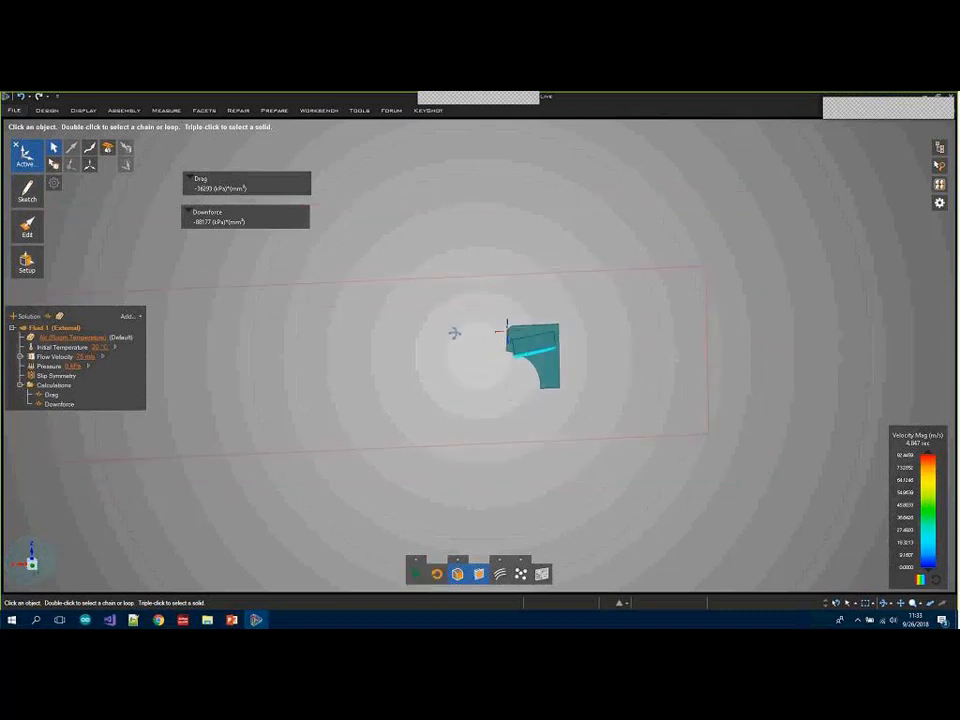
middle_drag(453, 232, 510, 486)
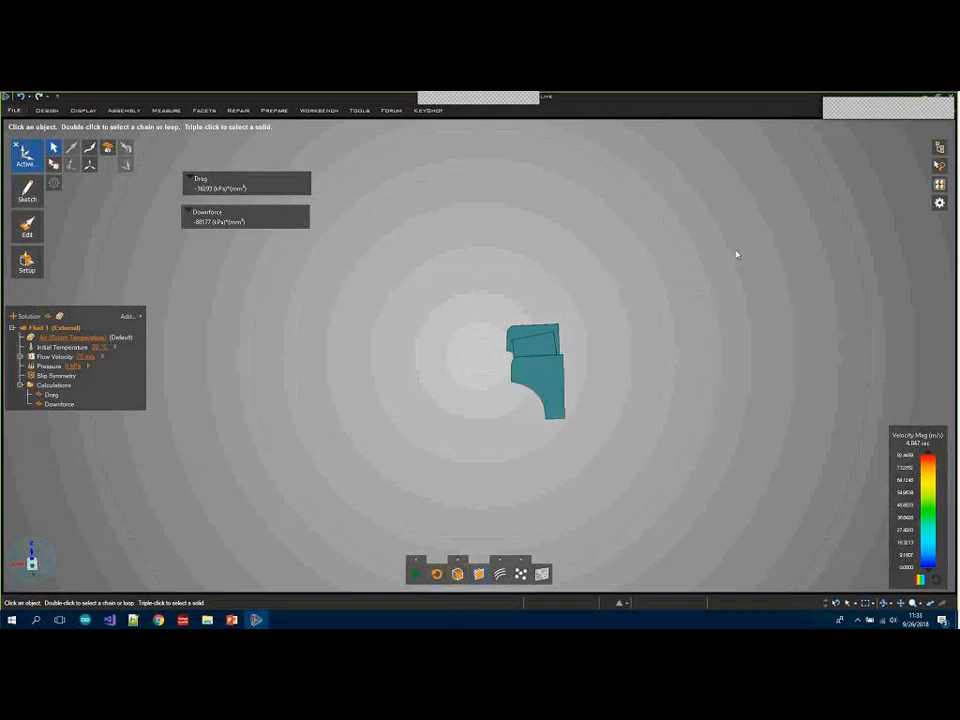
Undo the wing plane's 10° tilt and resume the simulation on the level wing.
key(ctrl+z)
key(ctrl+z)
key(ctrl+z)
key(ctrl+z)
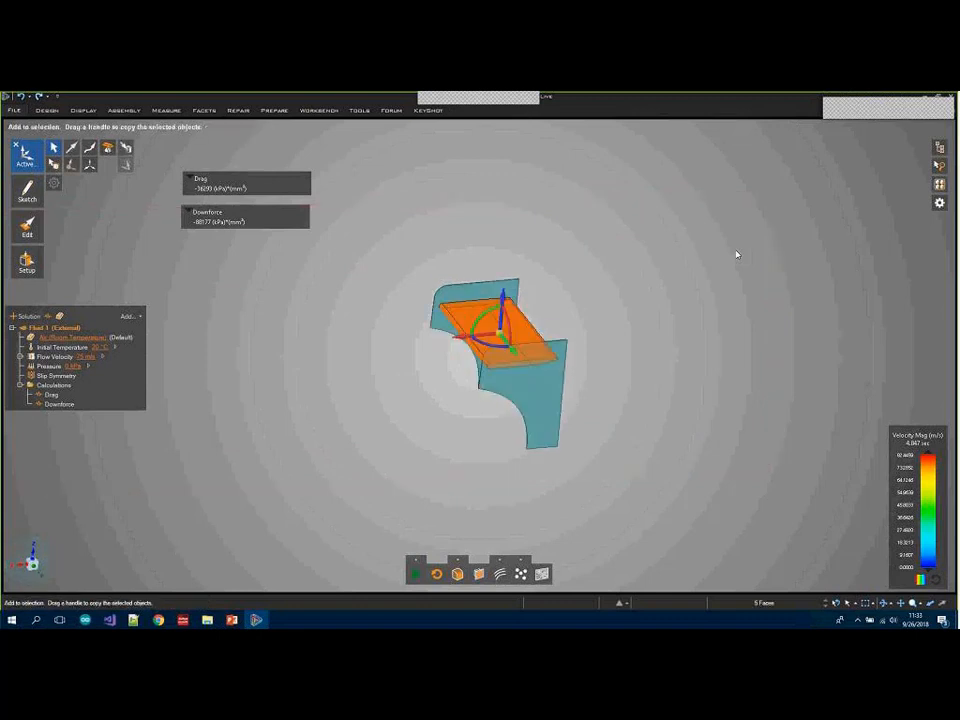
key(ctrl+z)
click(416, 576)
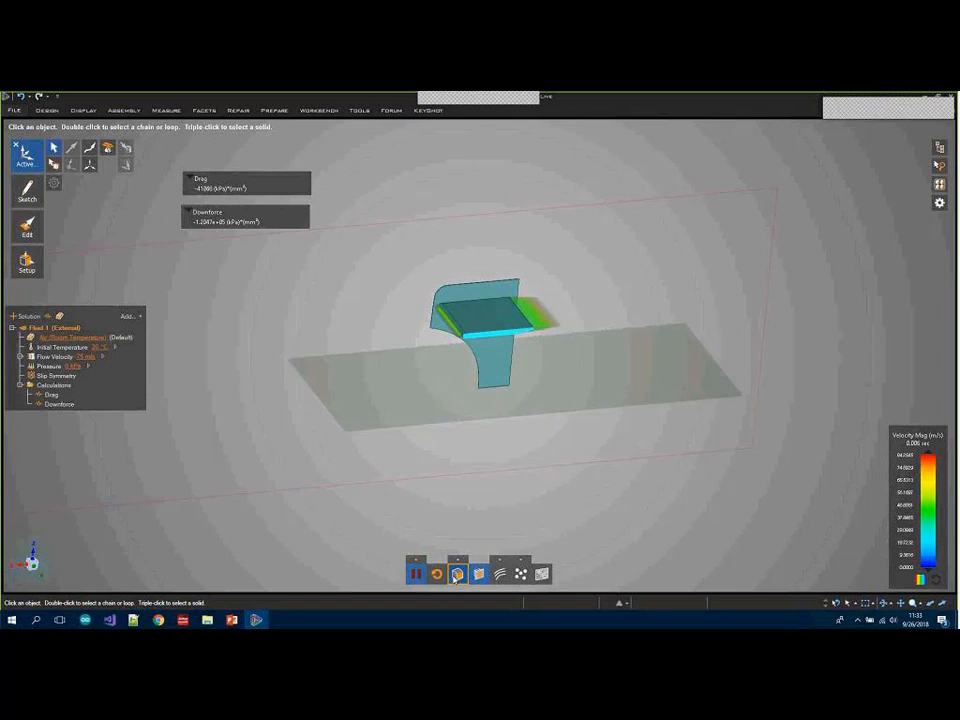
Set the velocity result's Rendering Method to Surface on the cutting plane through the wing.
click(466, 561)
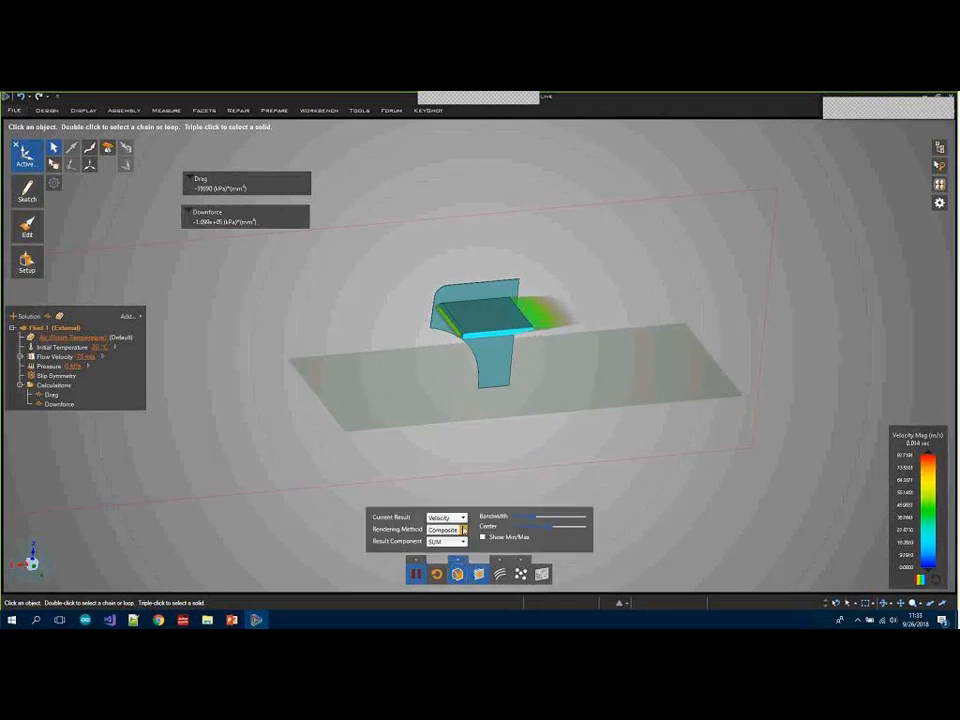
click(463, 529)
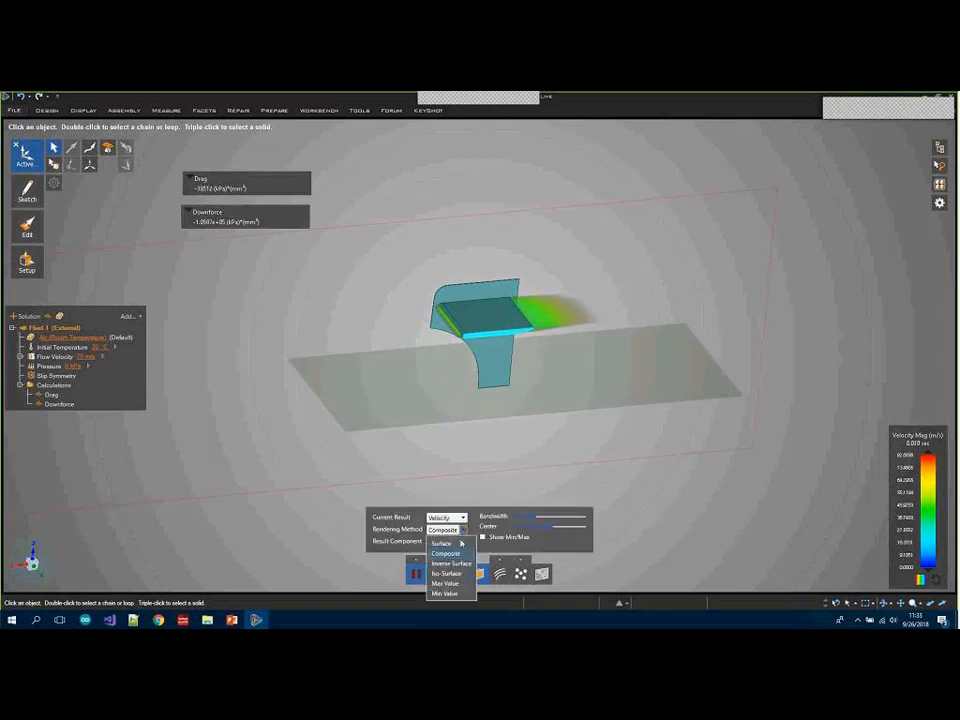
click(441, 543)
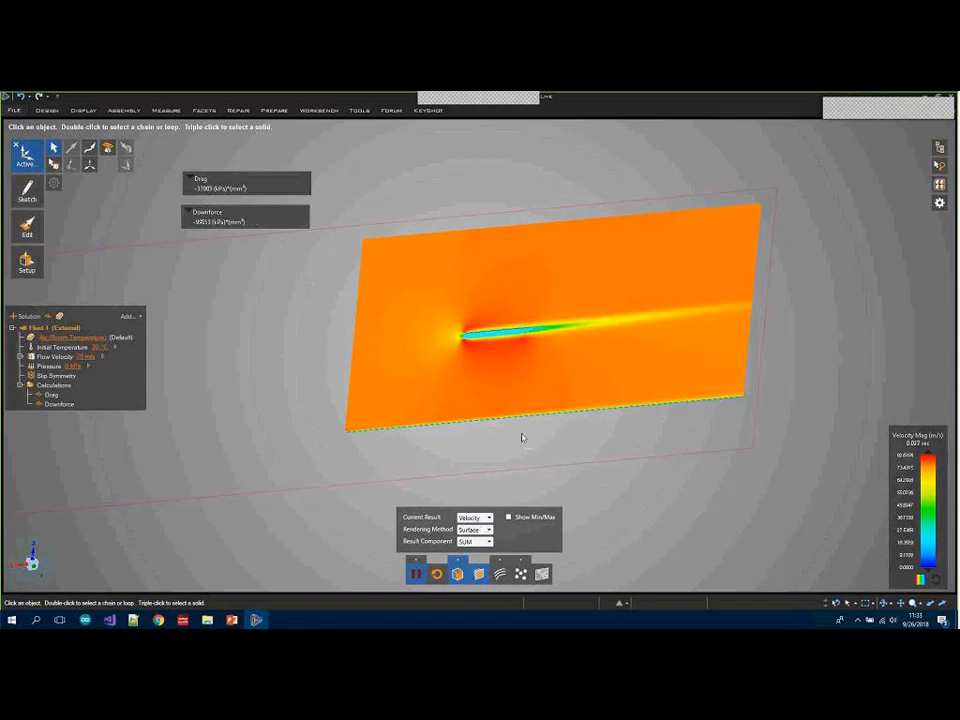
middle_drag(564, 422, 551, 401)
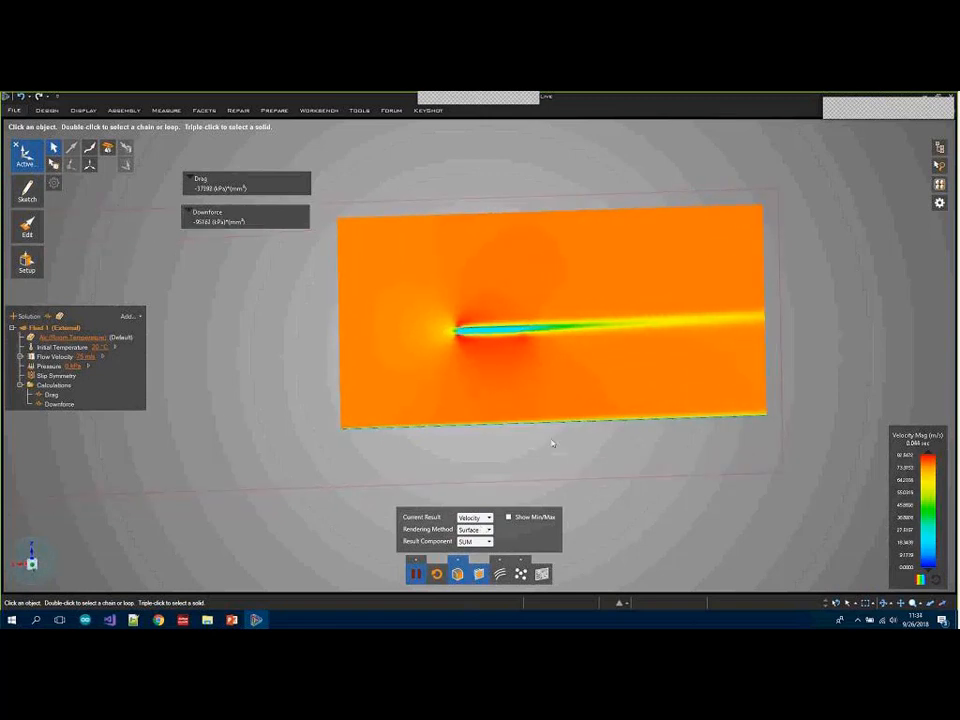
Create a parameter study that varies the Angle driving dimension from 0 to 25 in 5 steps.
click(134, 316)
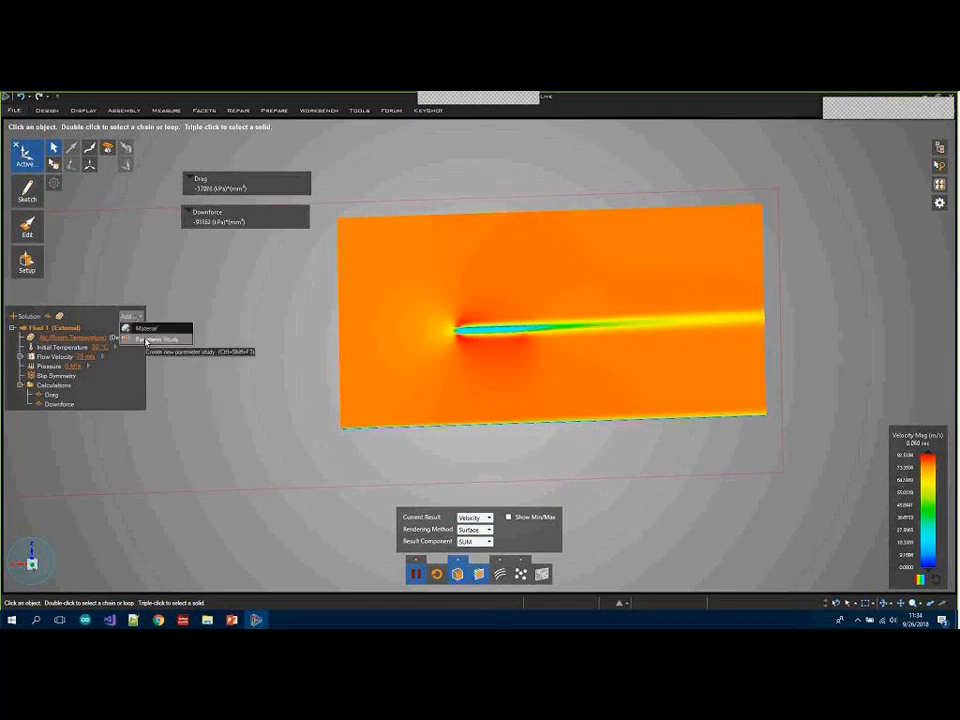
click(147, 341)
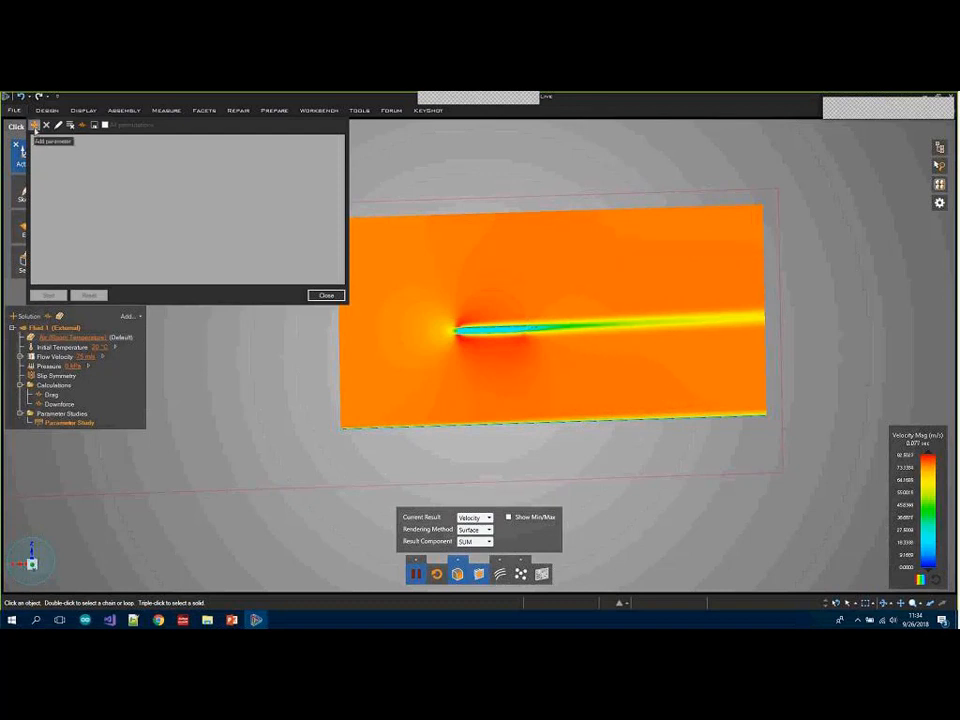
click(35, 126)
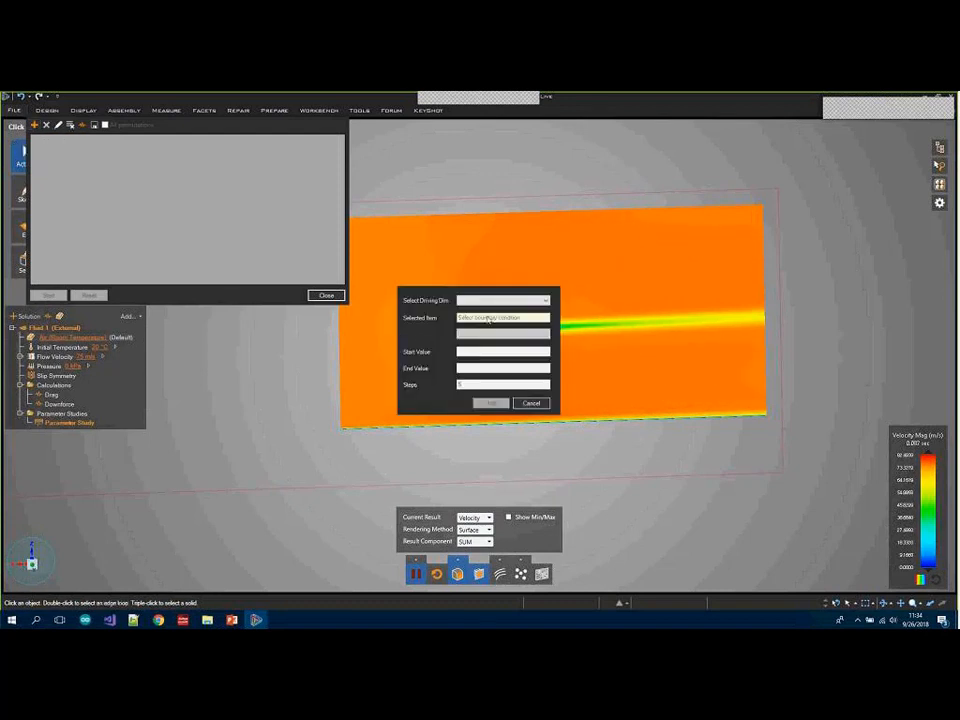
click(547, 301)
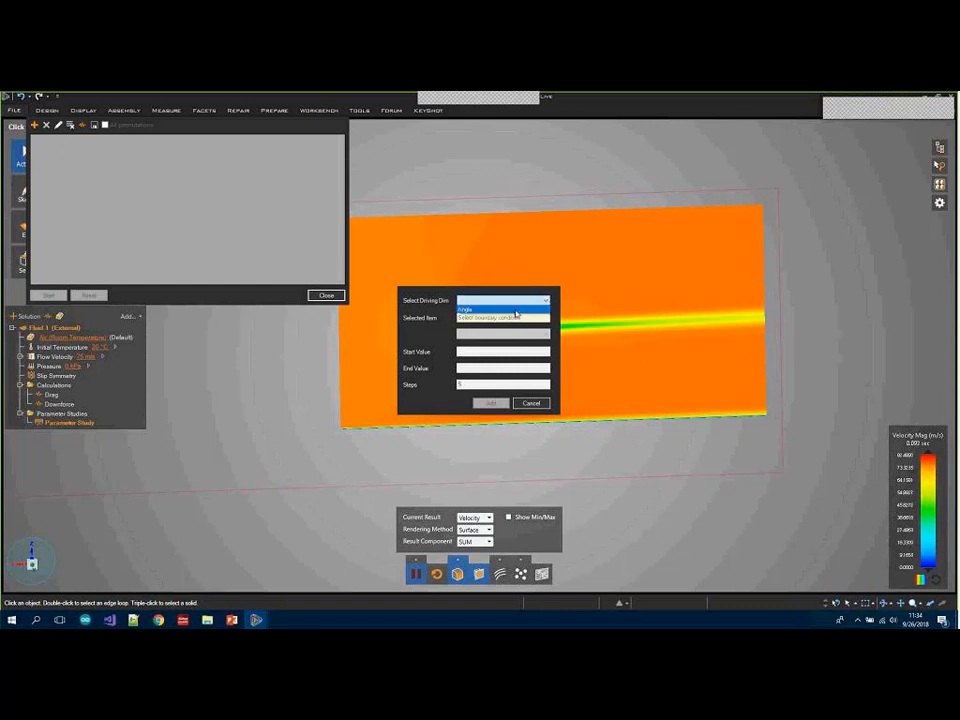
click(516, 310)
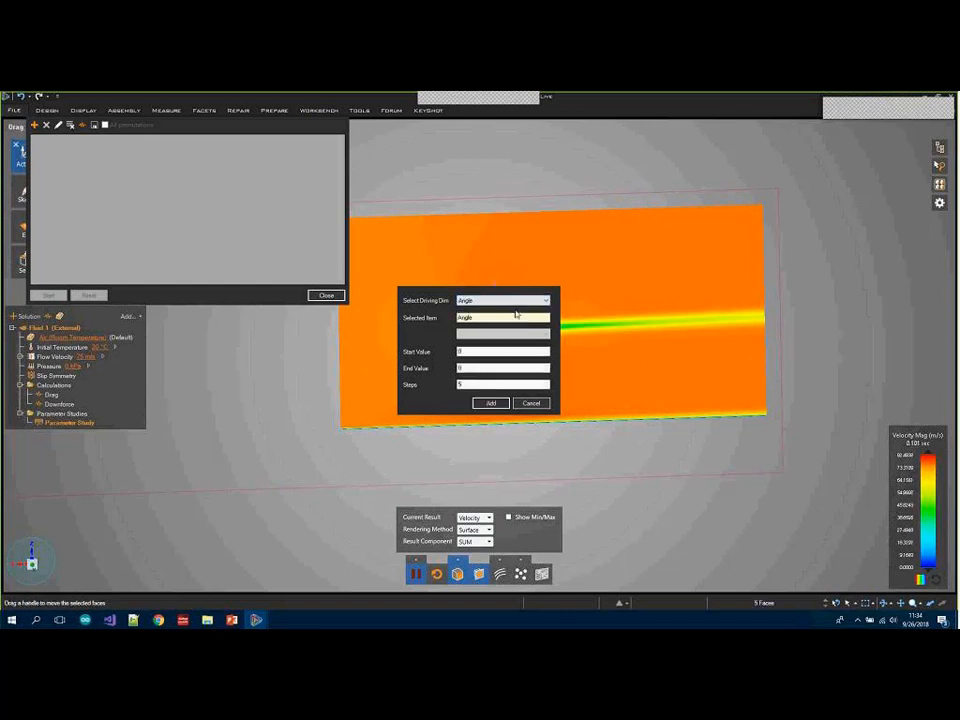
click(467, 351)
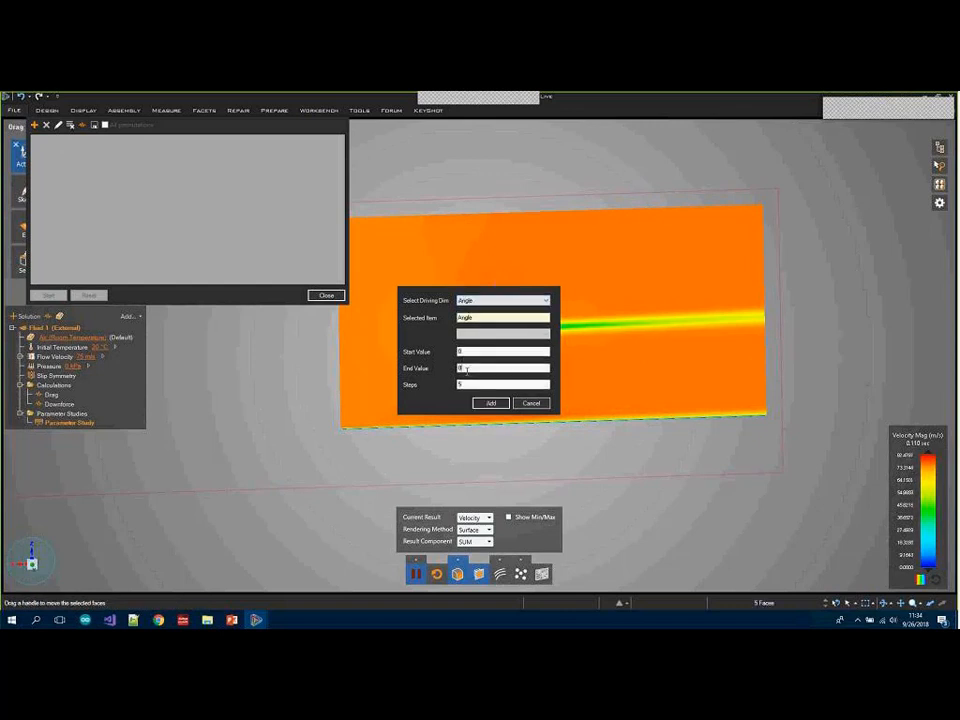
key(Tab)
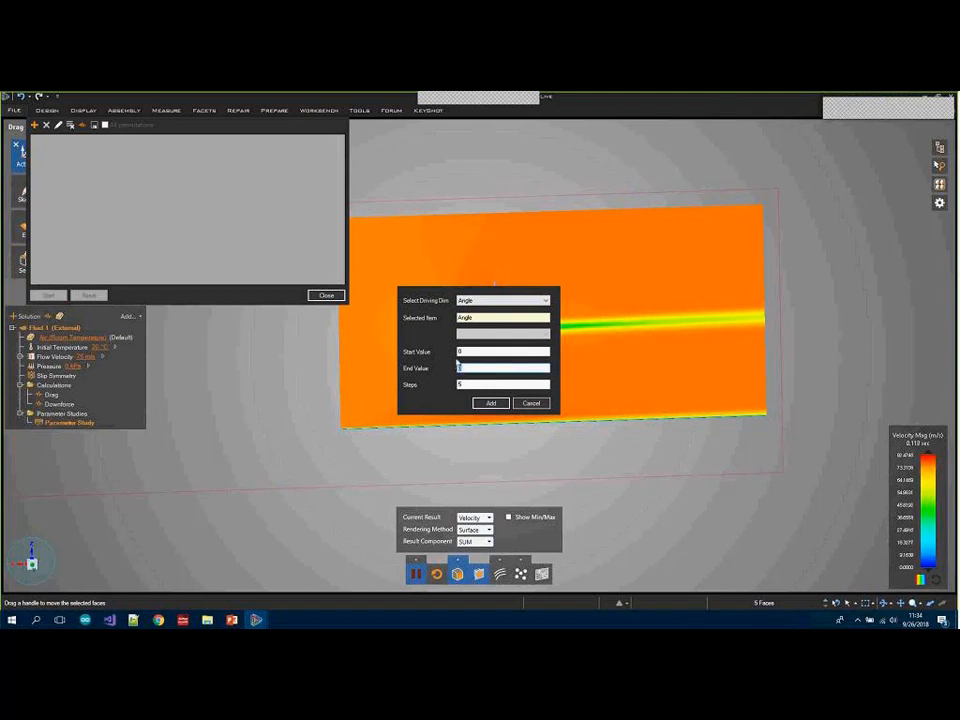
text(25)
click(466, 384)
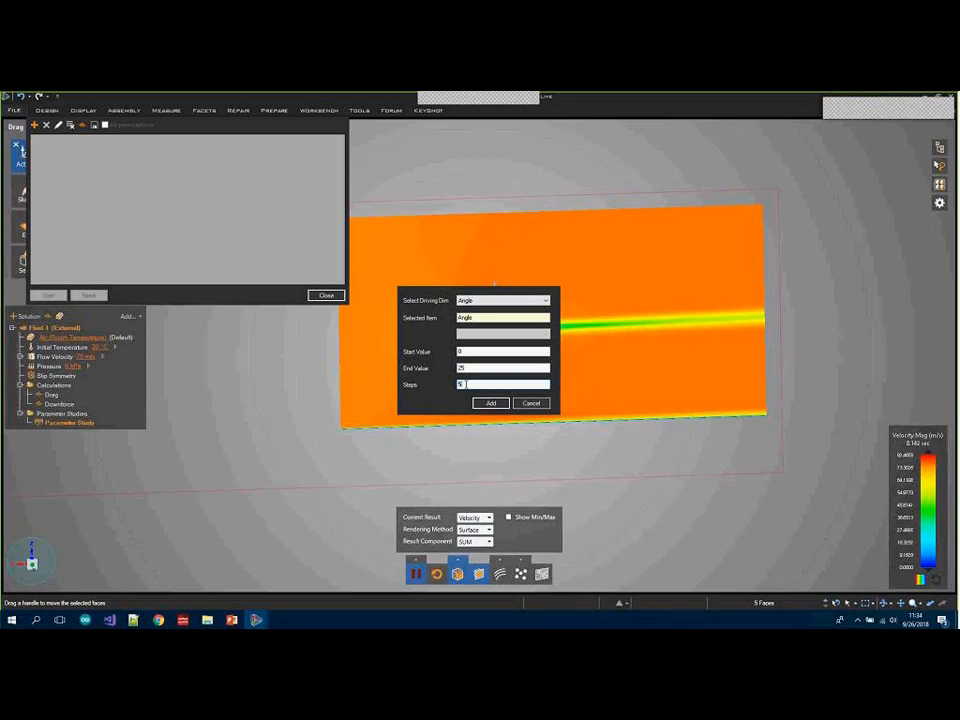
click(490, 403)
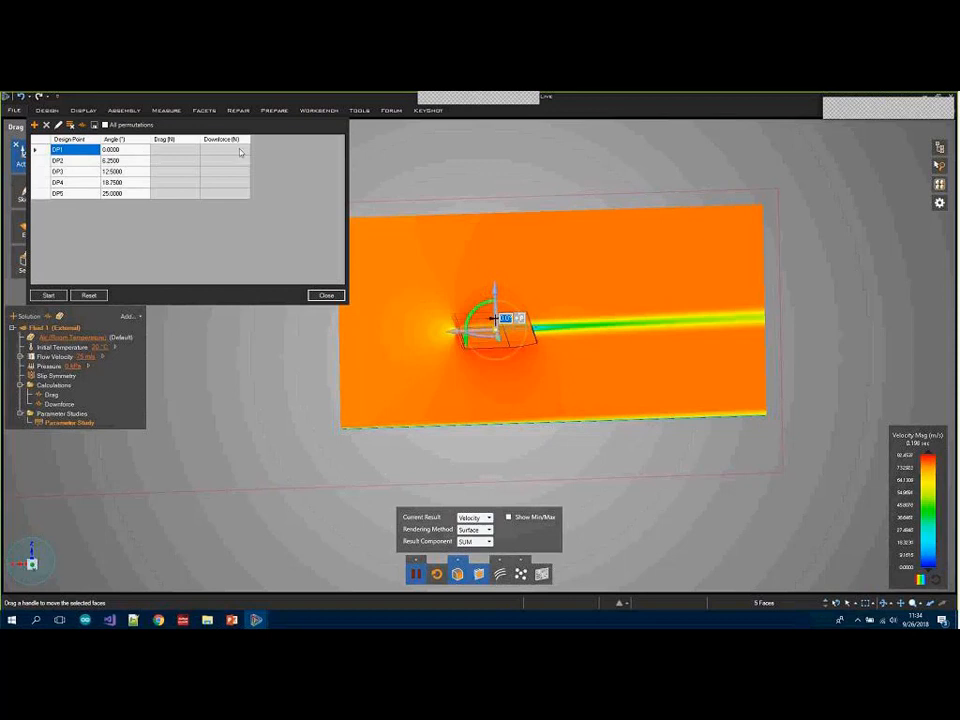
Limit the simulation with an End Time of 0.1 second and turn off the time-averaged result display.
click(458, 560)
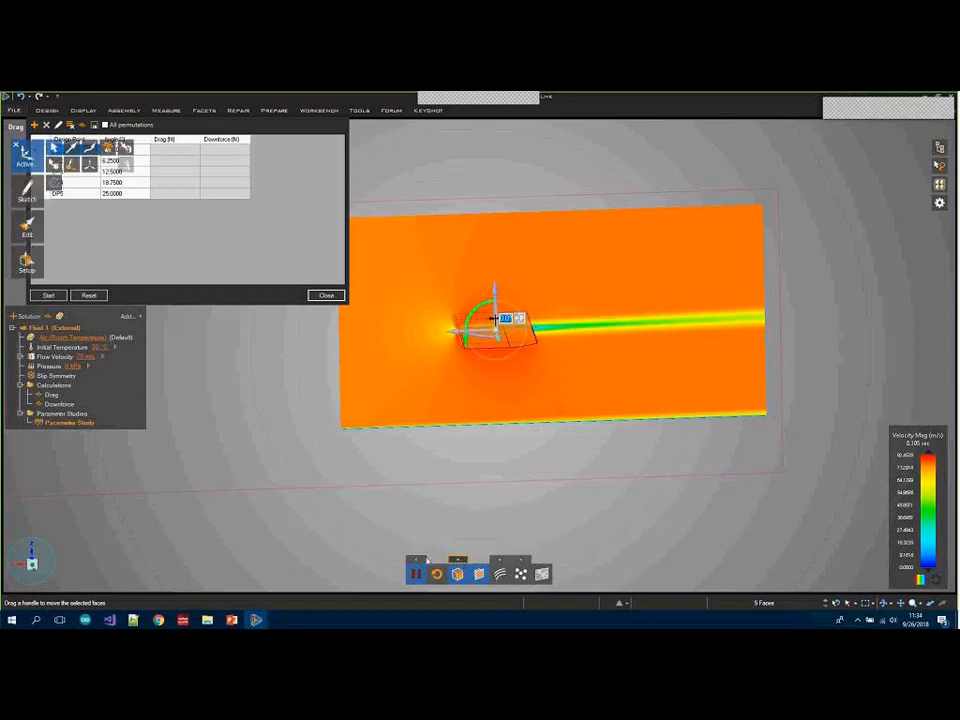
click(417, 560)
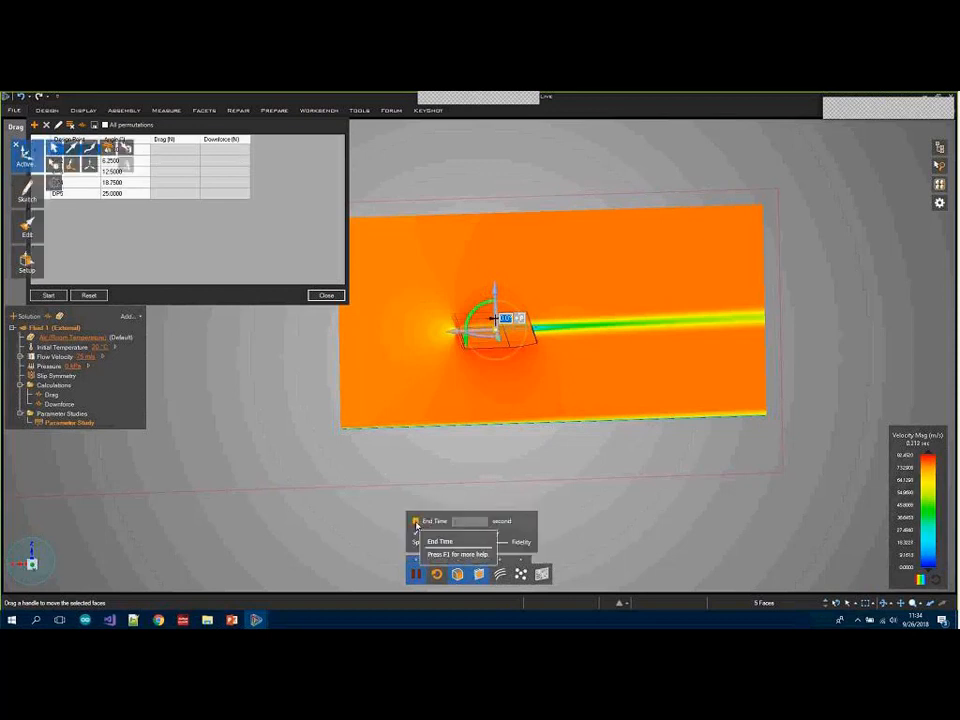
click(416, 522)
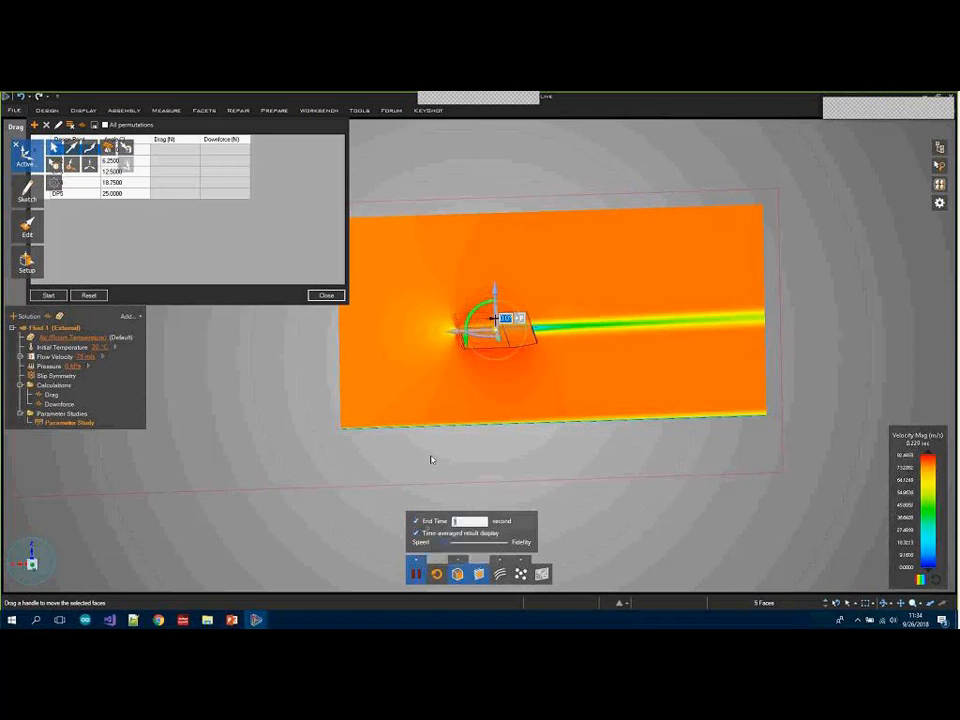
click(417, 533)
Move the design point table clear of the tools, leave the active editing tool and start the parameter study.
click(201, 140)
drag(215, 126, 249, 183)
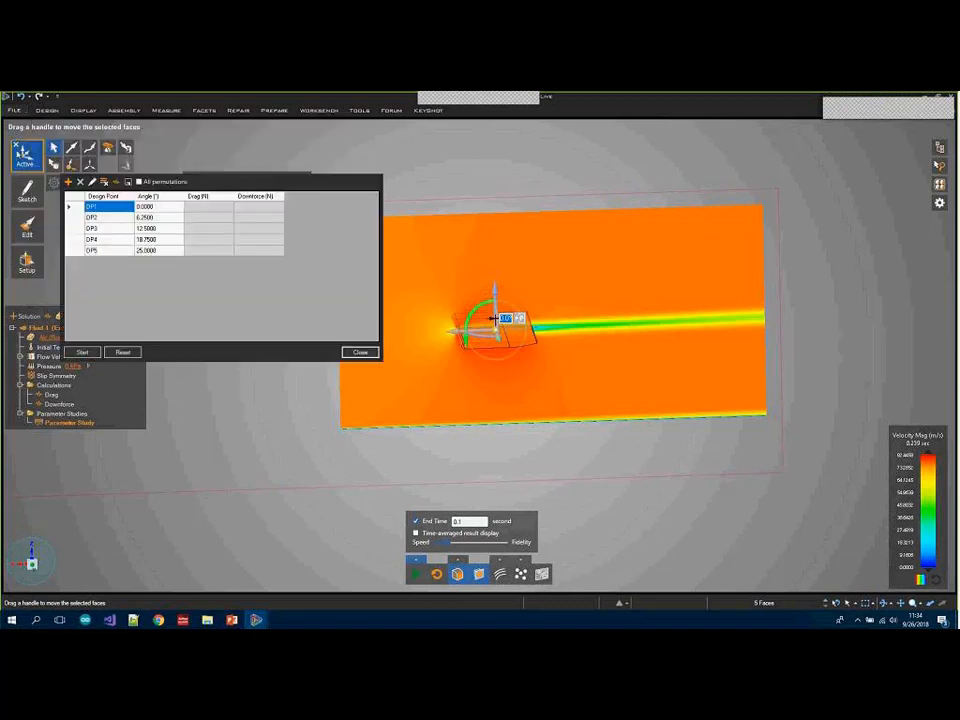
click(16, 146)
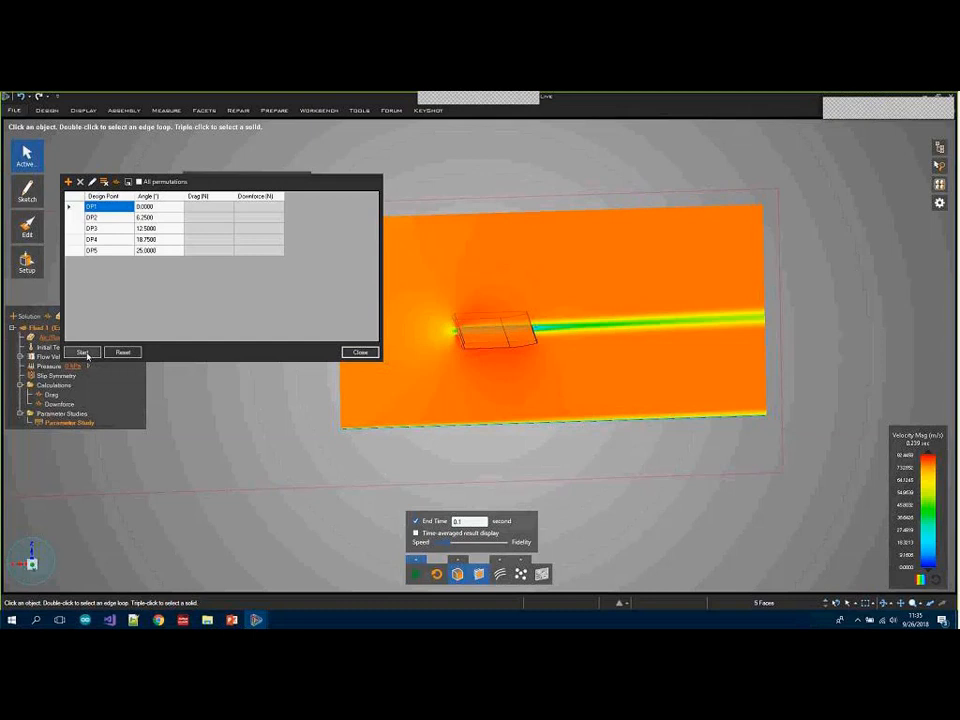
click(85, 353)
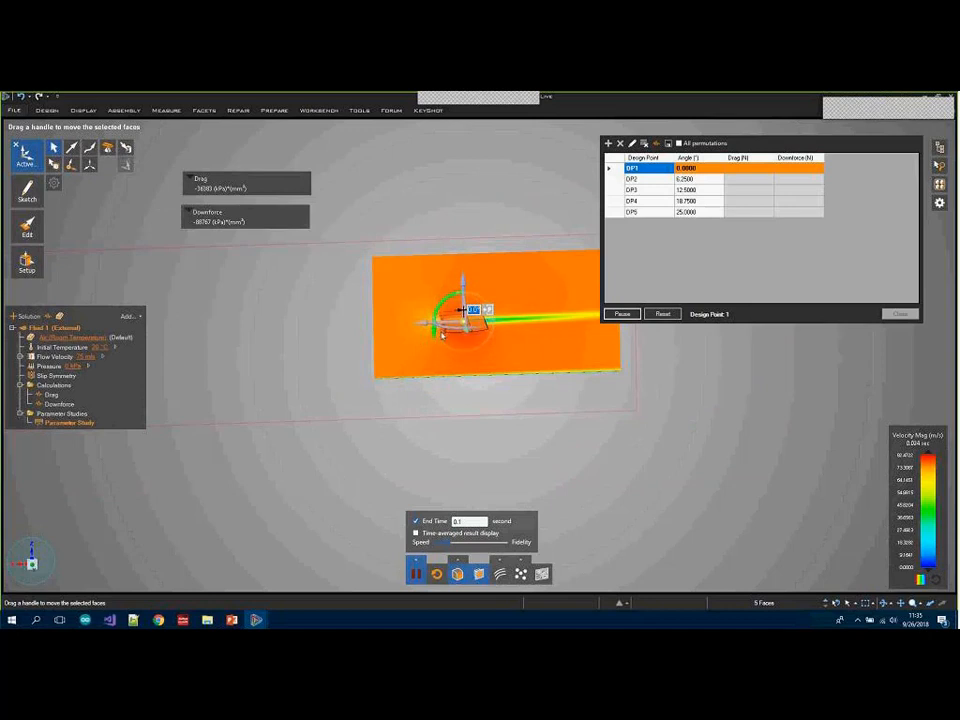
Expand the Drag and Downforce charts, shrink the Drag chart and place it below the wing's flow plane.
shift+middle_drag(441, 332, 416, 226)
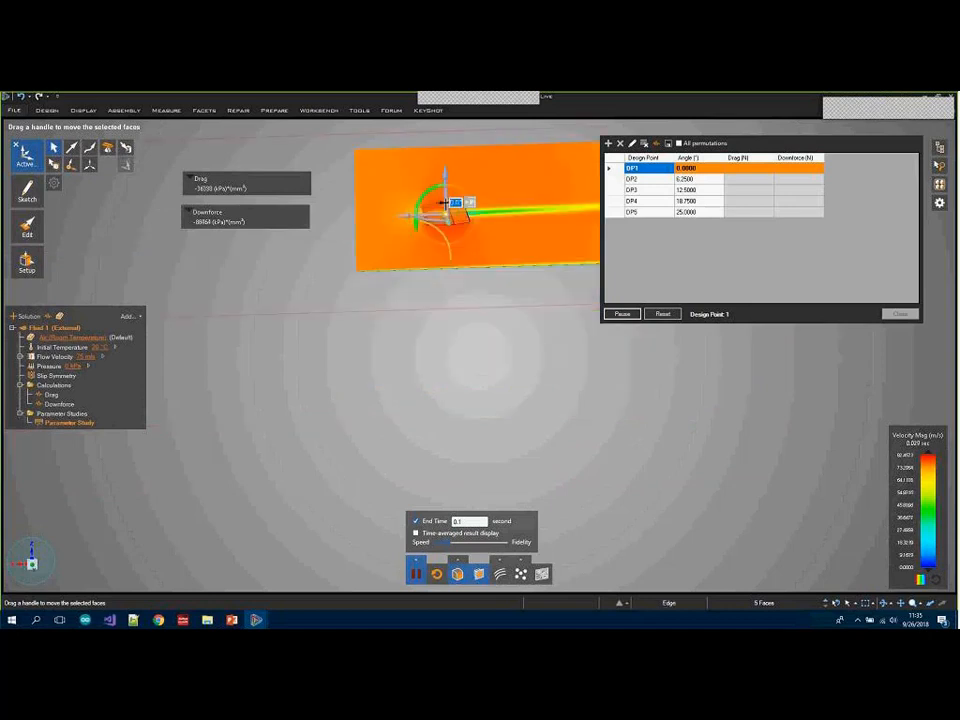
click(208, 220)
drag(240, 218, 222, 380)
click(193, 179)
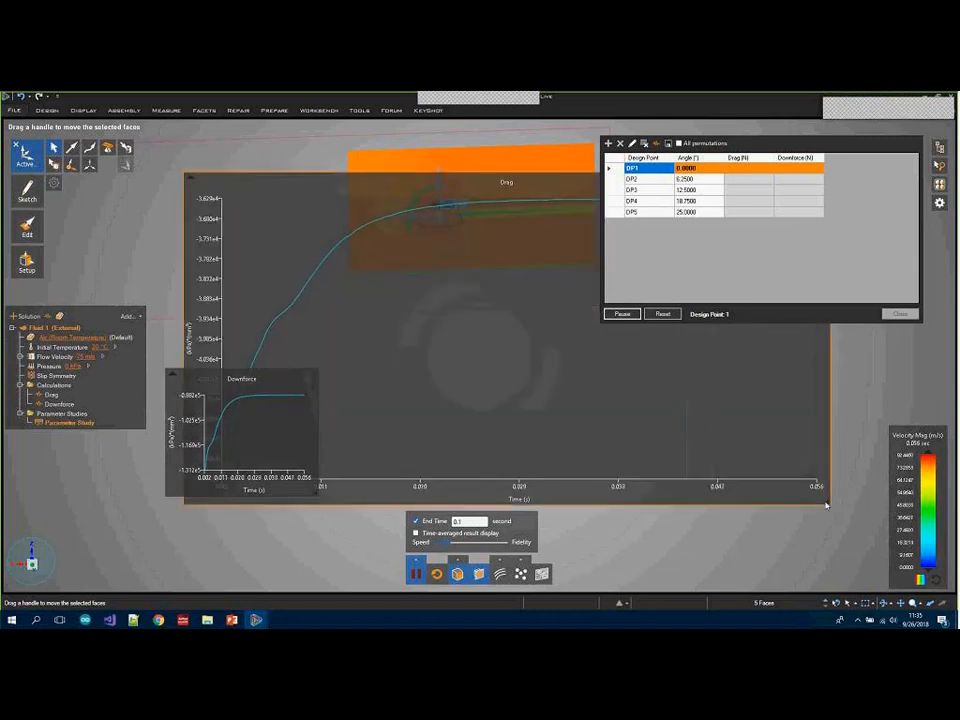
drag(828, 507, 529, 494)
drag(264, 197, 165, 183)
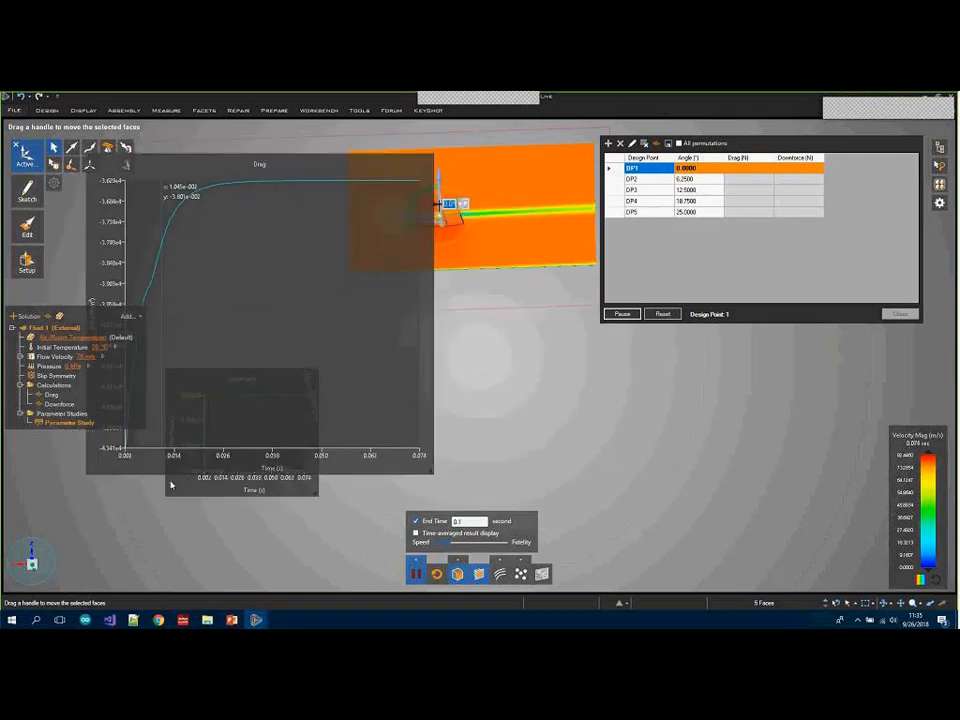
drag(251, 174, 169, 269)
drag(277, 260, 594, 297)
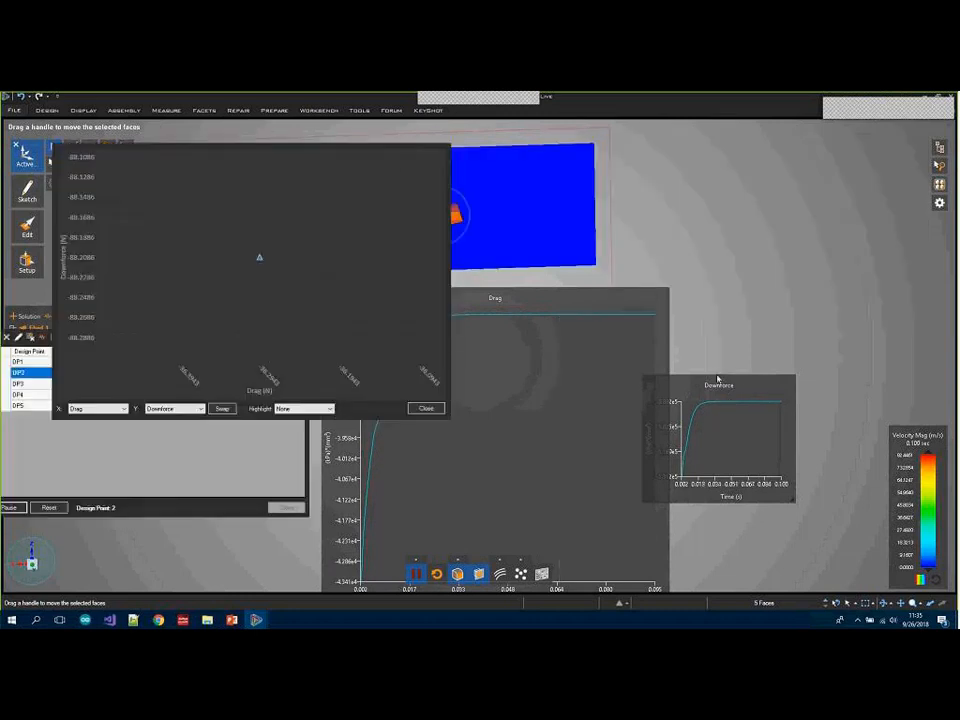
Close the Drag versus Downforce plot, then align the Downforce chart beside the Drag chart and enlarge it.
click(424, 409)
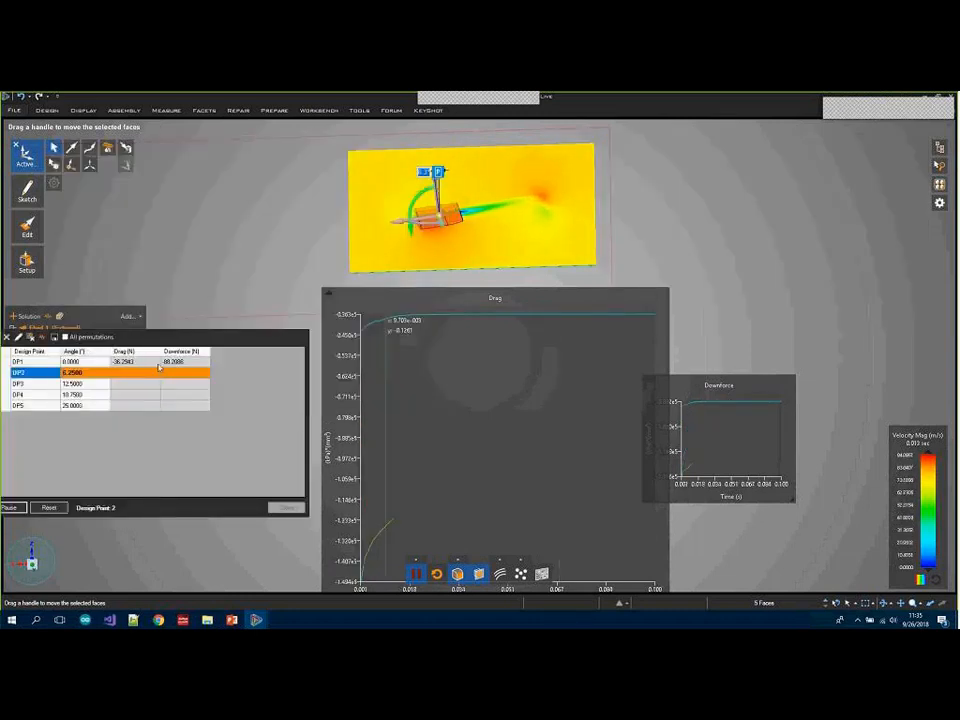
drag(751, 389, 796, 300)
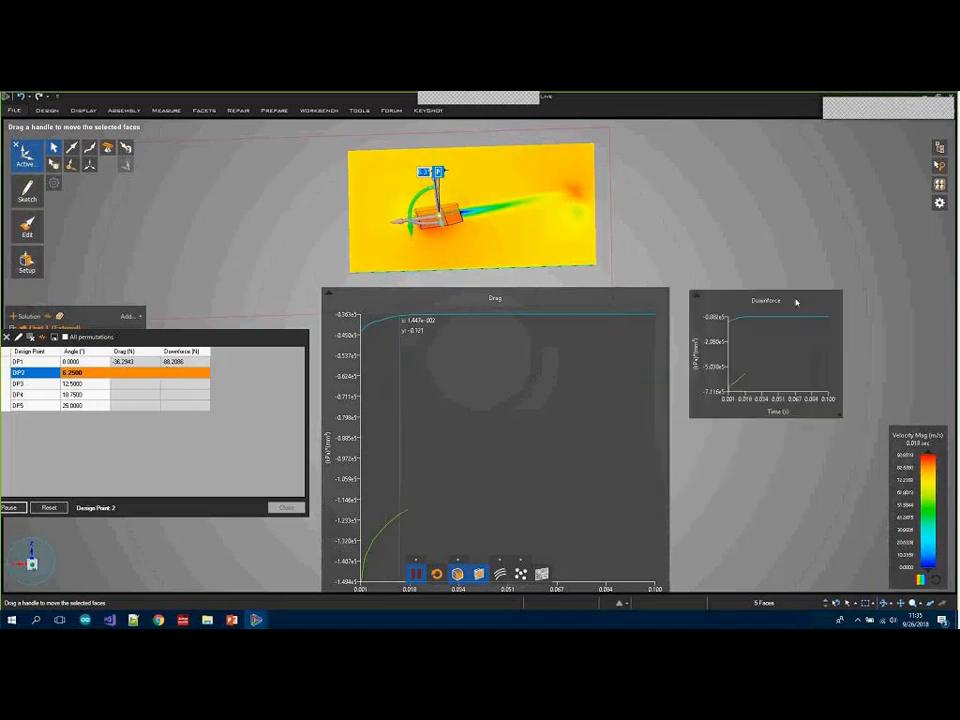
drag(842, 416, 927, 586)
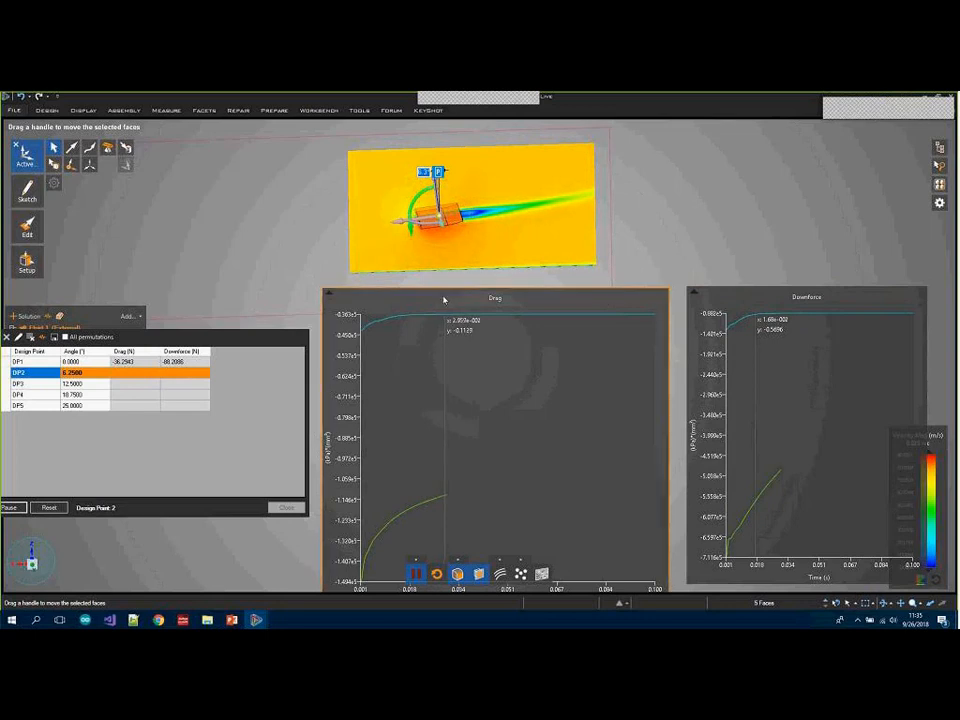
Reposition the Drag and Downforce charts side by side under the flow plane, and dismiss the parameter study table once the sweep is done.
drag(444, 298, 399, 289)
drag(782, 304, 720, 298)
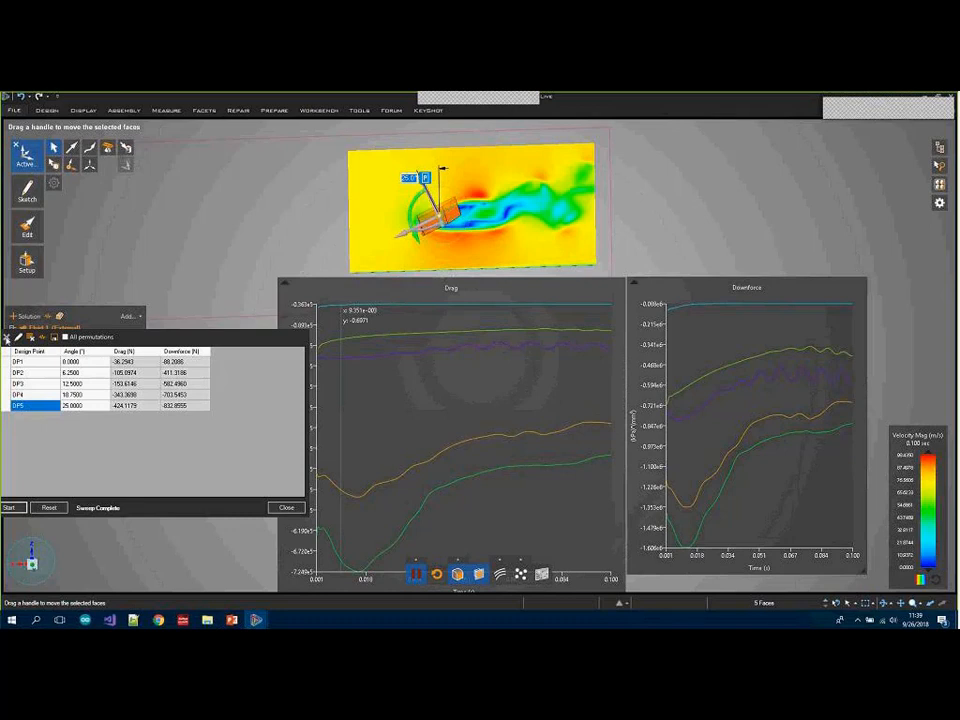
click(6, 338)
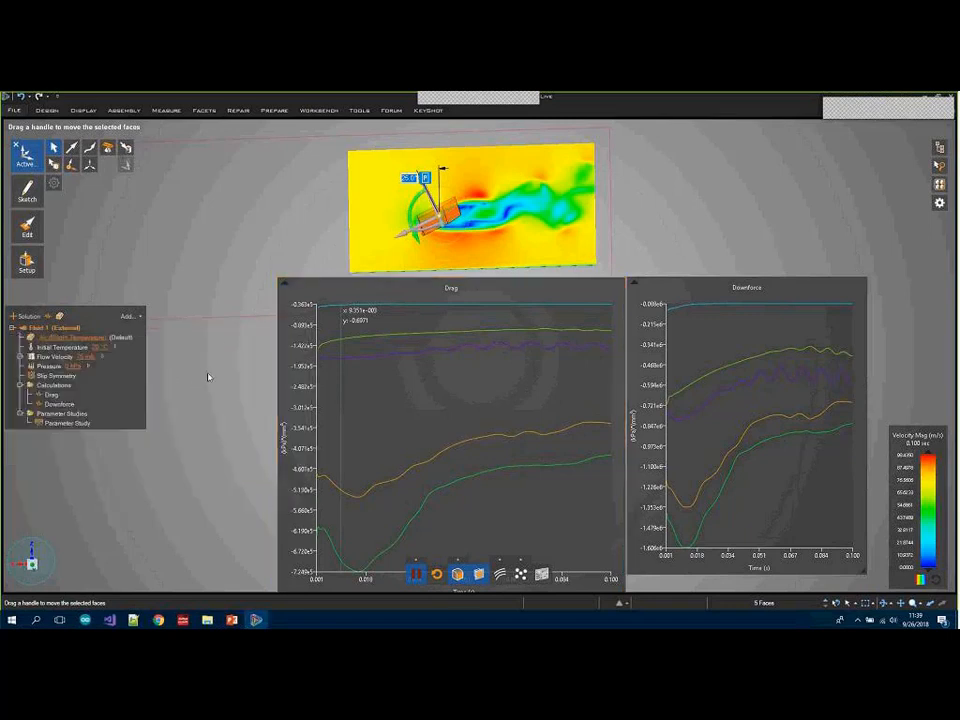
Close the F1 car document without saving changes and open the recent document Discovery Car 1 - Final.
click(14, 110)
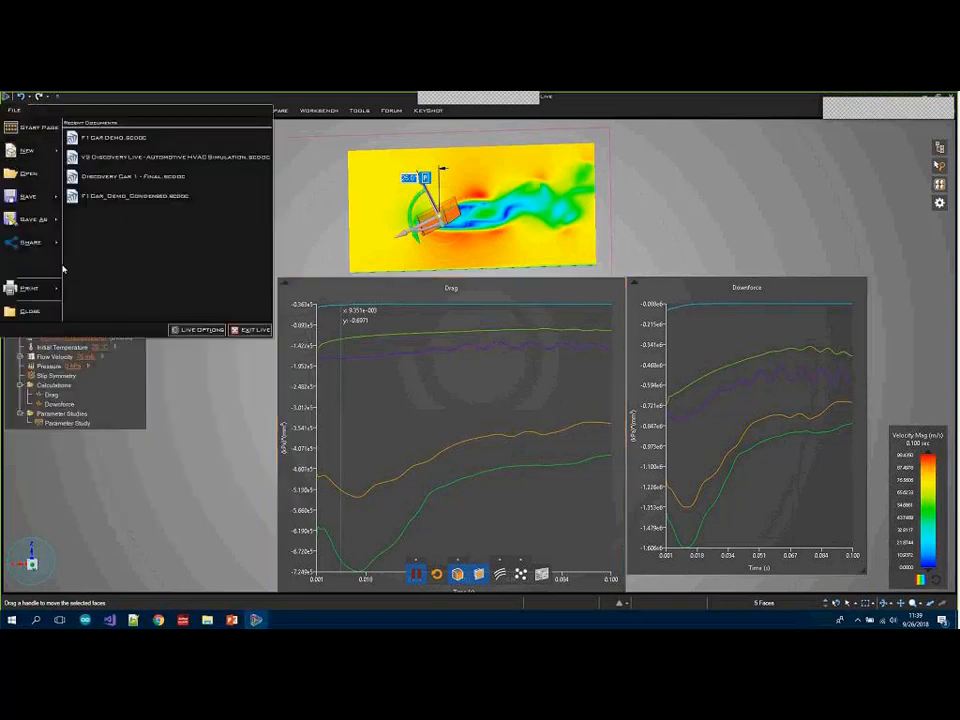
click(30, 233)
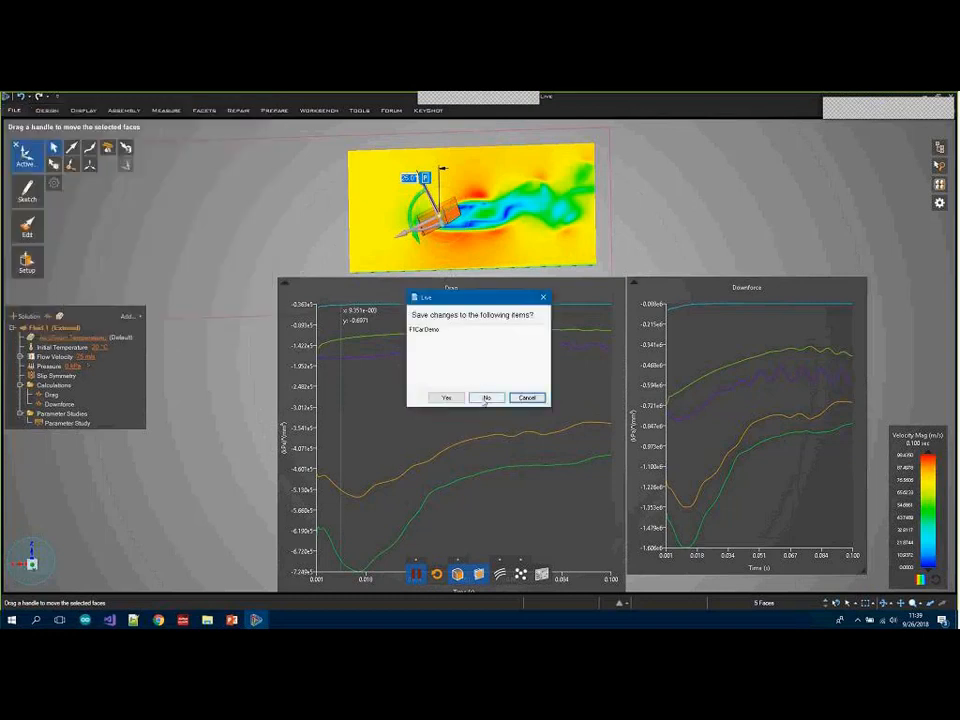
click(485, 402)
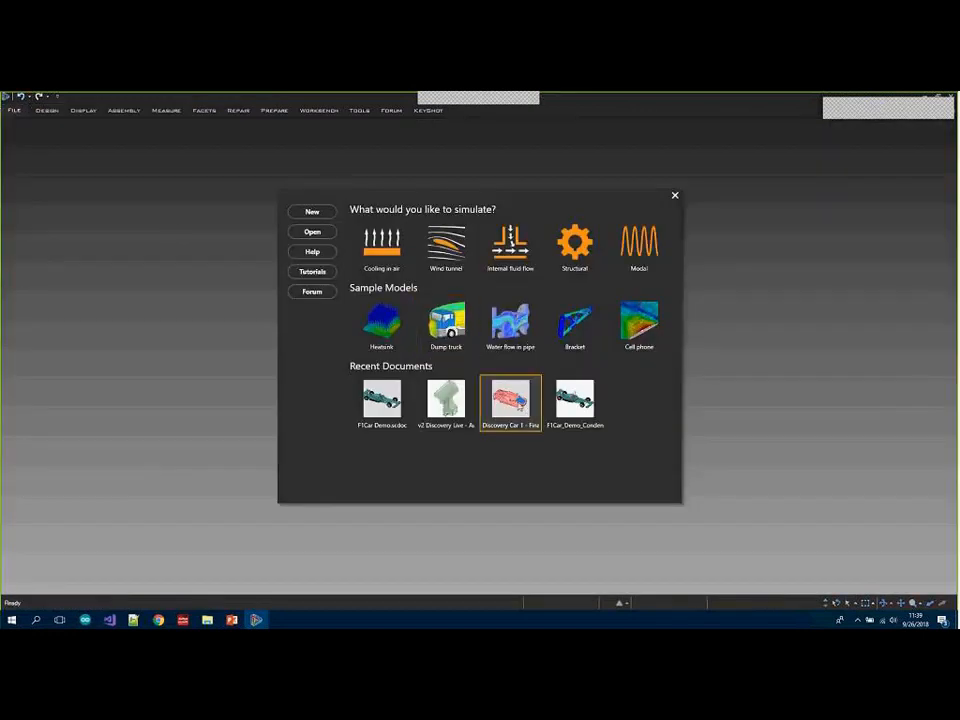
click(516, 401)
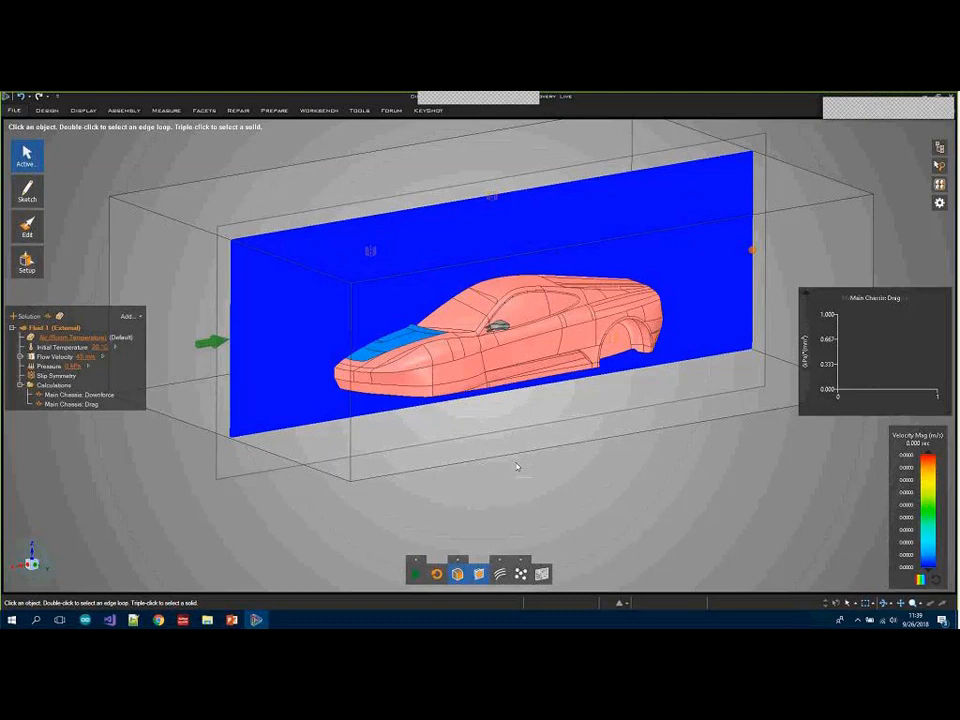
Turn off the flow result display and hide the Enclosure component around the car.
click(458, 575)
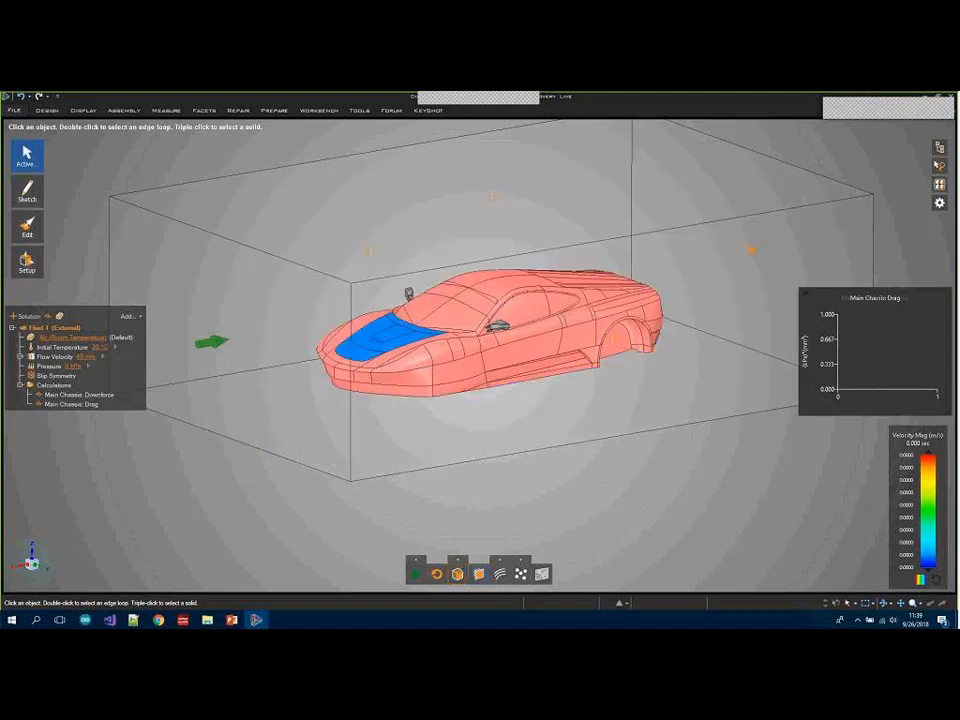
click(939, 147)
click(855, 188)
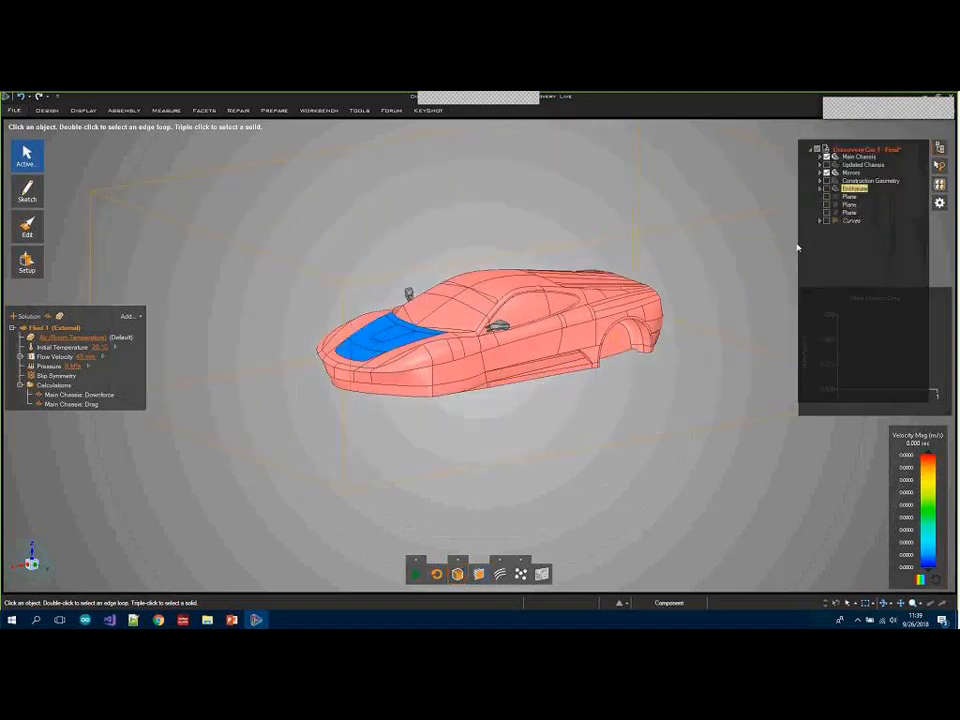
Collapse the Main Chassis: Drag and Main Chassis: Downforce charts to compact read-outs and stack them above the car's rear.
scroll(497, 332, up, 5)
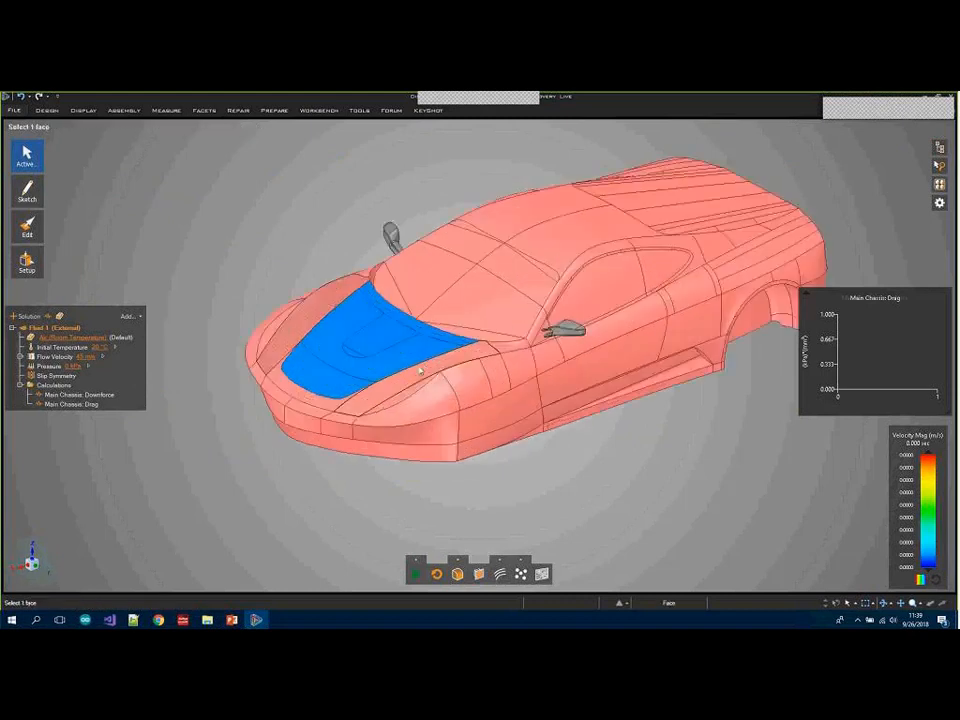
scroll(420, 371, down, 3)
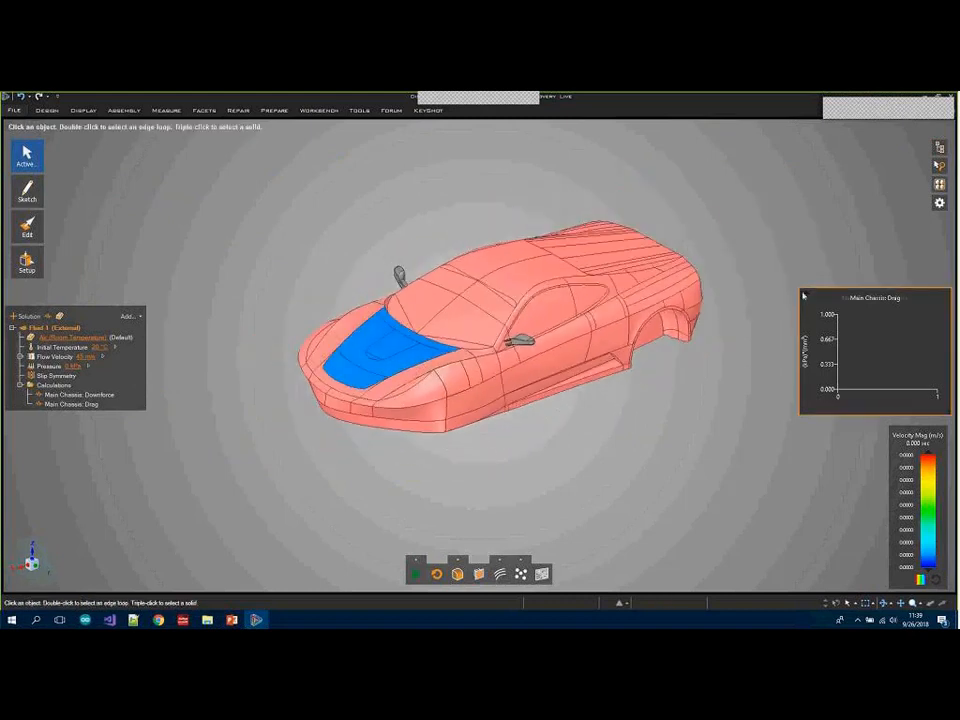
drag(804, 296, 790, 162)
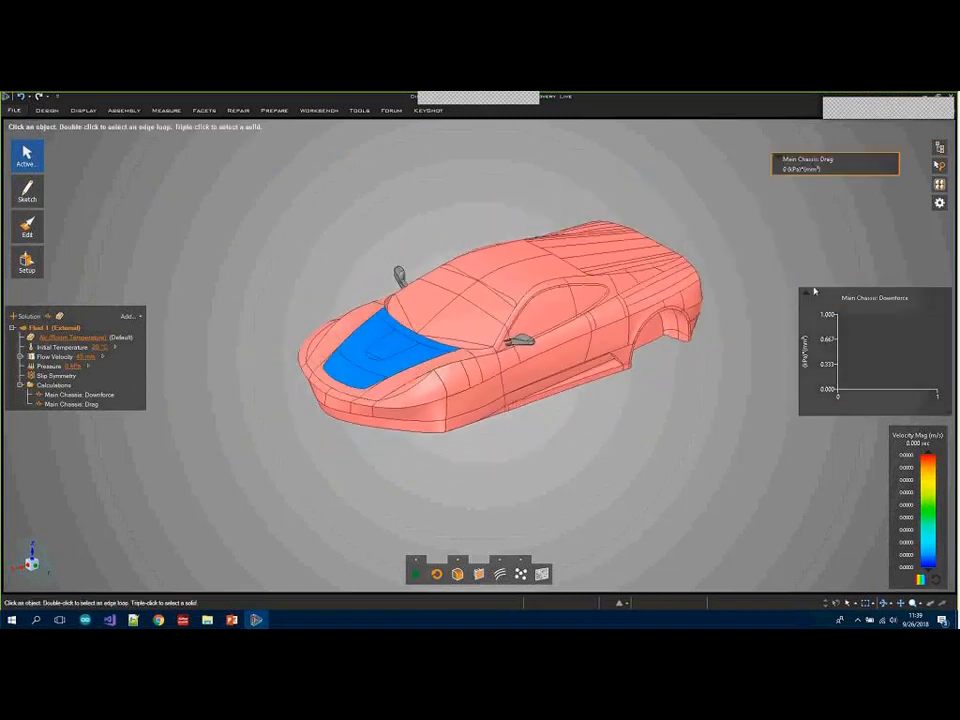
drag(814, 291, 805, 204)
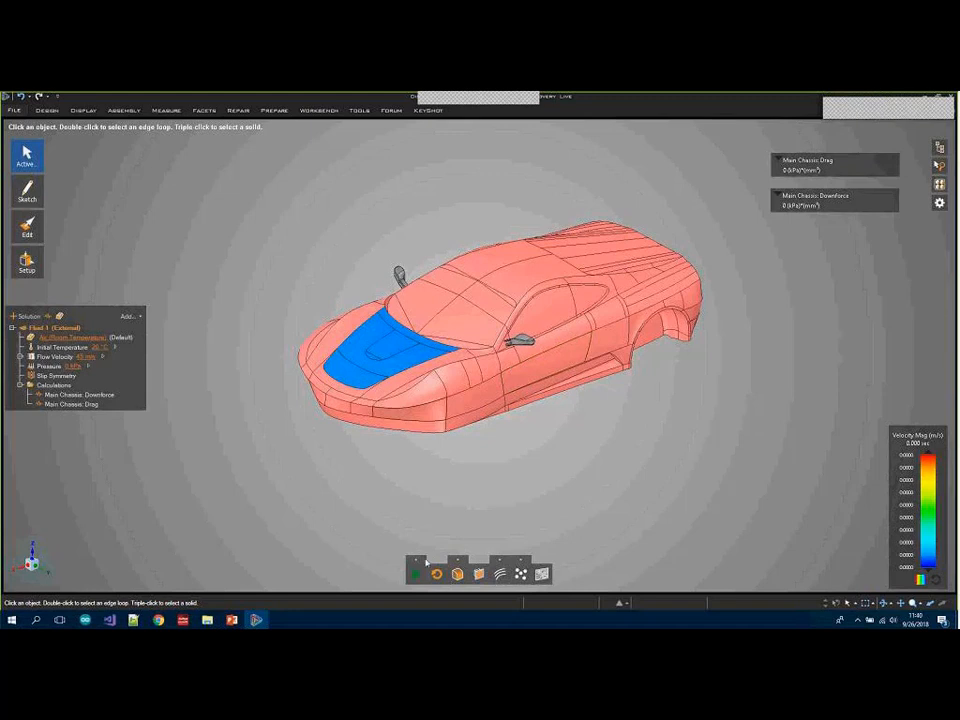
Start the airflow simulation on the main chassis and display the velocity results on the plane through the car.
mouse_move(86, 362)
click(415, 573)
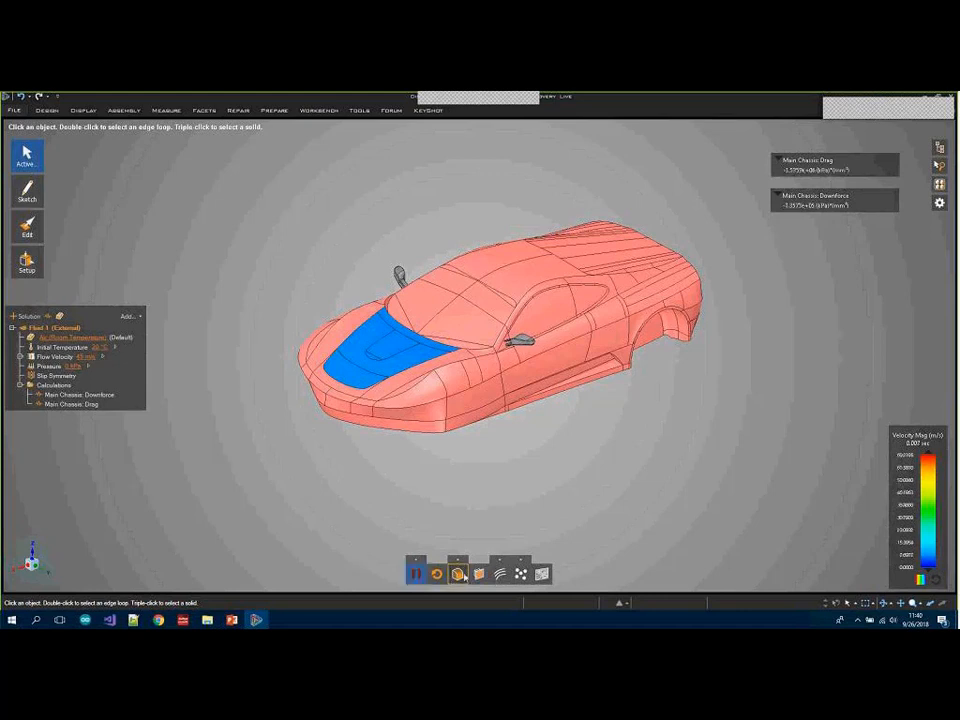
click(459, 573)
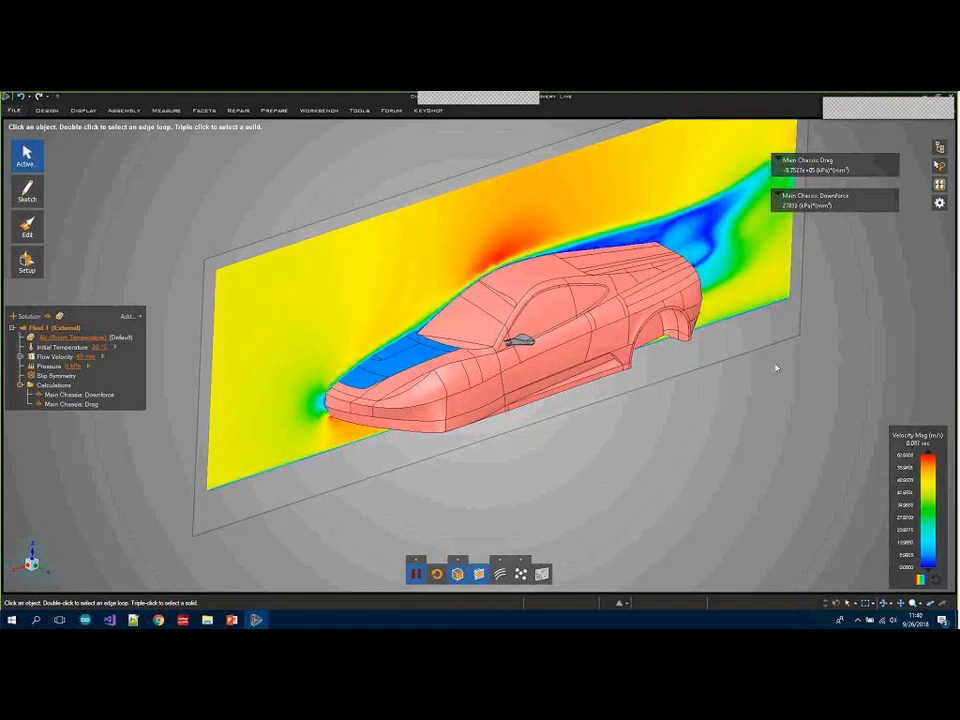
View the flow around the car from the side and enable the time-averaged result display.
middle_drag(722, 381, 716, 378)
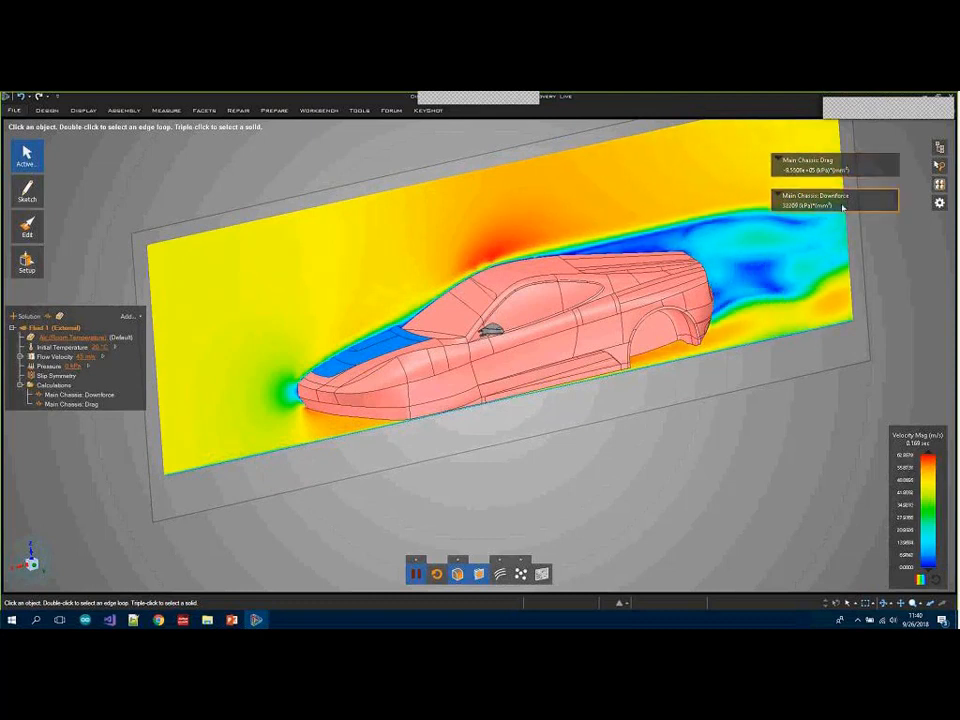
middle_drag(619, 439, 272, 510)
click(415, 561)
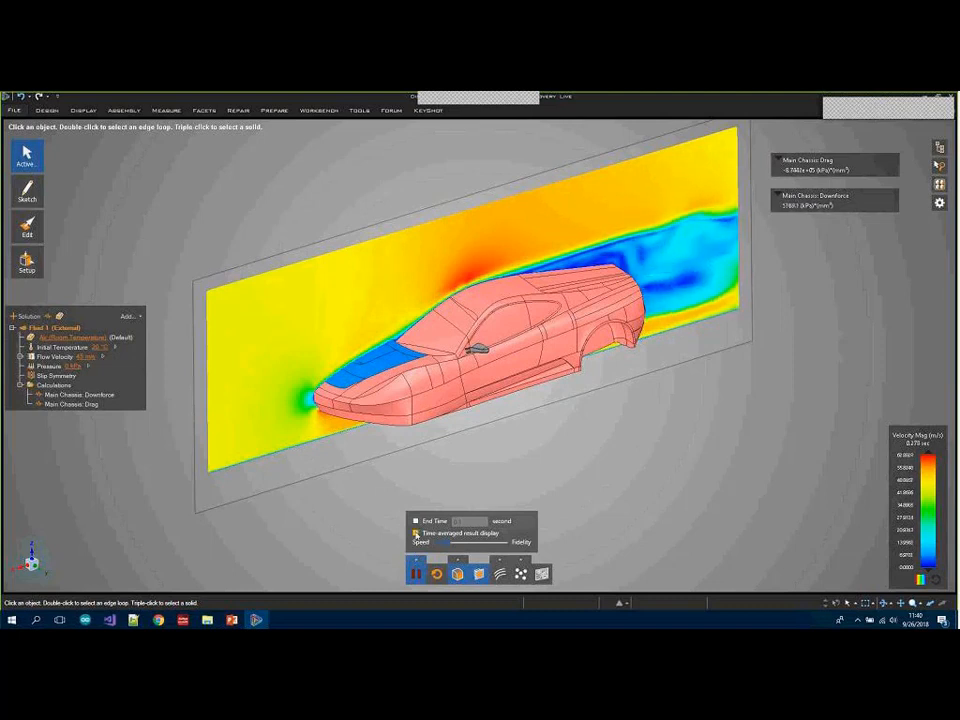
click(415, 533)
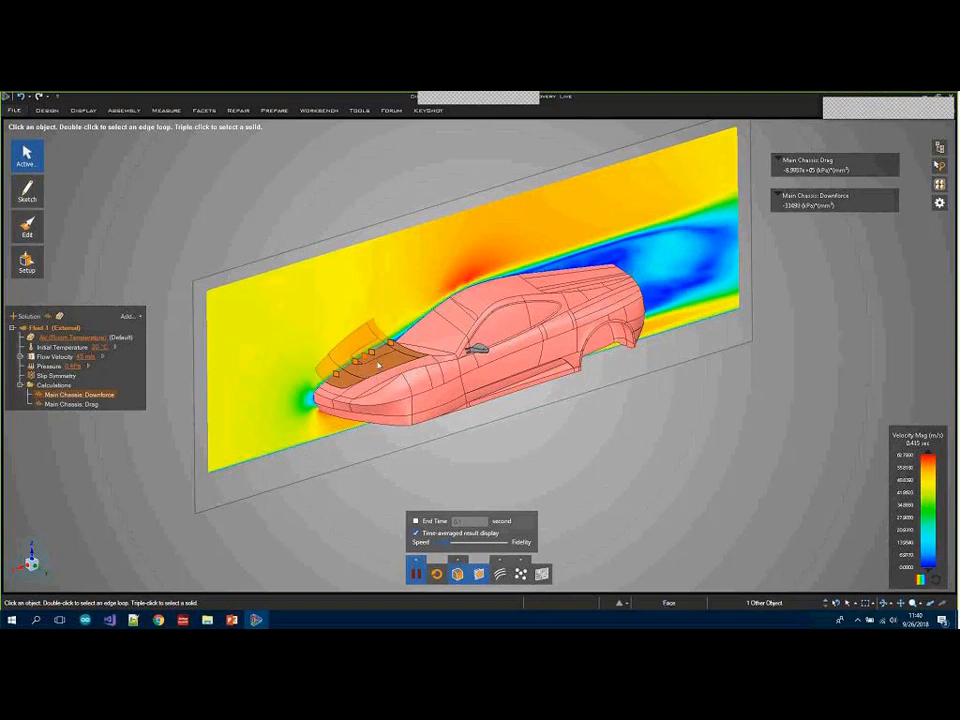
Check the hood face used for the downforce calculation and examine the Main Chassis: Downforce chart over time.
click(384, 369)
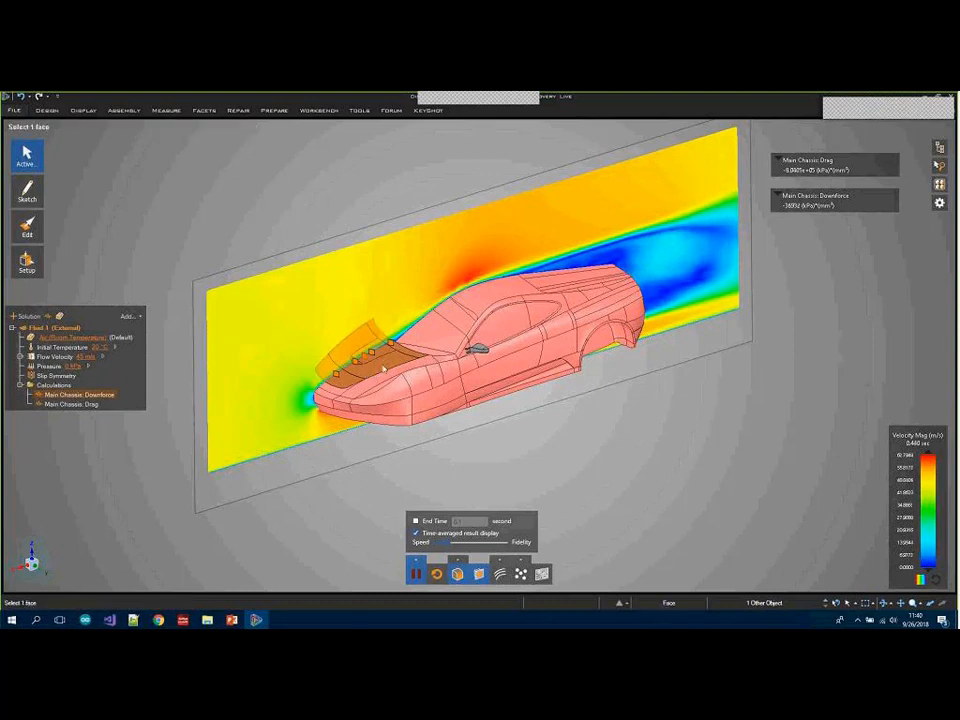
click(588, 453)
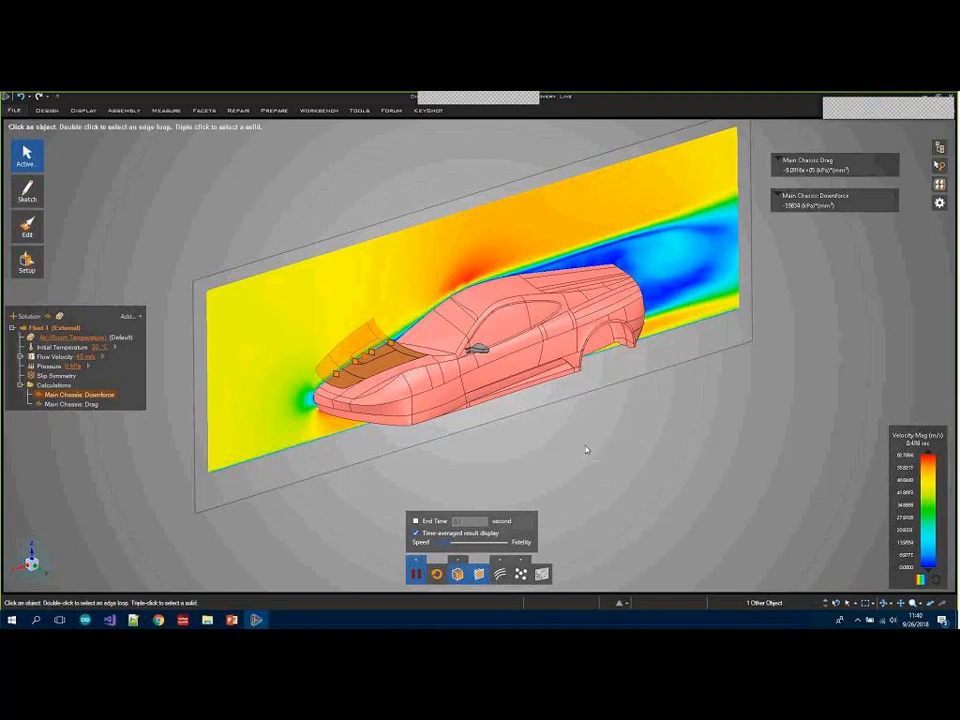
click(779, 196)
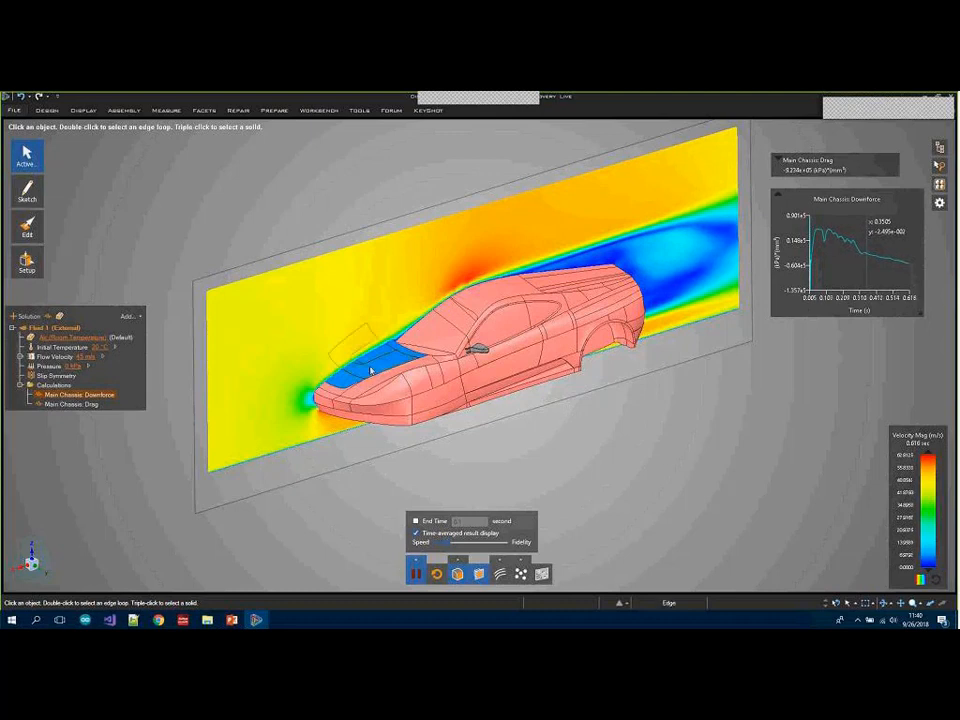
click(785, 207)
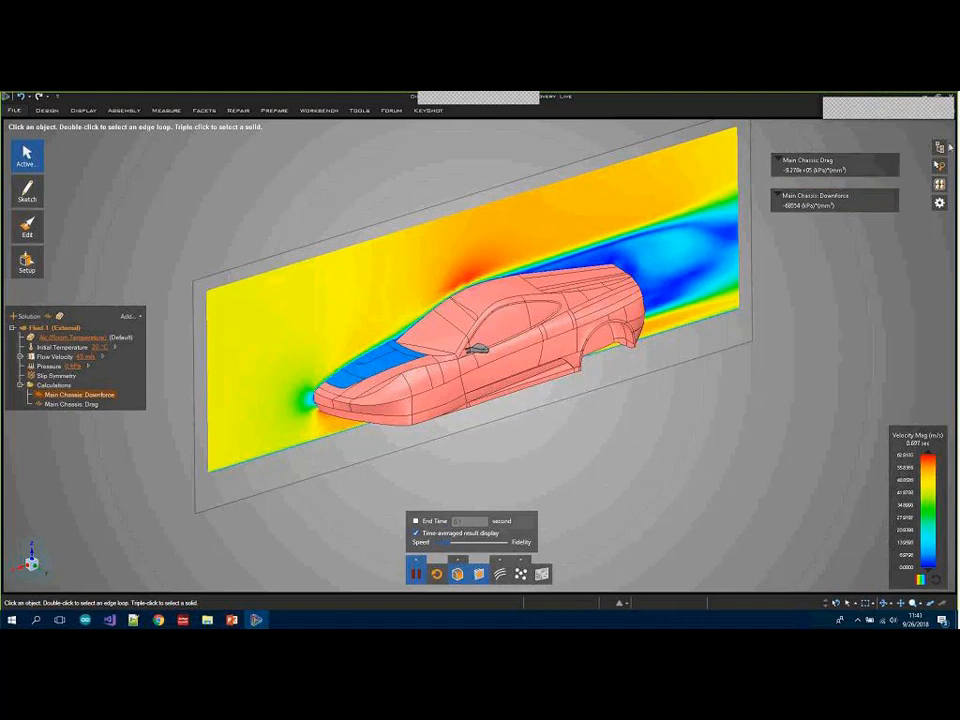
Reset the simulation and show the Updated Chassis component in place of the Main Chassis.
click(436, 573)
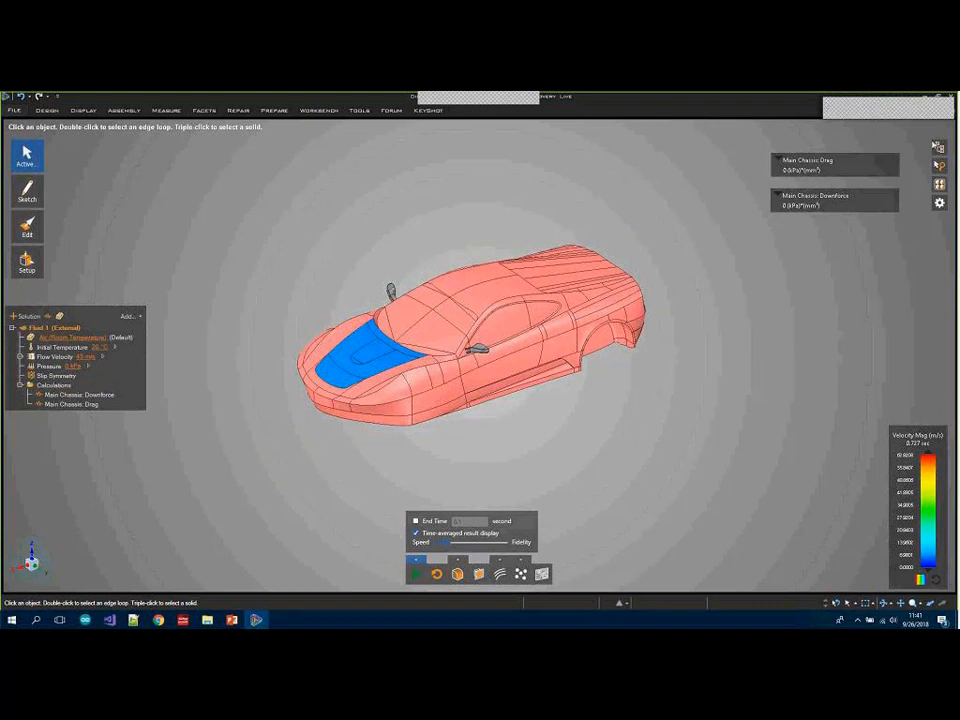
mouse_move(939, 148)
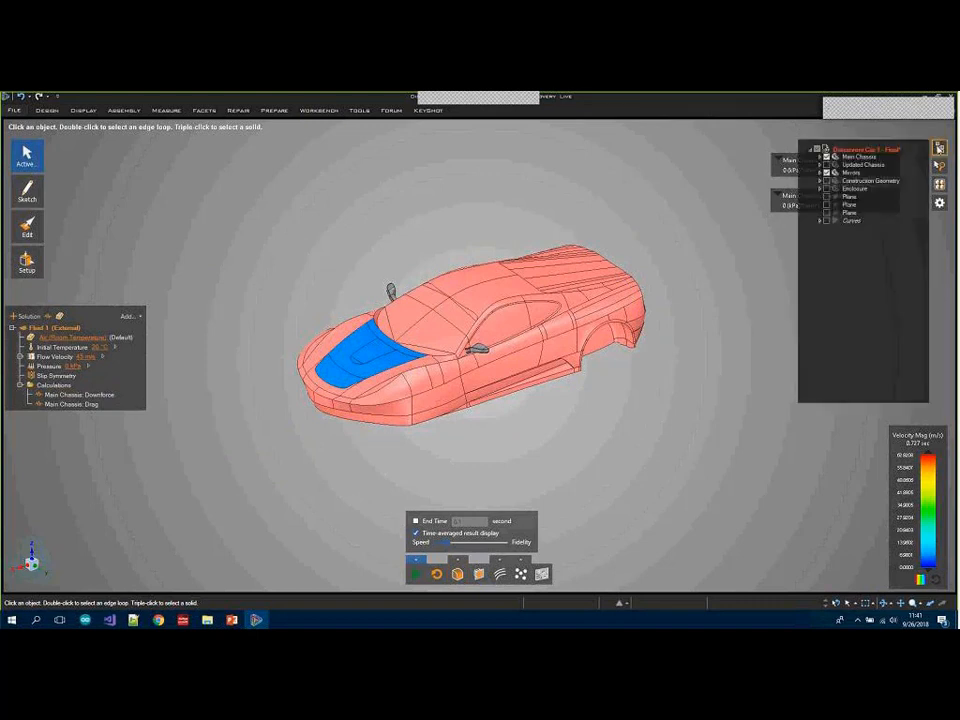
click(827, 165)
click(827, 165)
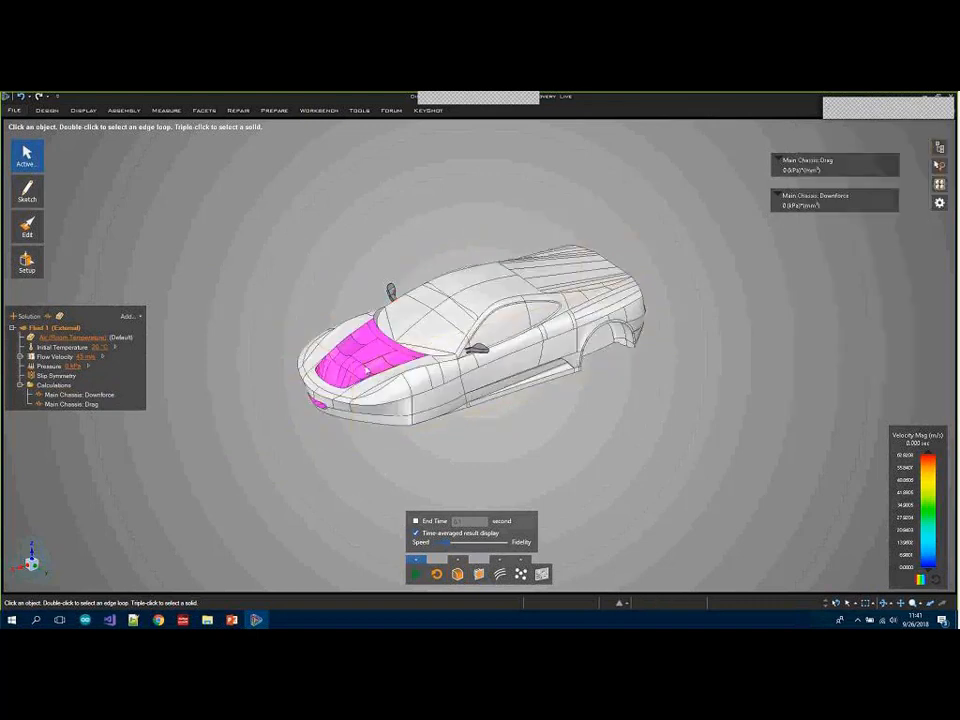
Examine the updated chassis' front bumper opening and reshaped hood vent from several angles.
mouse_move(330, 420)
middle_down()
mouse_move(275, 451)
mouse_move(386, 386)
mouse_move(402, 352)
middle_up()
scroll(398, 372, up, 10)
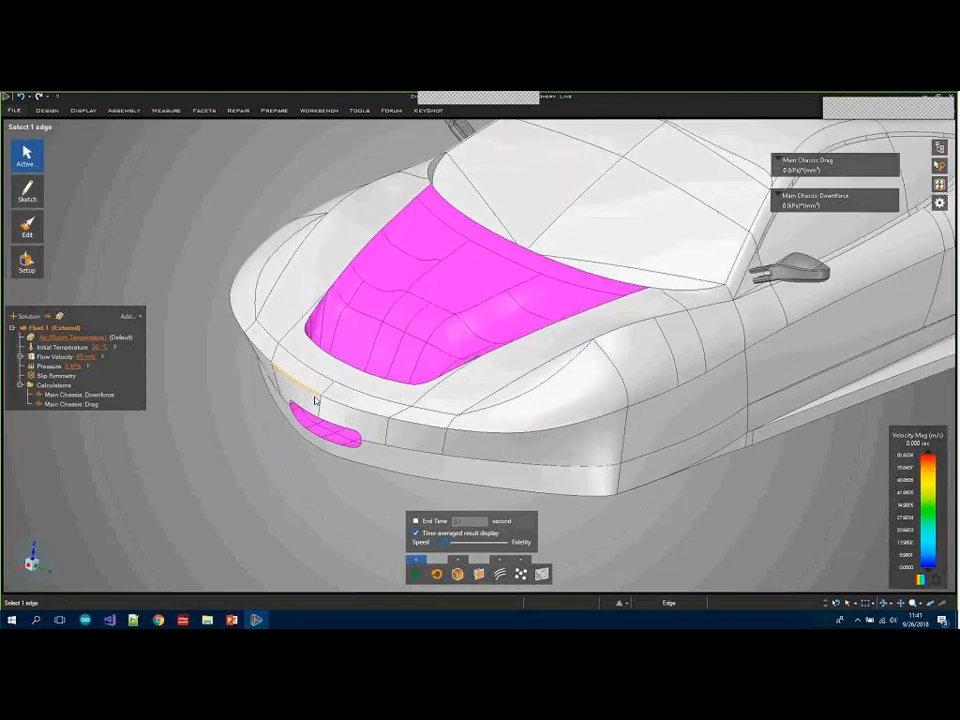
scroll(398, 372, down, 10)
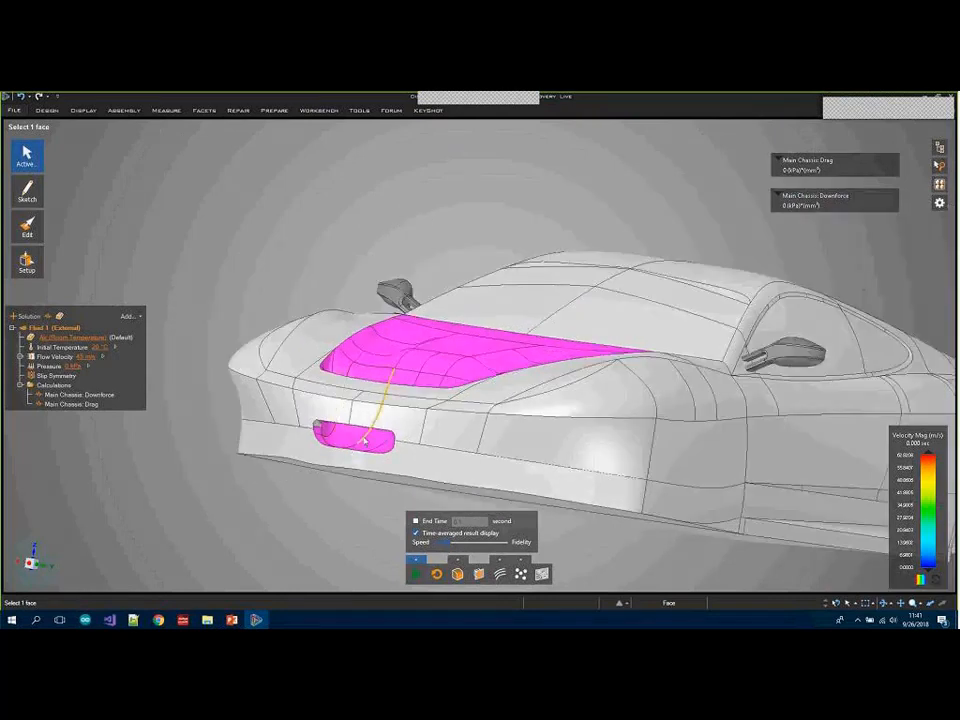
middle_drag(364, 440, 290, 330)
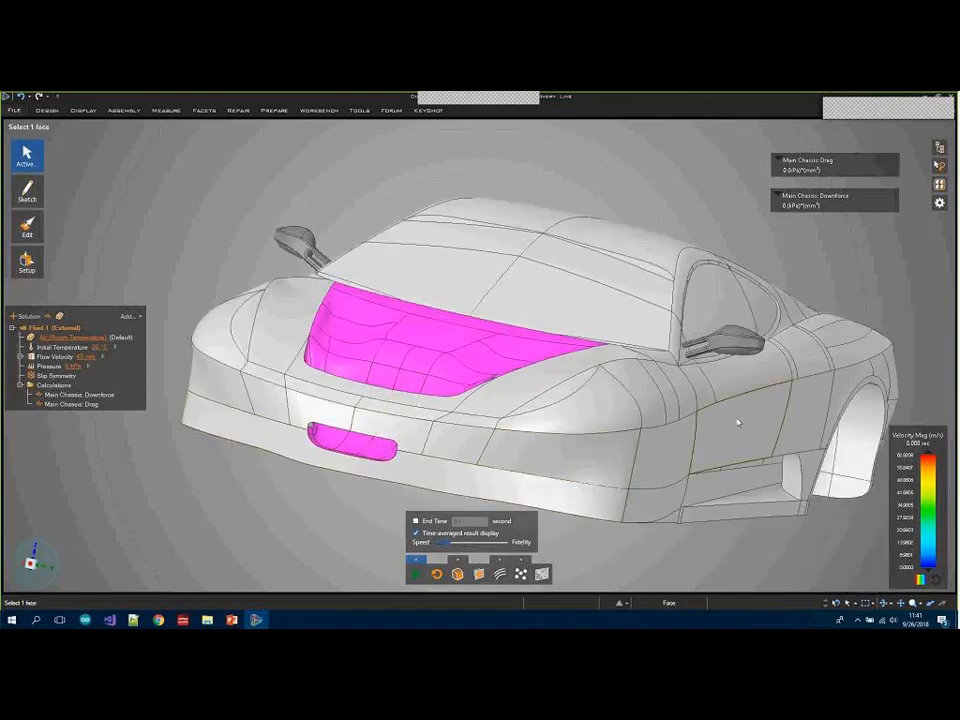
middle_drag(720, 350, 600, 280)
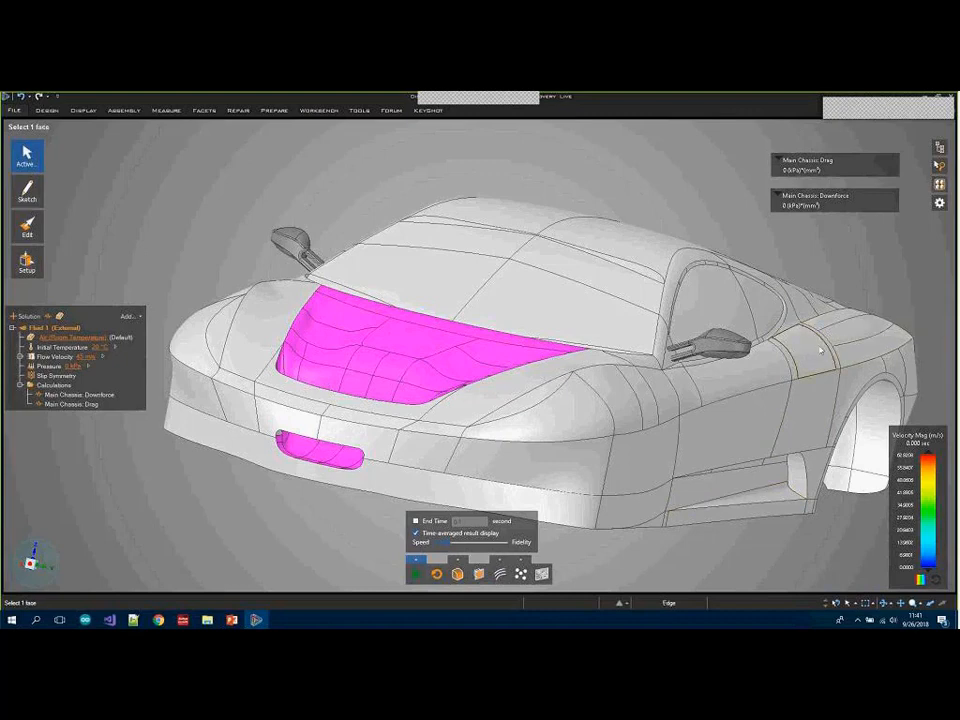
middle_drag(306, 454, 343, 462)
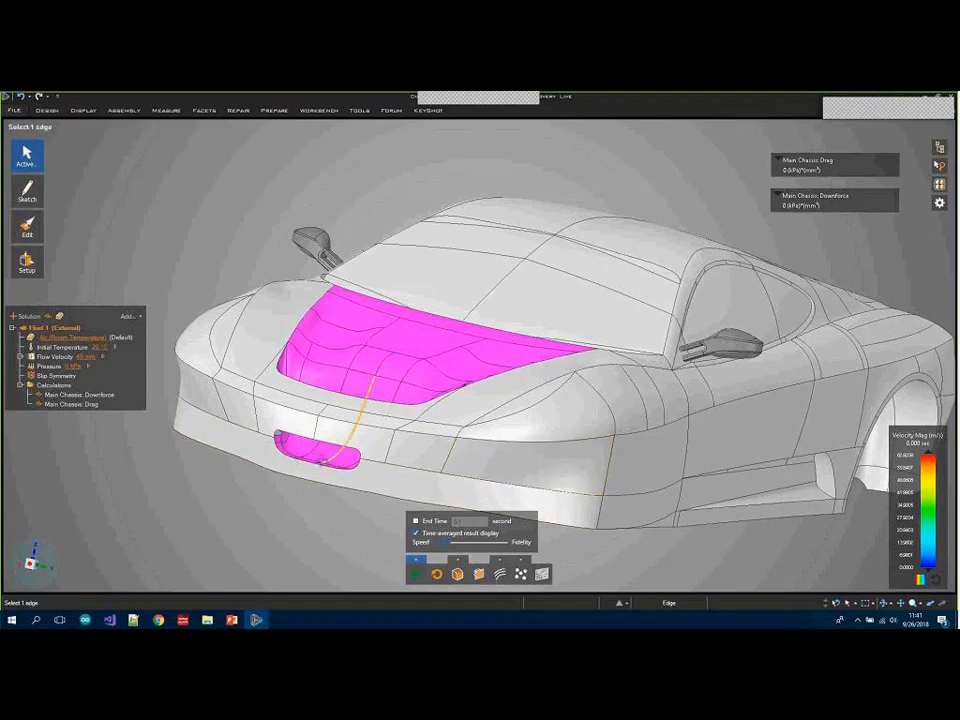
middle_drag(323, 461, 257, 474)
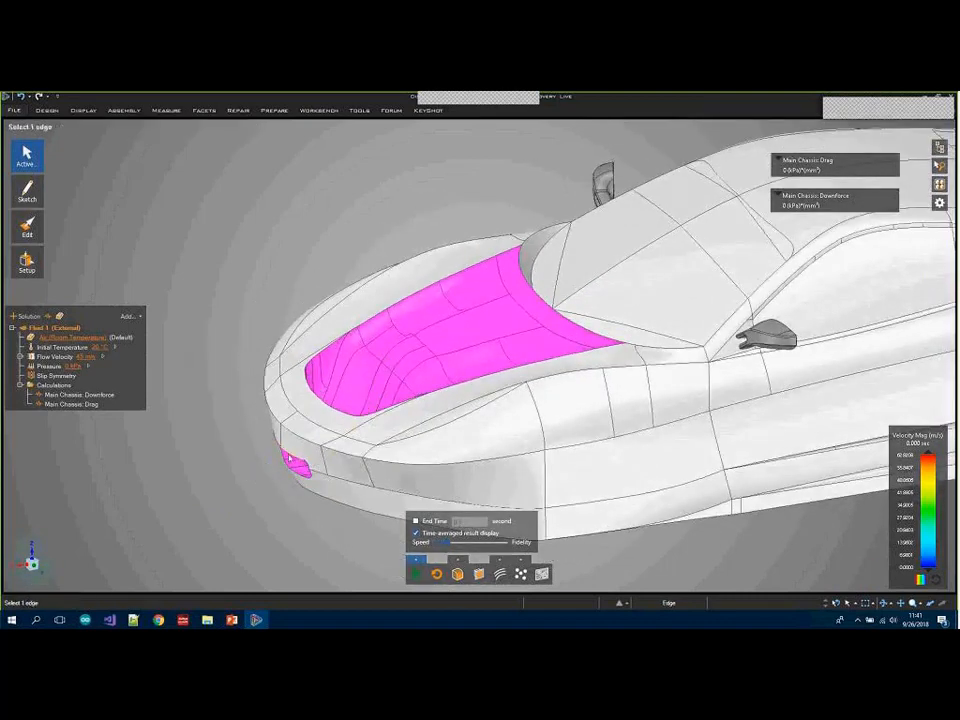
click(289, 457)
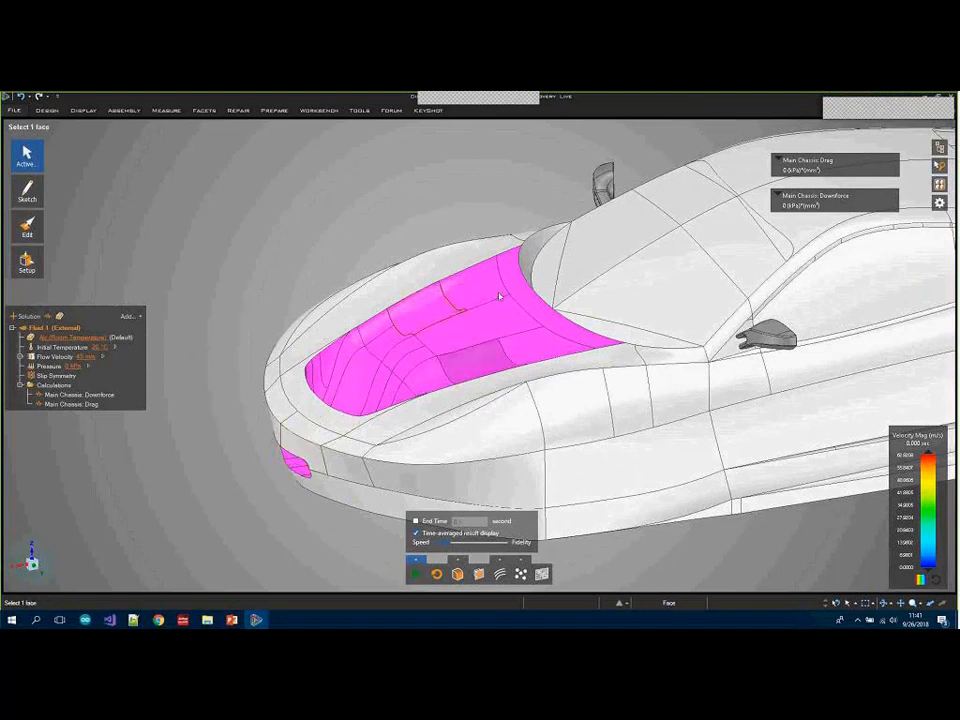
scroll(526, 302, down, 4)
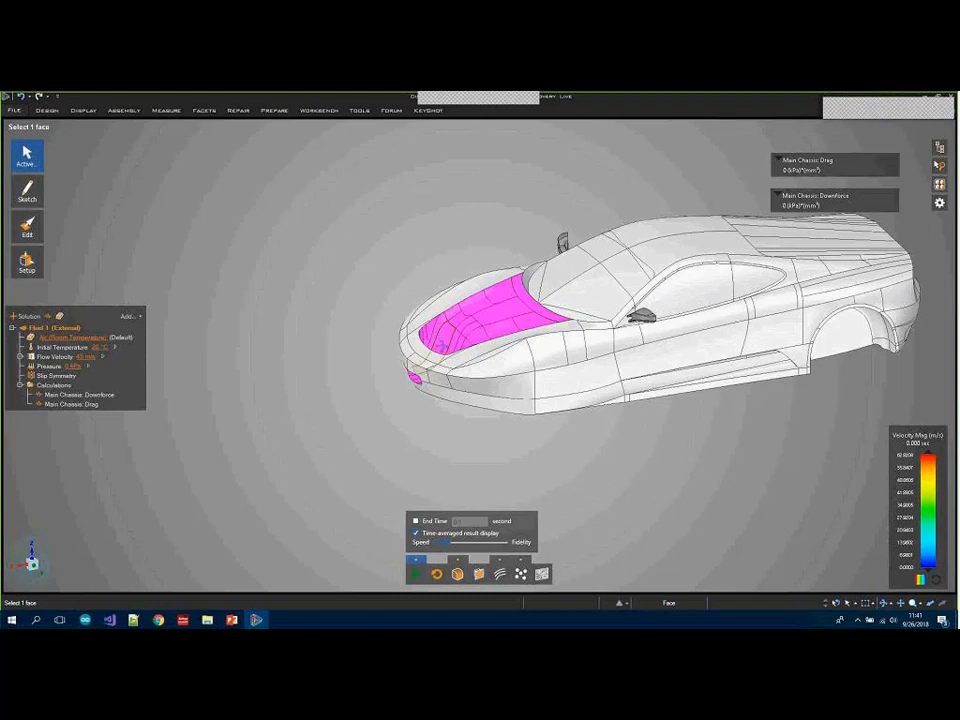
mouse_move(439, 349)
middle_down()
mouse_move(540, 310)
mouse_move(517, 302)
middle_up()
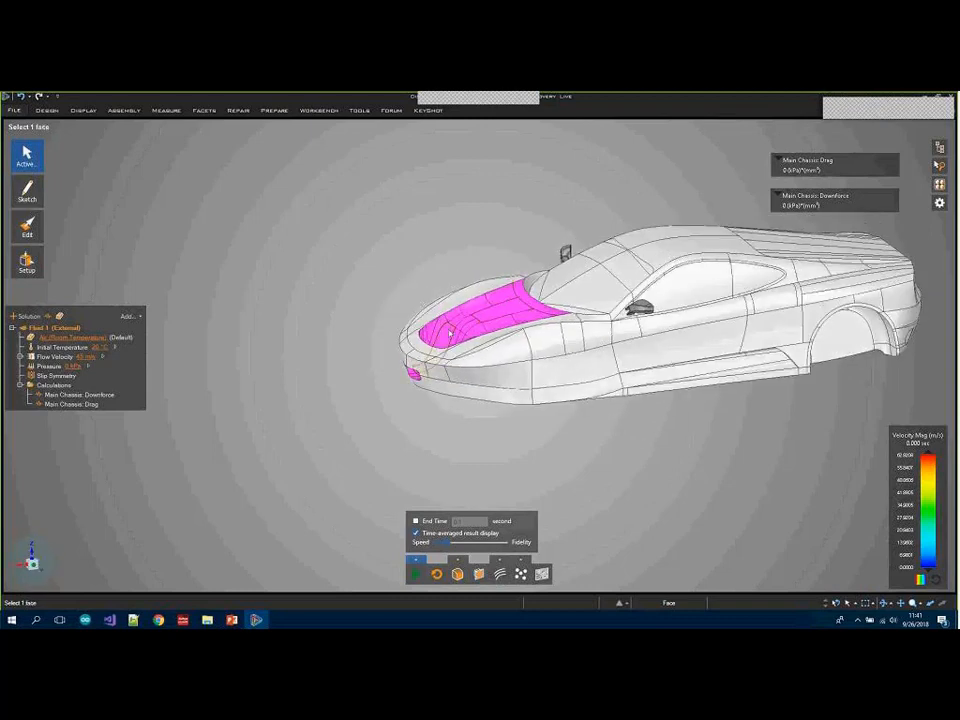
middle_drag(330, 265, 292, 280)
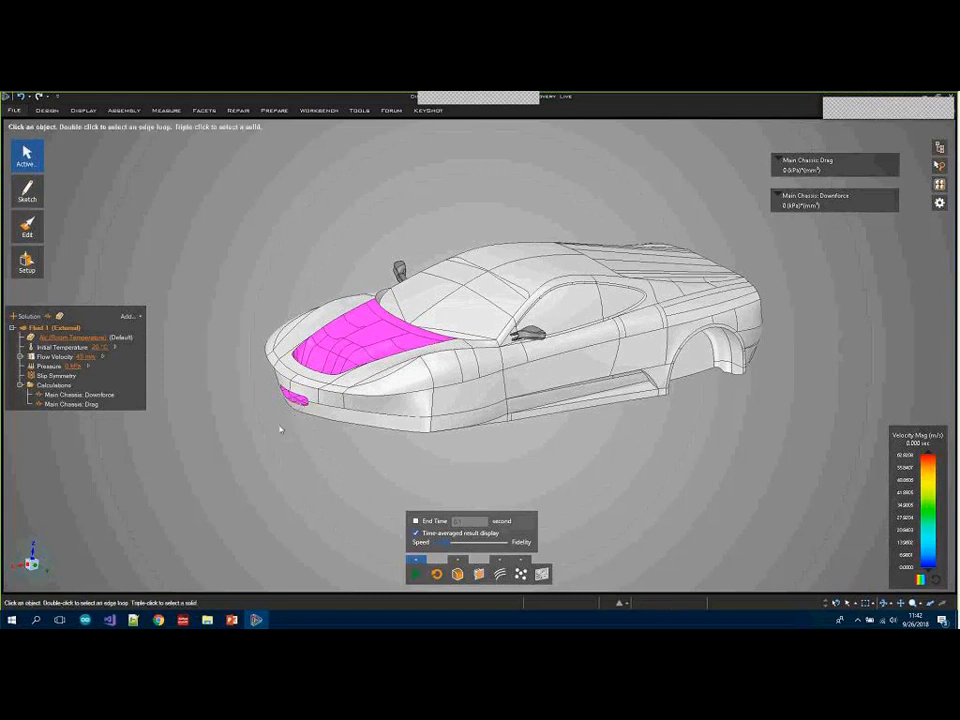
Start the airflow simulation on the updated chassis.
click(940, 148)
click(416, 576)
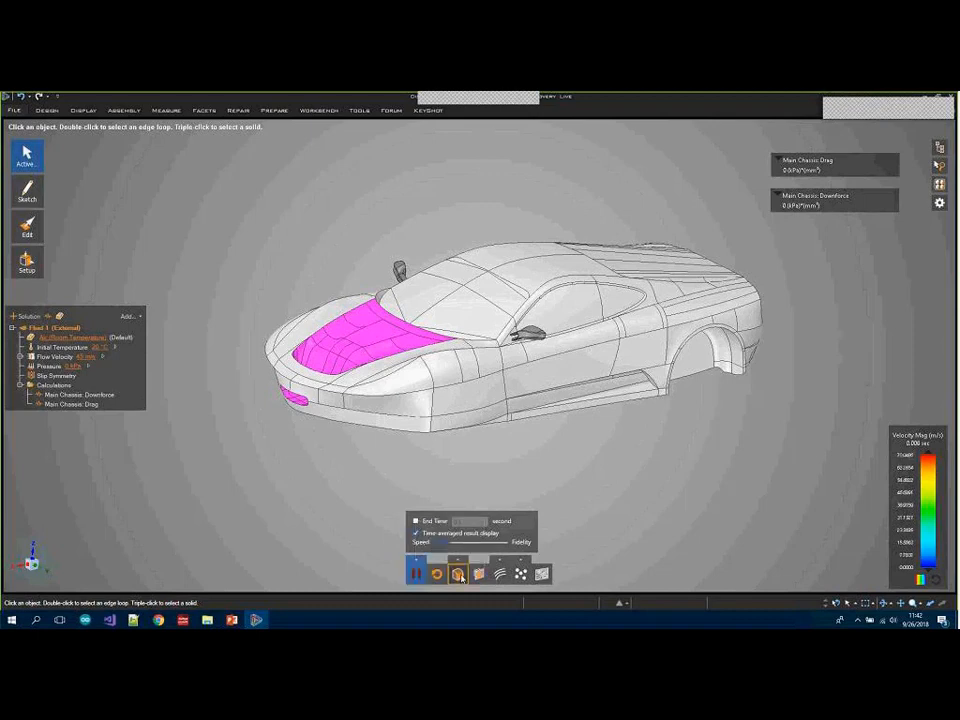
Add a chart calculation of the force in Z direction on the faces of the updated chassis named selection.
mouse_move(606, 503)
middle_down()
mouse_move(572, 497)
mouse_move(580, 503)
mouse_move(810, 349)
middle_up()
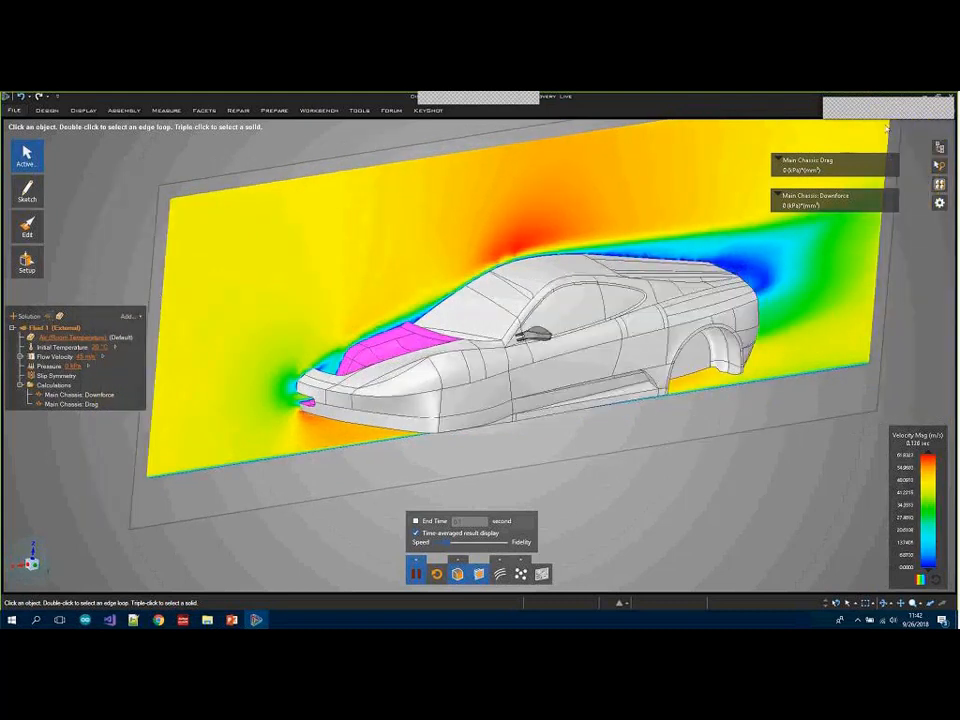
click(940, 184)
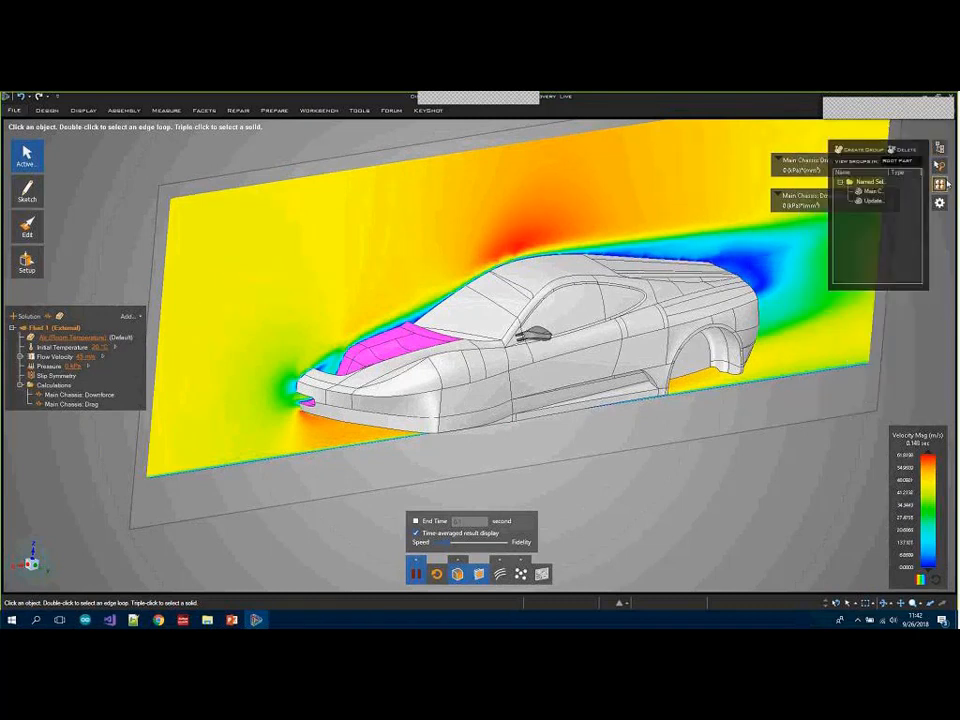
click(872, 201)
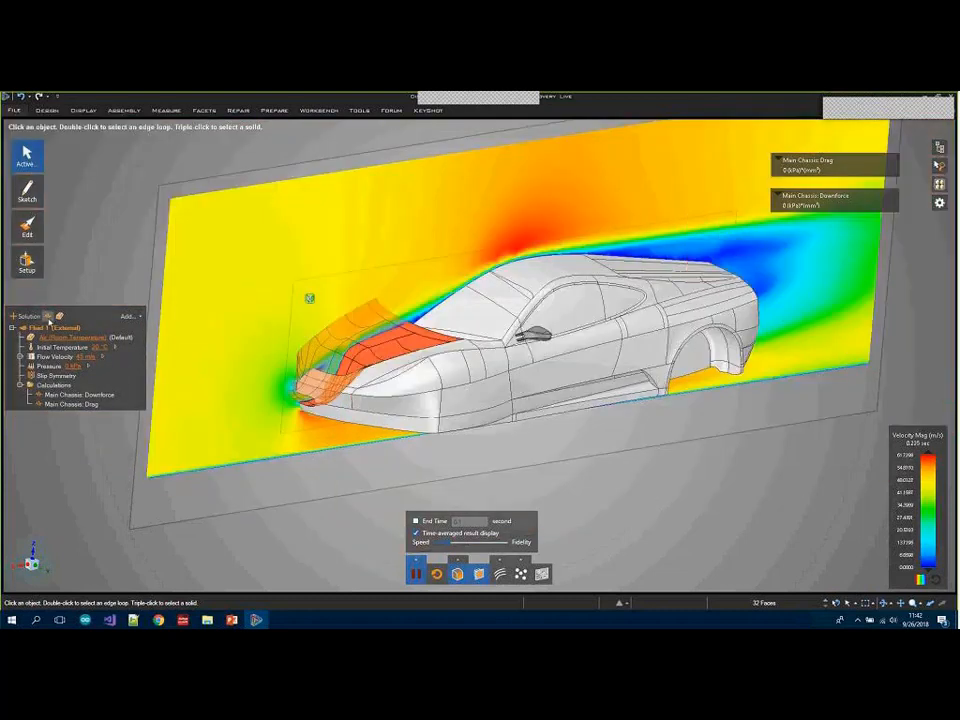
click(48, 317)
click(105, 227)
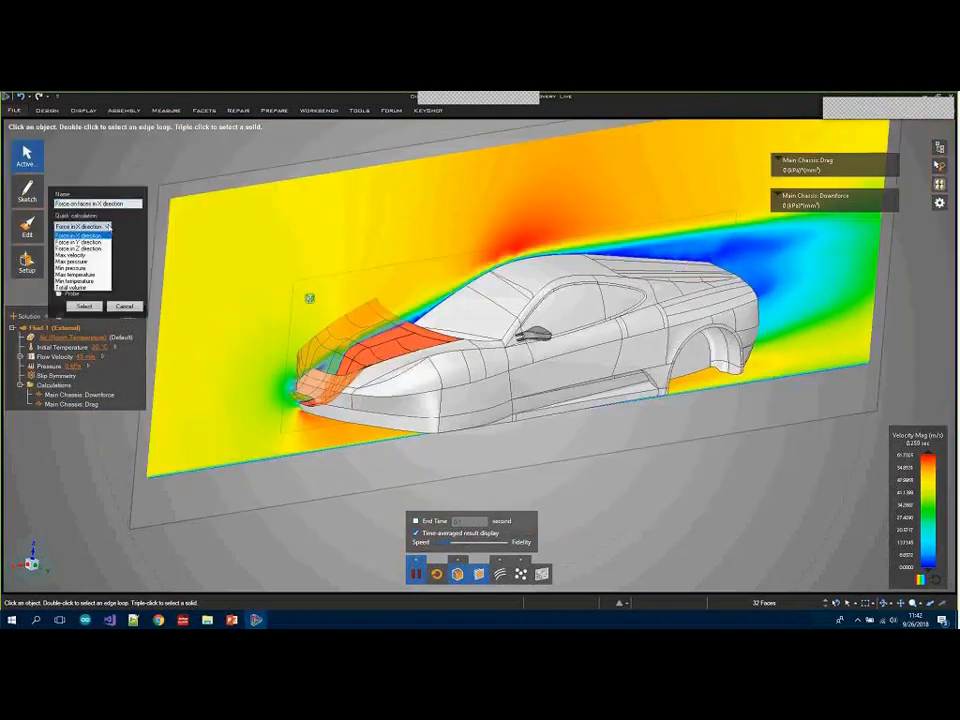
click(93, 250)
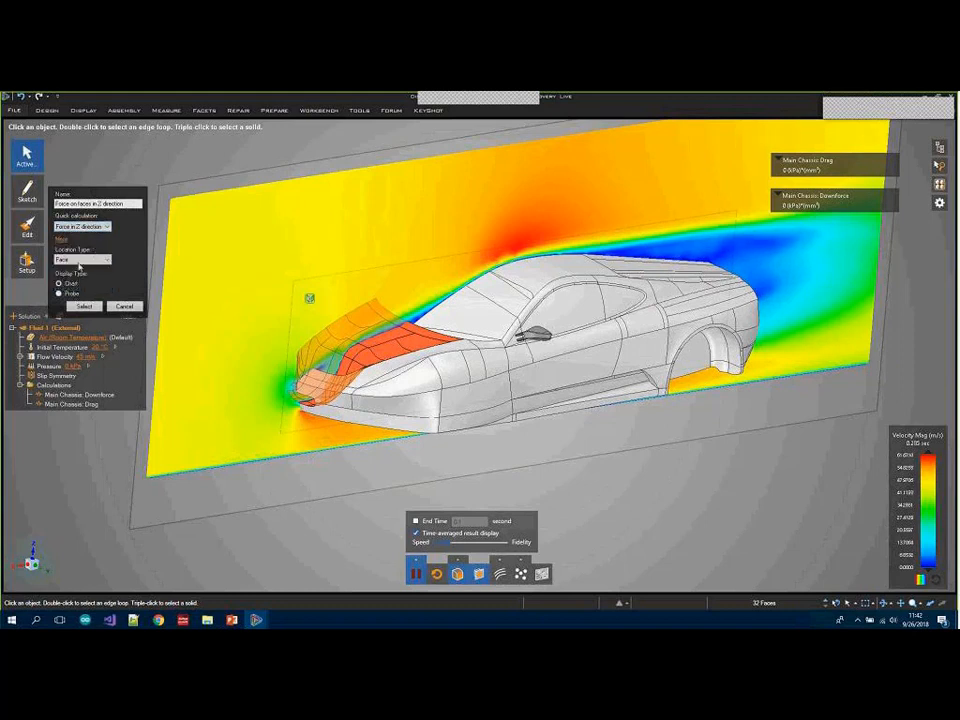
key(Return)
click(54, 147)
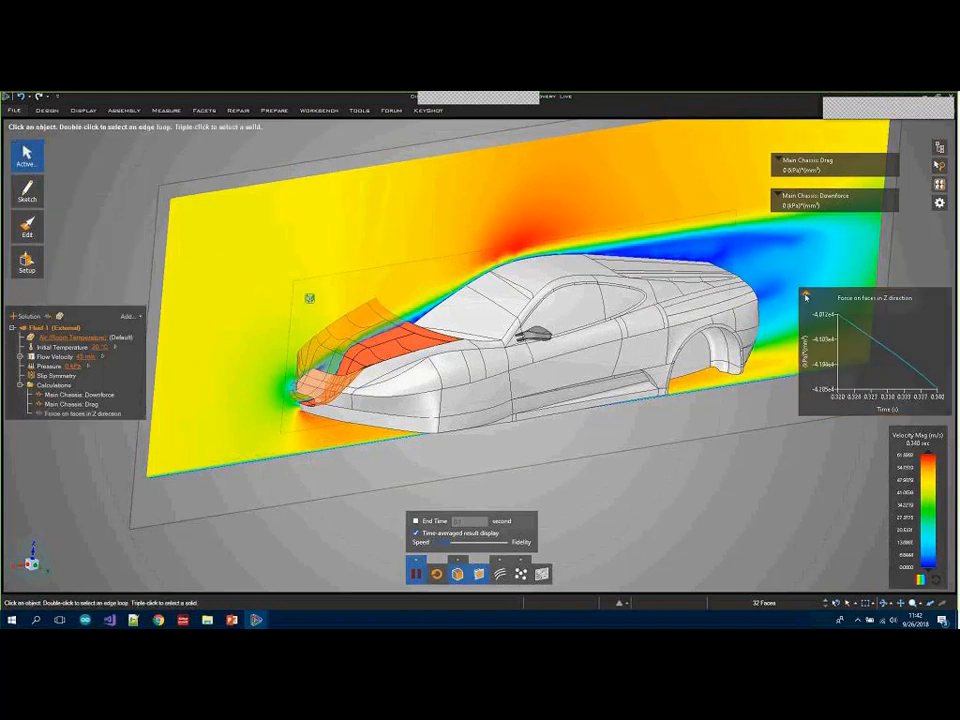
Collapse the Z-direction force chart to a compact readout and place it below the rear of the car.
click(805, 297)
drag(810, 298, 770, 352)
drag(779, 469, 631, 475)
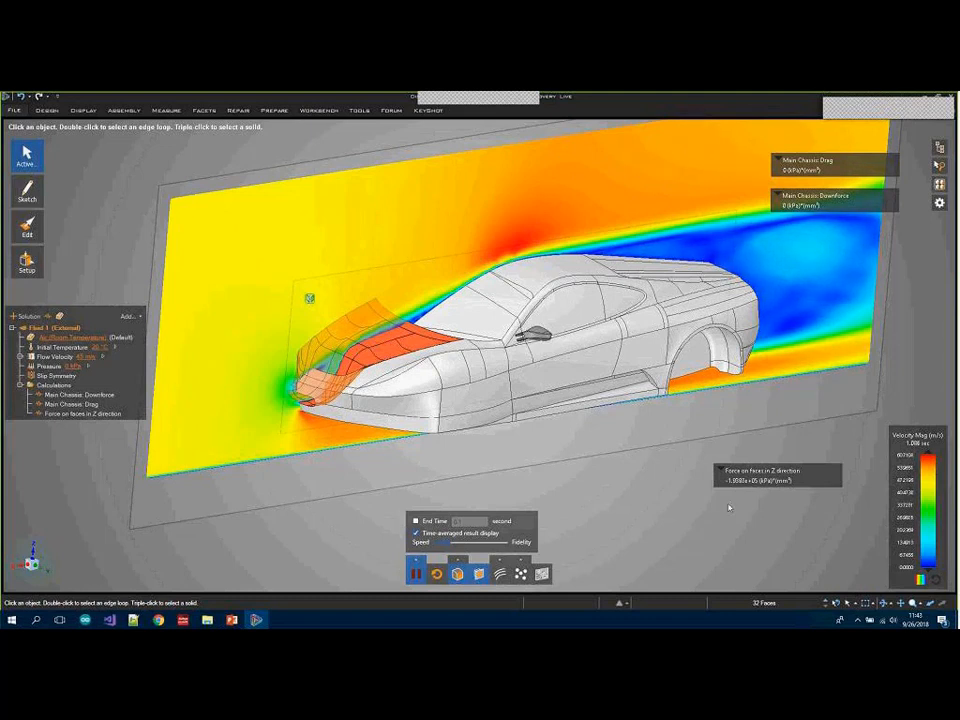
Add a total force in X direction calculation on all faces of the updated chassis body, placing its readout below the Z-force one.
mouse_move(664, 476)
middle_down()
mouse_move(600, 491)
mouse_move(635, 488)
middle_up()
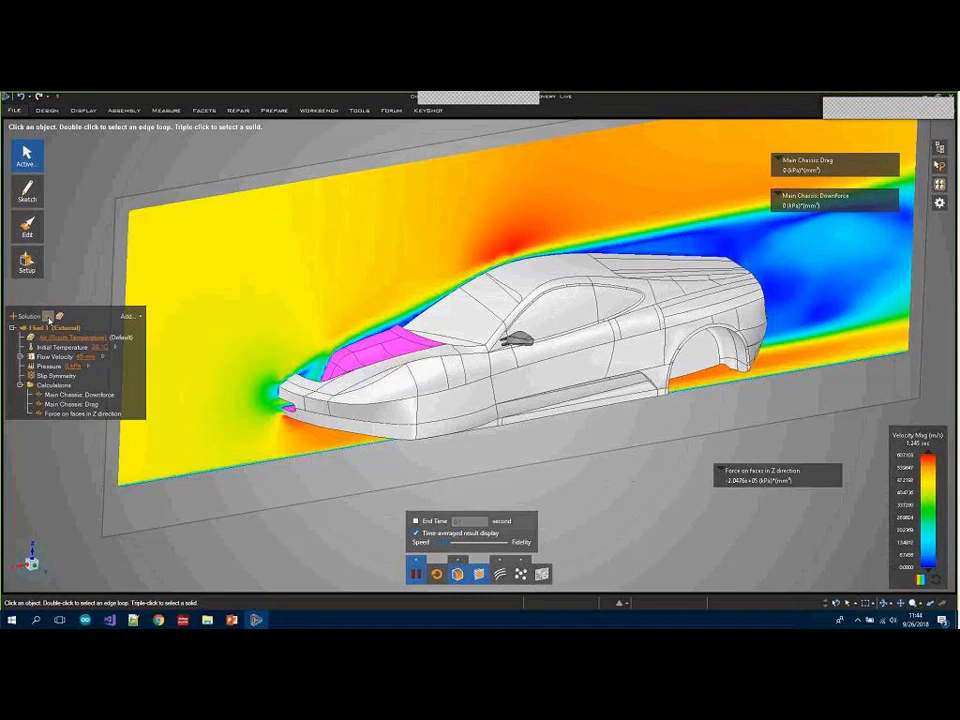
click(47, 317)
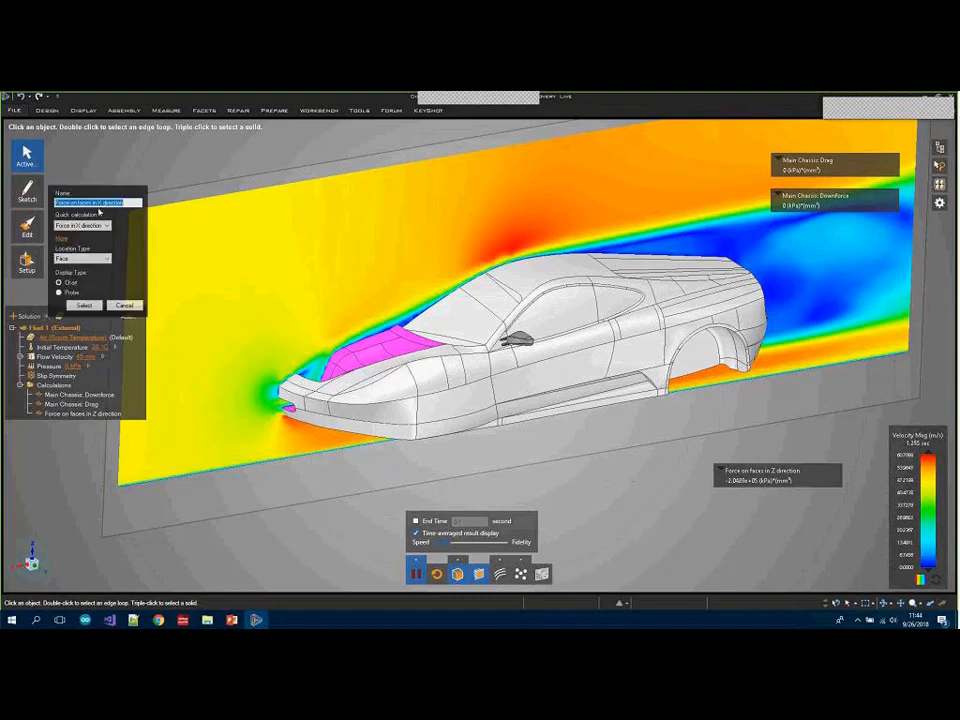
click(85, 258)
click(82, 273)
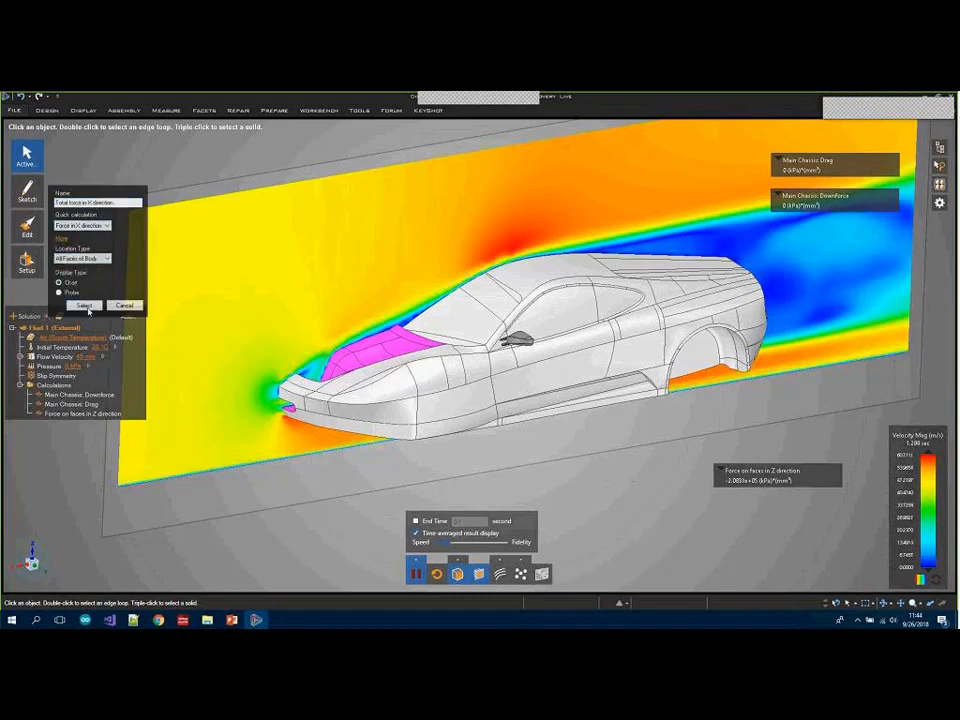
click(84, 305)
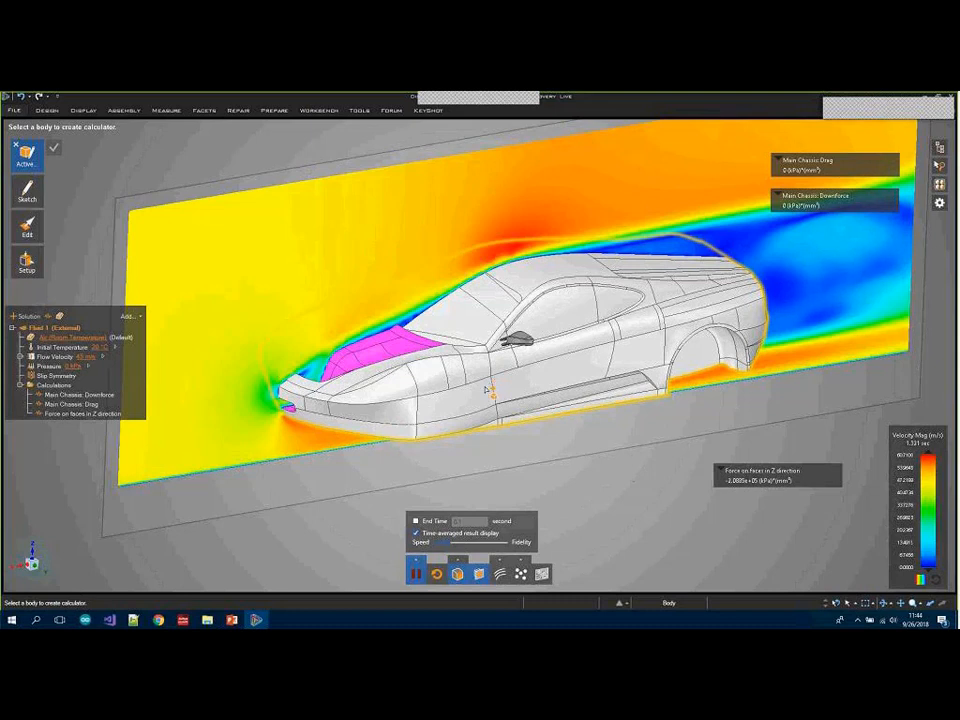
click(487, 390)
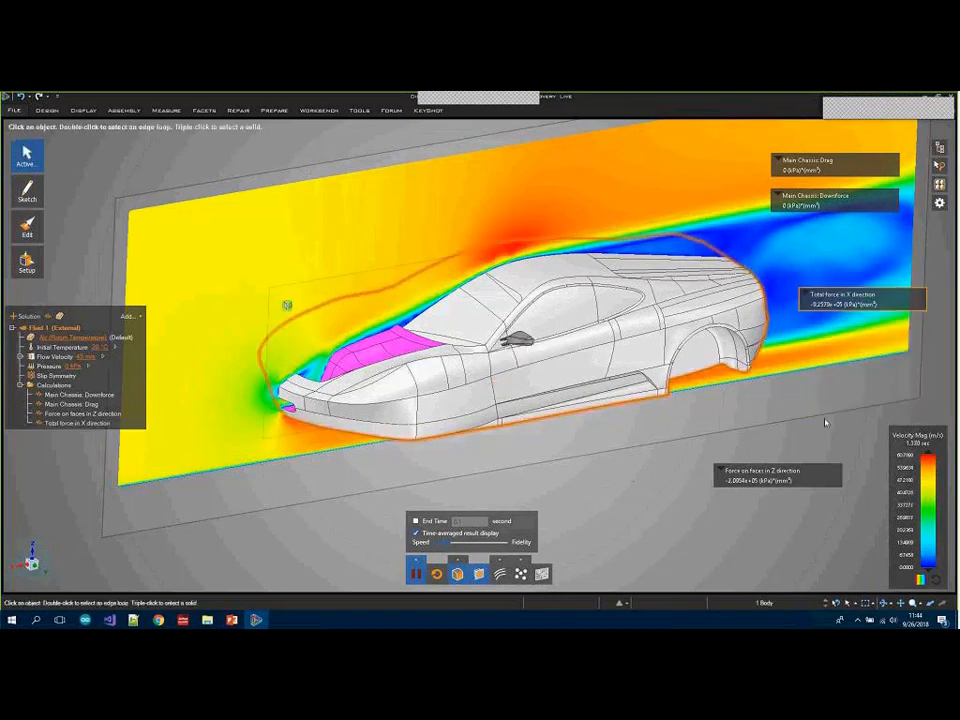
drag(826, 422, 760, 511)
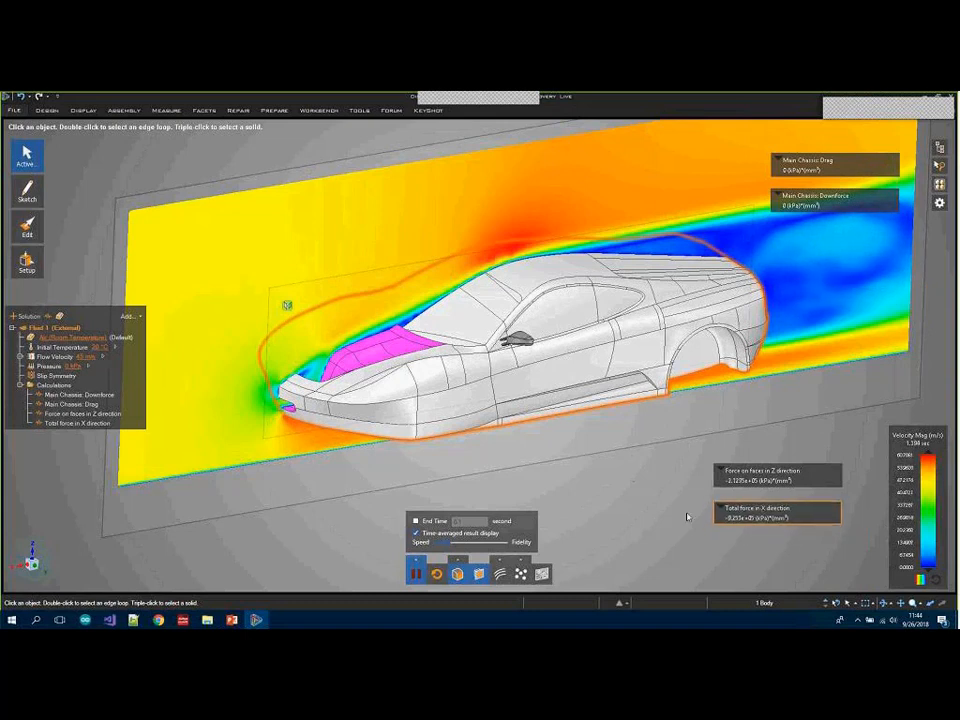
Turn off the time-averaged result display and pause the airflow simulation with the whole flow plane in view.
click(940, 147)
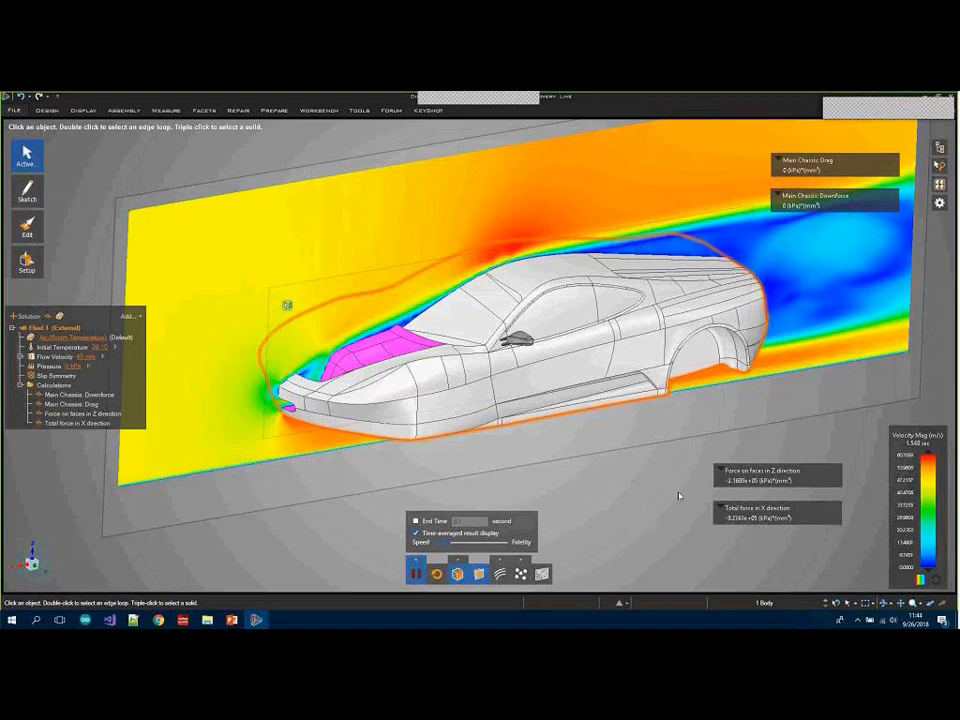
click(940, 148)
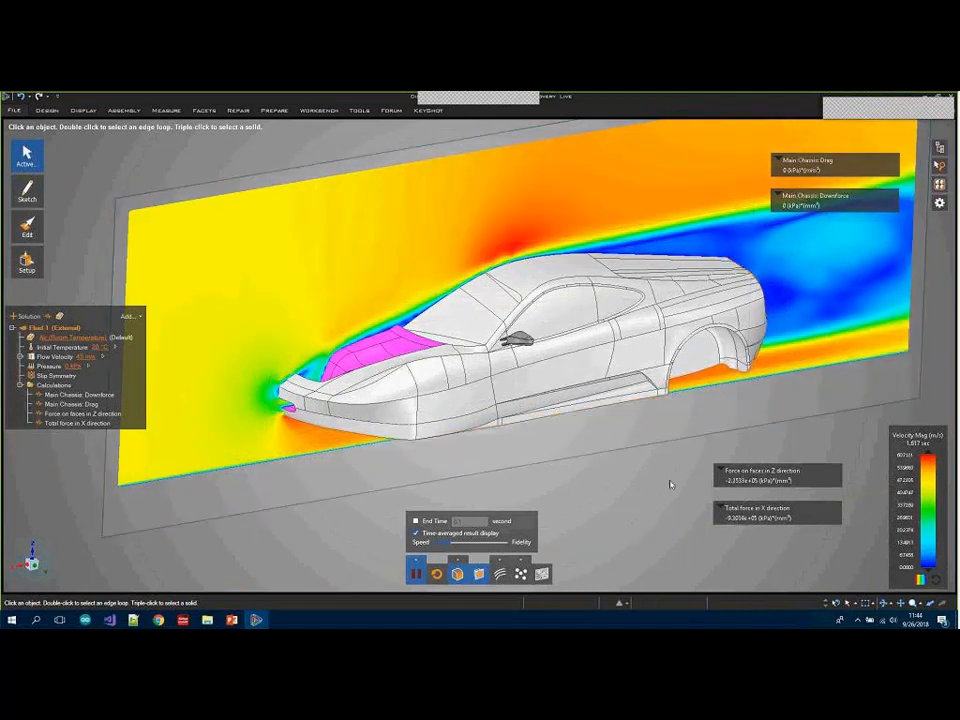
scroll(605, 484, down, 2)
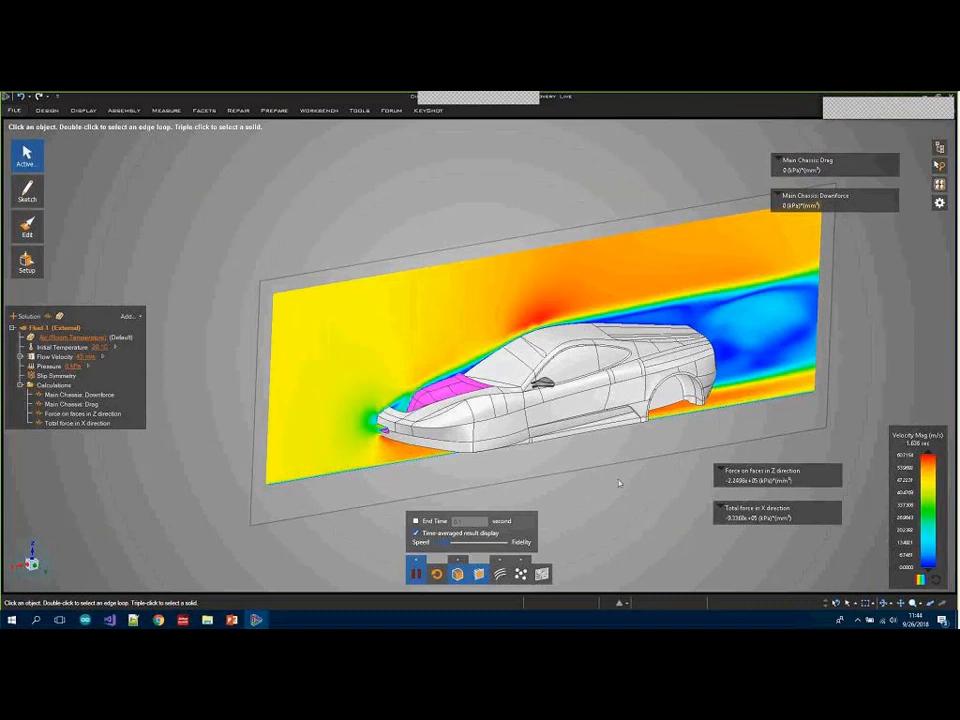
shift+middle_drag(625, 491, 534, 485)
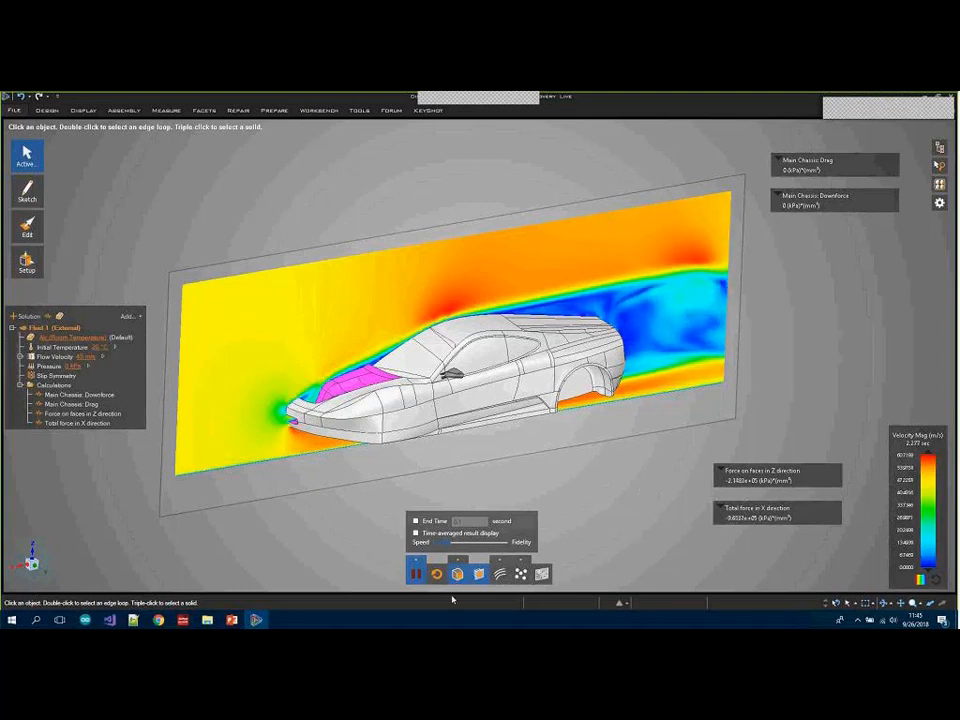
click(415, 573)
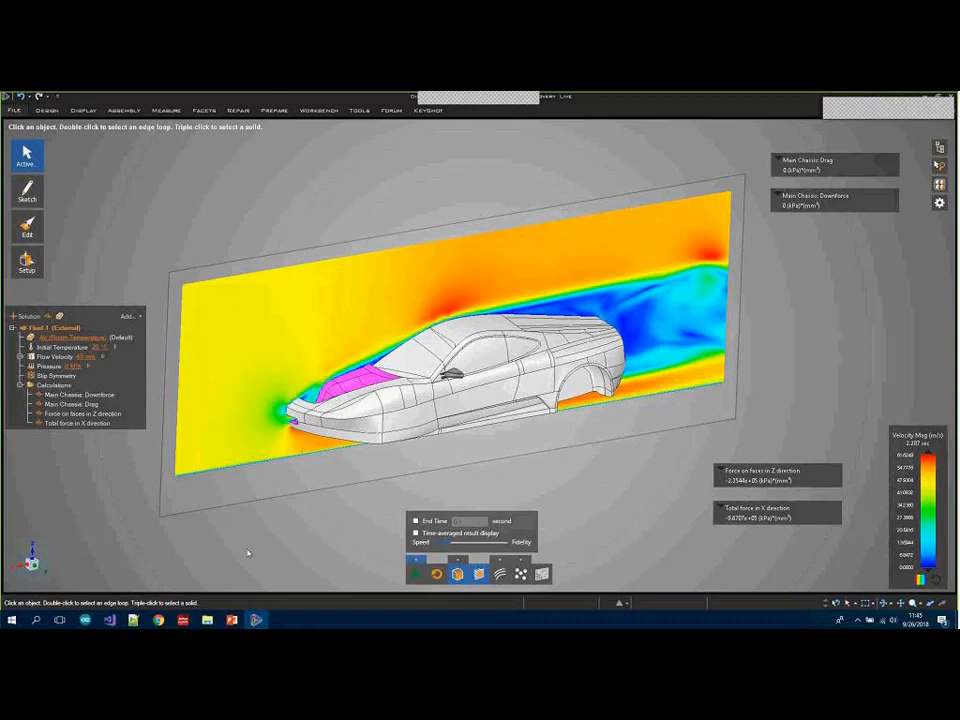
Switch to PowerPoint, run the slide show through to the ANSYS Discovery Community Forum slide, and exit the show.
click(232, 619)
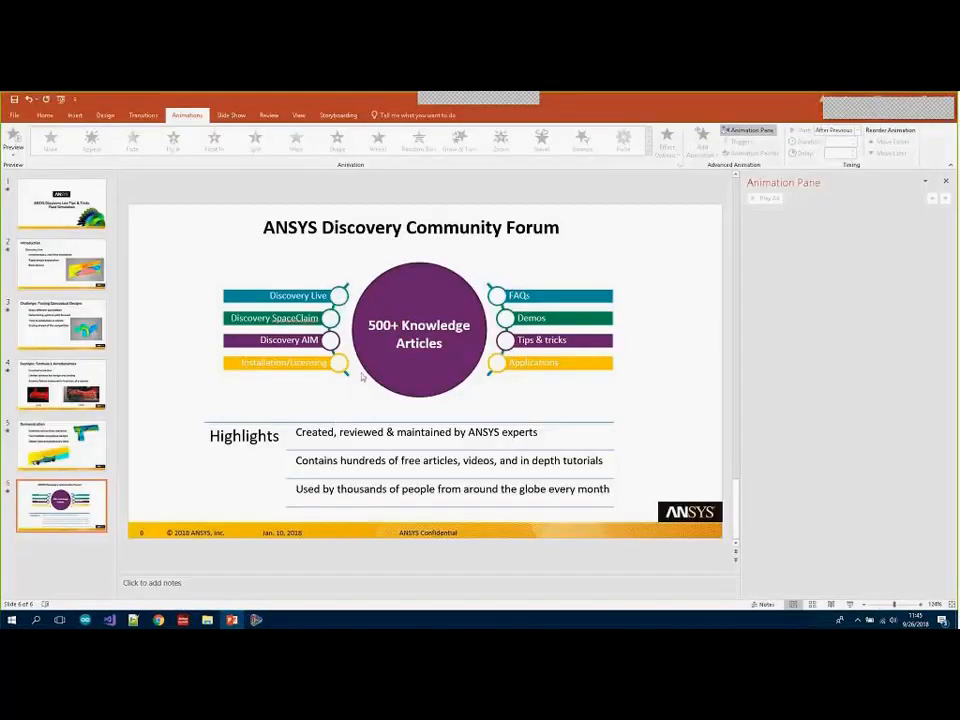
key(F5)
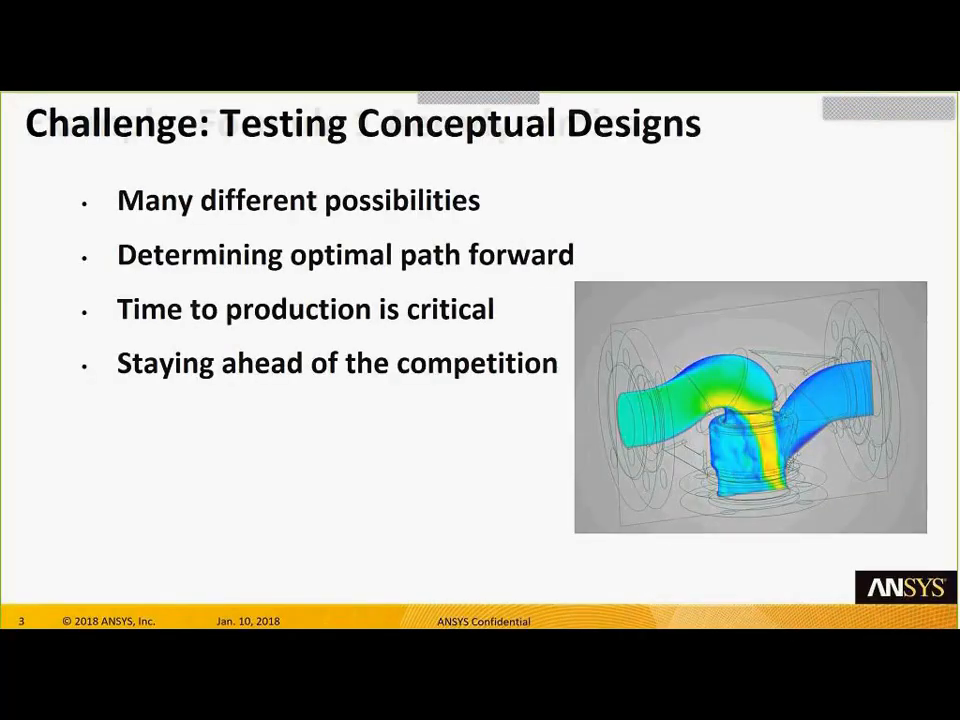
key(Right)
key(Right)
key(Right)
key(Right)
key(Right)
key(Right)
key(Right)
key(Right)
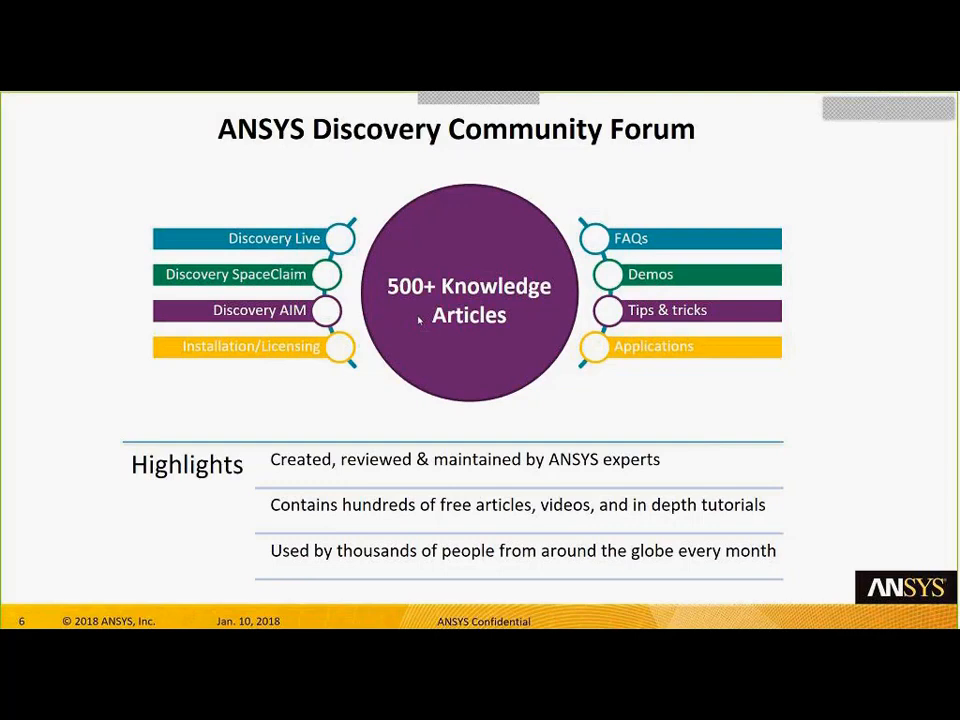
key(Escape)
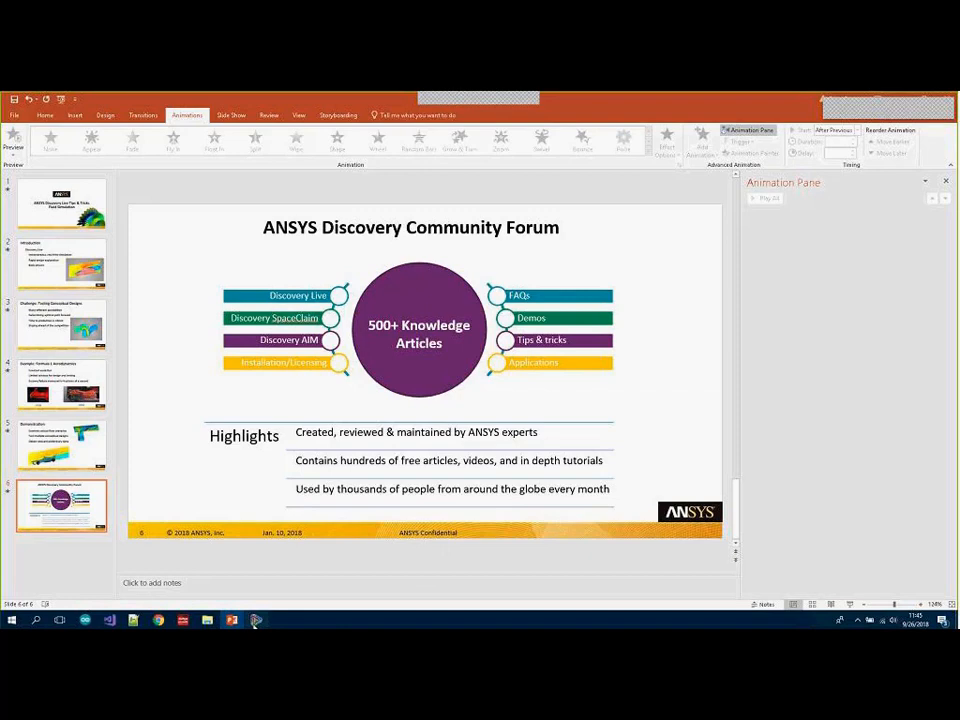
Return to Discovery Live, open the Discovery forum from its start page, and sign in with the prefilled account.
click(255, 621)
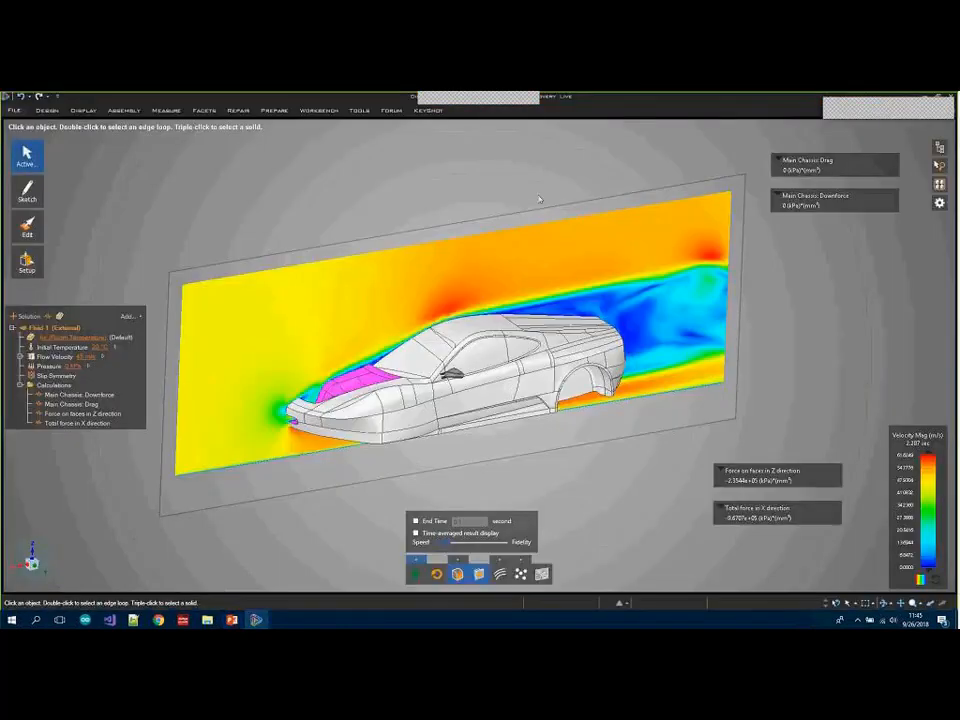
click(24, 112)
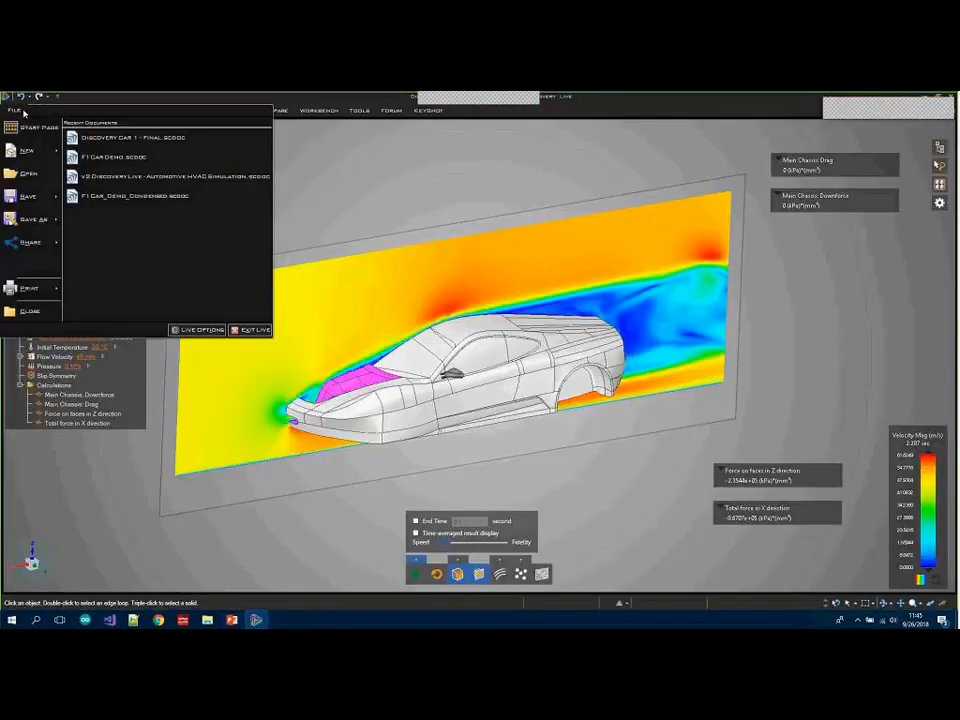
click(36, 127)
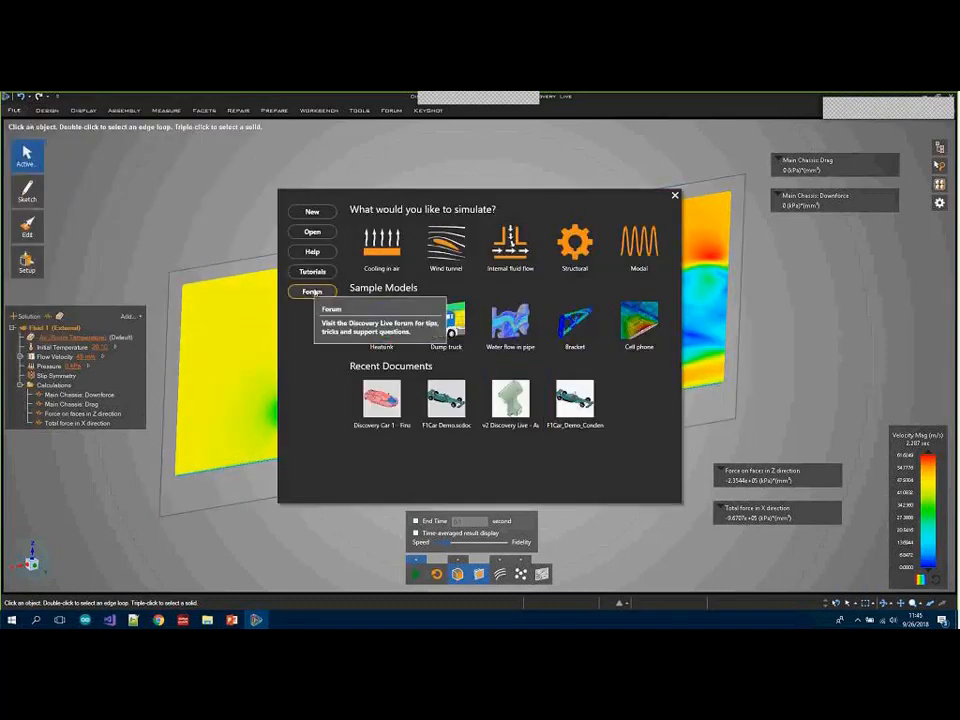
click(312, 292)
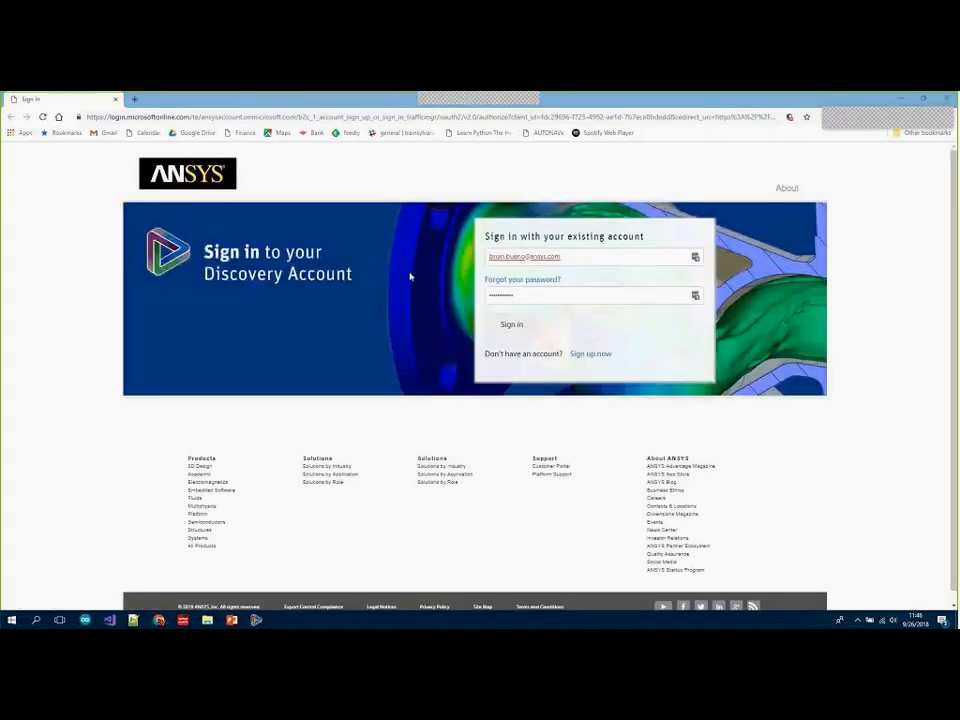
click(514, 326)
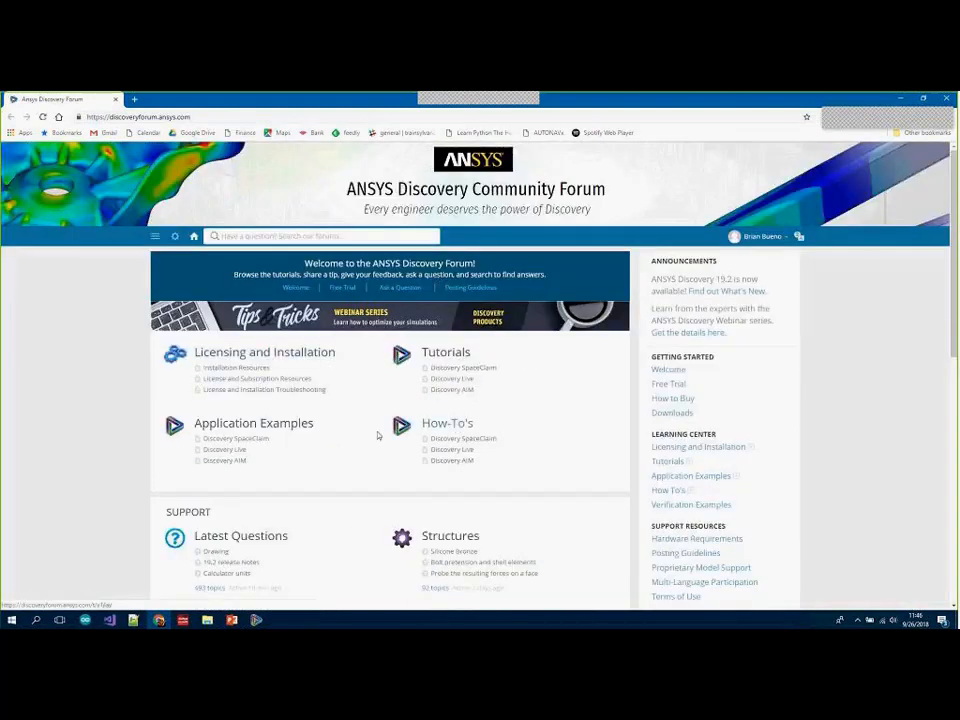
Look over the forum home page's search field and its support, ideas, gallery and knowledge base sections.
click(273, 237)
scroll(75, 376, down, 5)
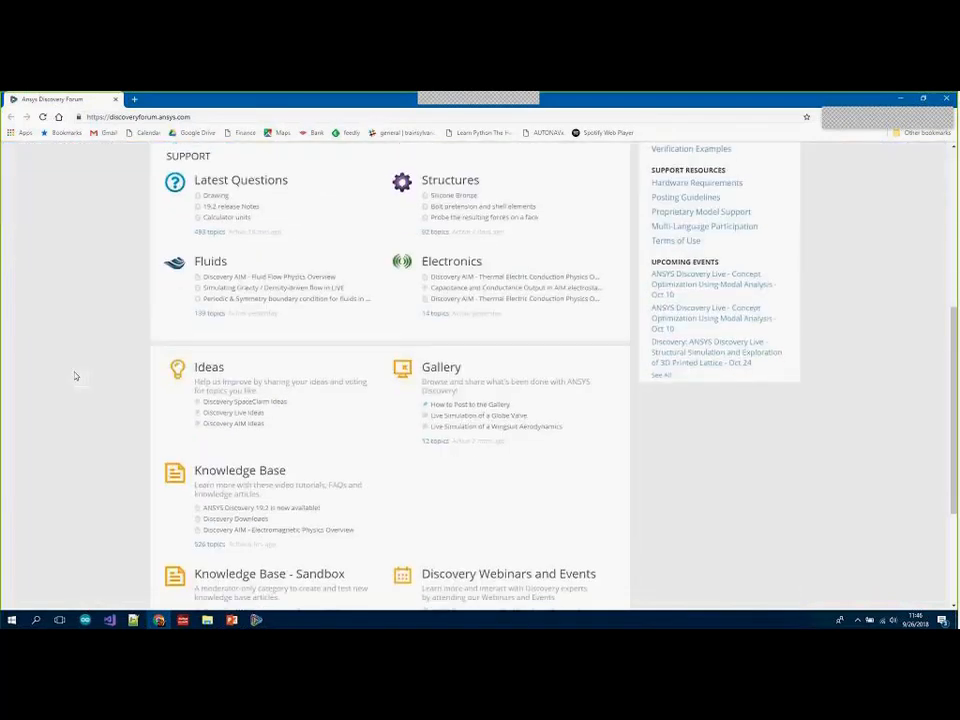
scroll(75, 376, down, 1)
scroll(75, 376, up, 4)
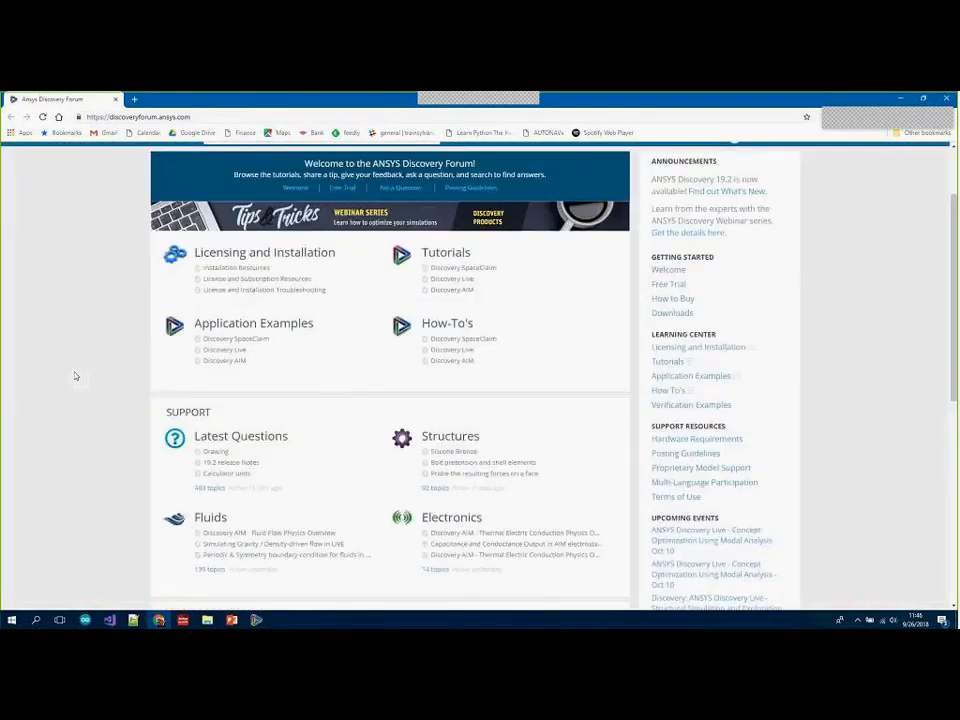
scroll(75, 376, up, 2)
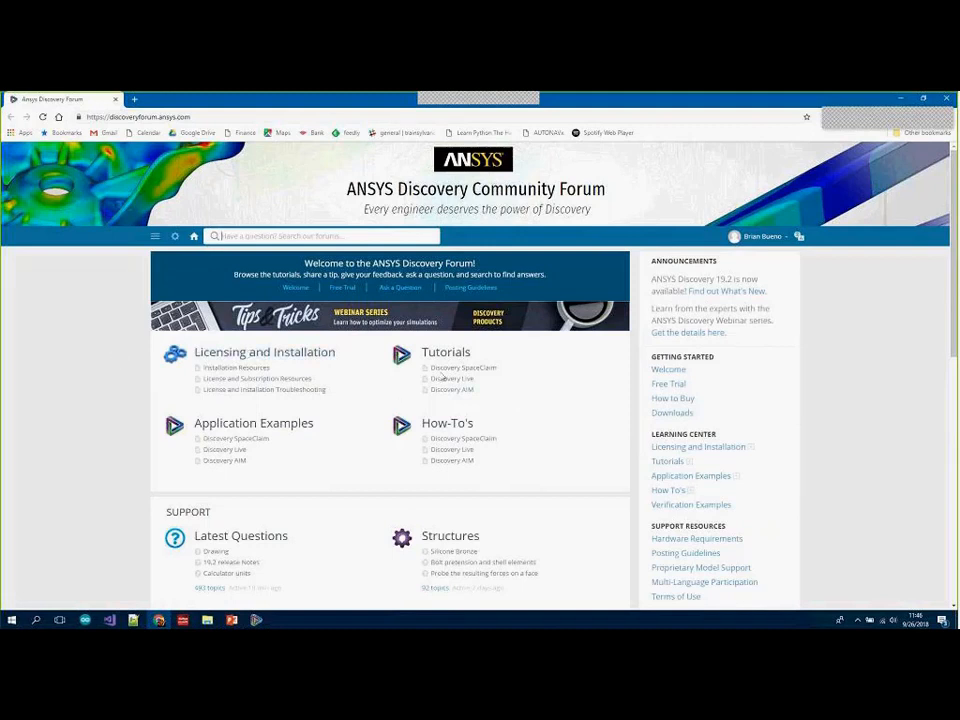
Browse the forum's Discovery Live Getting Started tutorial videos, closing the browser and the start page to return to the car model.
click(443, 354)
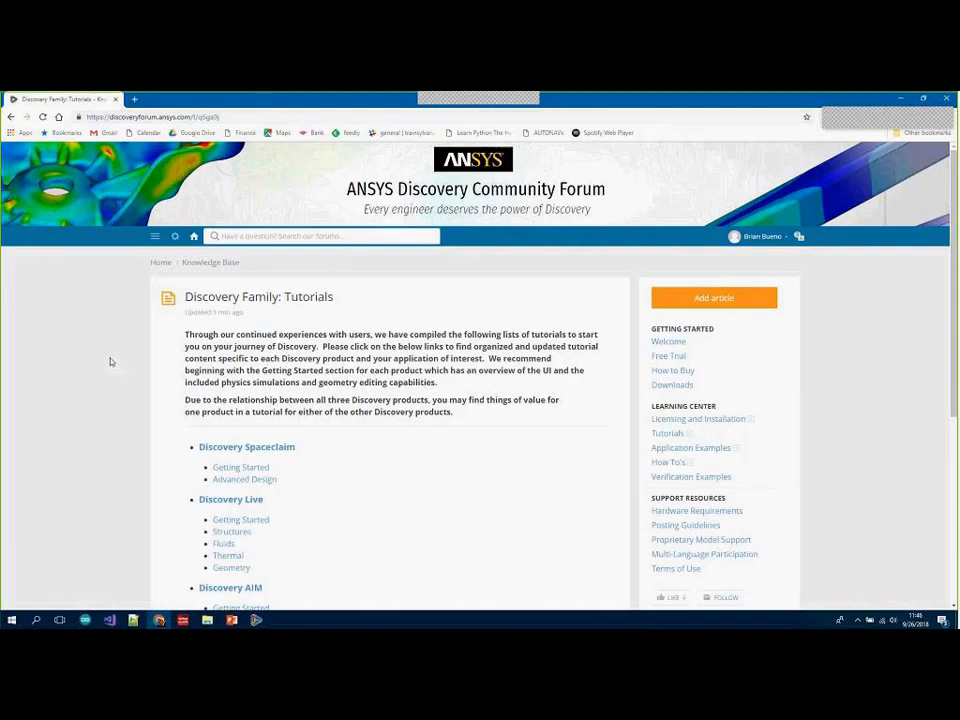
scroll(235, 360, down, 3)
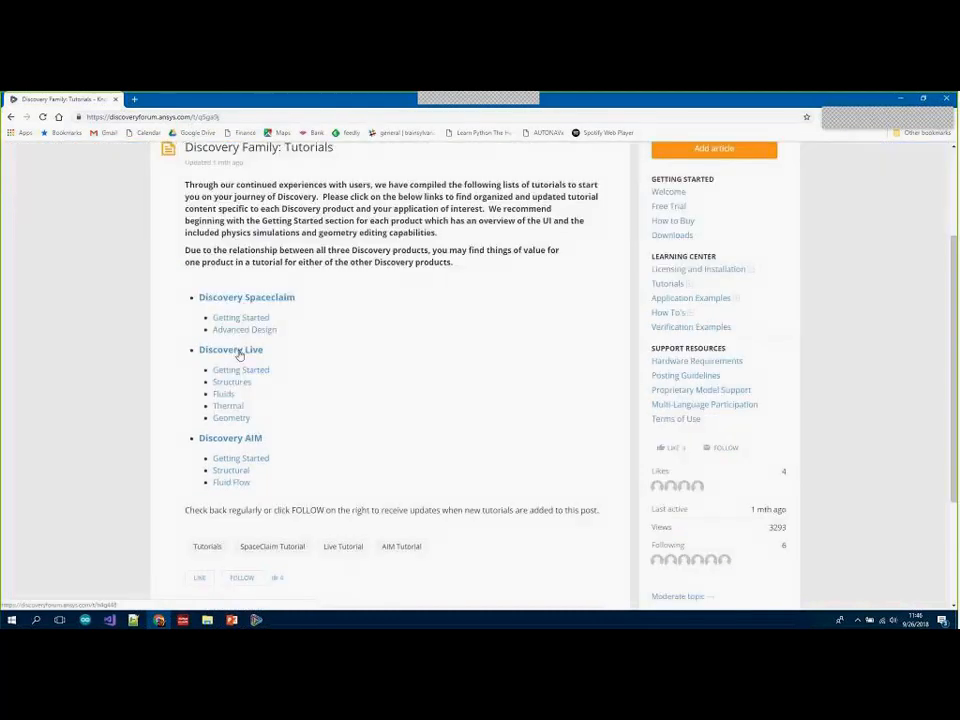
click(240, 371)
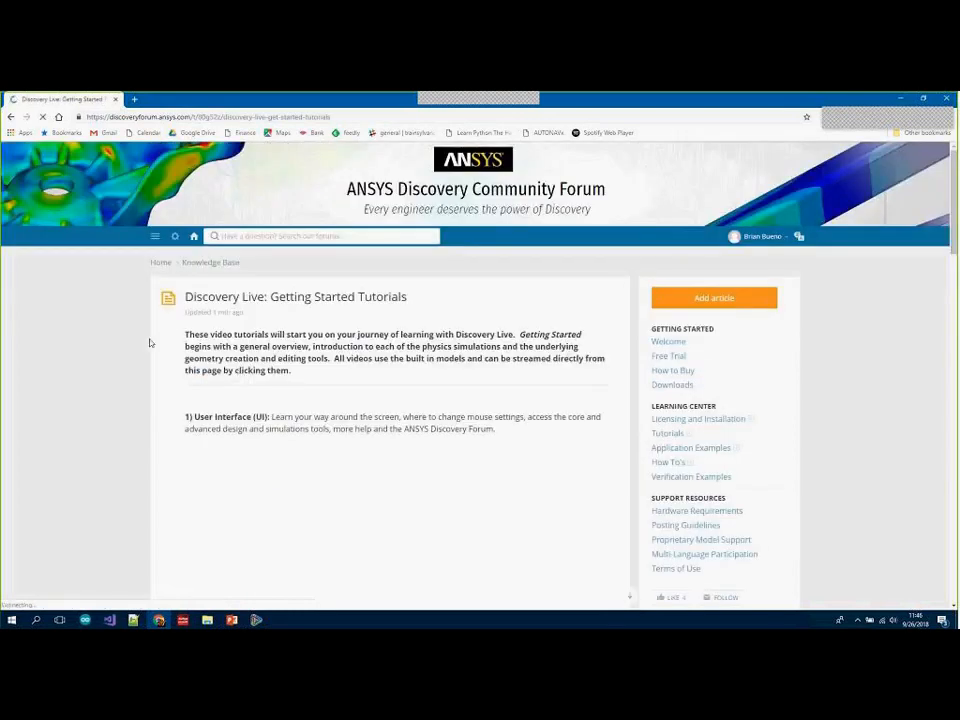
scroll(148, 343, down, 4)
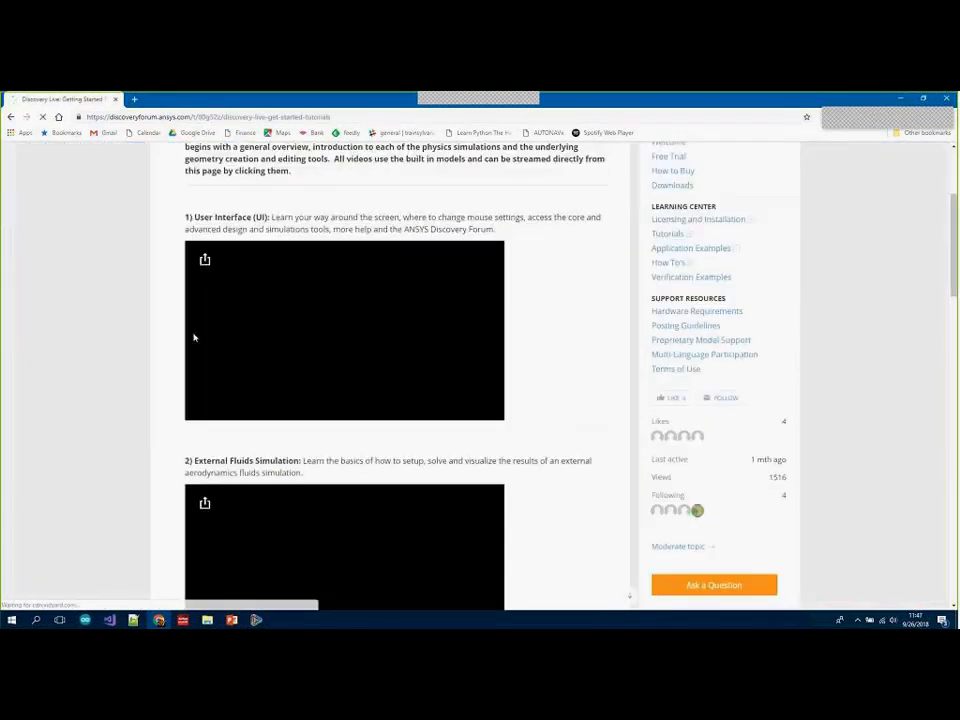
scroll(185, 350, down, 2)
scroll(175, 370, down, 1)
scroll(181, 402, down, 4)
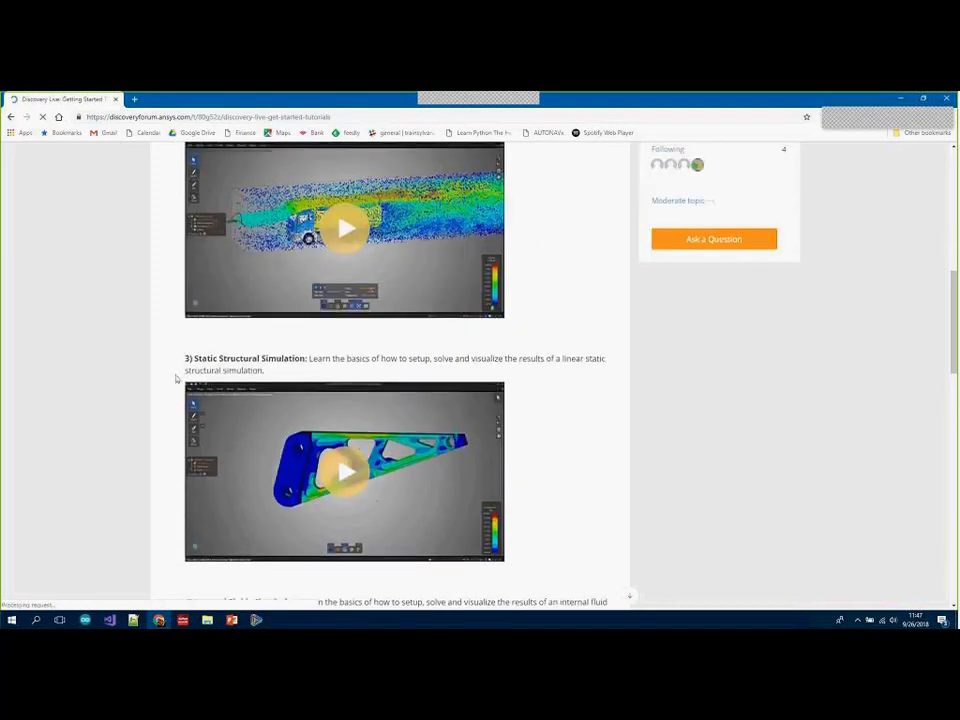
scroll(166, 385, up, 8)
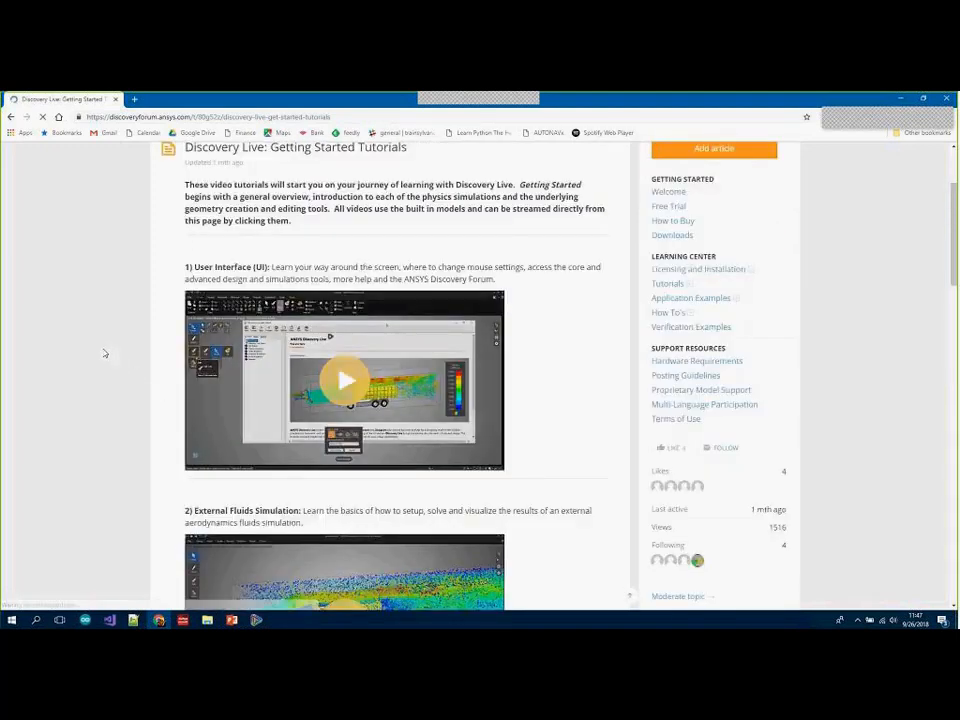
click(945, 101)
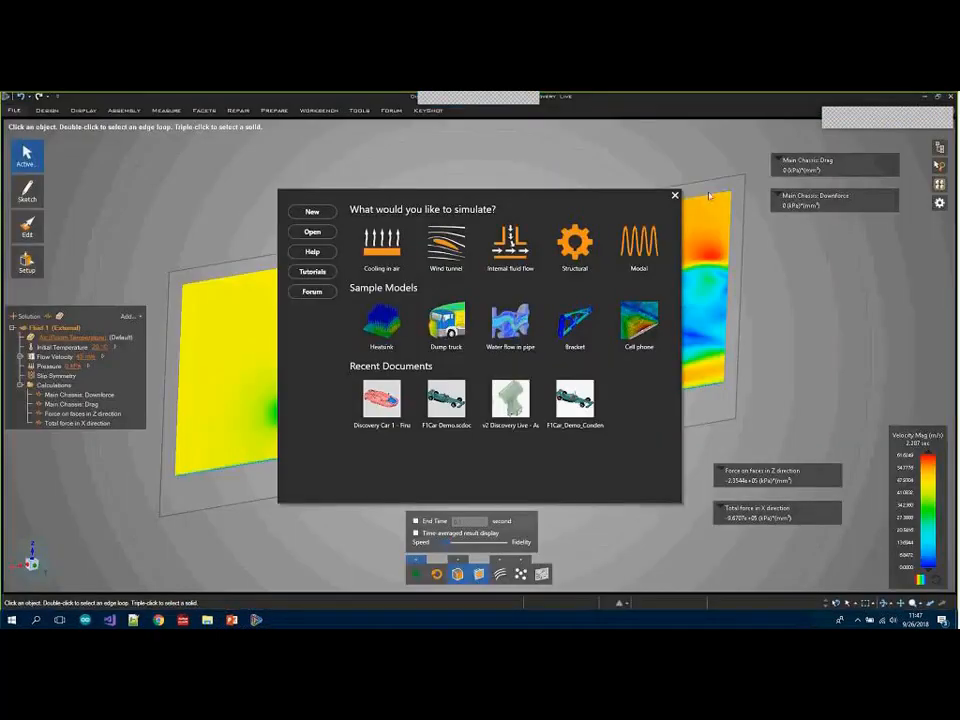
click(674, 195)
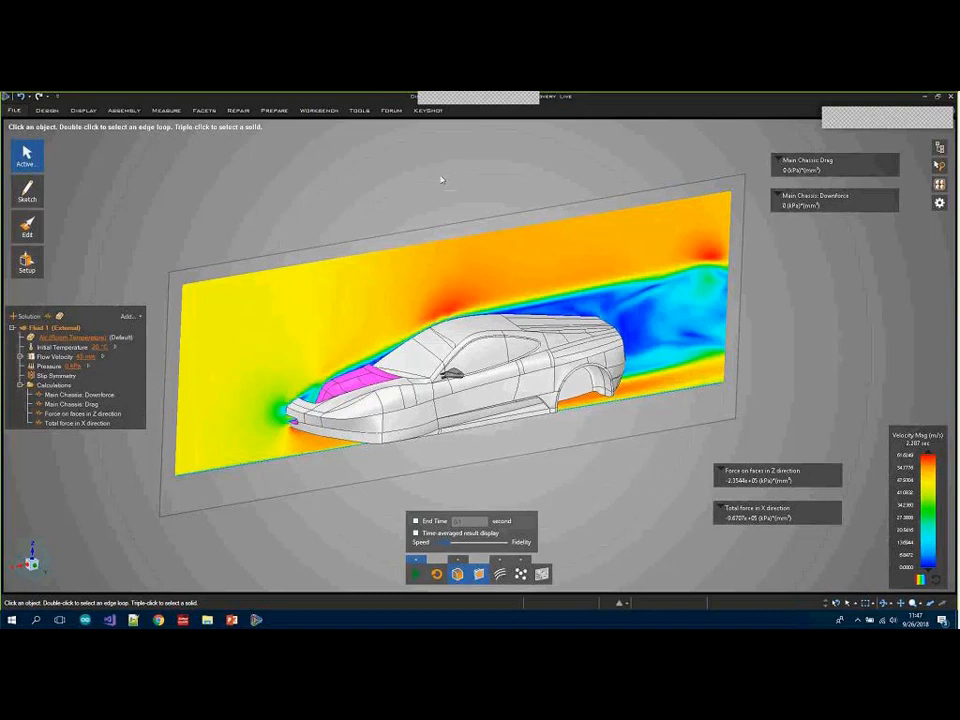